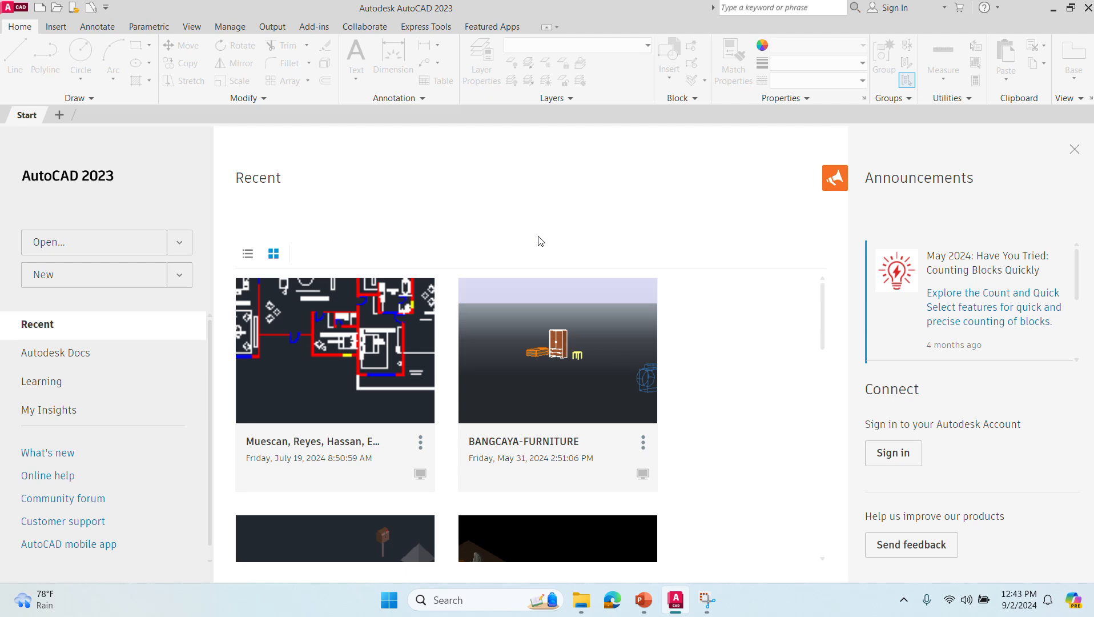
key("ctrl+n")
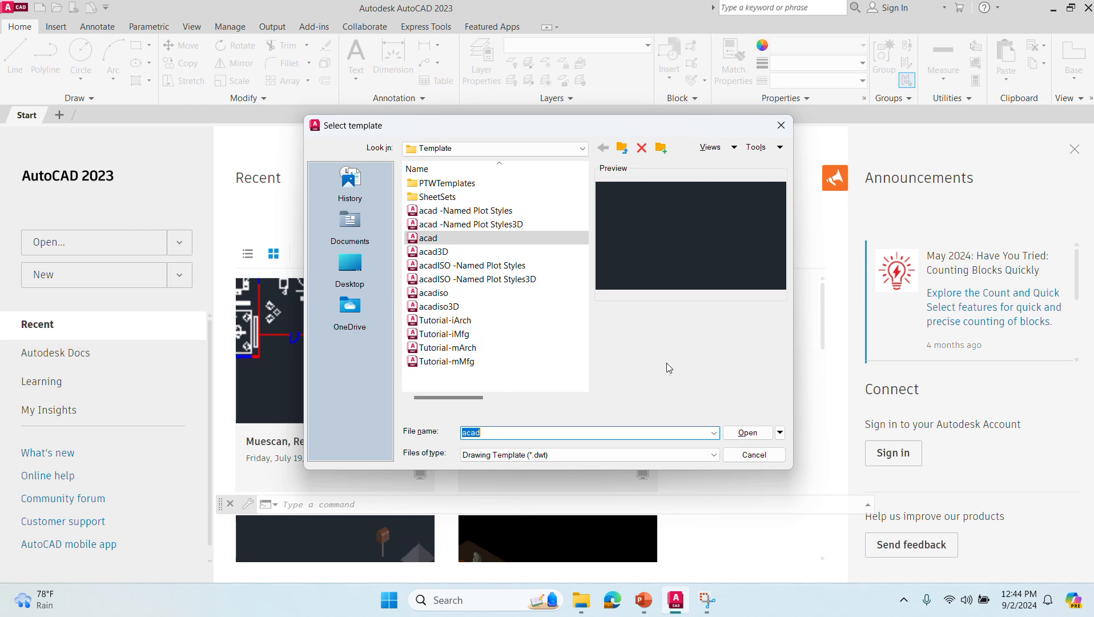
left_click(780, 432)
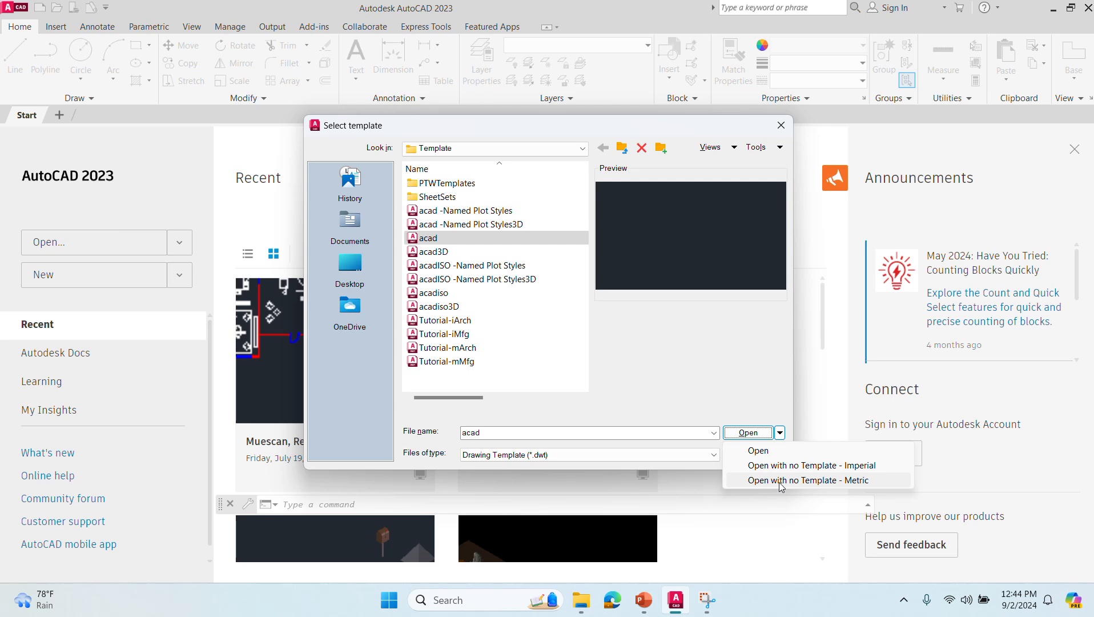
key("Escape")
left_click(782, 125)
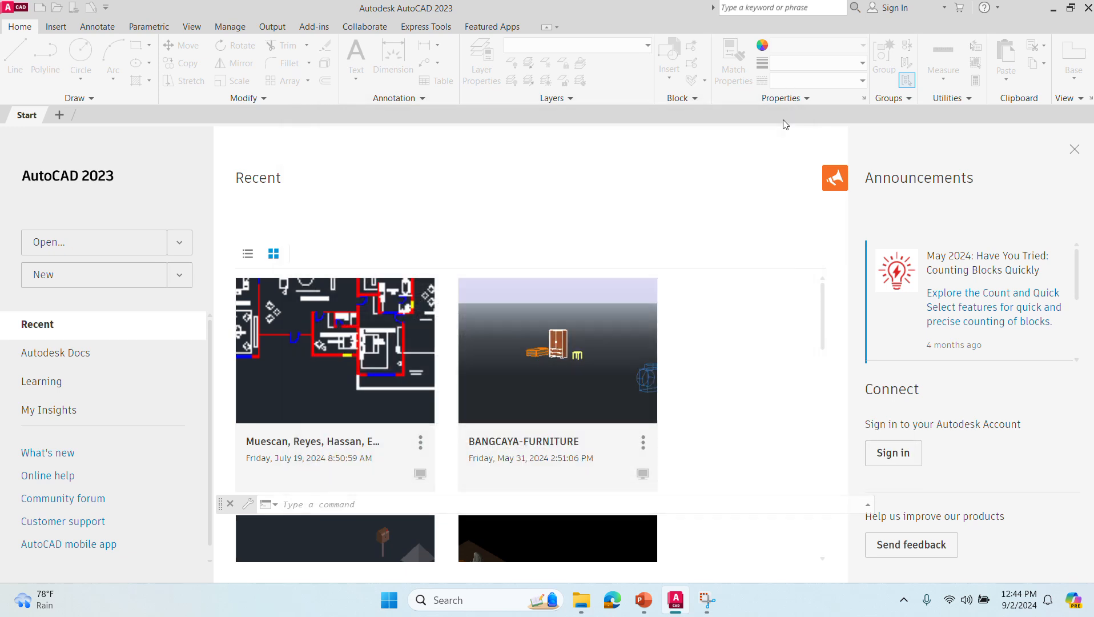
- Create a new metric drawing without a template and turn on the drawing grid
key("ctrl+n")
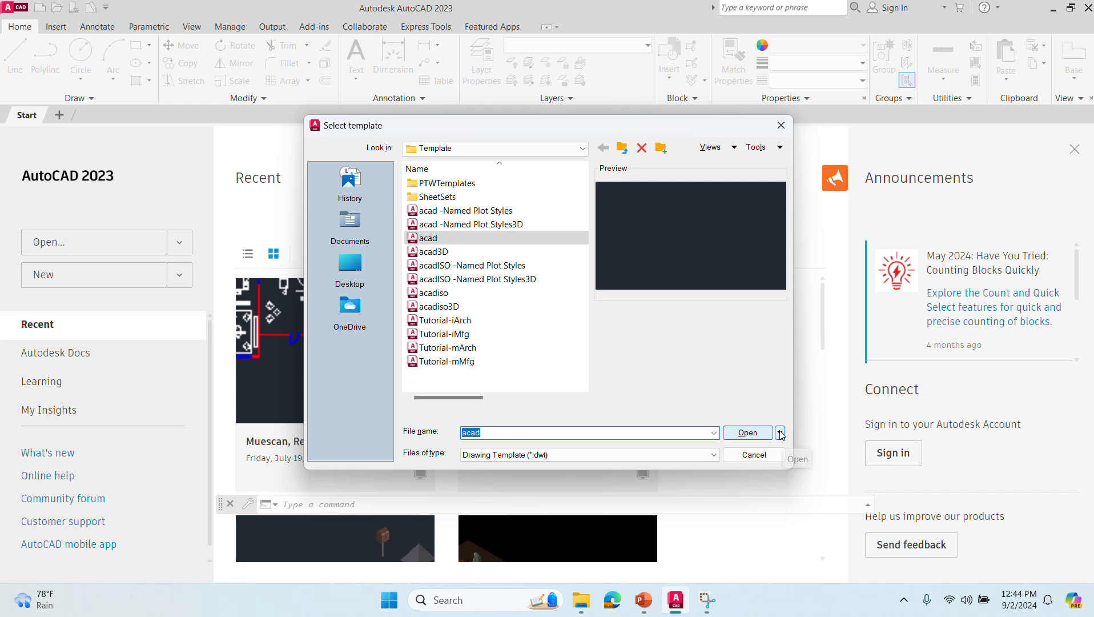
left_click(779, 432)
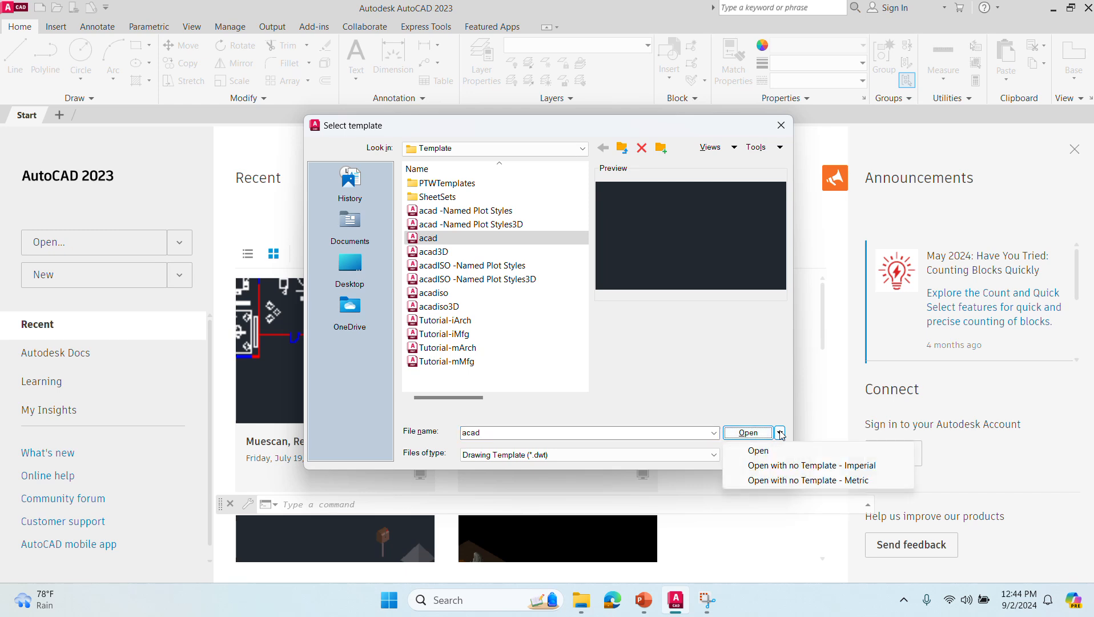
left_click(784, 480)
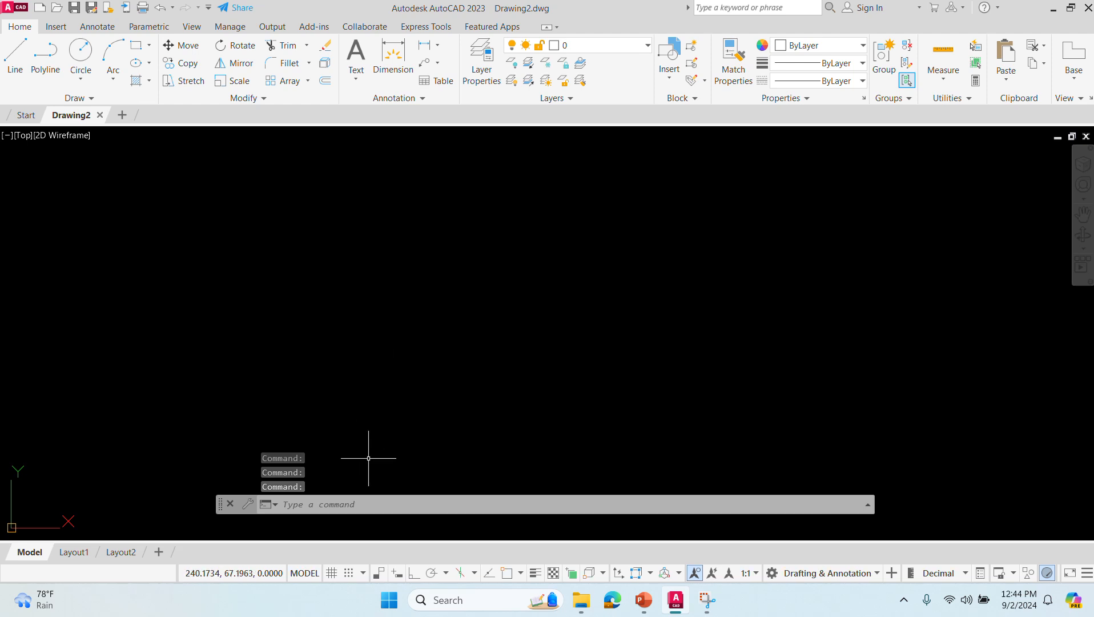
left_click(330, 576)
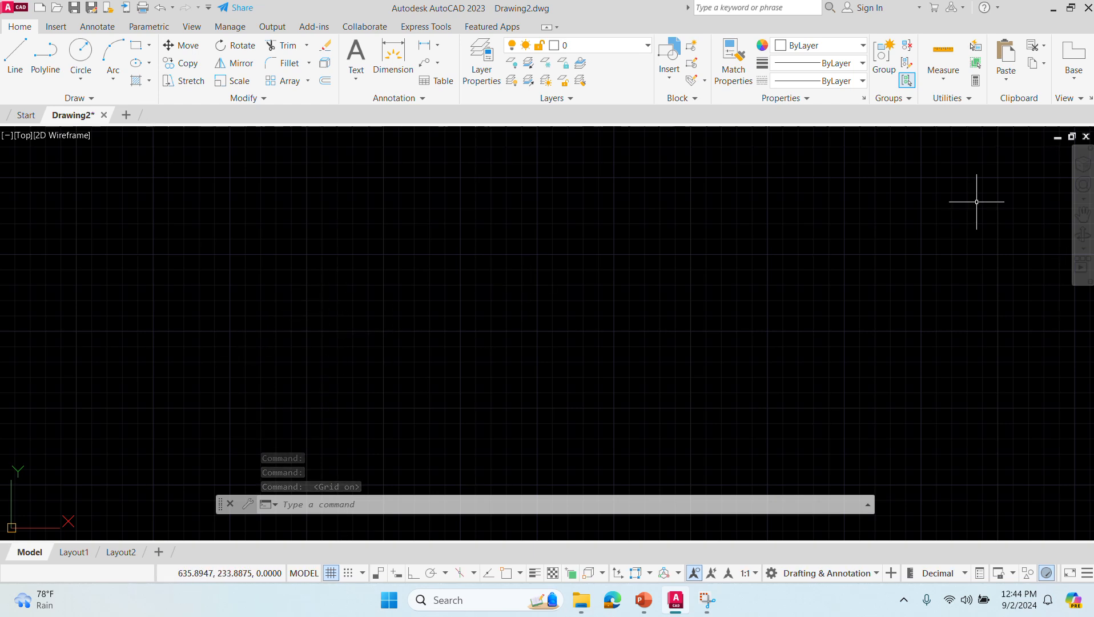
key("alt+Tab")
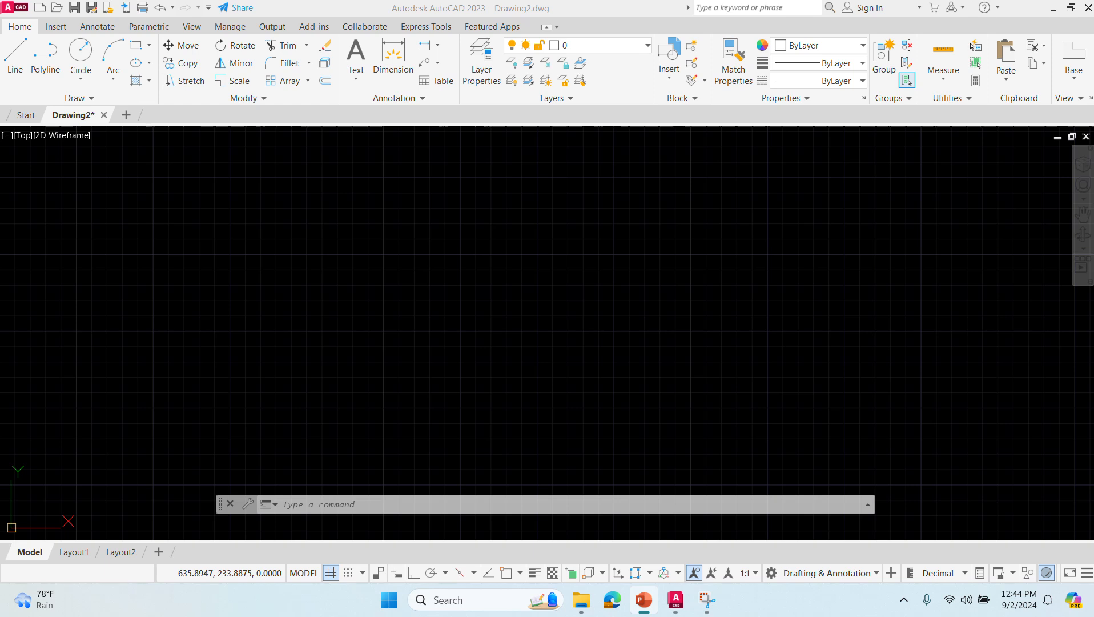
- Draw a freehand irregular ten-sided outline with the Line command and finish it with the Close option
left_click(390, 503)
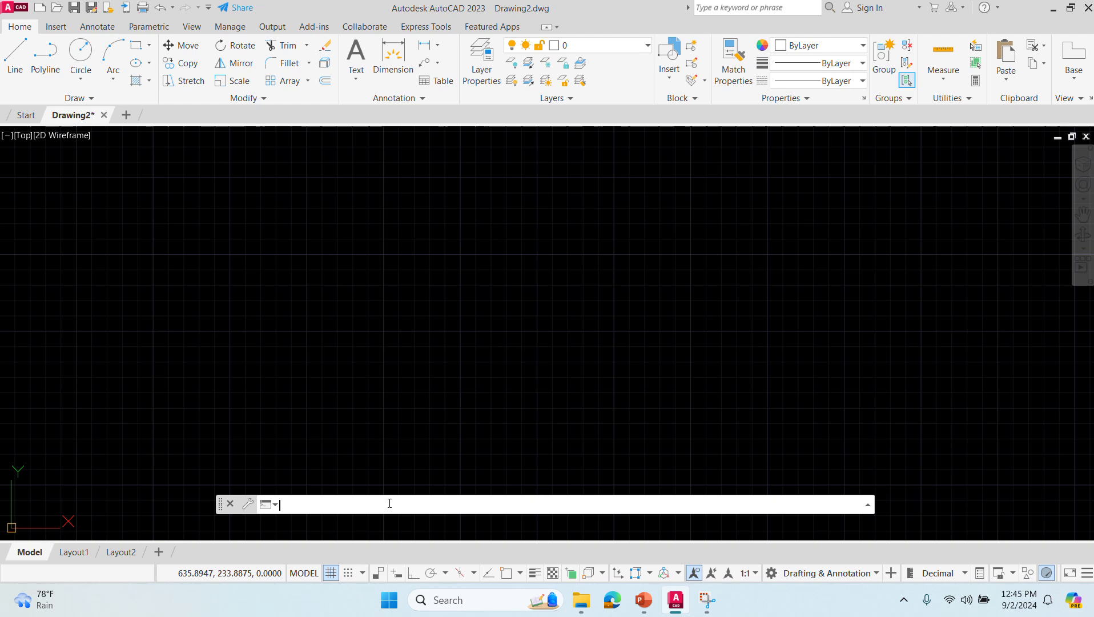
type("L")
key("Return")
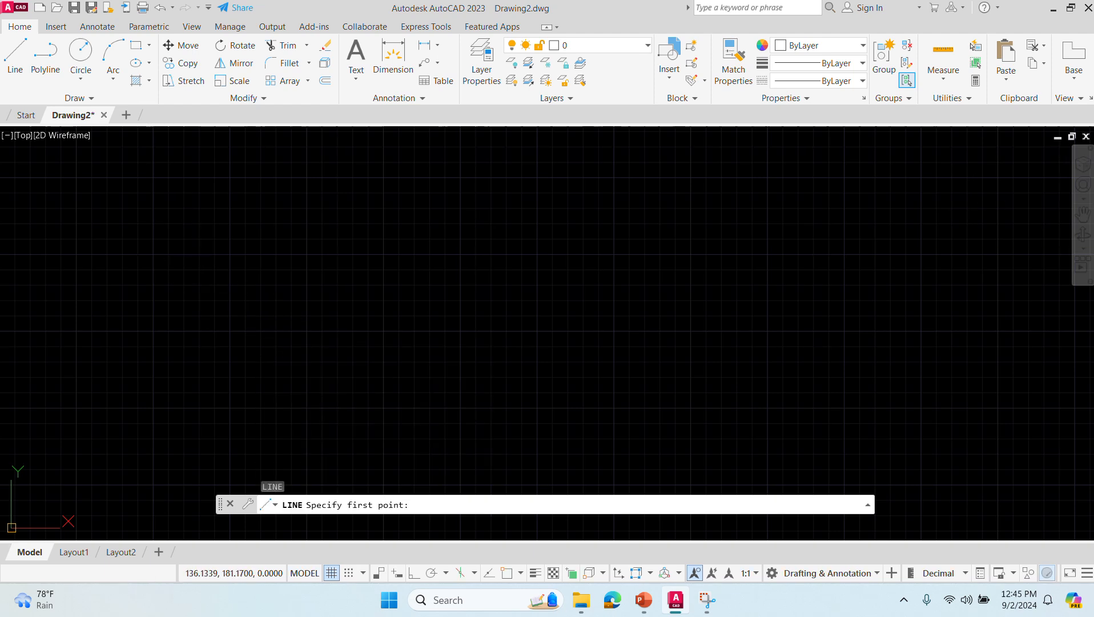
left_click(209, 280)
left_click(330, 173)
left_click(528, 251)
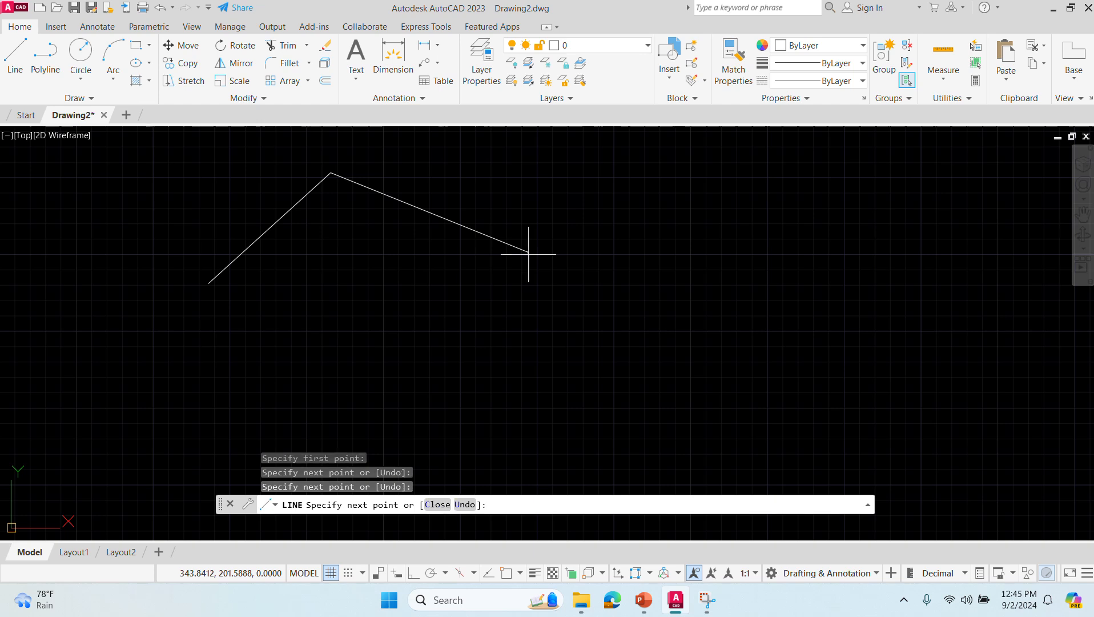
left_click(501, 393)
left_click(287, 407)
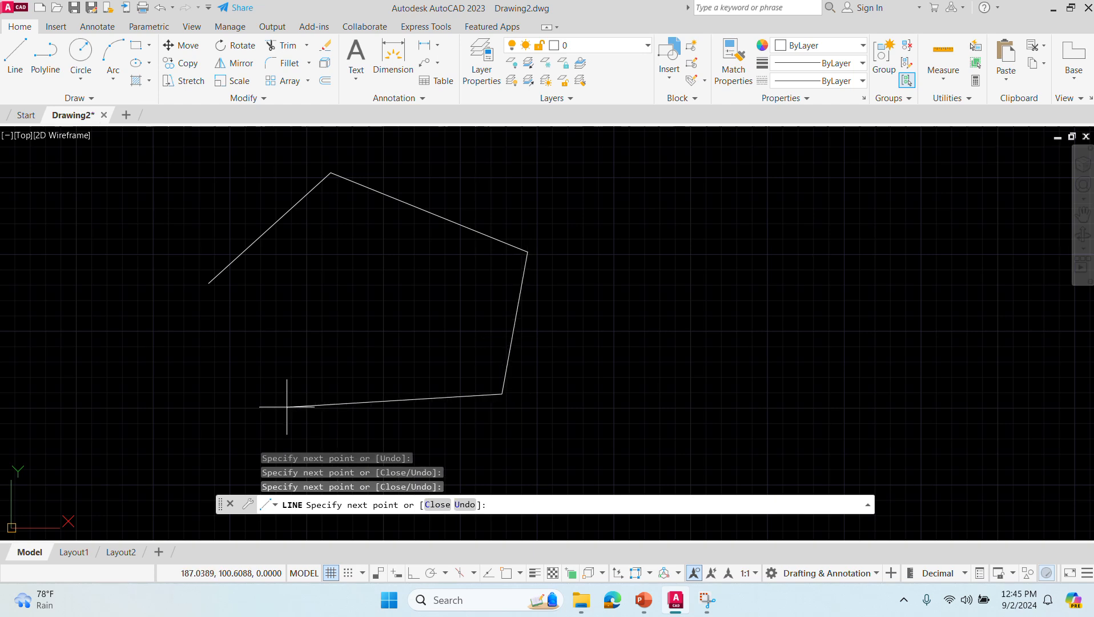
left_click(365, 312)
left_click(138, 423)
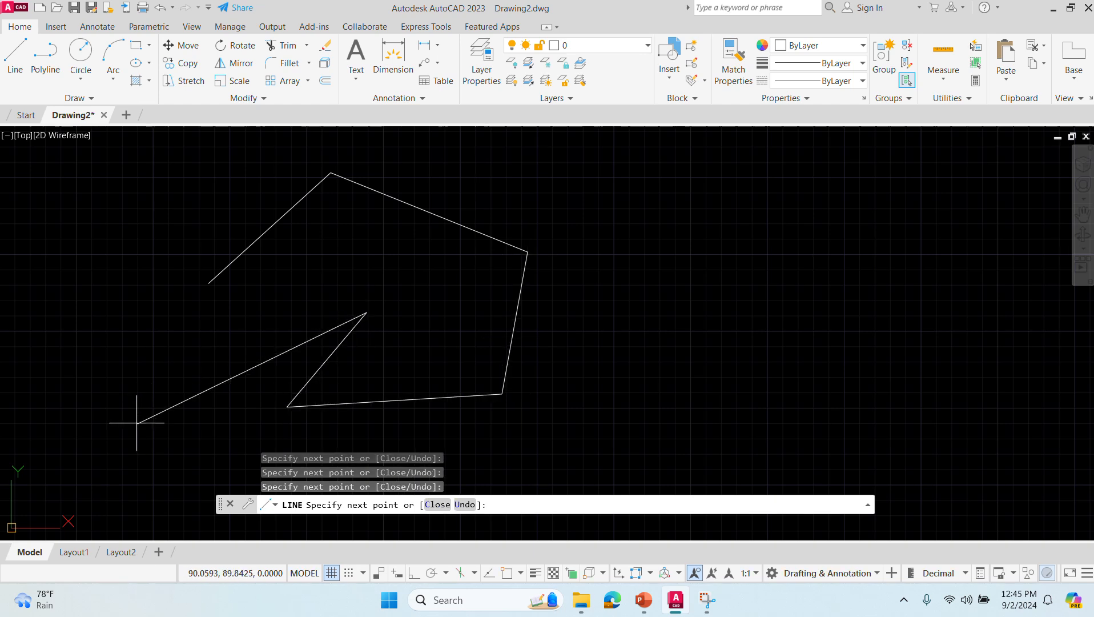
left_click(60, 372)
left_click(65, 193)
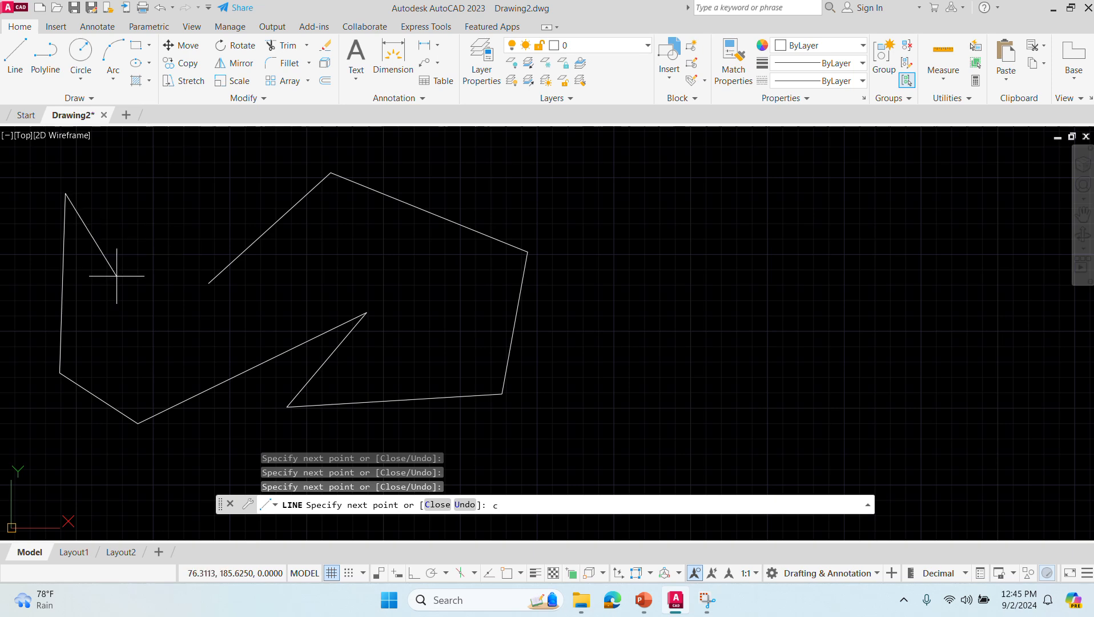
key("Return")
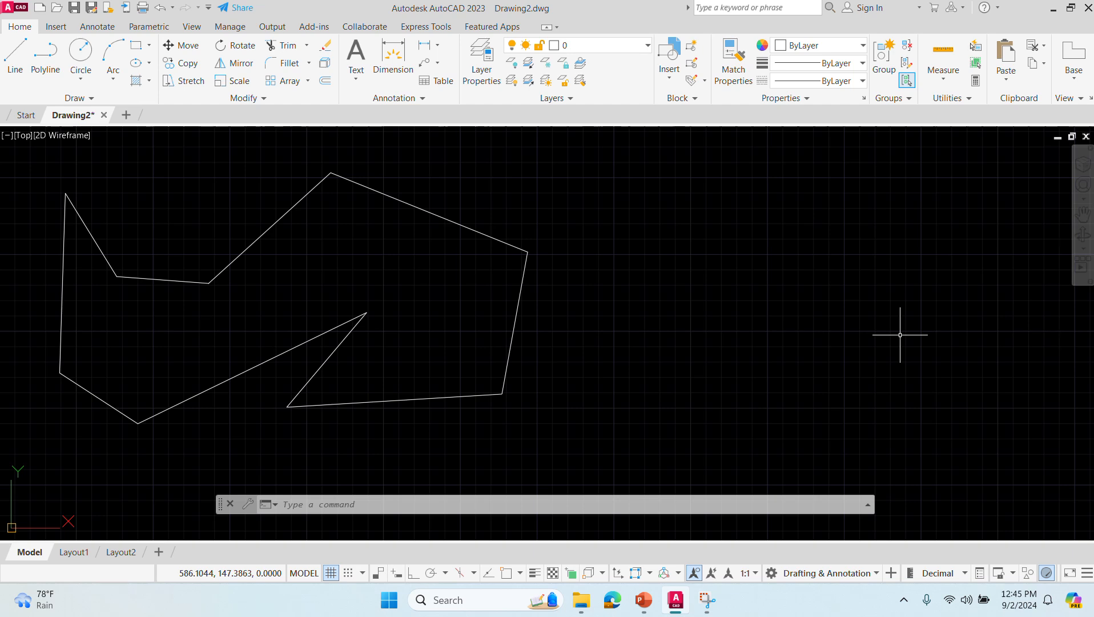
key("alt+Tab")
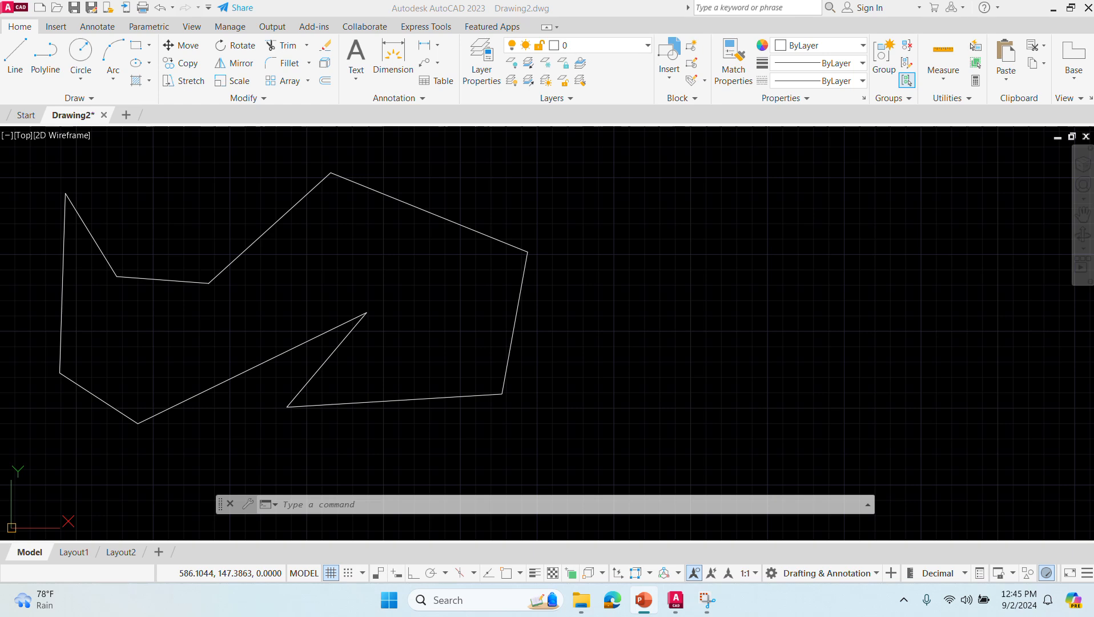
key("alt+Tab")
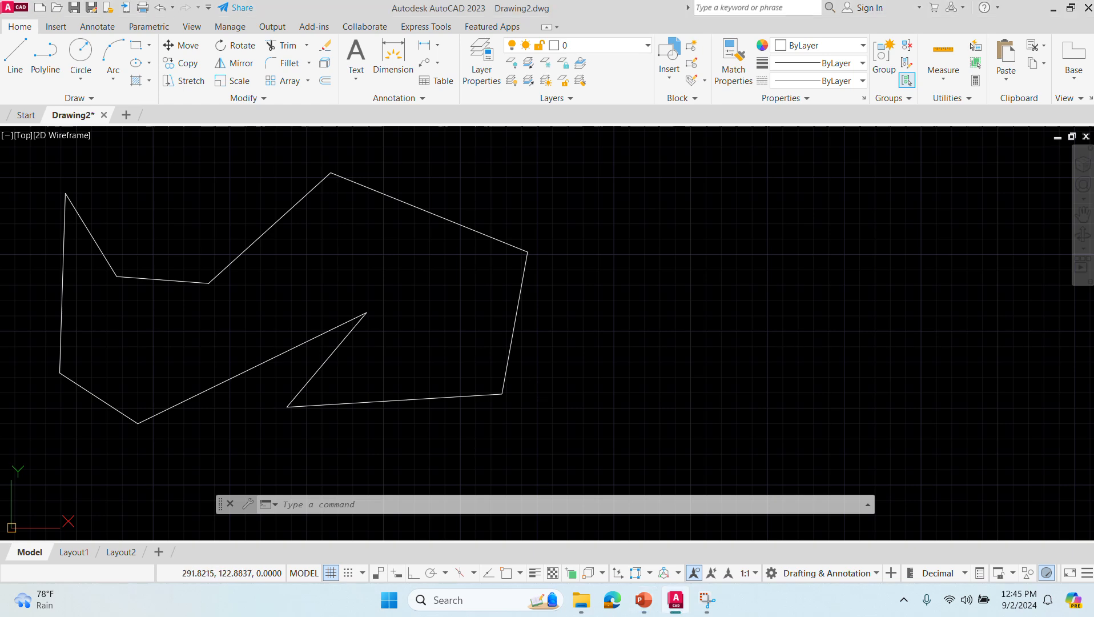
- Draw a freehand six-sided polyline beside the line outline and finish it with the Close option
left_click(422, 506)
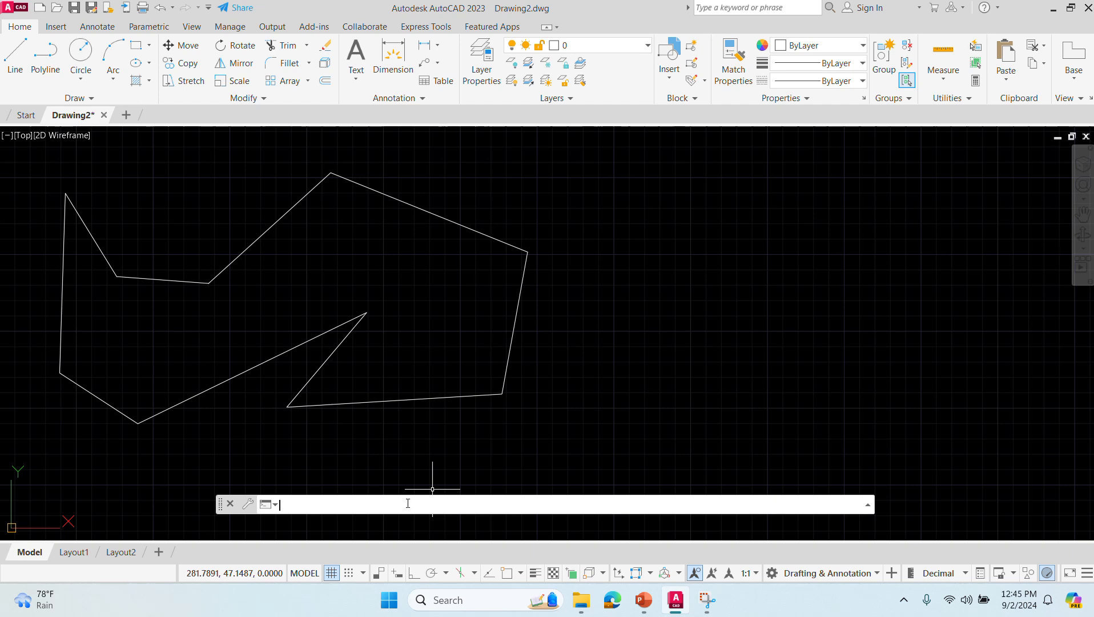
type("PL")
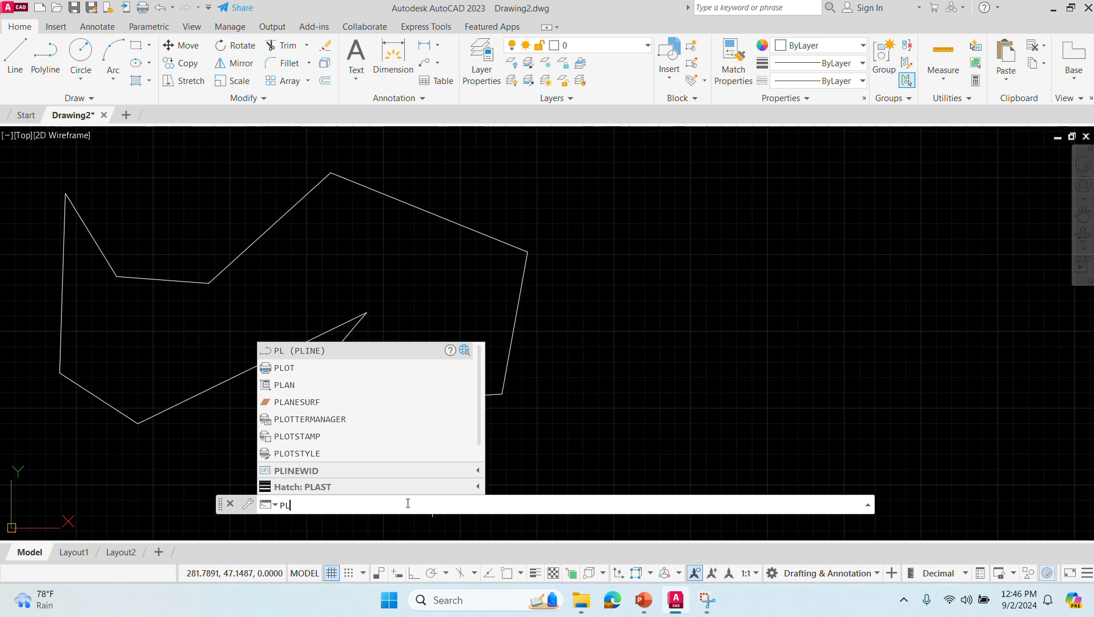
key("Return")
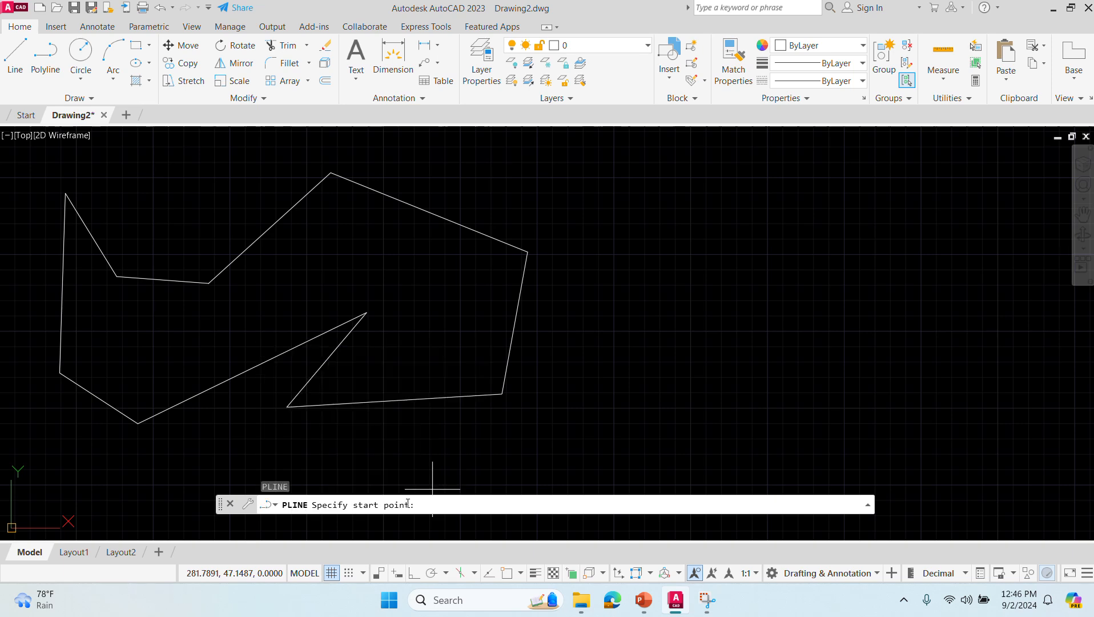
left_click(640, 196)
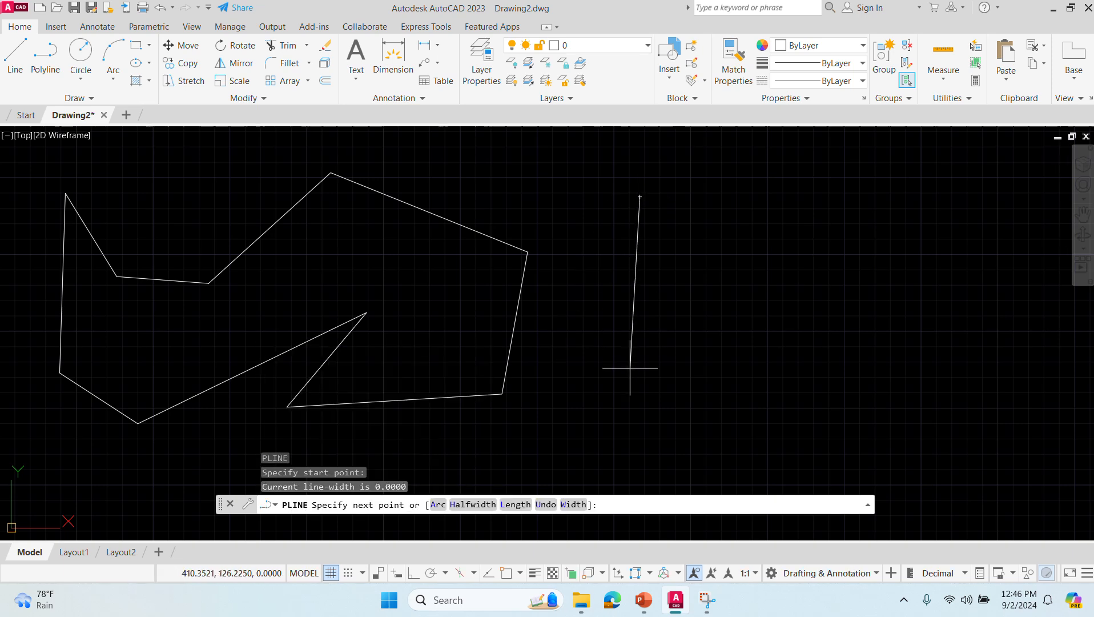
left_click(630, 368)
left_click(802, 421)
left_click(930, 353)
left_click(894, 172)
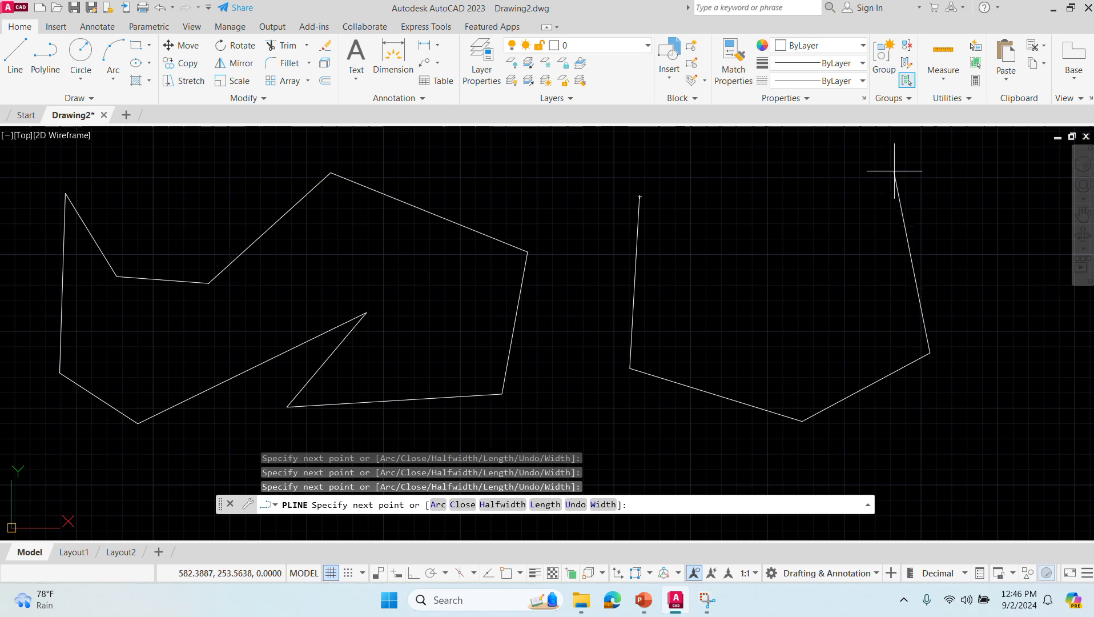
left_click(726, 155)
type("c")
key("Return")
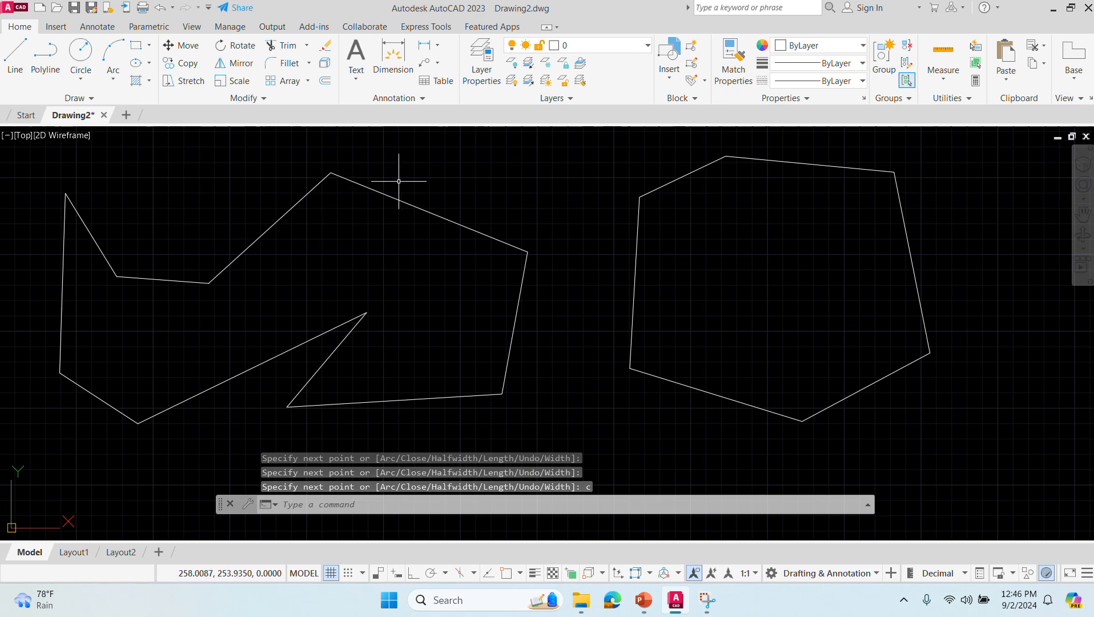
- Select six segments of the line outline one by one and the six-sided polyline to compare how each object selects
left_click(407, 199)
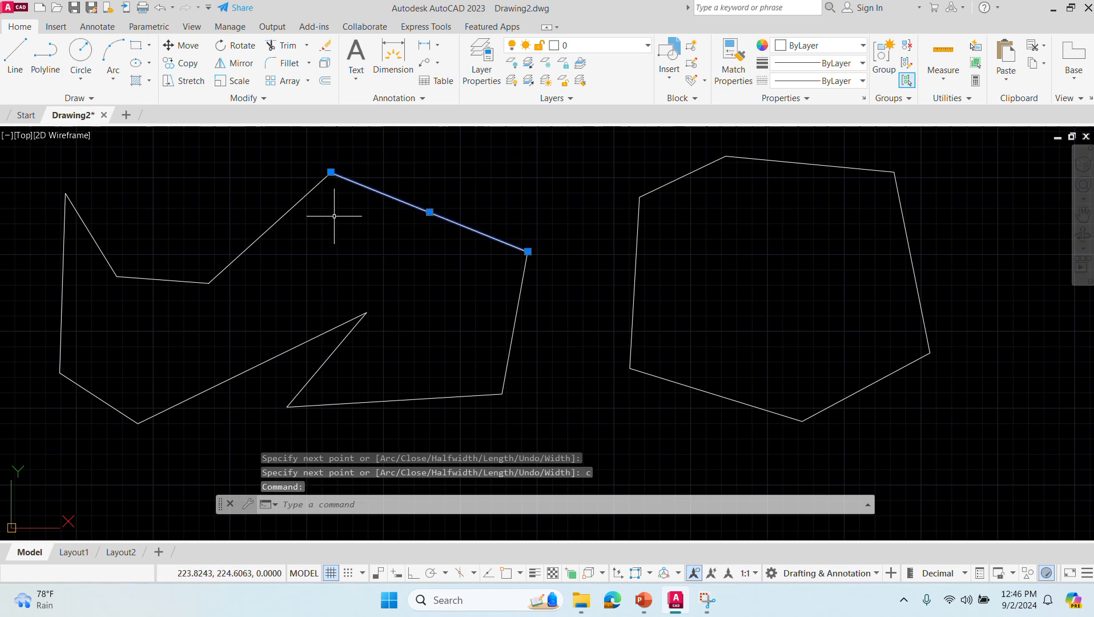
left_click(296, 196)
left_click(290, 203)
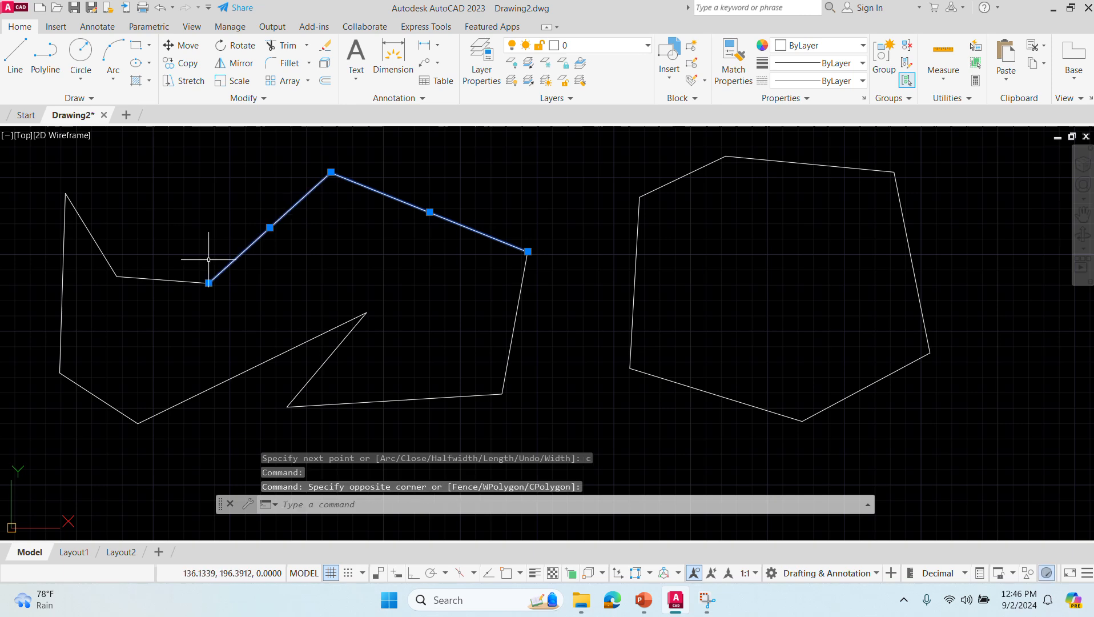
left_click(164, 280)
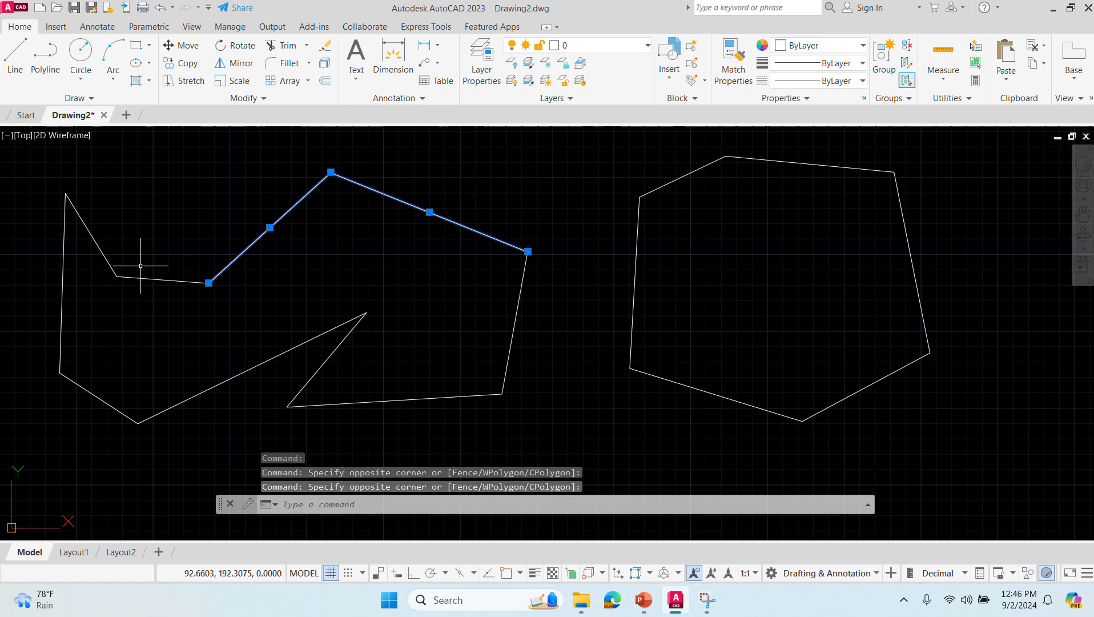
left_click(152, 277)
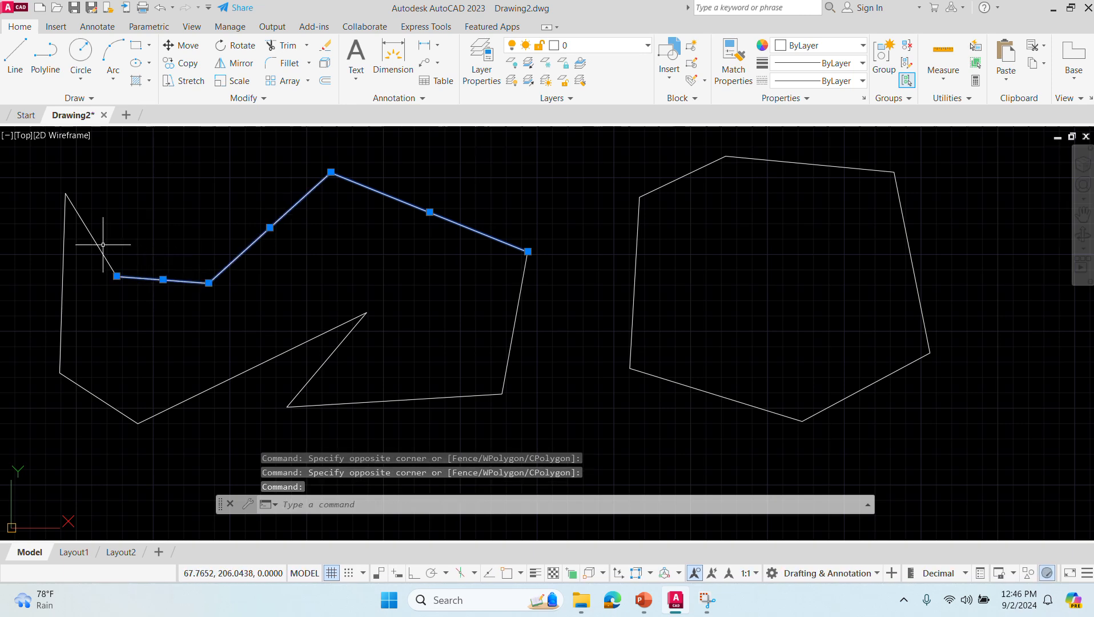
left_click(92, 237)
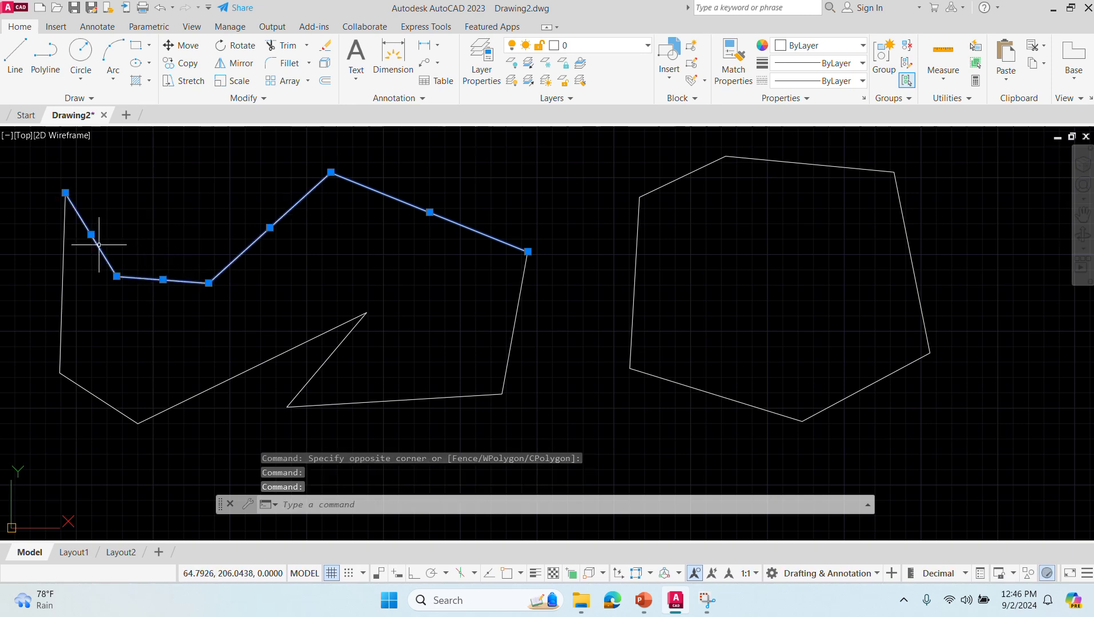
left_click(62, 268)
left_click(97, 398)
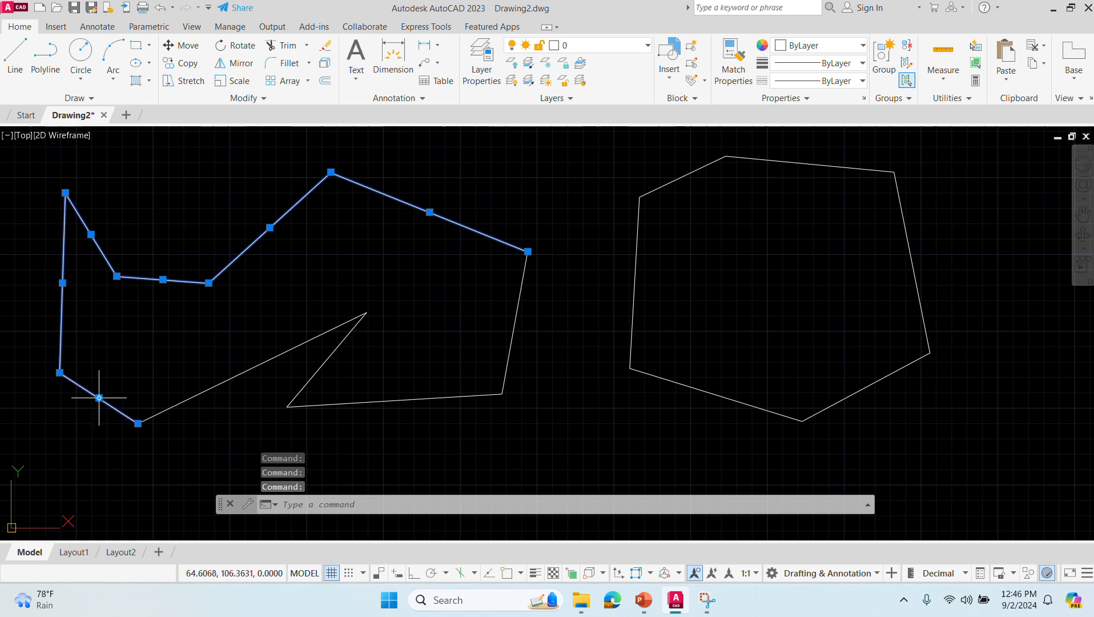
left_click(634, 274)
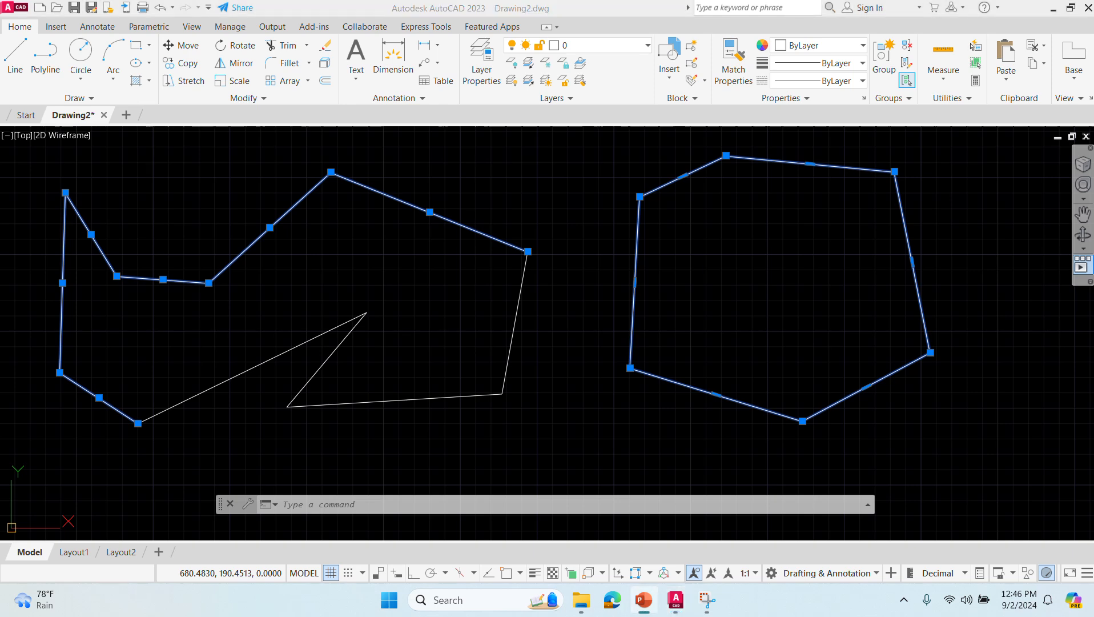
left_click(606, 417)
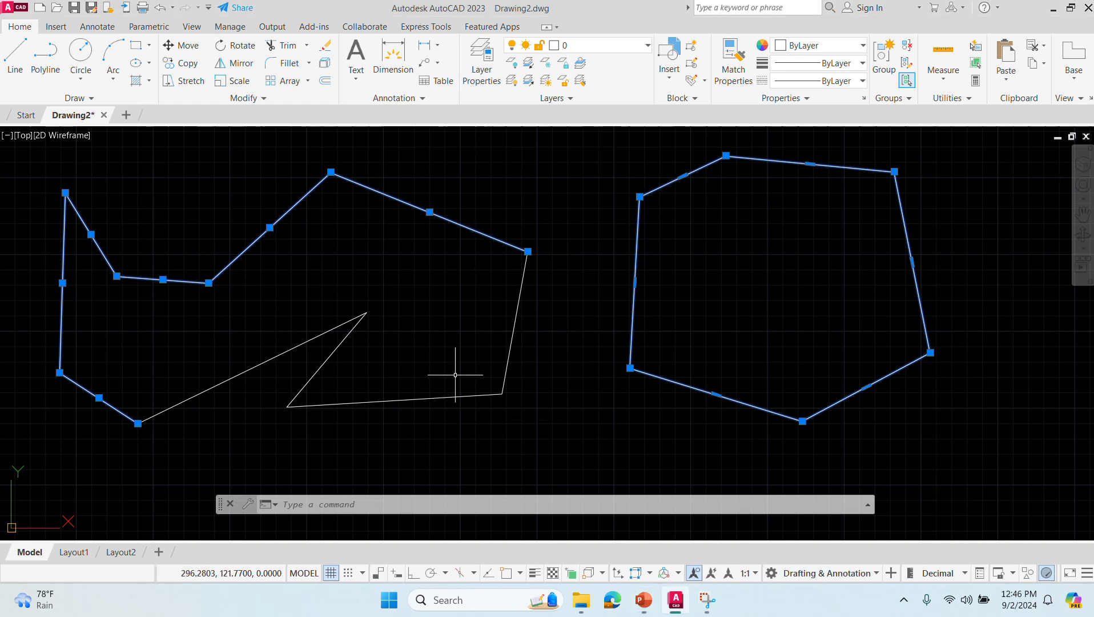
- Start a polyline in the empty area beyond the two outlines, with starting and ending widths of 10
middle_click_drag(535, 420, 241, 393)
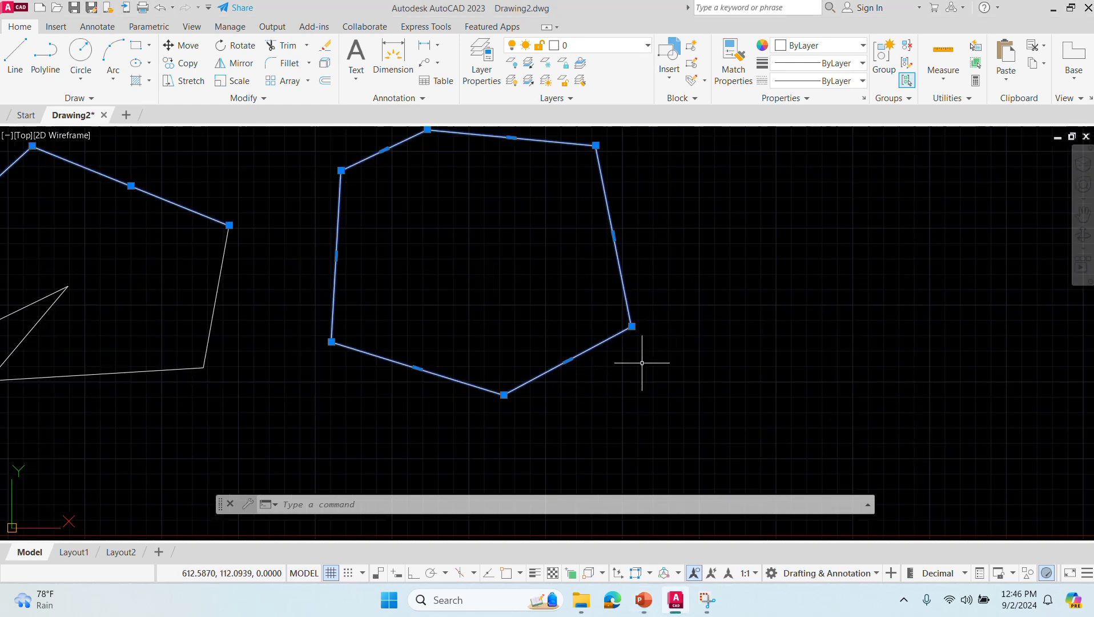
middle_click_drag(696, 359, 370, 416)
mouse_move(552, 386)
middle_mouse_down()
mouse_move(285, 403)
mouse_move(268, 398)
mouse_move(297, 391)
mouse_move(244, 388)
mouse_move(254, 388)
middle_mouse_up()
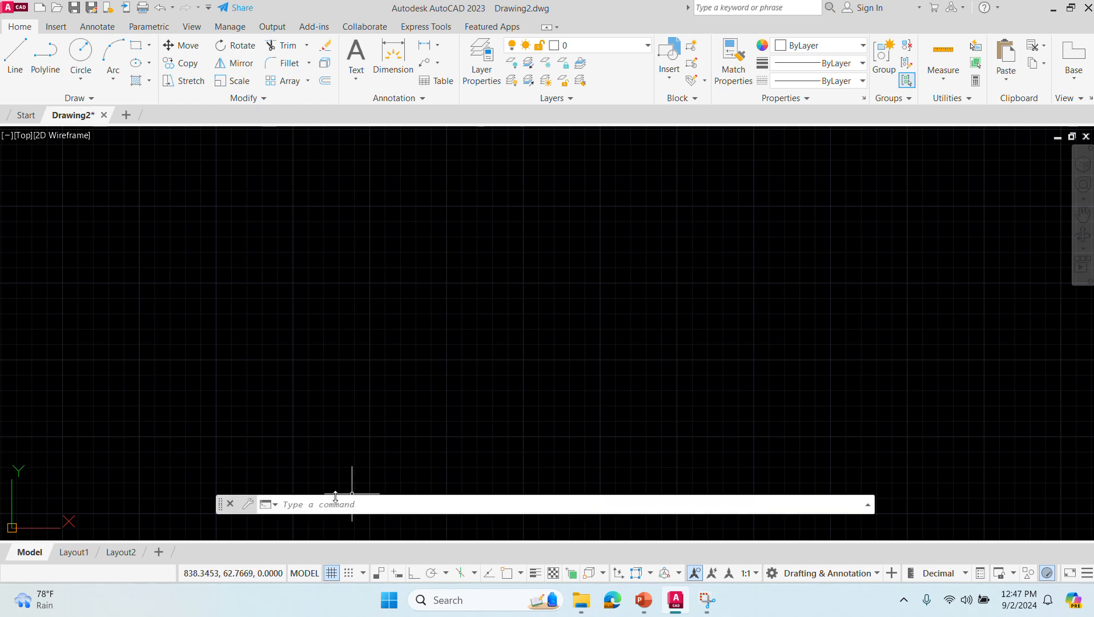
left_click(312, 505)
type("PL")
key("Return")
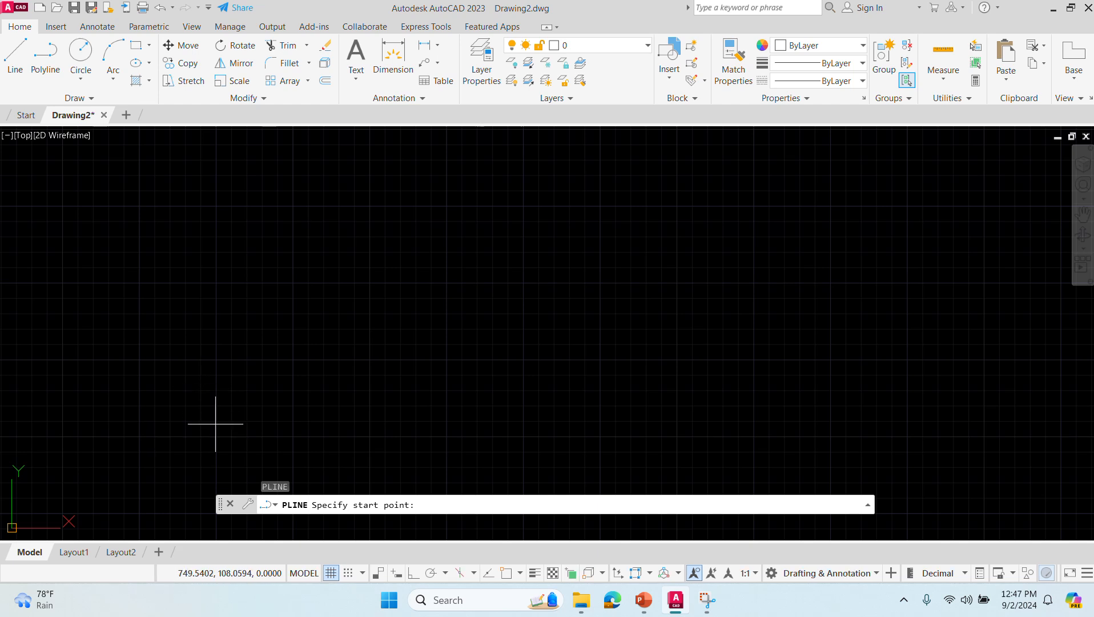
left_click(218, 284)
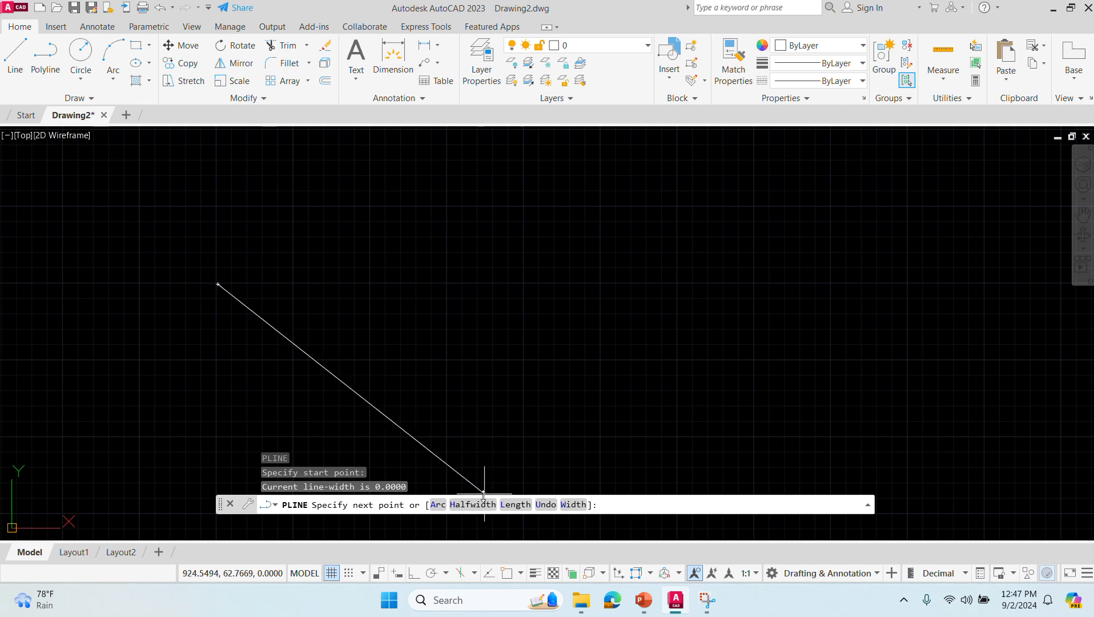
left_click(572, 505)
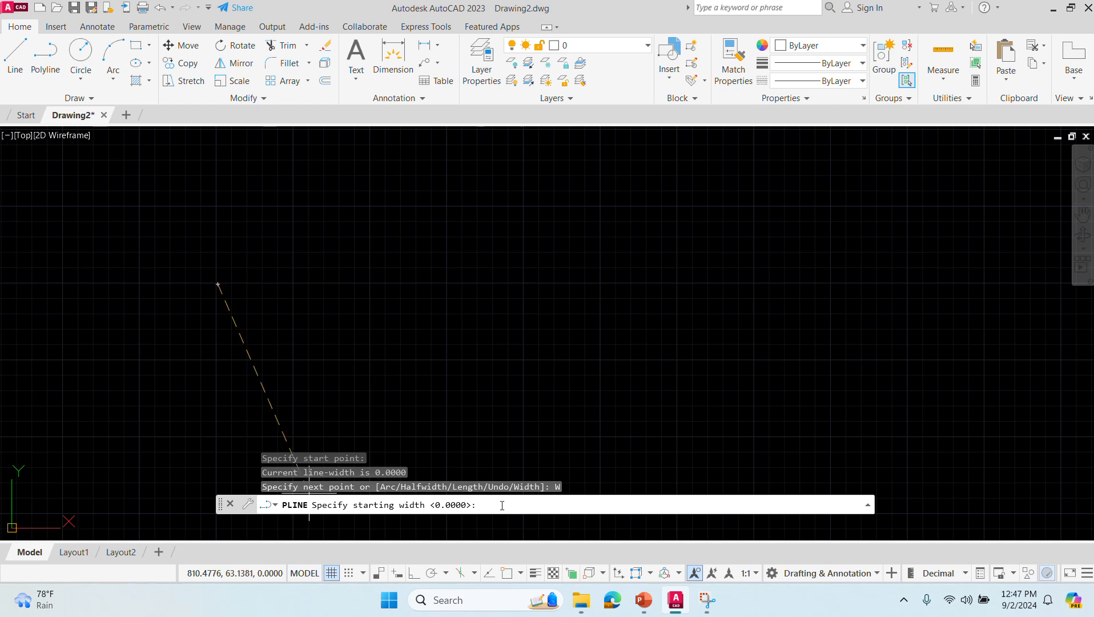
type("10")
key("Return")
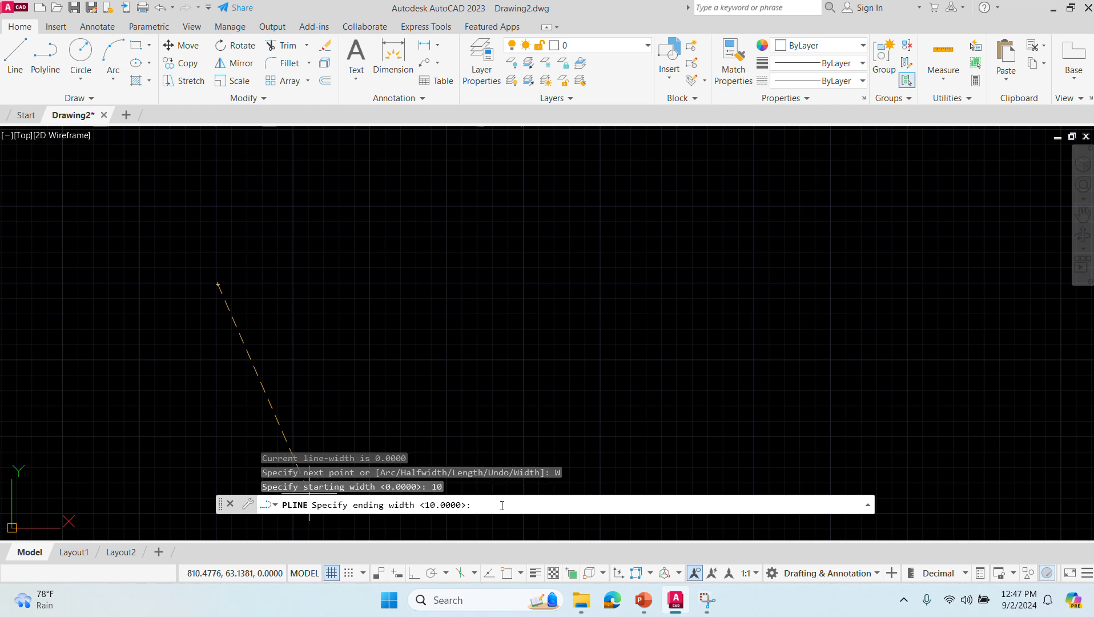
type("10")
key("Return")
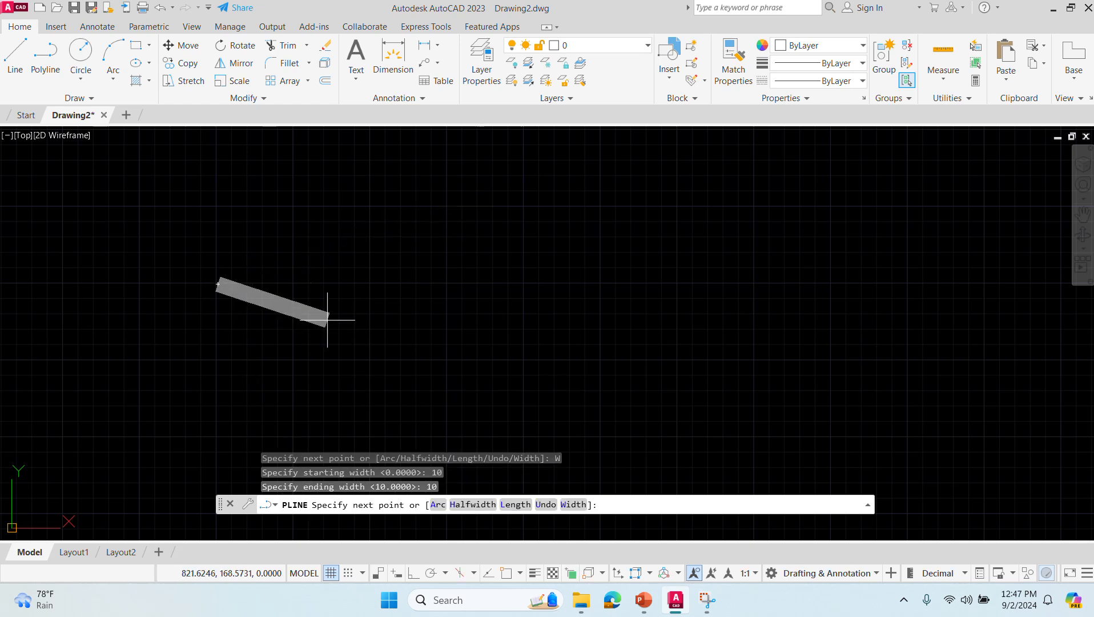
- Draw the polyline's first straight segment 30 units long at 0 degrees using relative polar coordinates
scroll(328, 264, "up", 4)
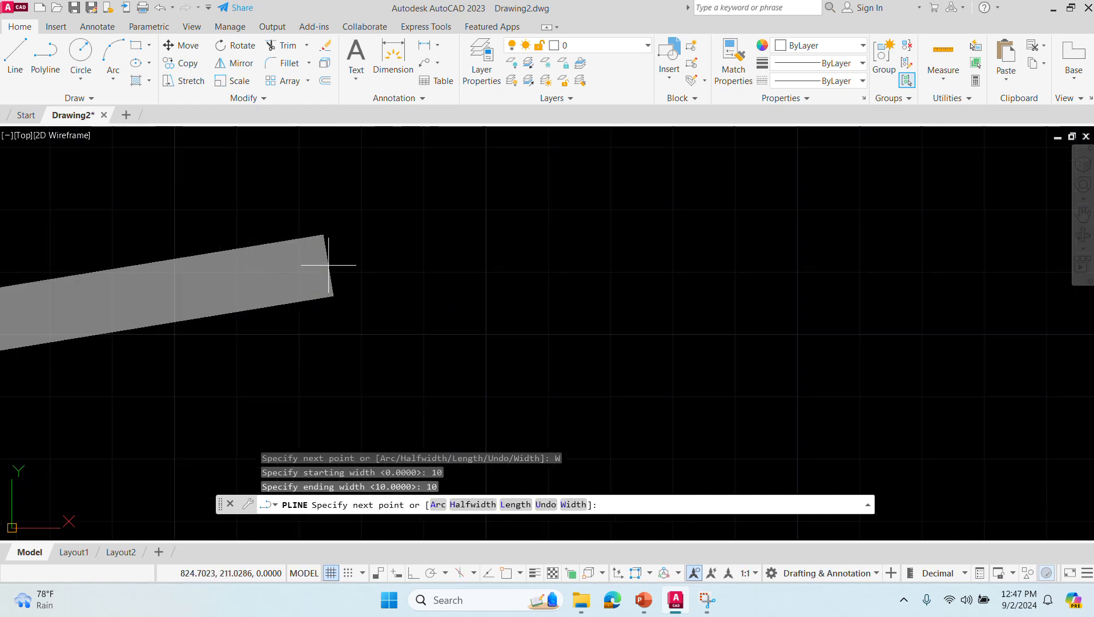
mouse_move(328, 264)
middle_mouse_down()
mouse_move(354, 317)
mouse_move(588, 291)
middle_mouse_up()
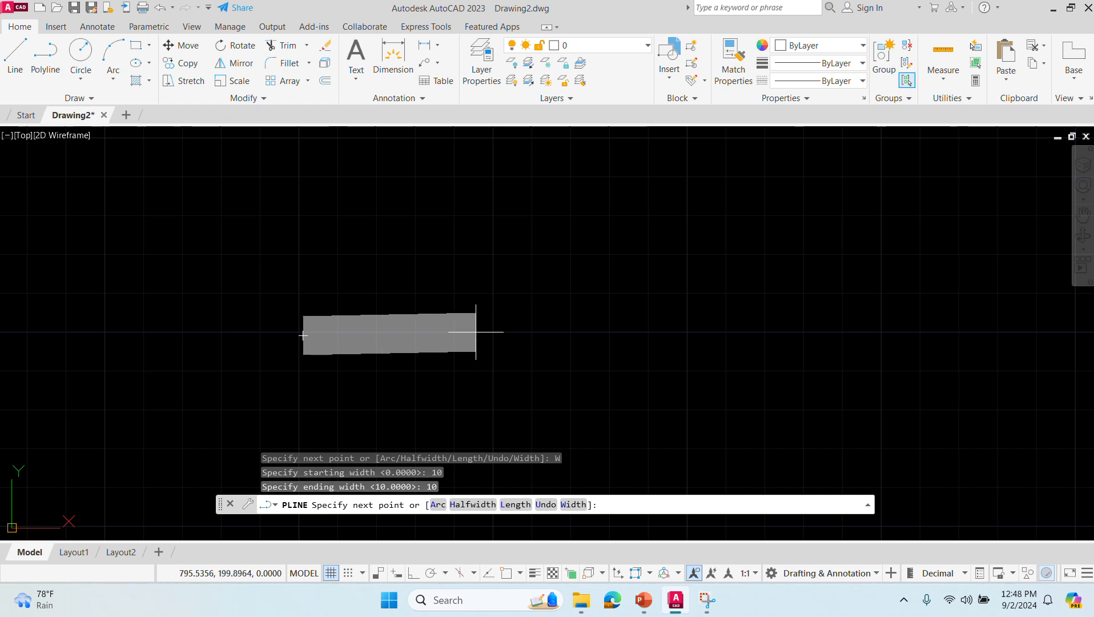
type("@30")
key("Return")
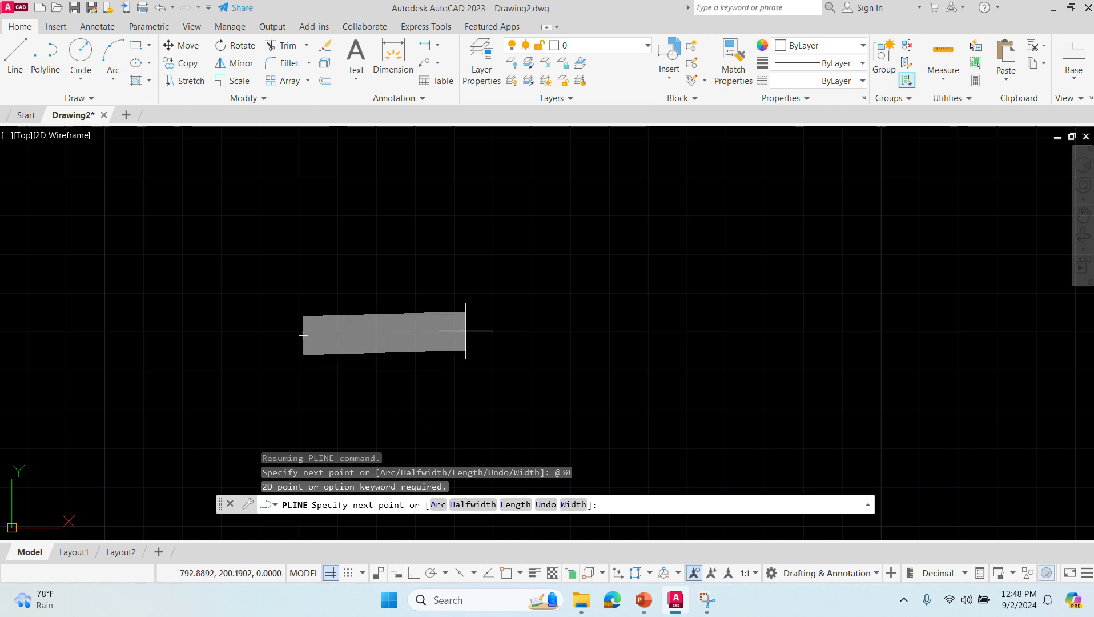
type("@30<0")
key("Return")
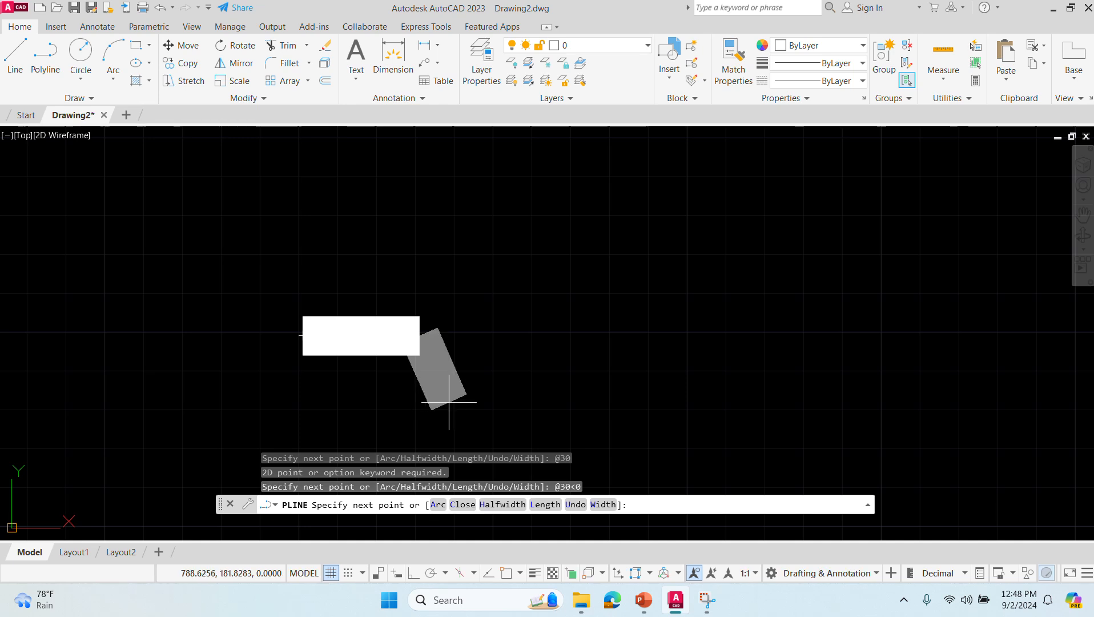
key("shift")
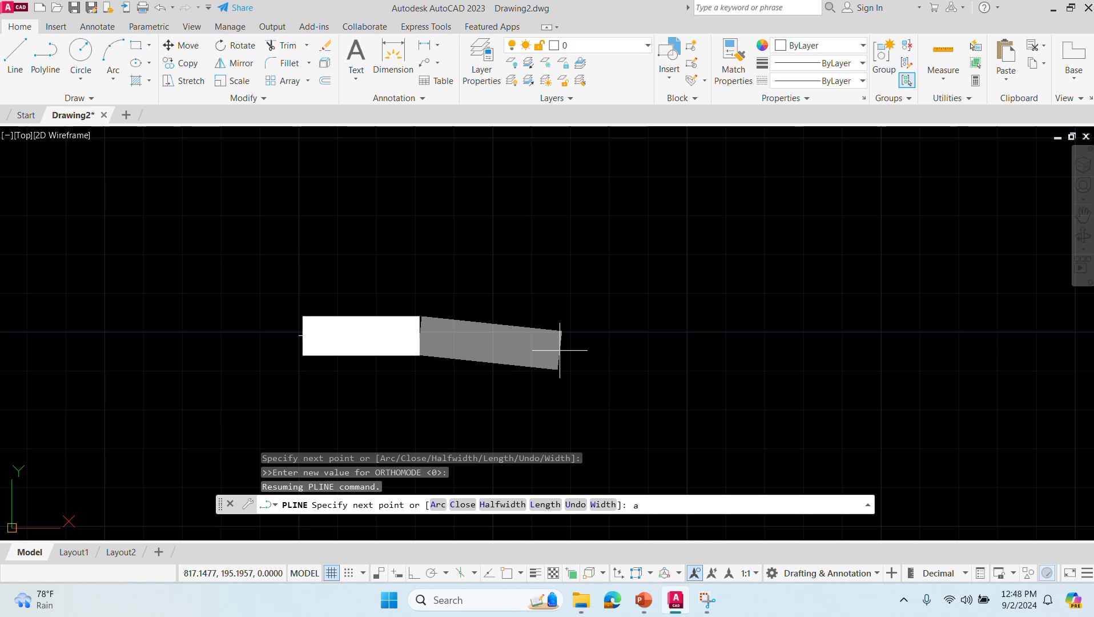
left_click(437, 505)
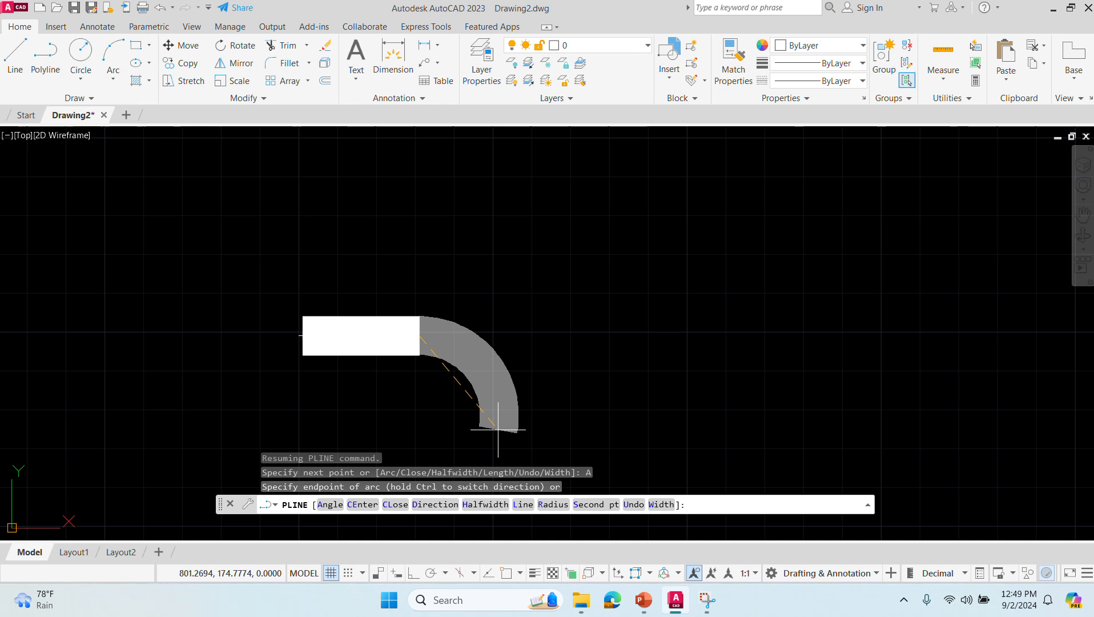
type("@")
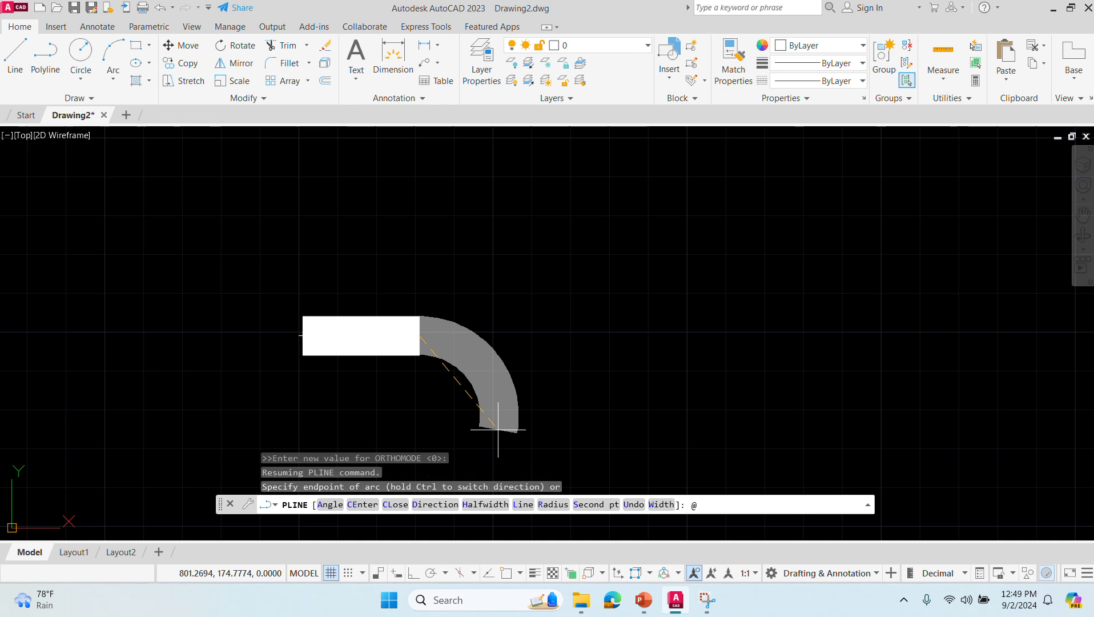
type("20,-20")
key("Return")
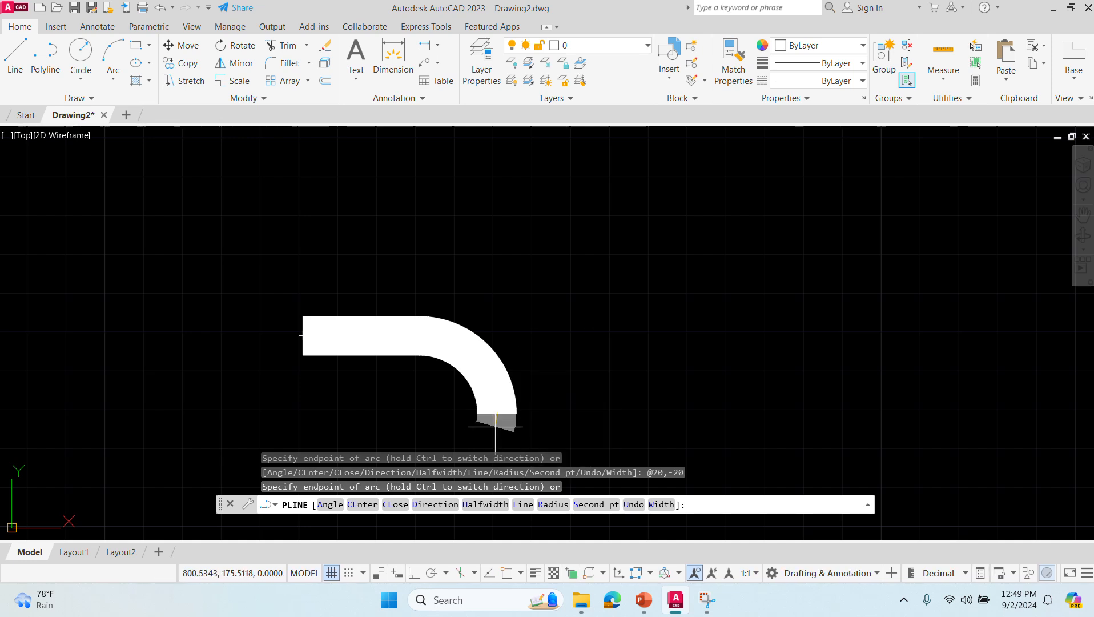
- Set the width of the polyline's next segment to 20 at its start and 0 at its end
middle_click_drag(495, 425, 484, 279)
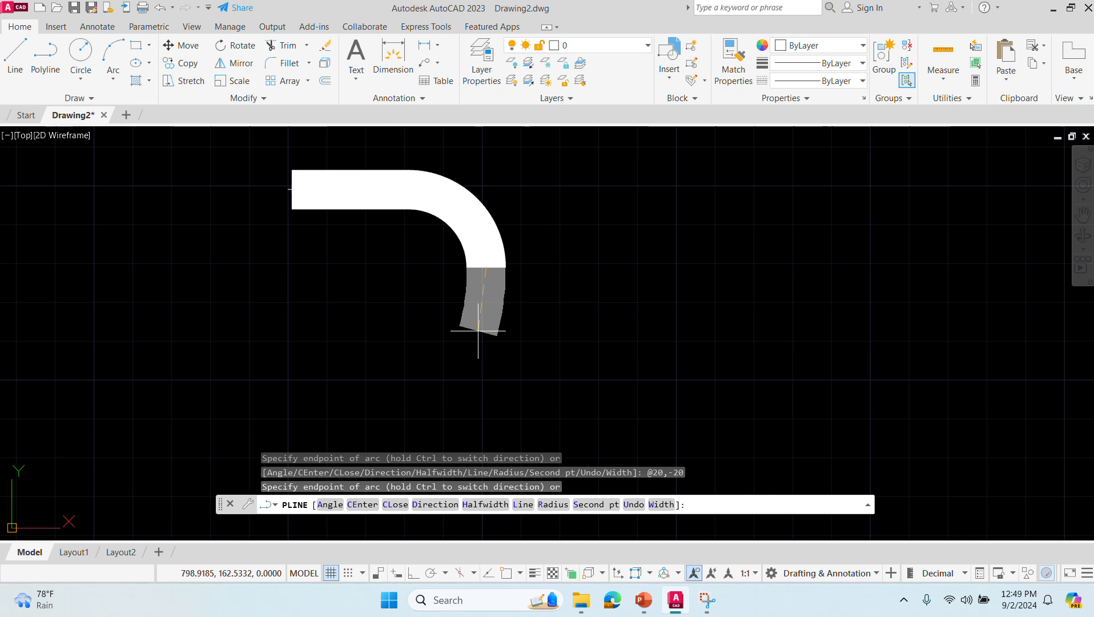
type("W")
key("Return")
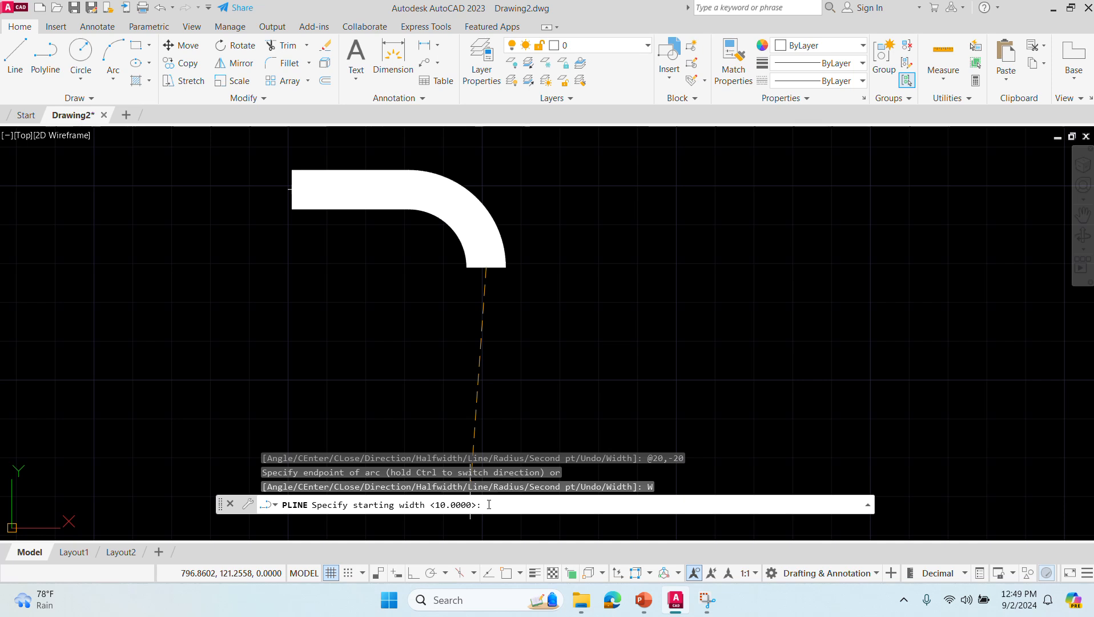
type("0>: 20")
key("Return")
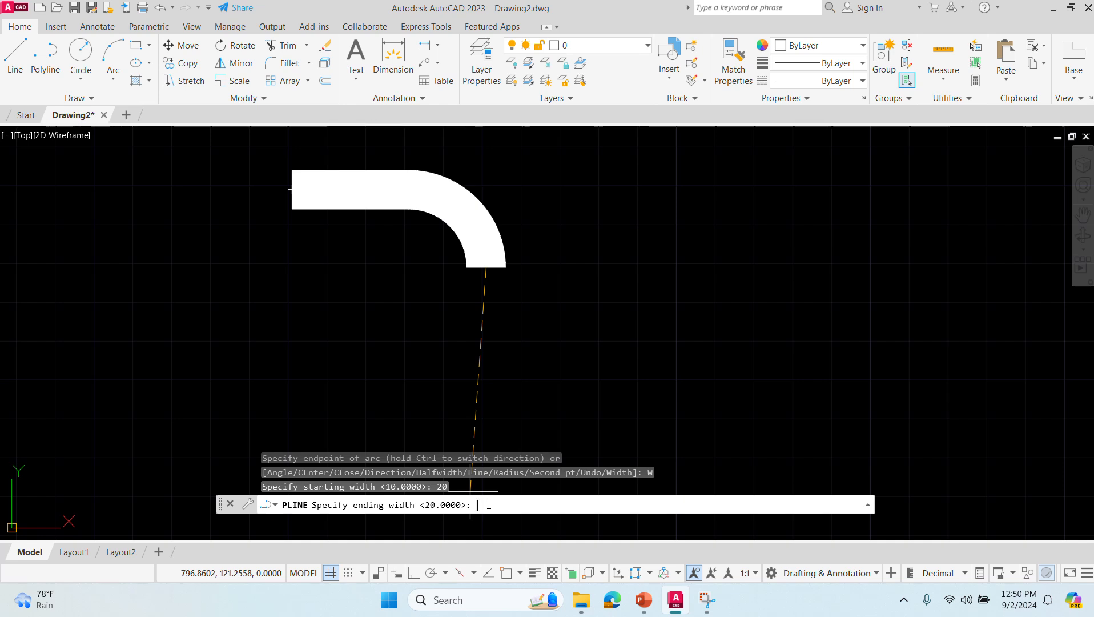
type("0")
key("Return")
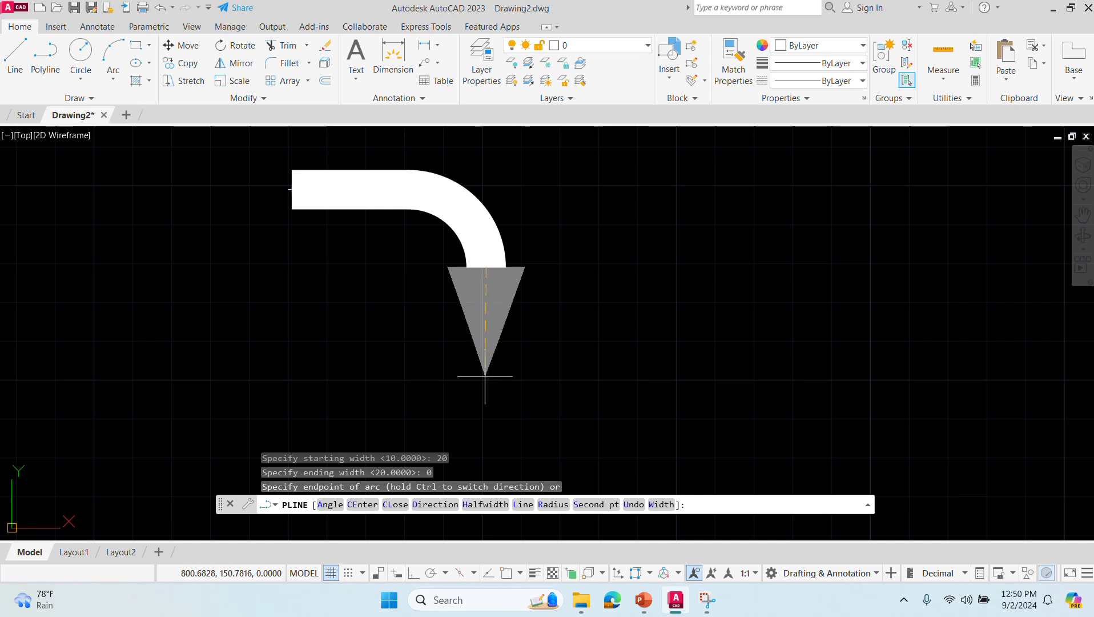
left_click(522, 504)
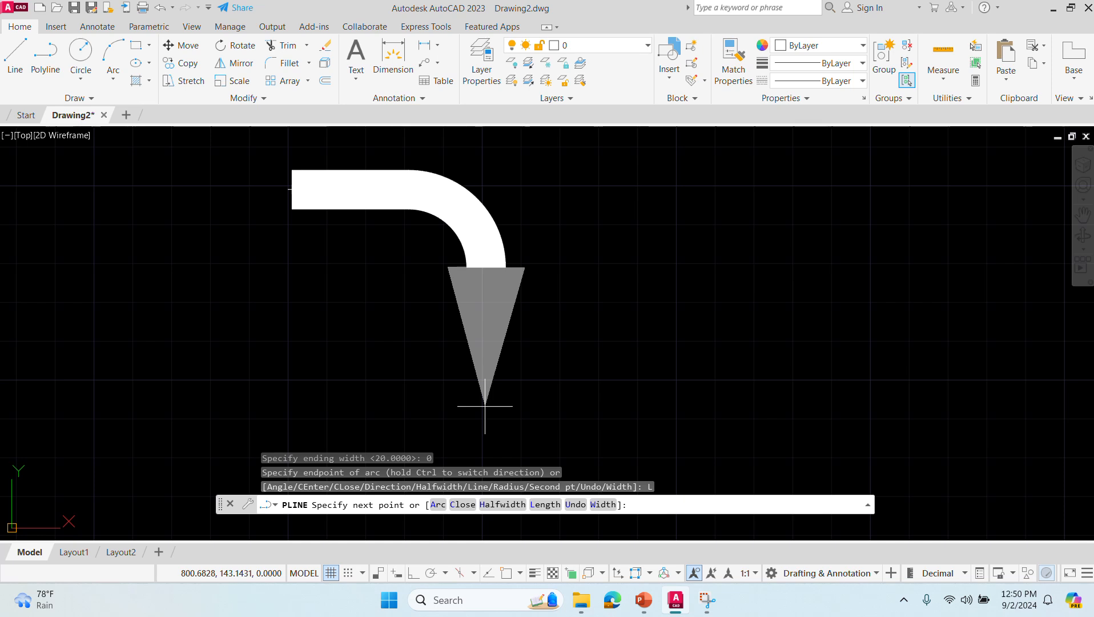
type("@")
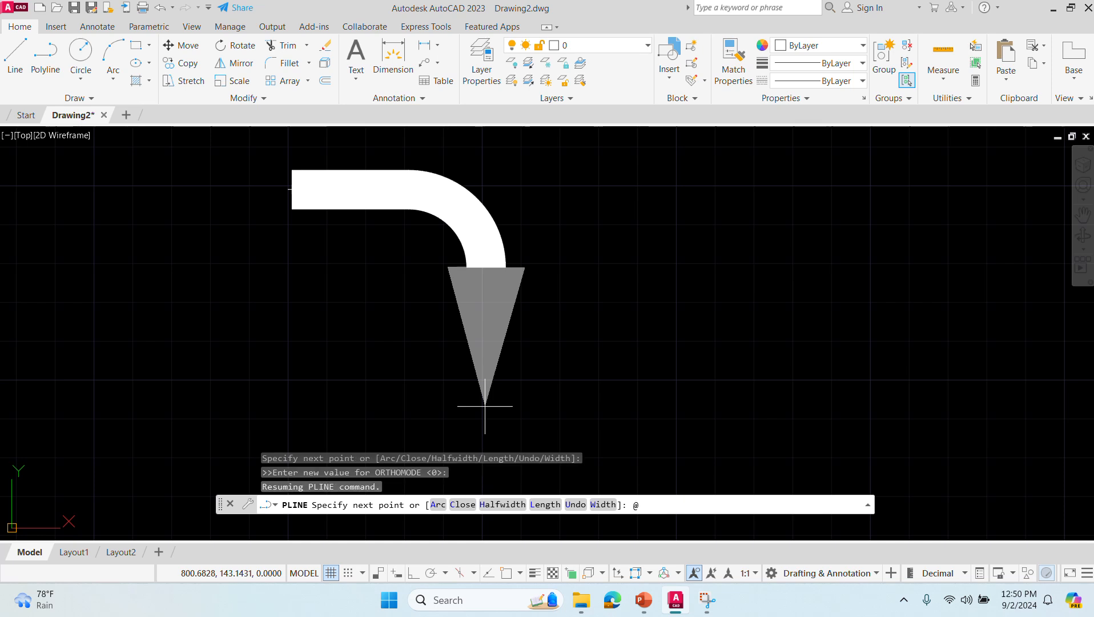
type("20<270")
key("Return")
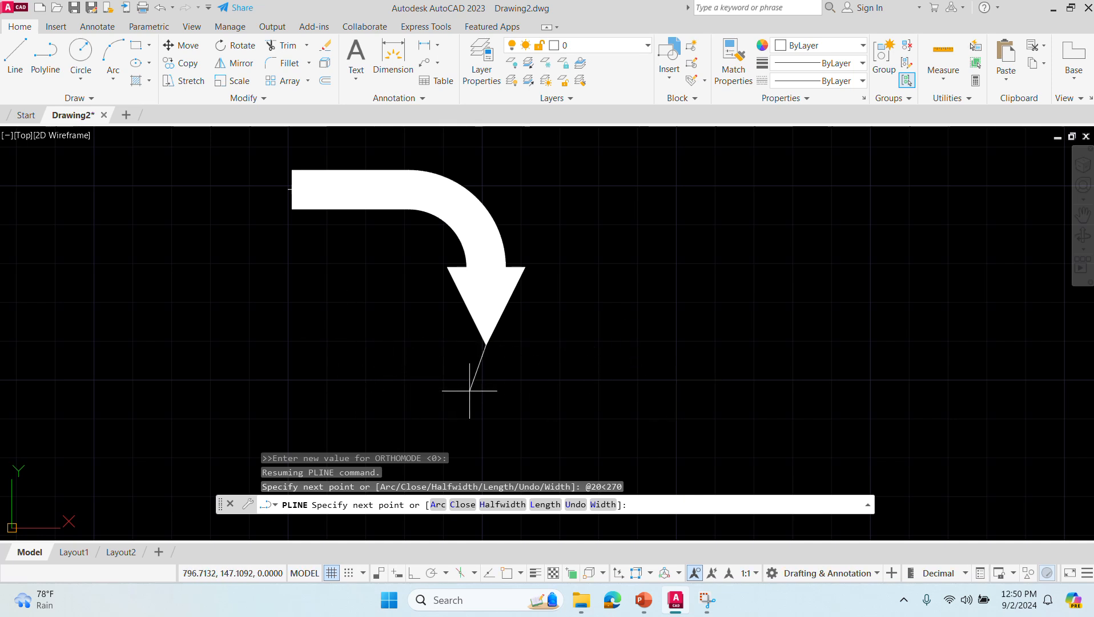
key("Return")
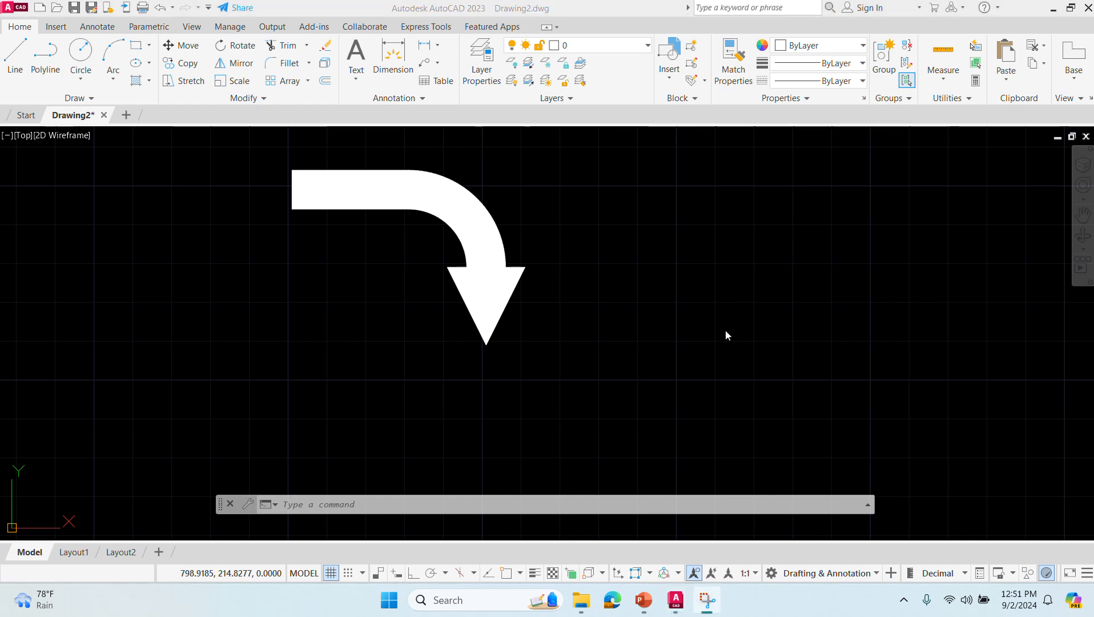
- Draw three rays with the Ray command from one shared start point in the empty area beyond the arrow, fanning downward at different angles
left_click(726, 331)
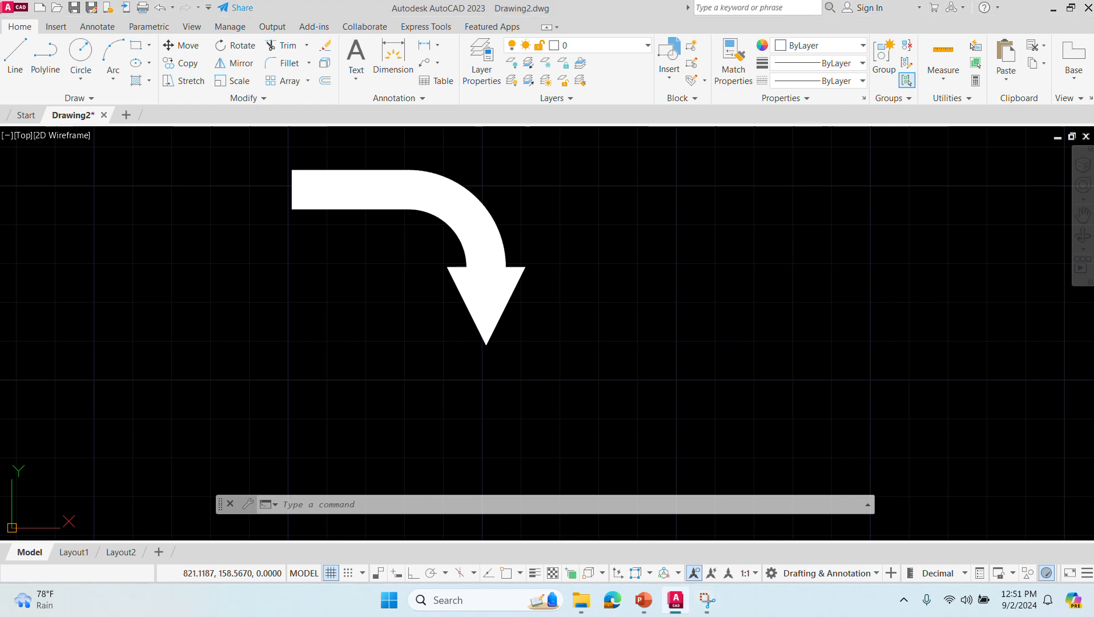
scroll(676, 276, "up", 2)
middle_click_drag(673, 275, 245, 328)
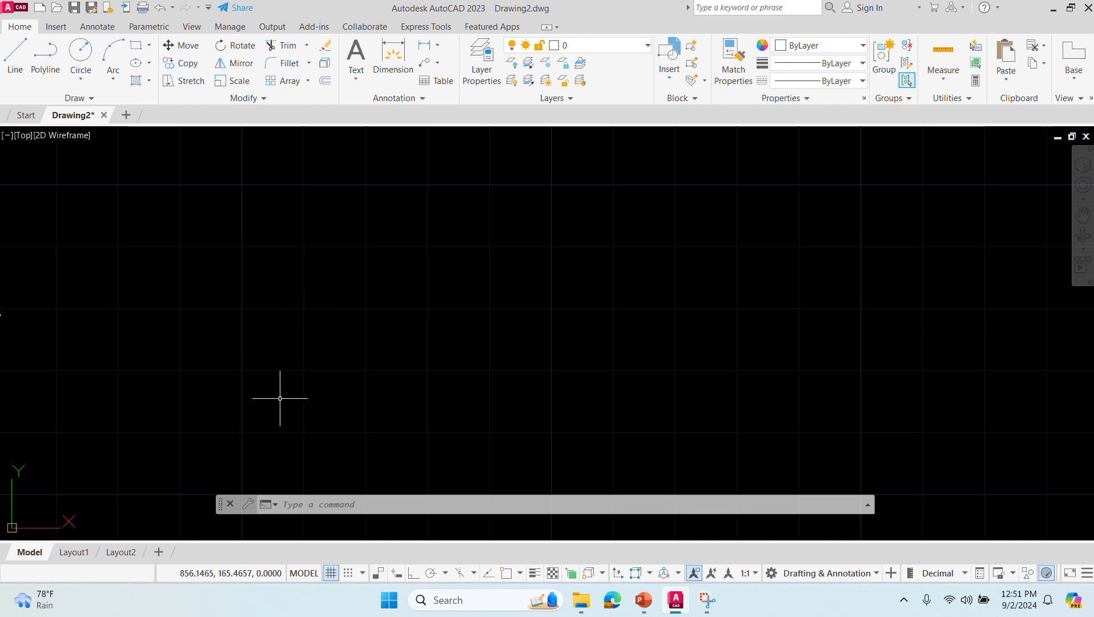
left_click(308, 500)
type("RAY")
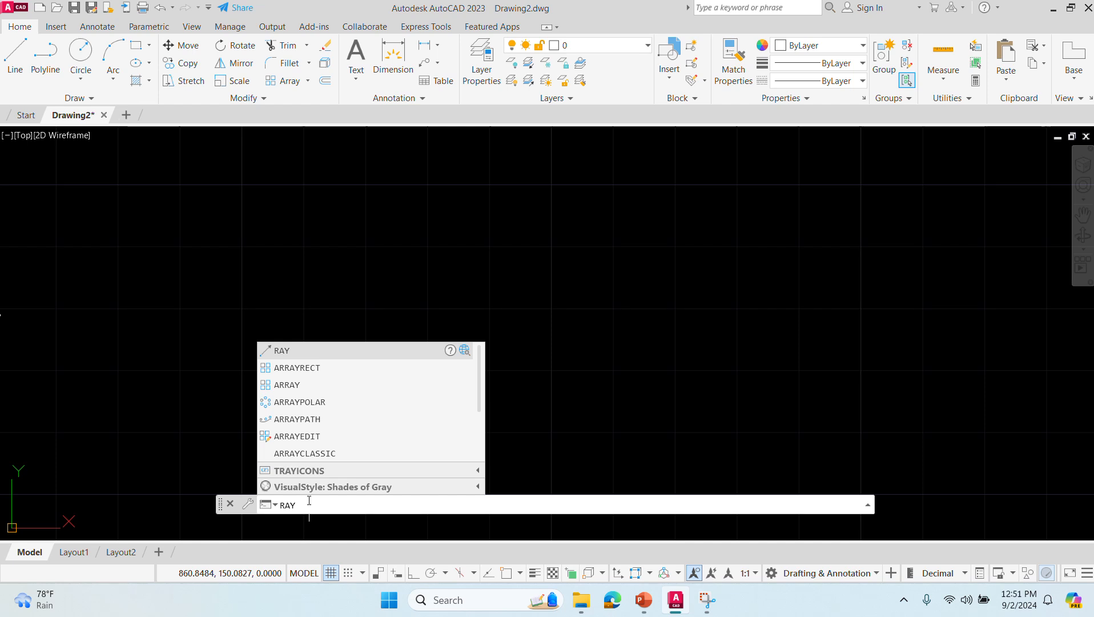
key("Return")
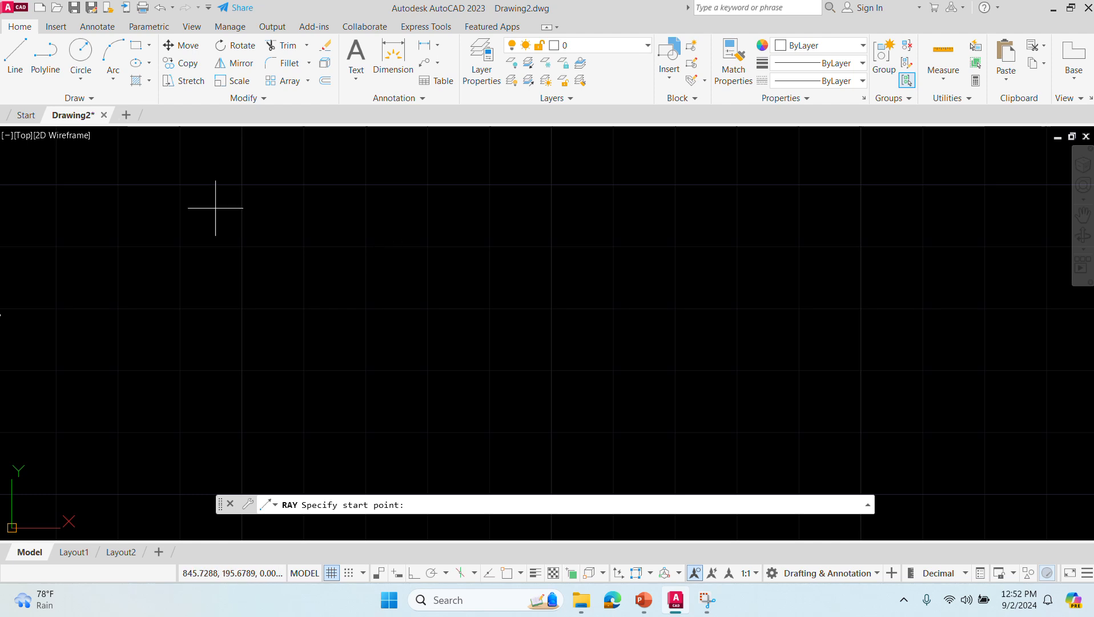
left_click(241, 184)
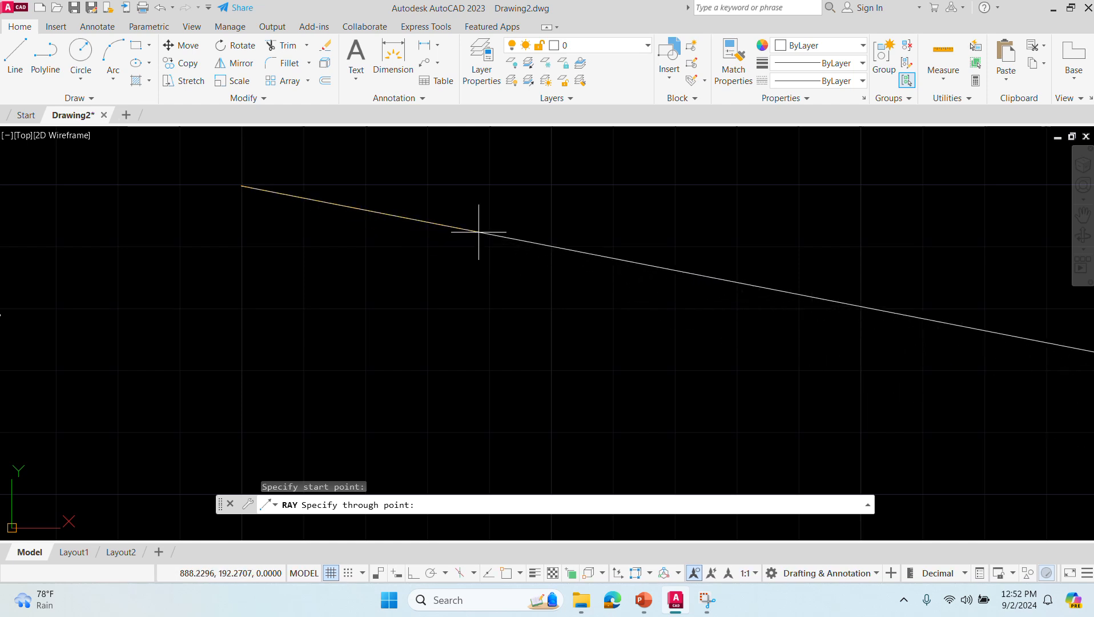
left_click(479, 232)
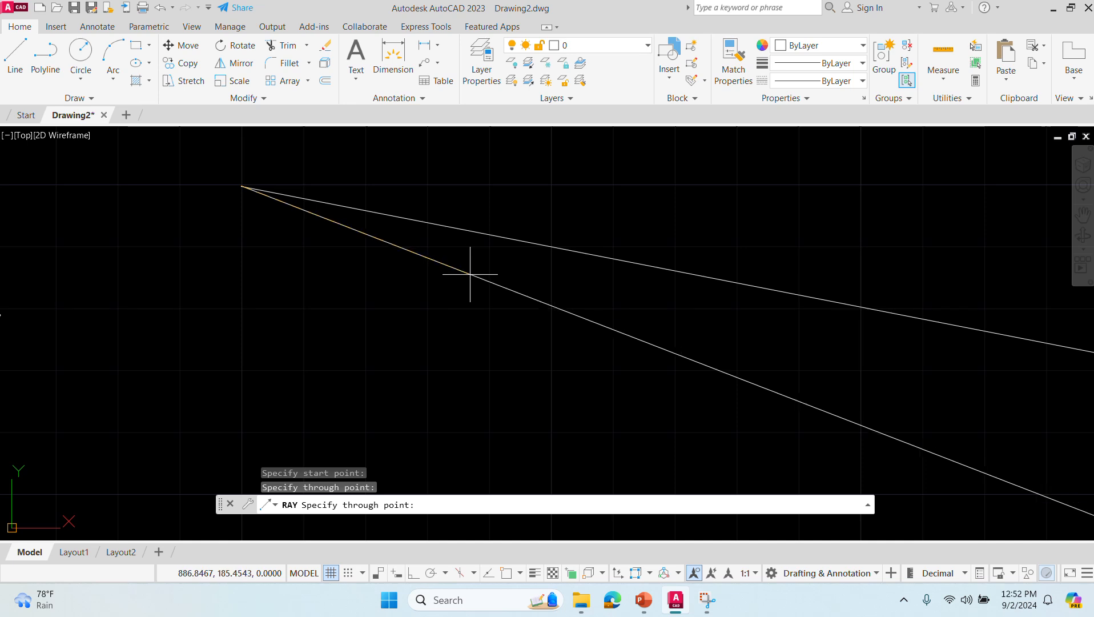
left_click(470, 274)
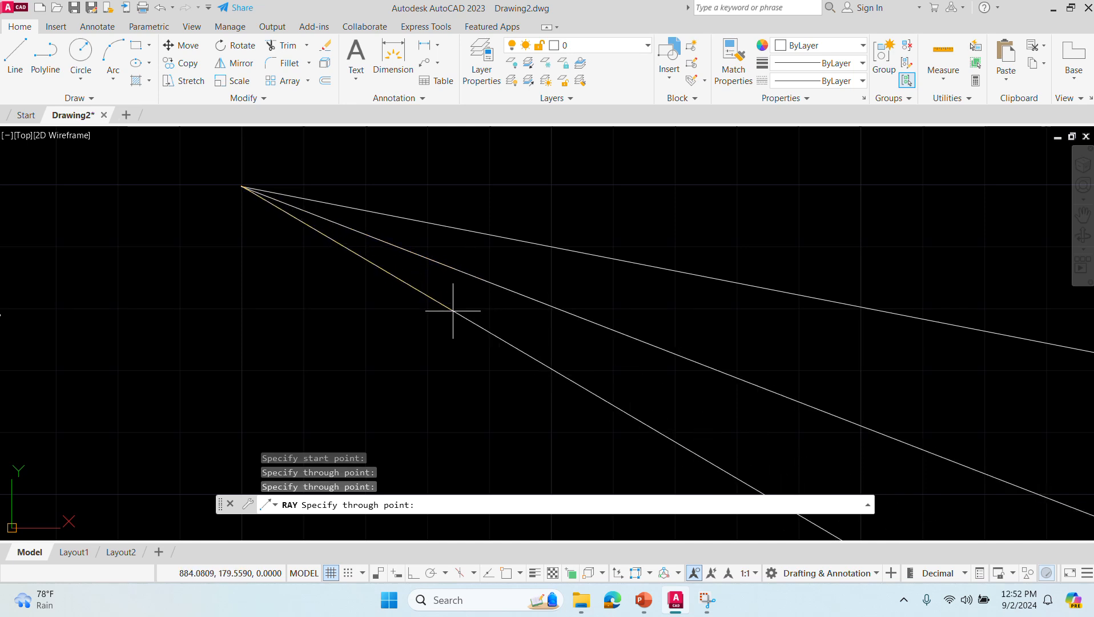
left_click(453, 312)
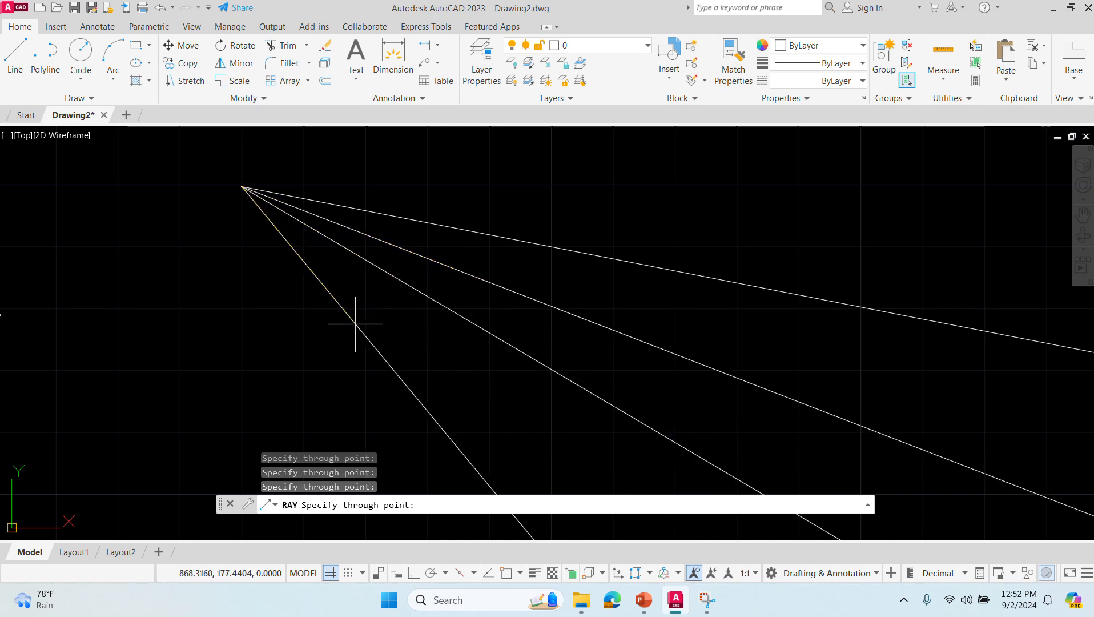
key("Escape")
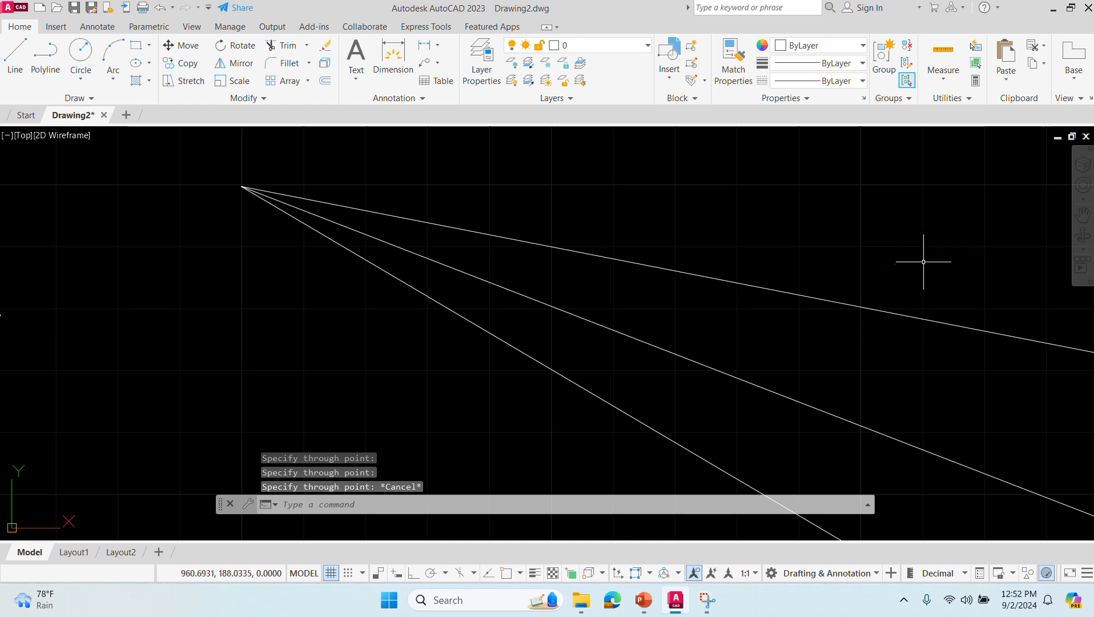
- Examine how far the three rays extend from their shared start point
mouse_move(943, 280)
middle_mouse_down()
mouse_move(669, 298)
mouse_move(734, 308)
middle_mouse_up()
scroll(734, 306, "down", 2)
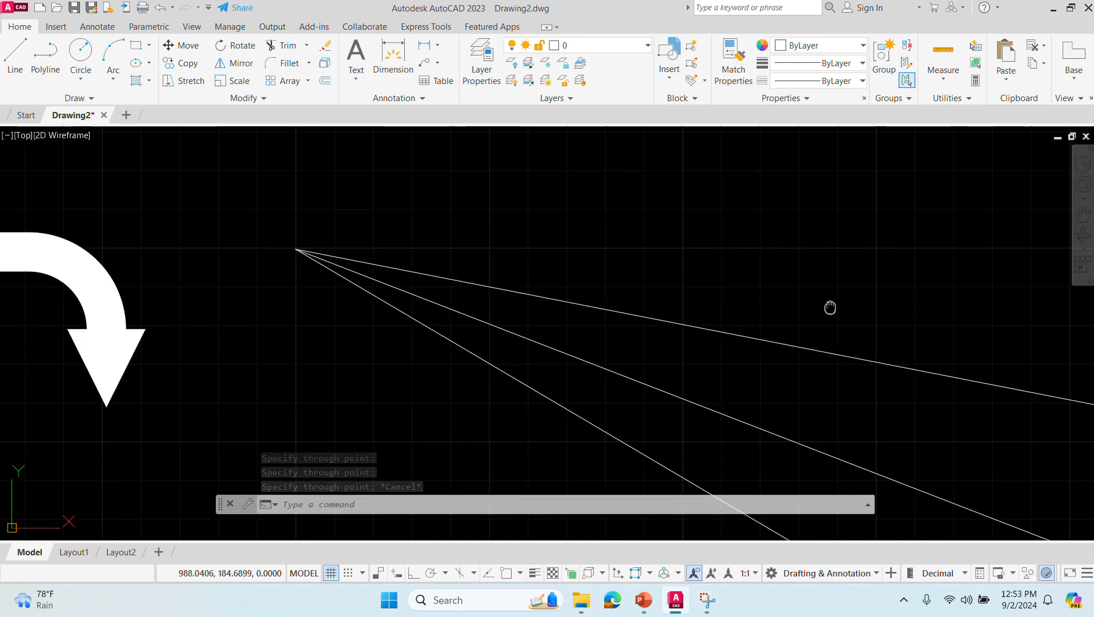
middle_click_drag(832, 305, 627, 310)
scroll(620, 308, "up", 4)
scroll(621, 308, "down", 1)
scroll(620, 307, "up", 1)
scroll(620, 308, "down", 1)
scroll(620, 308, "down", 1)
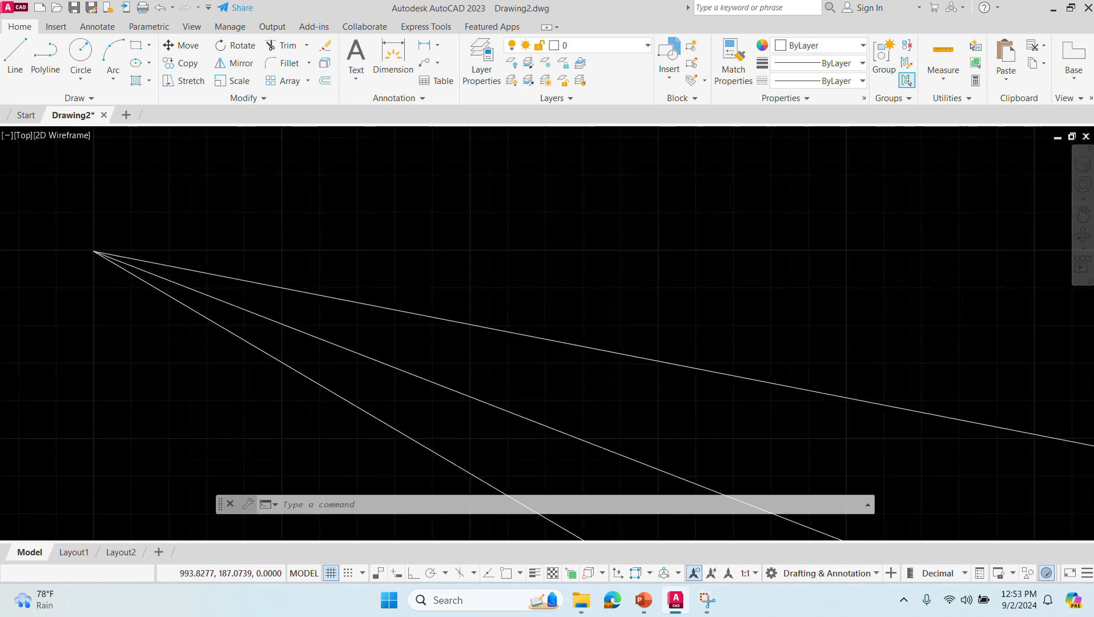
middle_click_drag(635, 298, 596, 298)
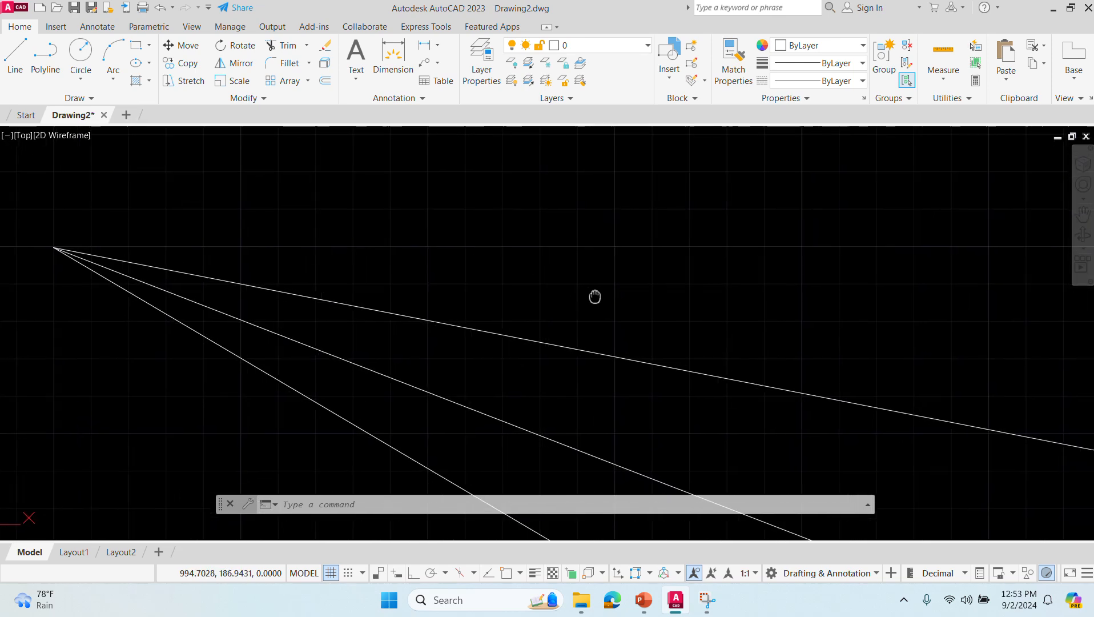
- Draw three rays from a second shared start point level with the first, fanning downward so they cross the first three rays
type("ray")
key("Return")
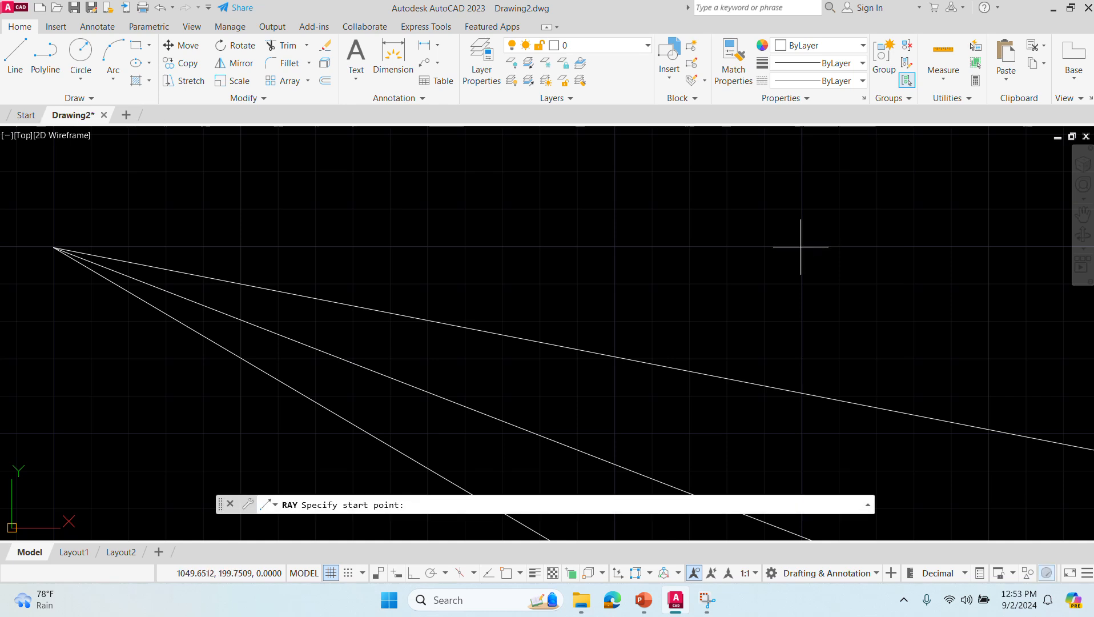
left_click(798, 247)
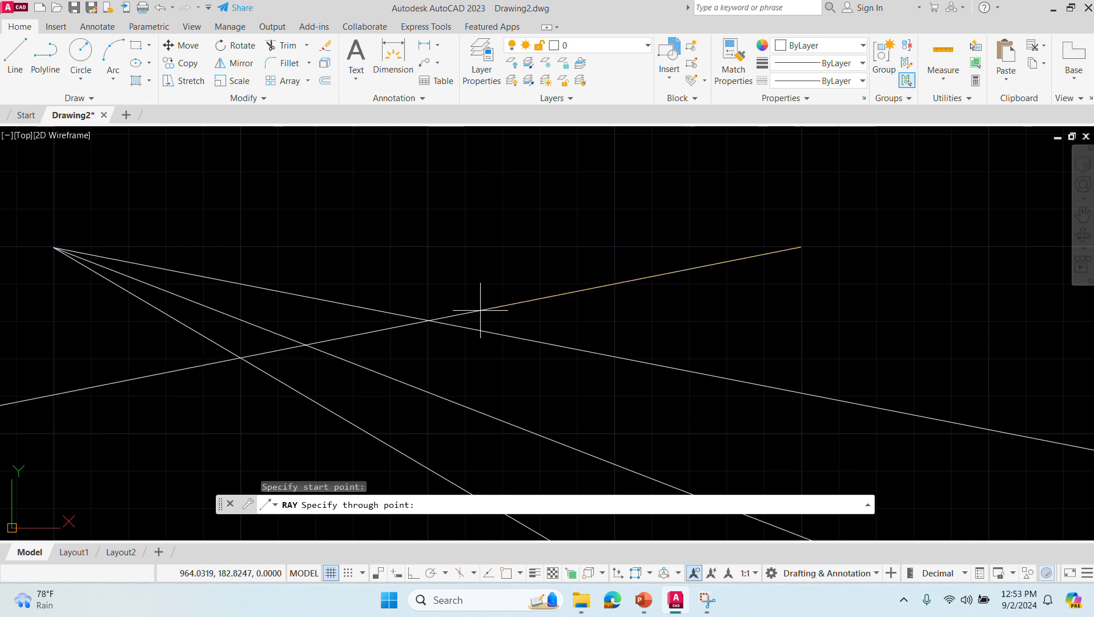
left_click(480, 310)
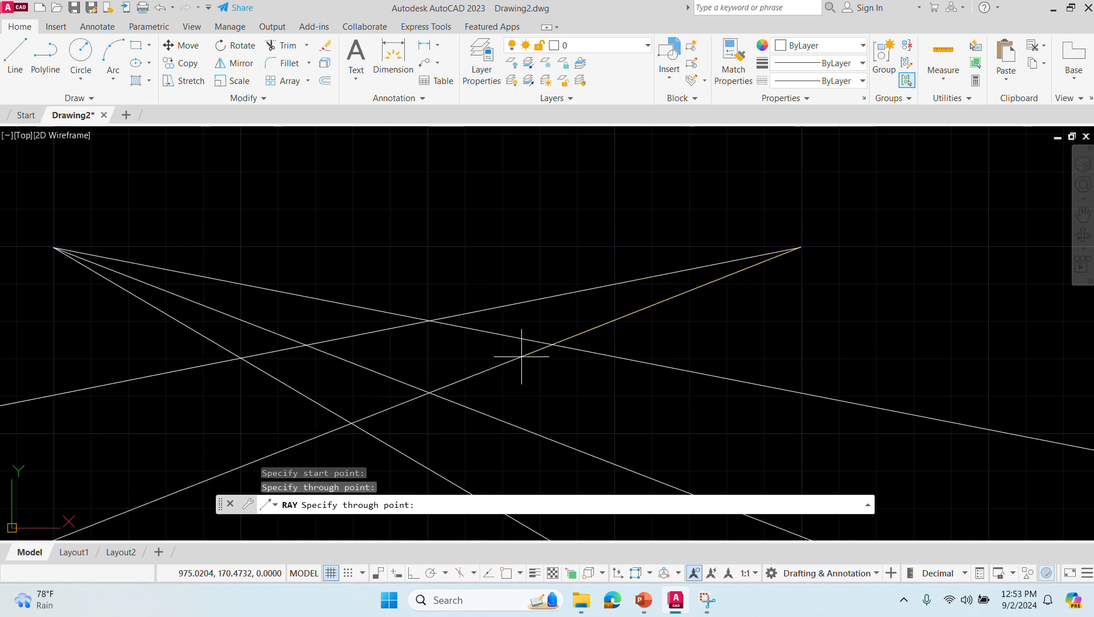
left_click(522, 355)
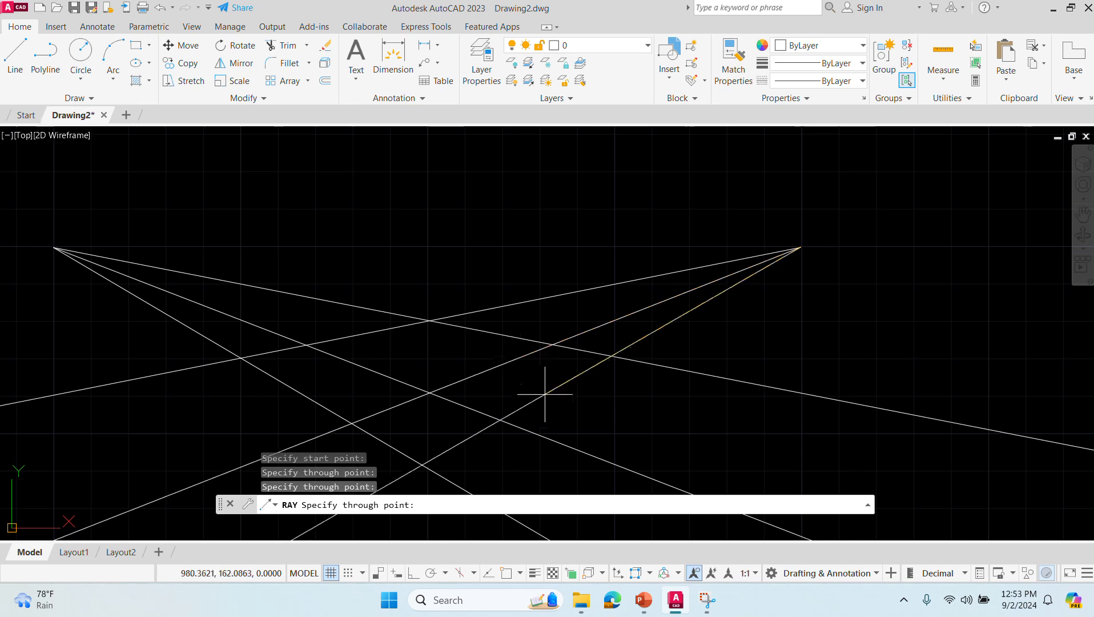
left_click(545, 398)
key("Escape")
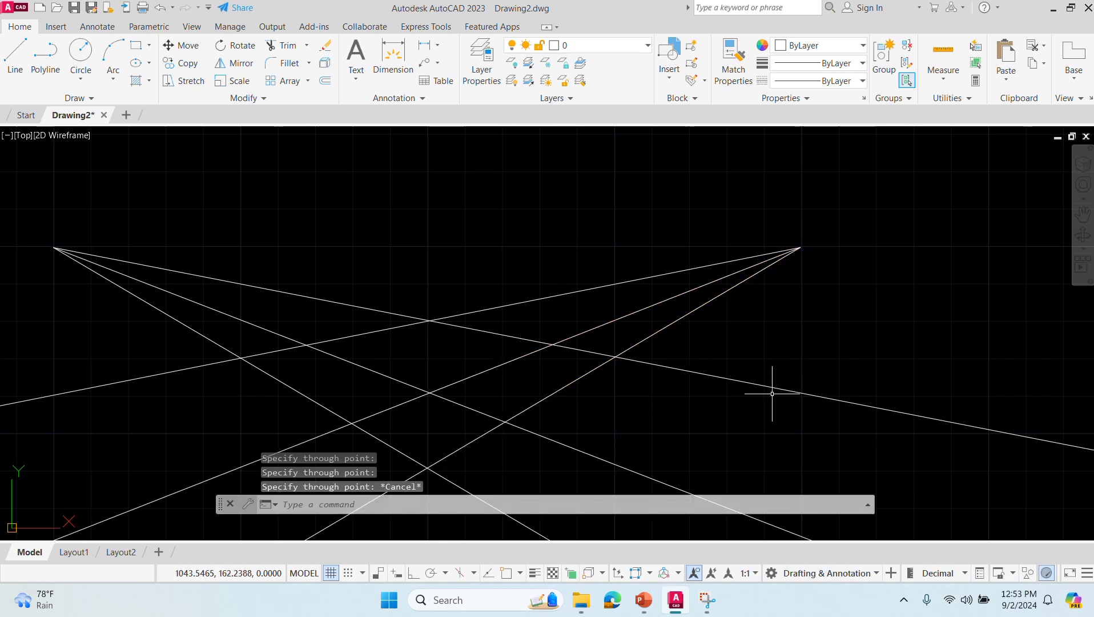
- Start a polyline at the intersection of the uppermost rays of the two fans
middle_click_drag(752, 420, 754, 335)
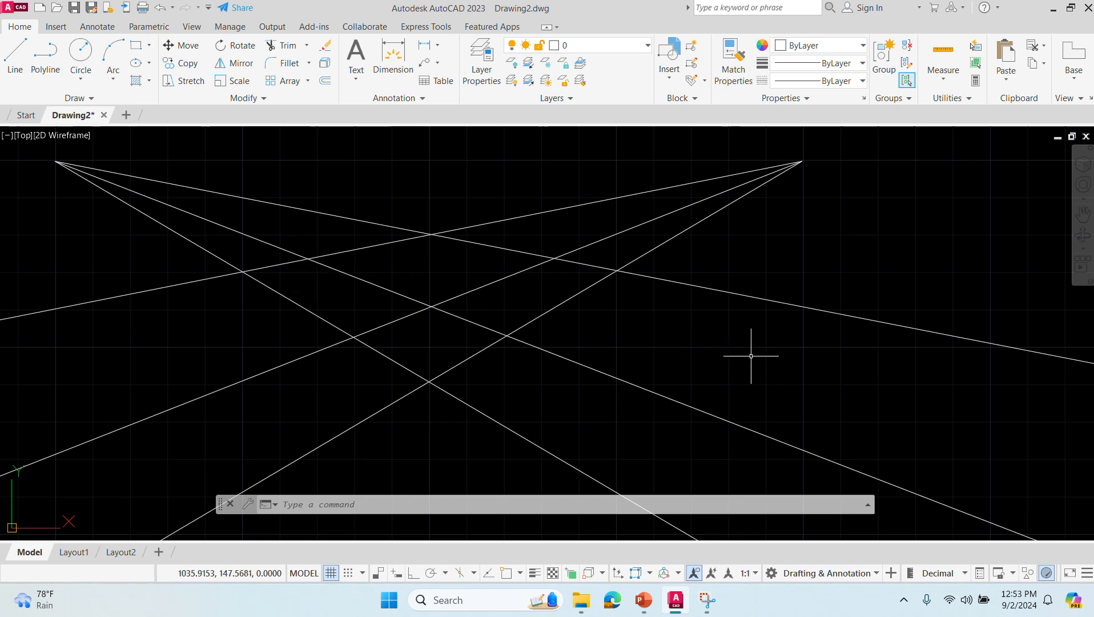
type("PLINE")
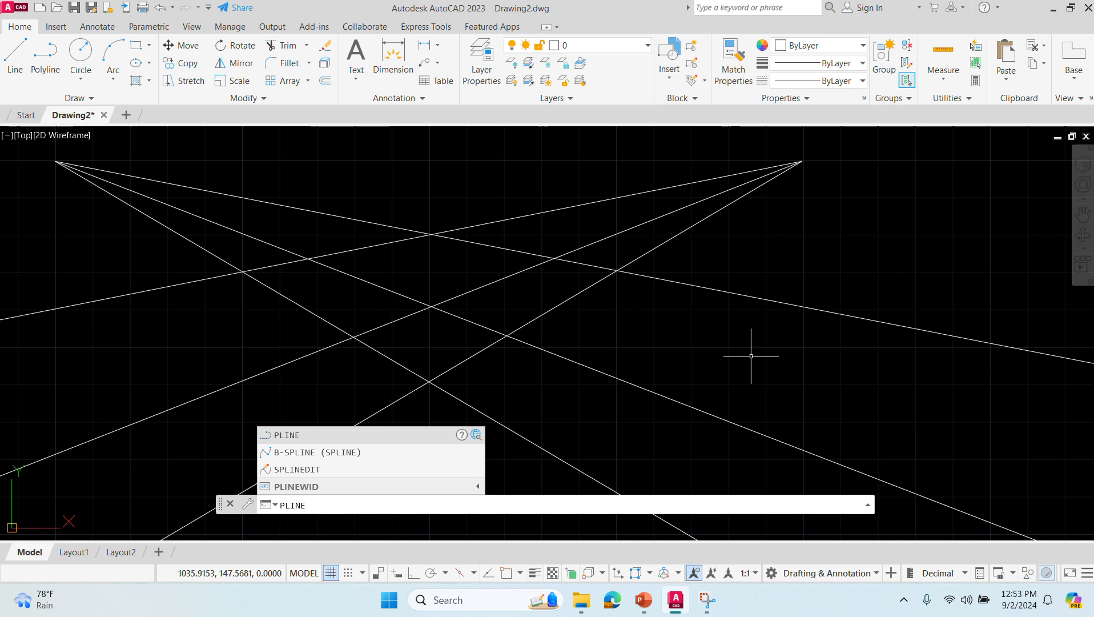
key("Return")
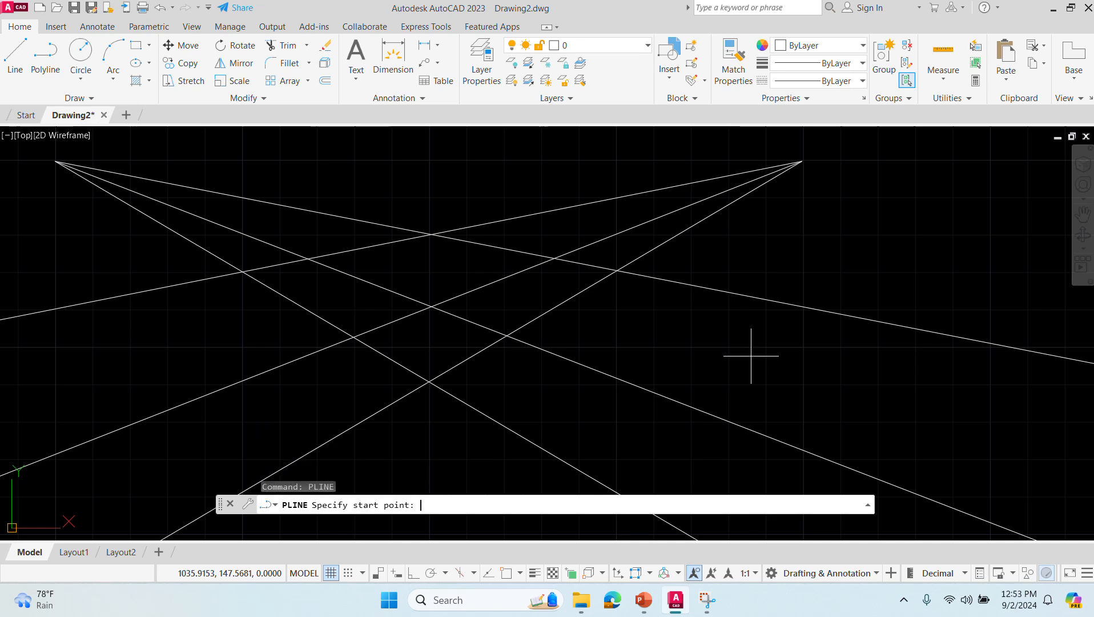
left_click(431, 234)
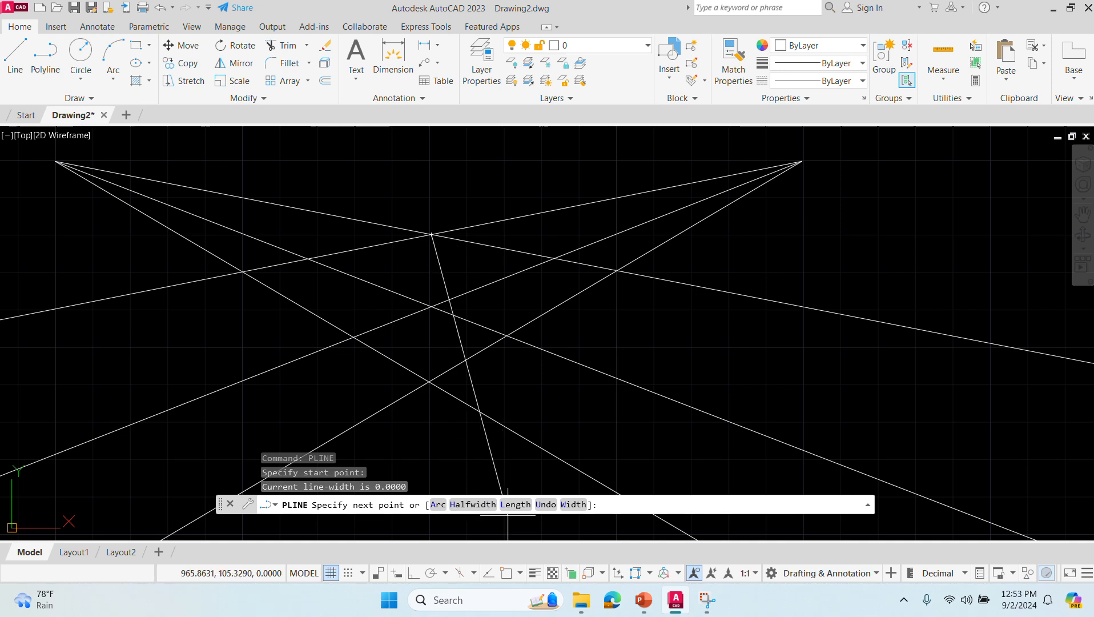
- Set the polyline's starting and ending width to 5
type("W")
key("Return")
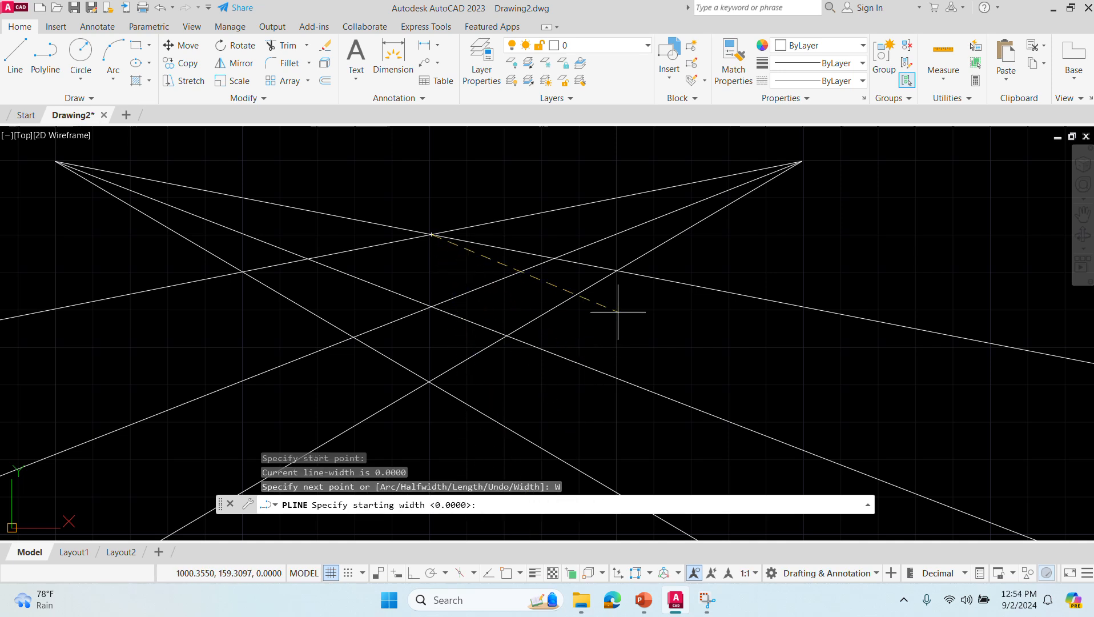
key("Return")
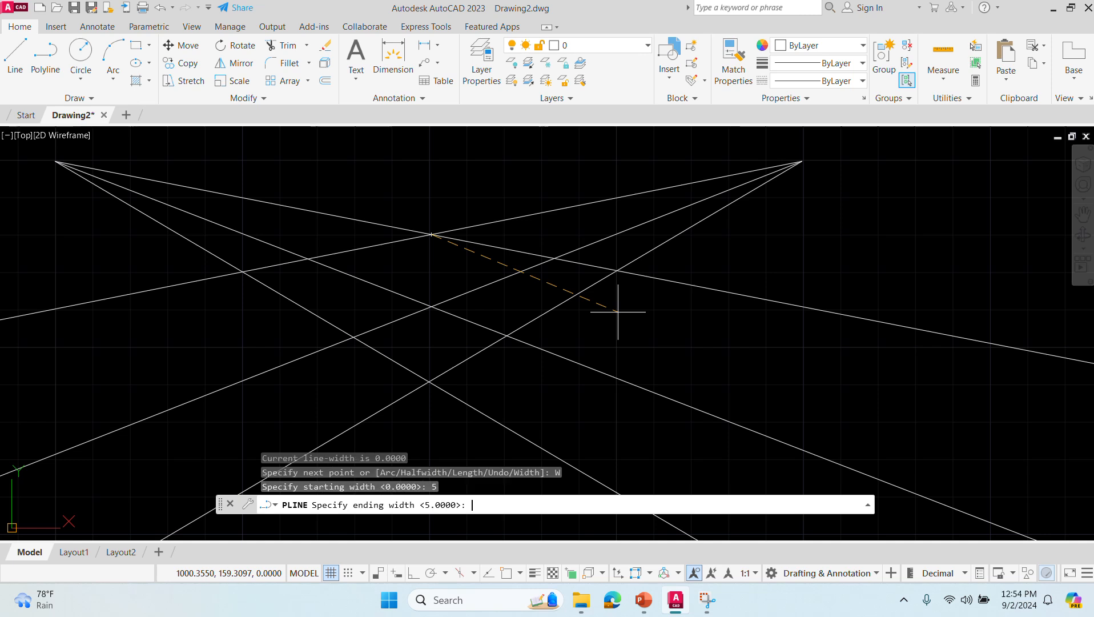
type("5")
key("Return")
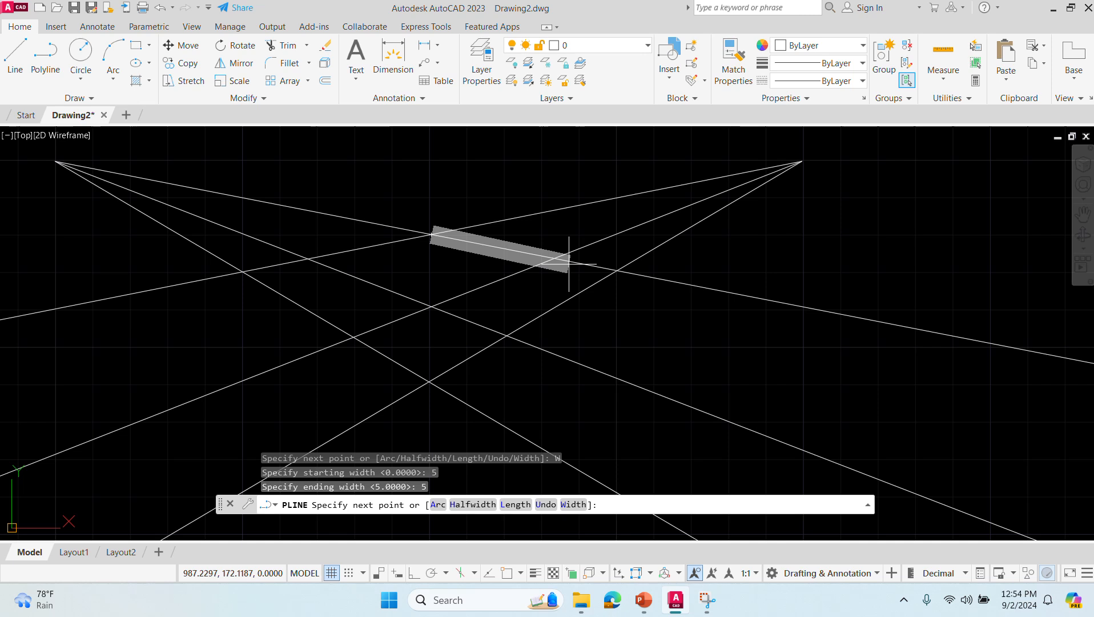
- Change the polyline's starting and ending width to 3
type("w")
key("Return")
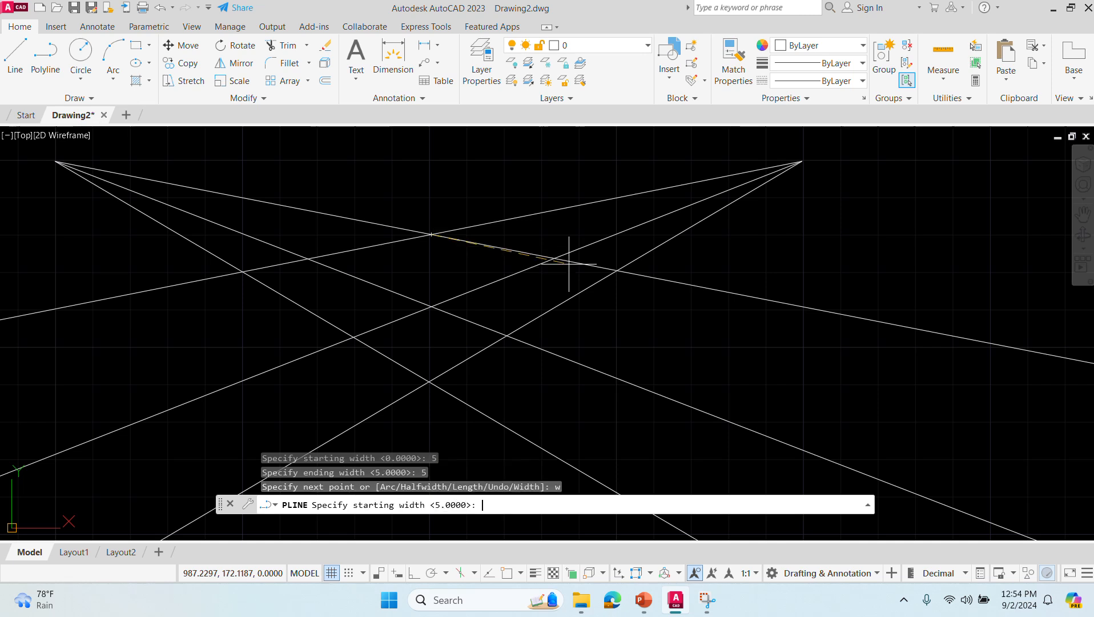
type("3")
key("Return")
type("3")
key("Return")
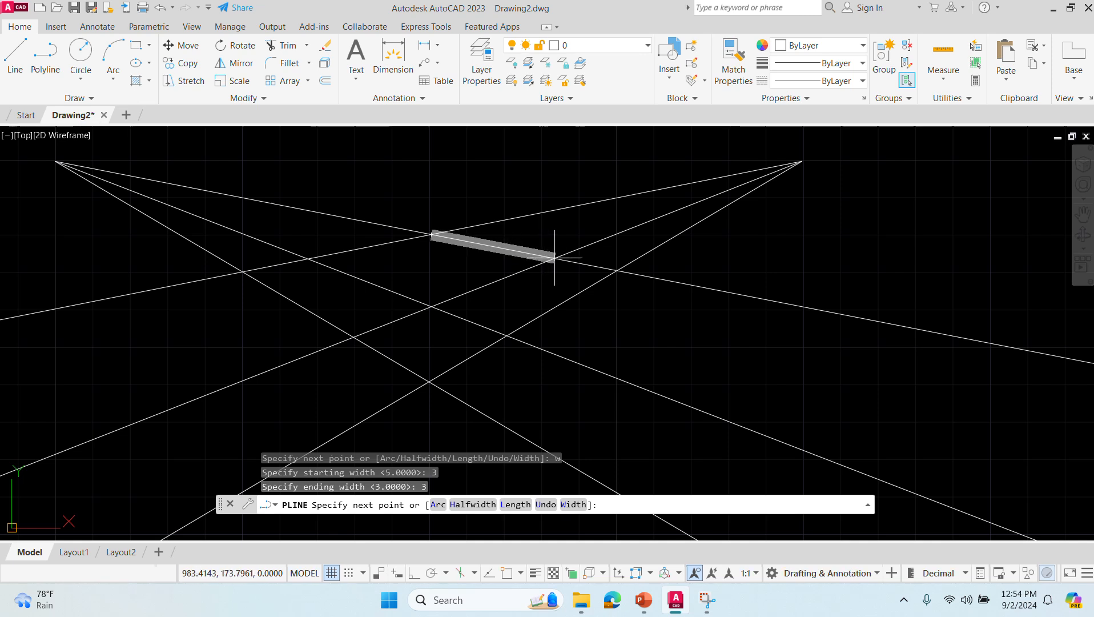
- Trace the four-sided top face along the crossing rays through their intersections, back to the start point, and finish the polyline
left_click(555, 258)
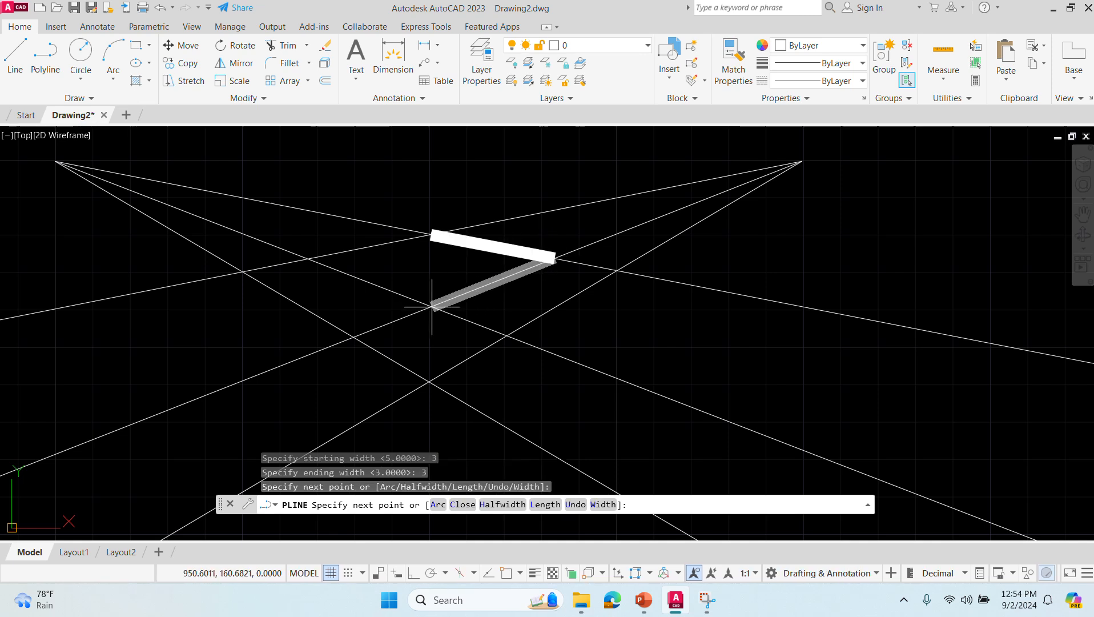
left_click(432, 307)
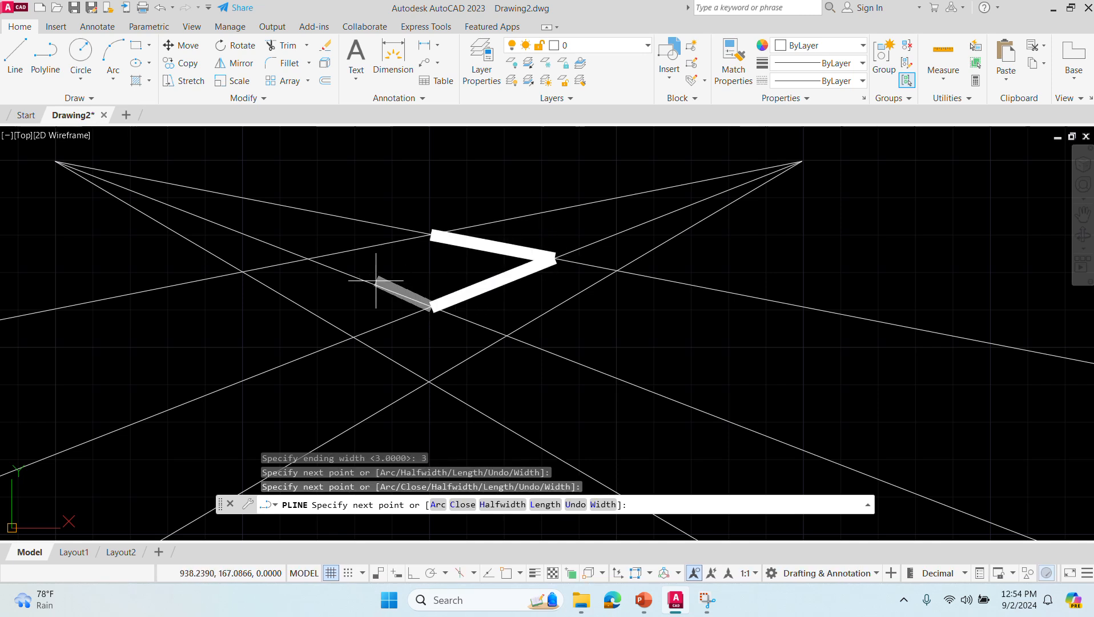
left_click(305, 259)
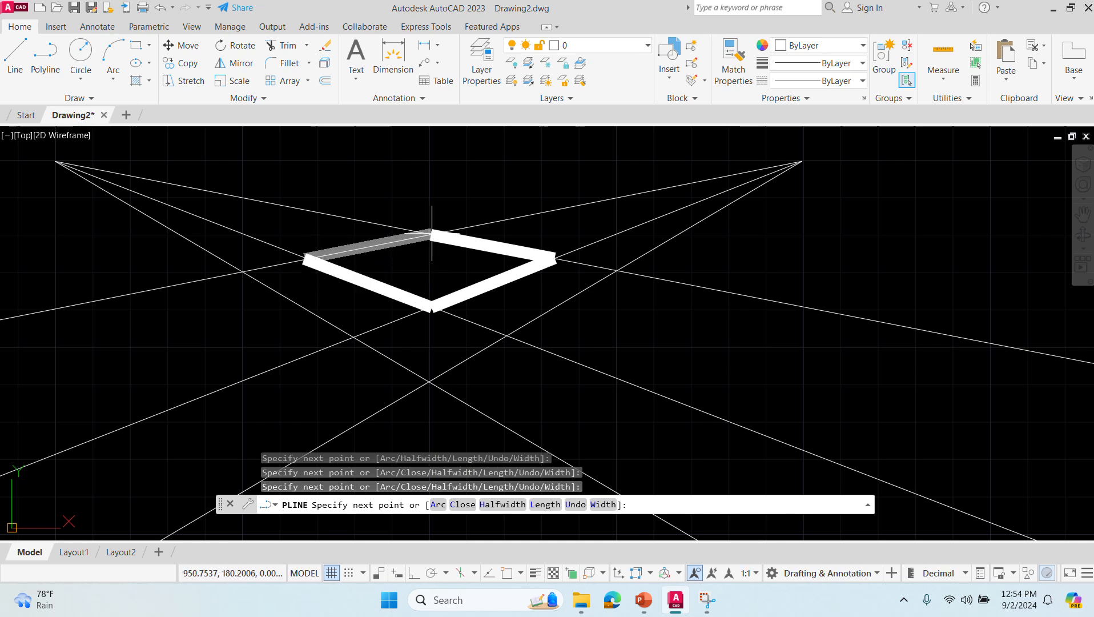
left_click(431, 232)
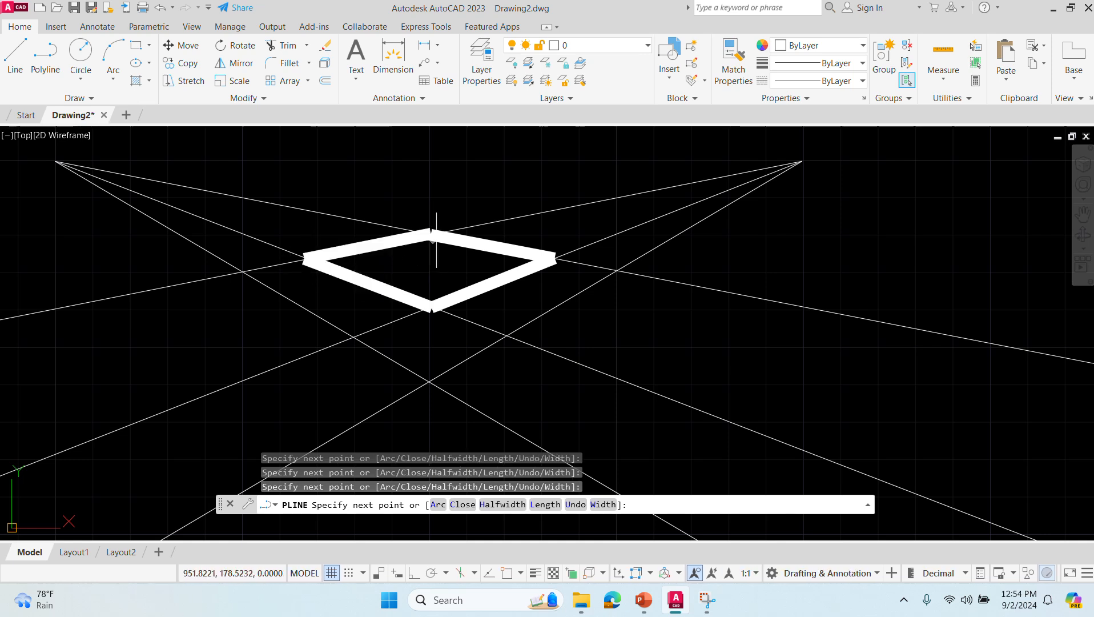
key("Return")
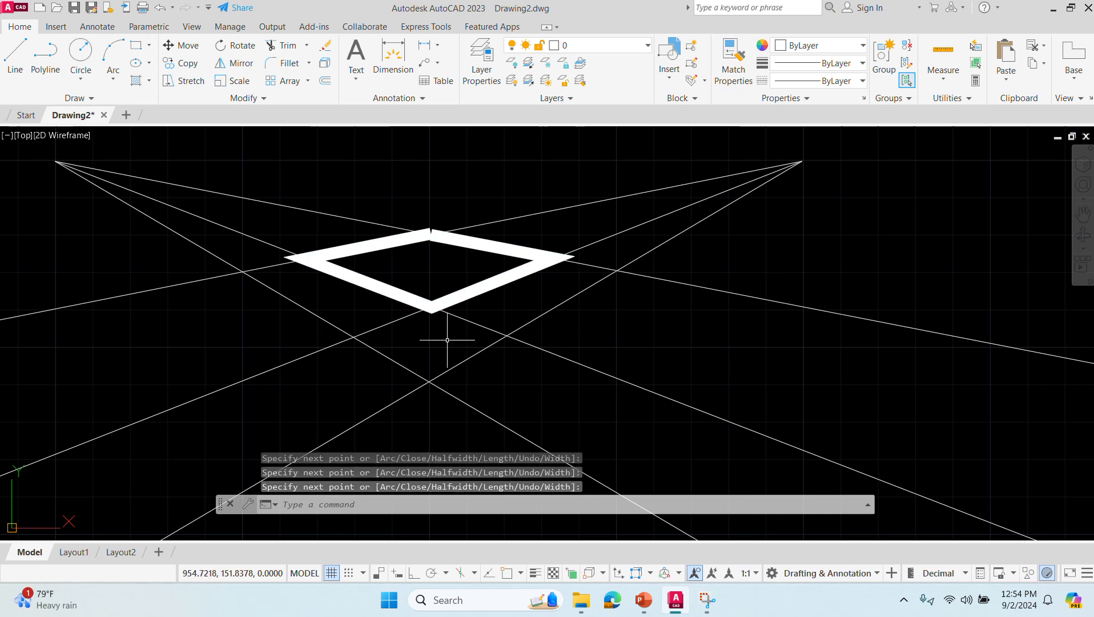
- Draw a polyline from the top face's left corner down to the lowest ray, through the lowest rays' intersection, and up to the right corner
type("pl")
key("Return")
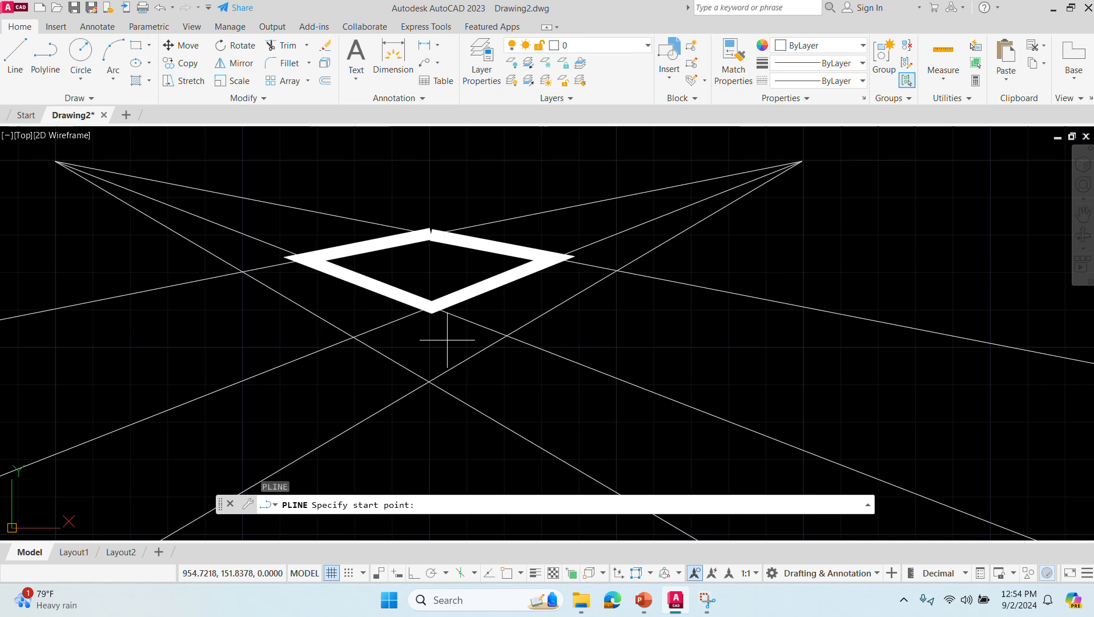
left_click(293, 257)
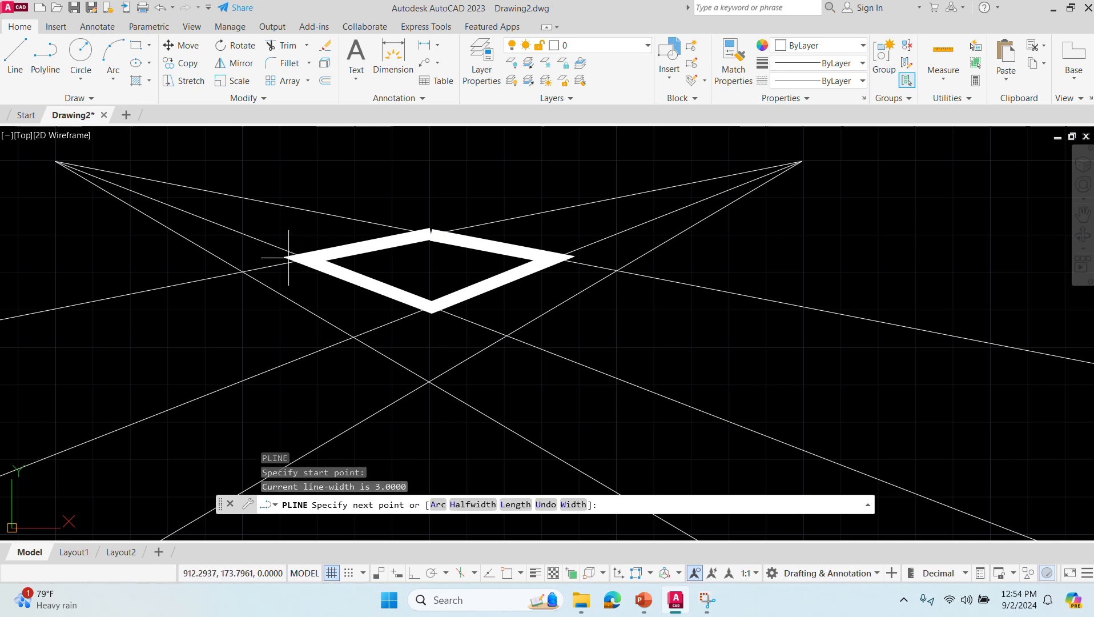
left_click(291, 304)
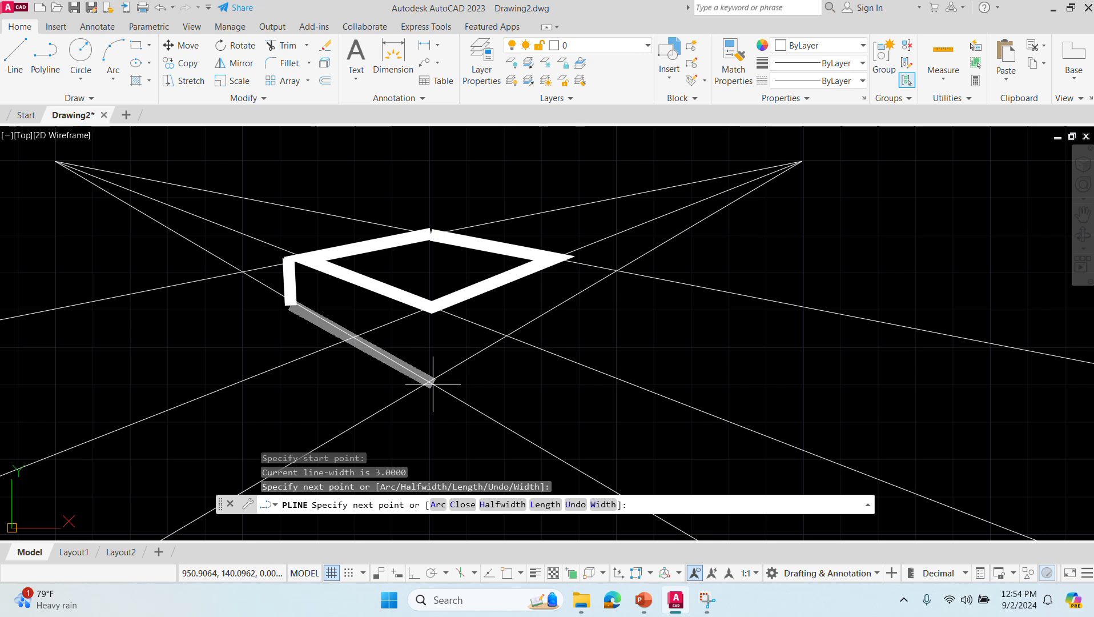
left_click(432, 383)
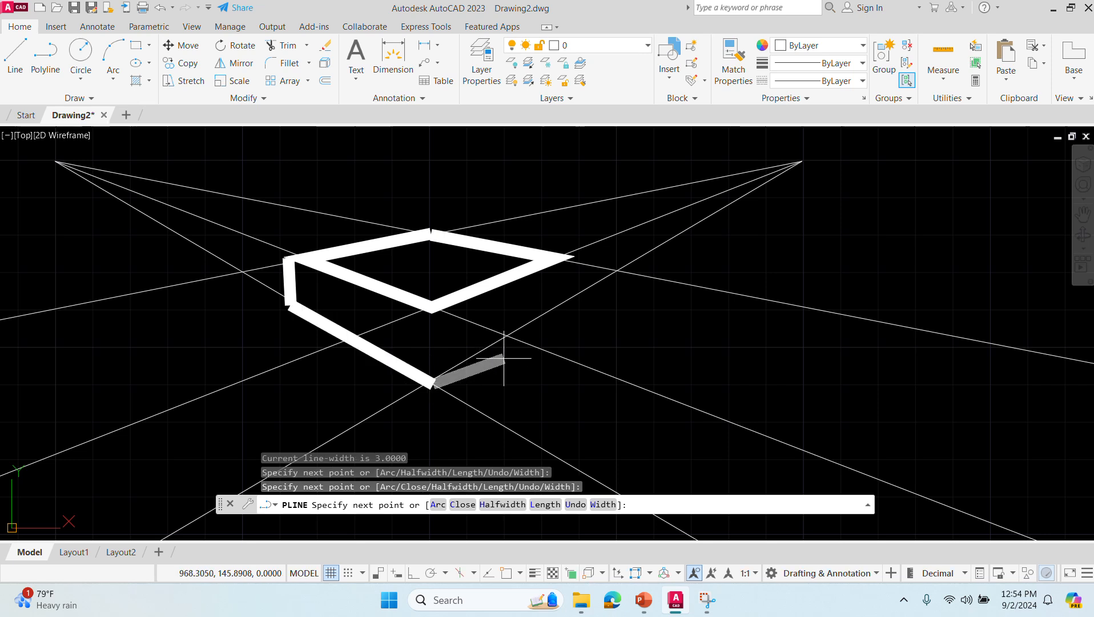
left_click(569, 300)
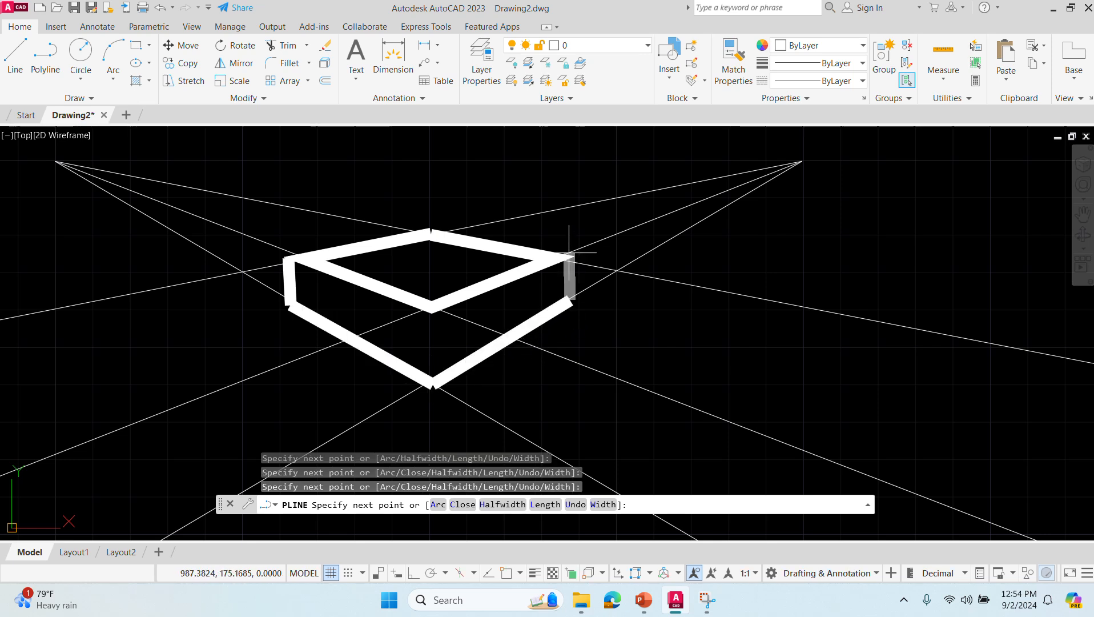
left_click(565, 256)
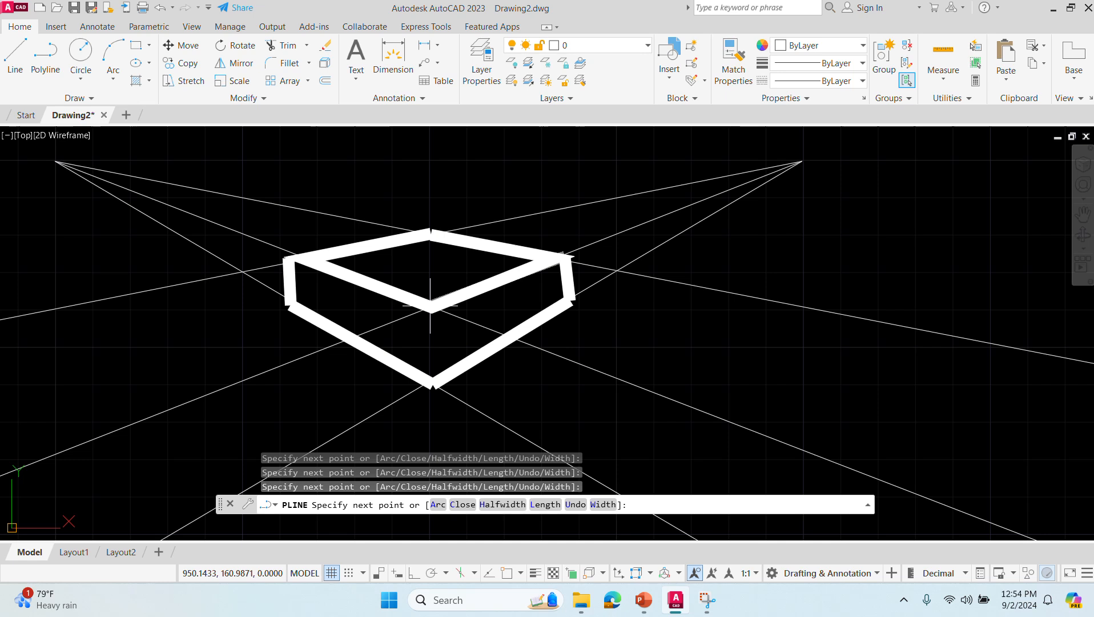
key("Escape")
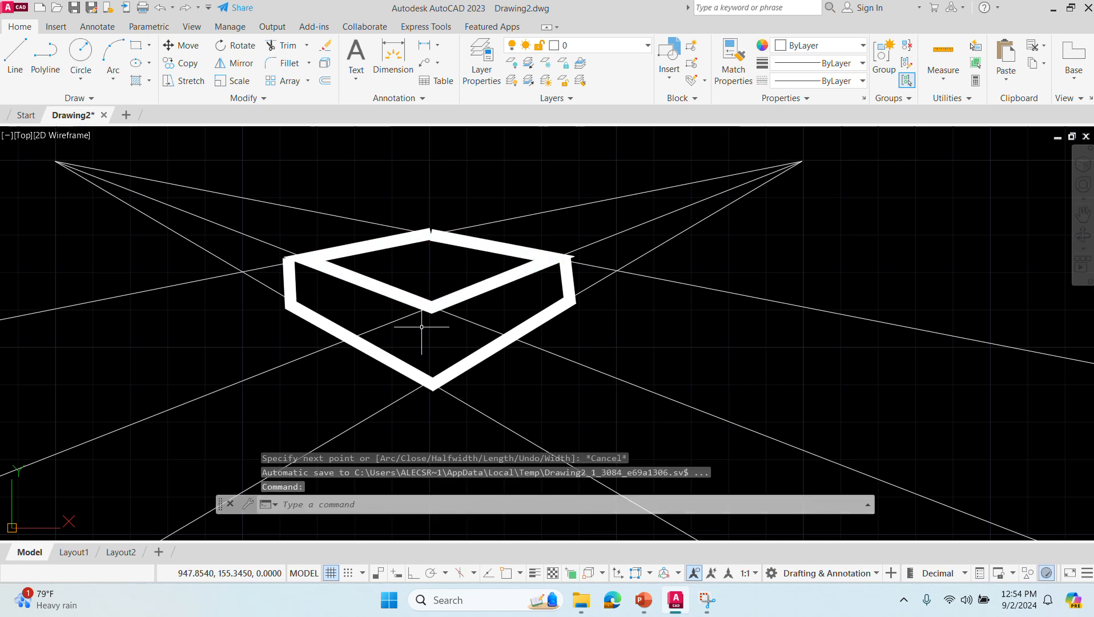
- Add the box's front vertical edge as a polyline from the top face's front corner to the bottom corner
key("Return")
left_click(431, 314)
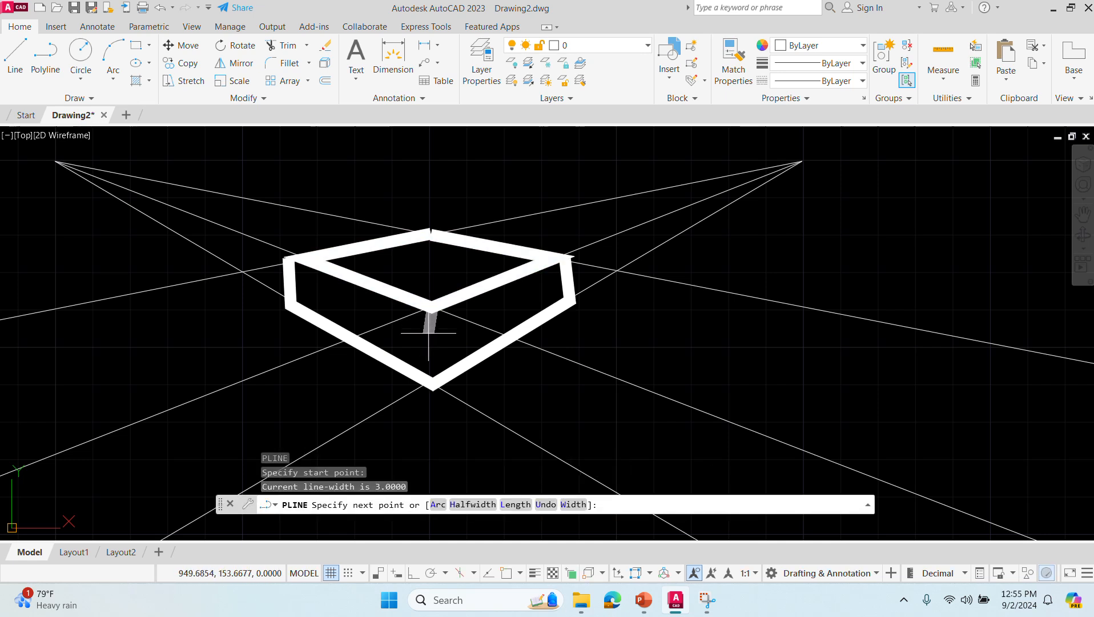
left_click(431, 382)
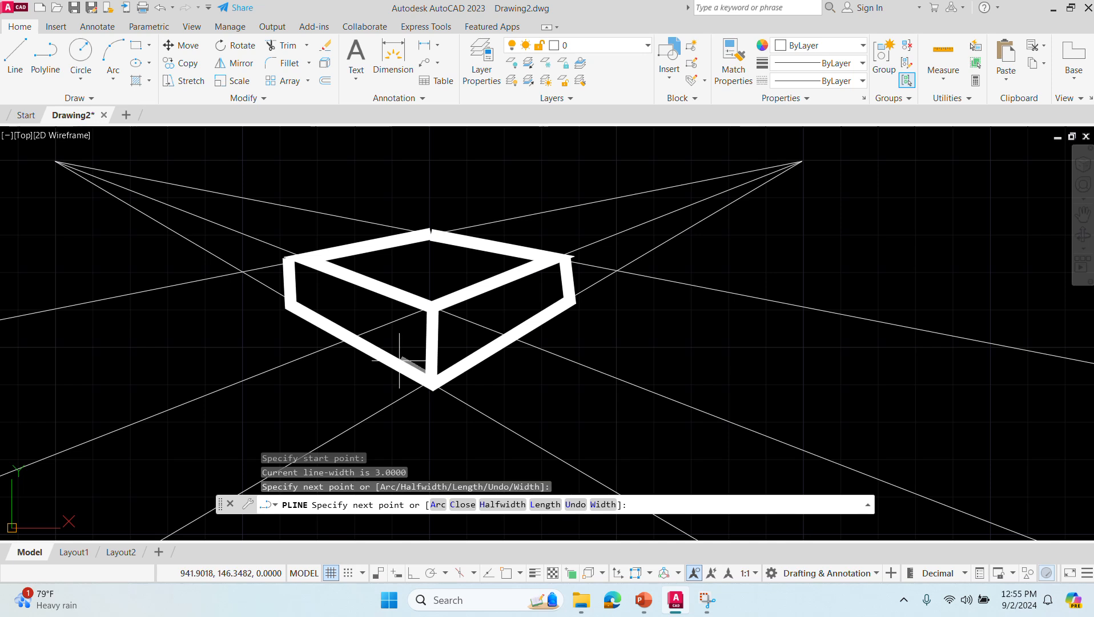
key("Return")
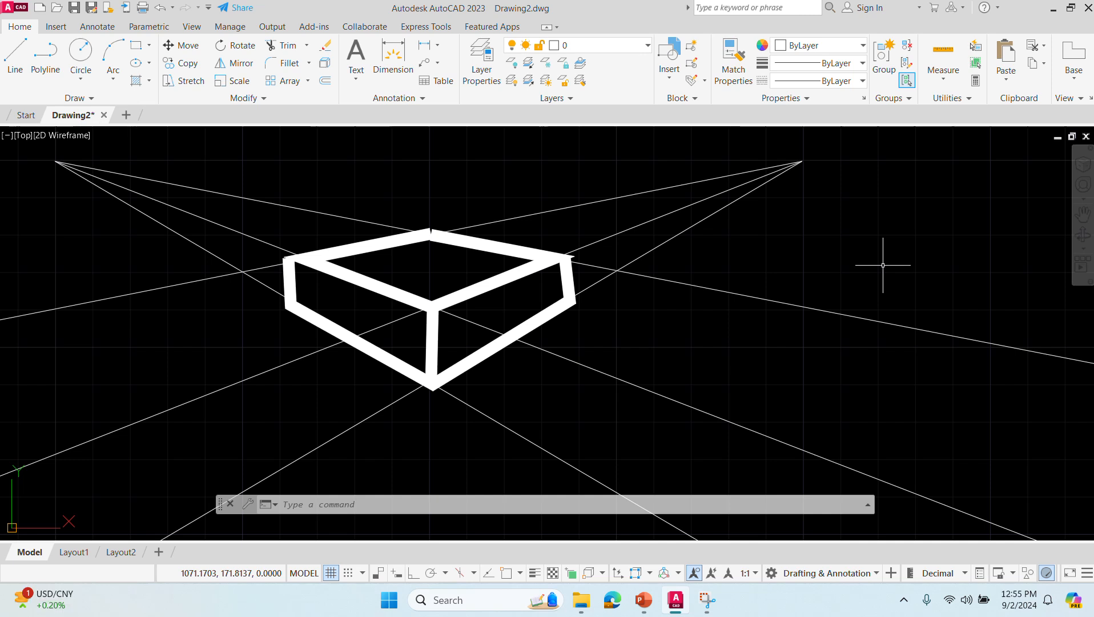
middle_click_drag(883, 265, 595, 339)
mouse_move(767, 320)
middle_mouse_down()
mouse_move(581, 276)
mouse_move(398, 285)
mouse_move(295, 273)
mouse_move(244, 252)
middle_mouse_up()
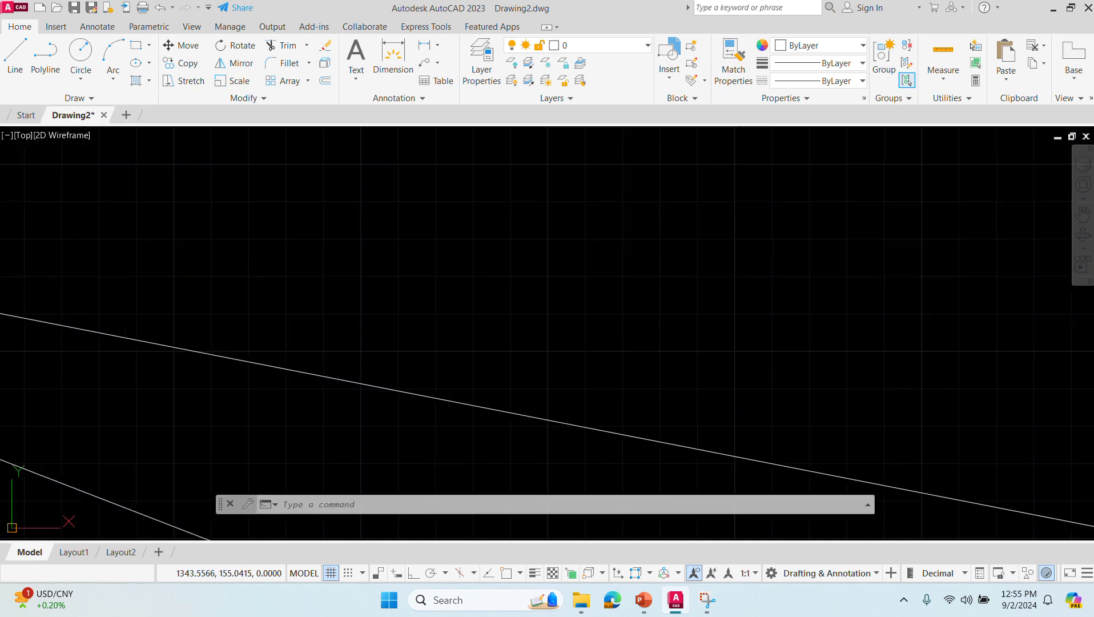
key("alt+Tab")
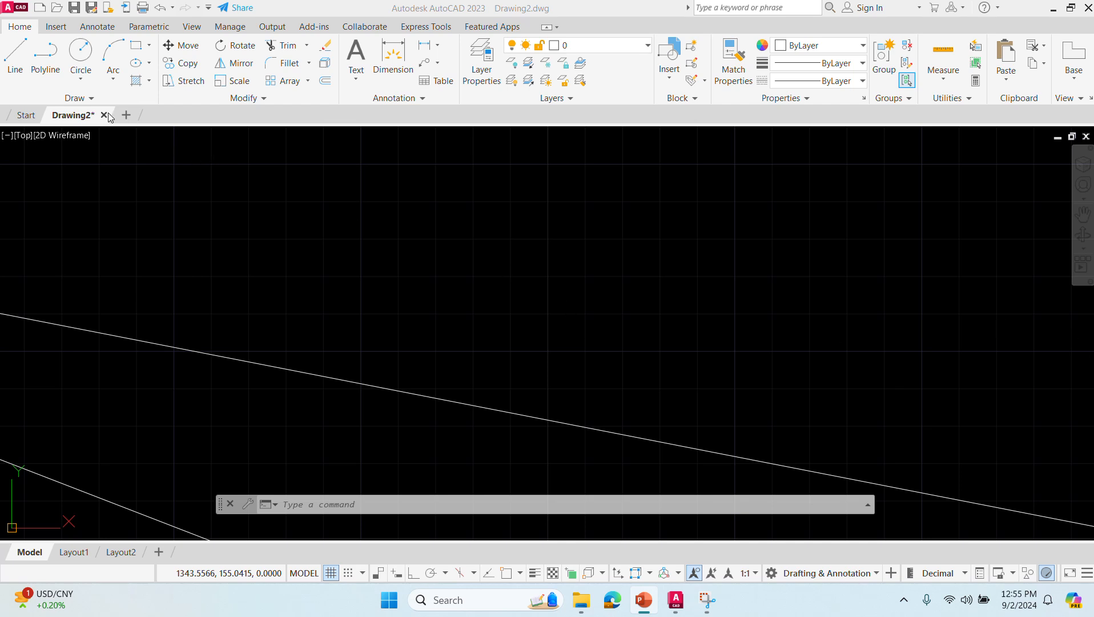
key("alt+Tab")
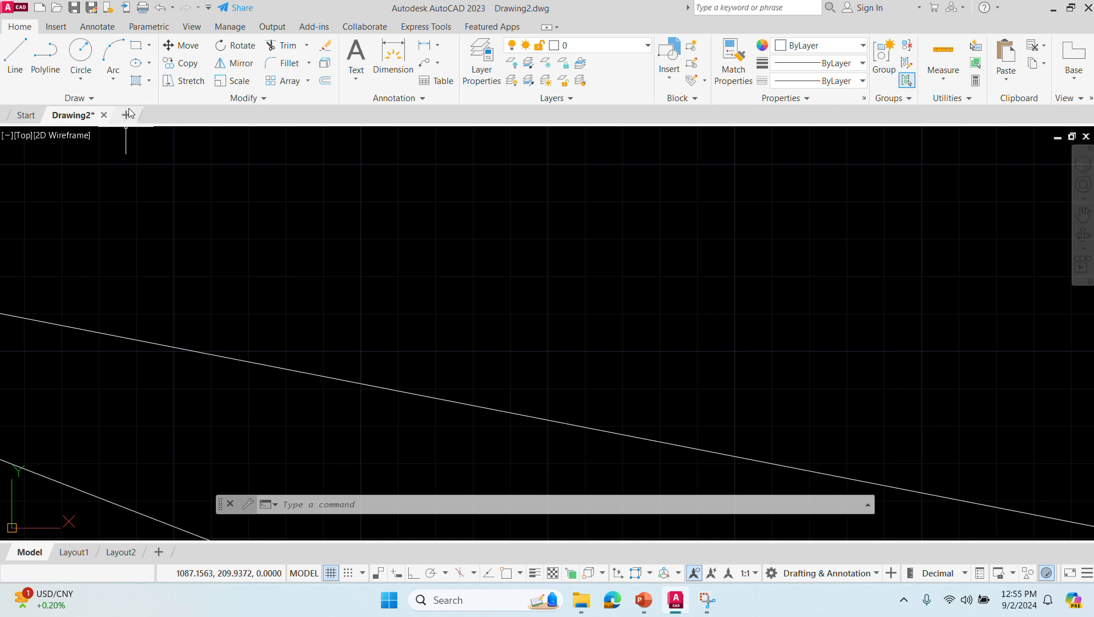
- Create a new blank drawing and ready its command line for input
left_click(127, 115)
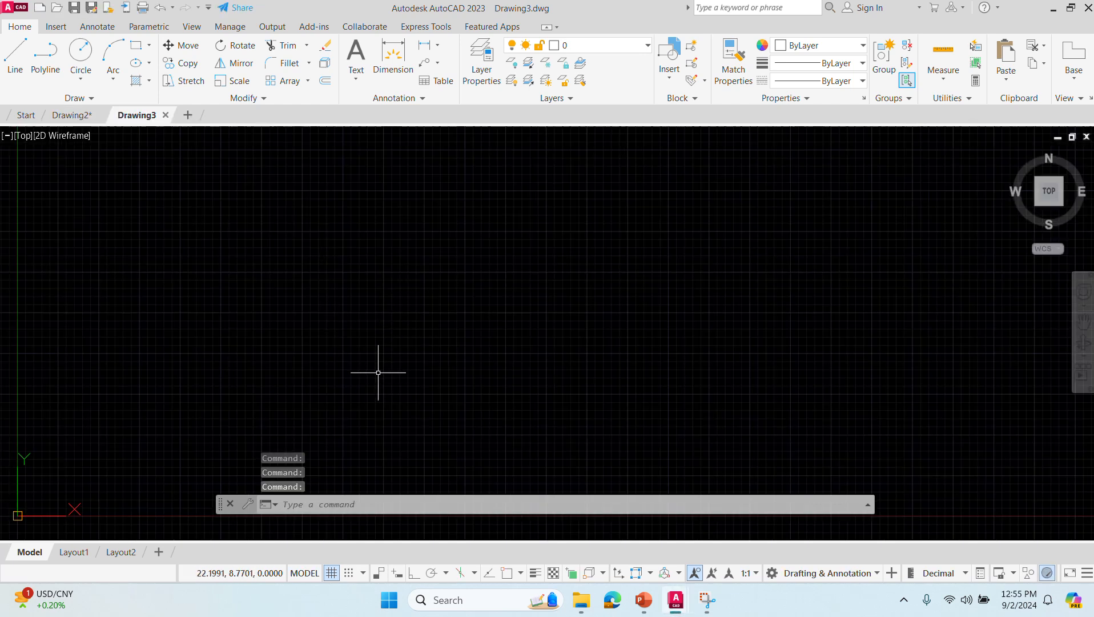
left_click(312, 508)
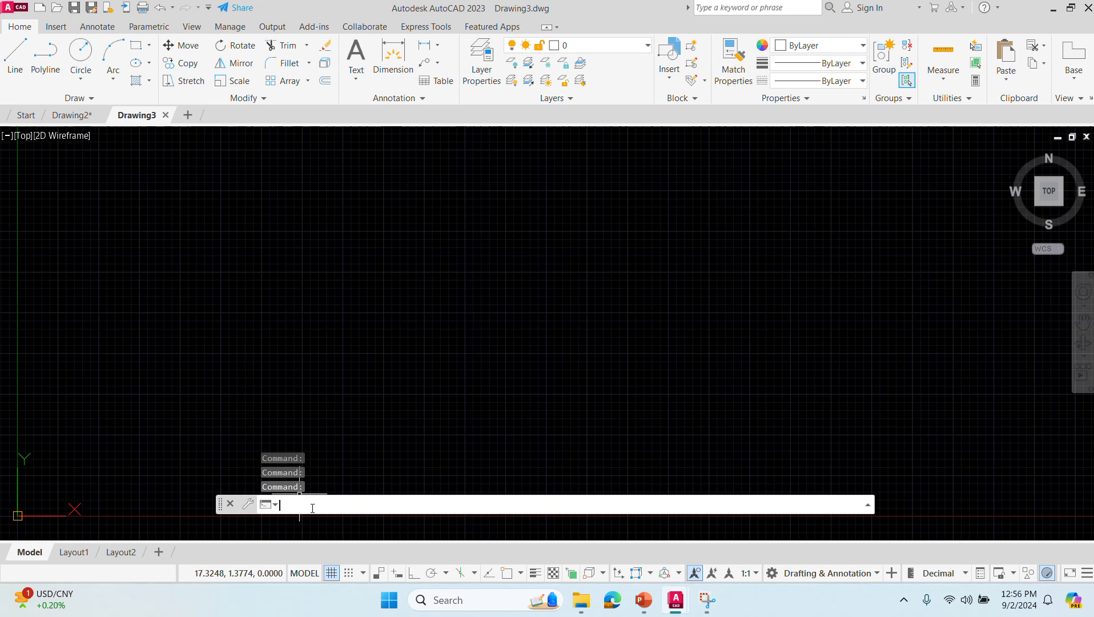
scroll(487, 408, "up", 2)
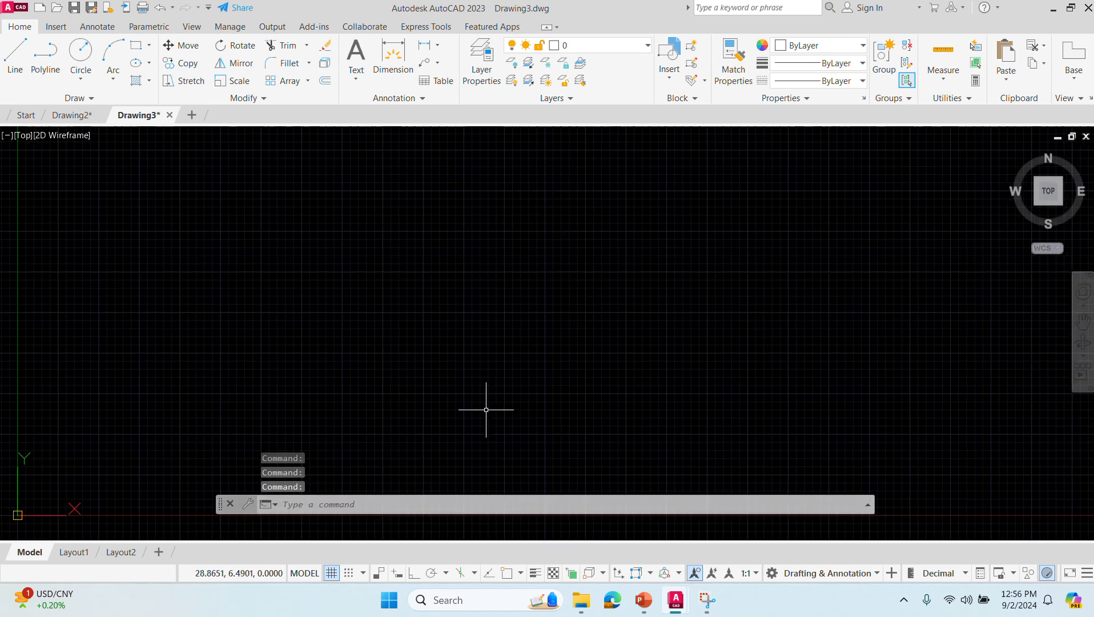
- Draw seven horizontal construction lines with XLINE's Hor option, spaced from the upper to the lower part of the drawing area
left_click(353, 504)
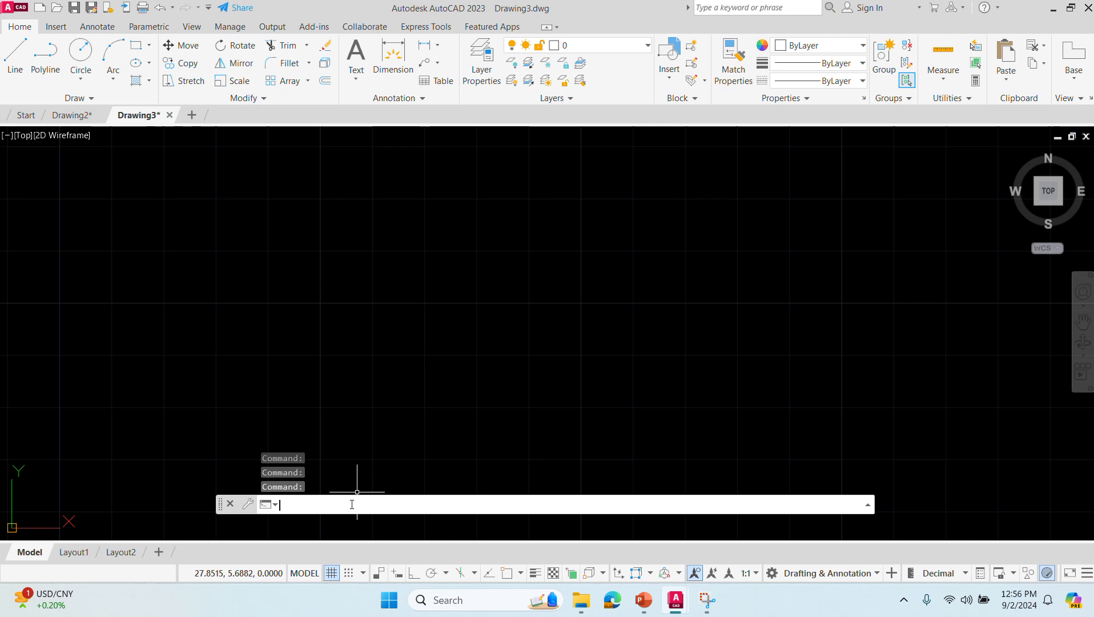
type("XLINE")
key("BackSpace")
key("BackSpace")
key("BackSpace")
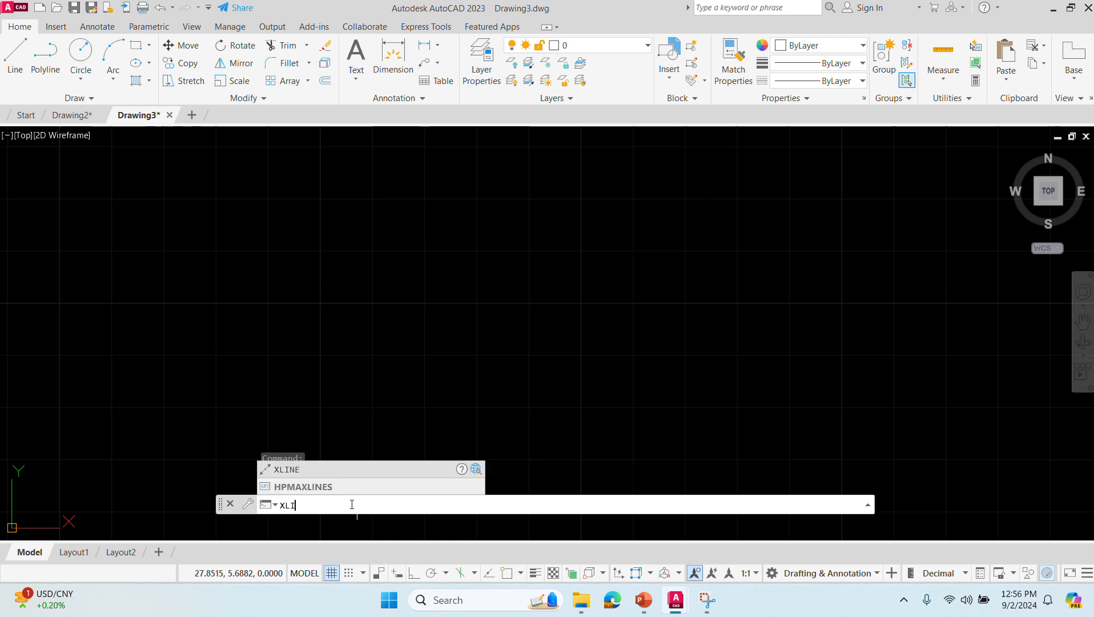
key("Return")
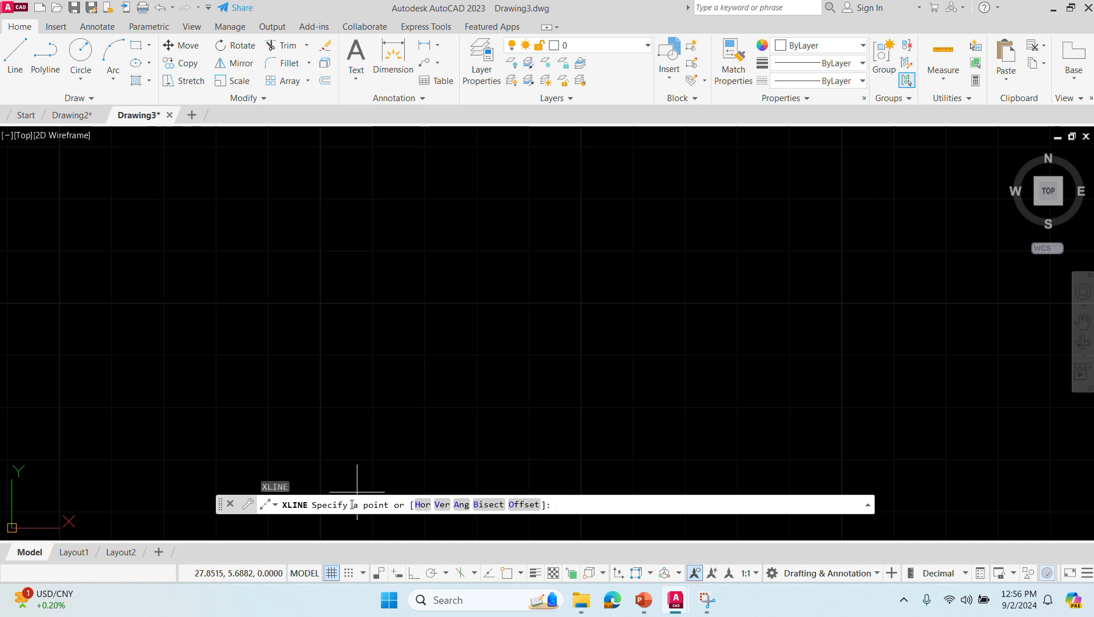
left_click(422, 504)
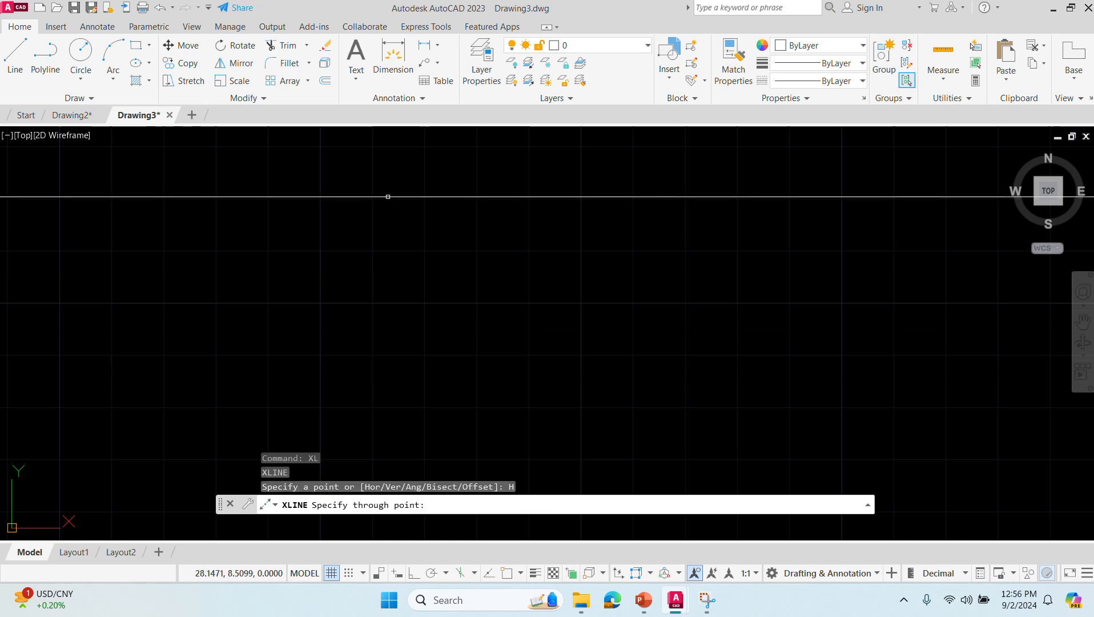
left_click(389, 186)
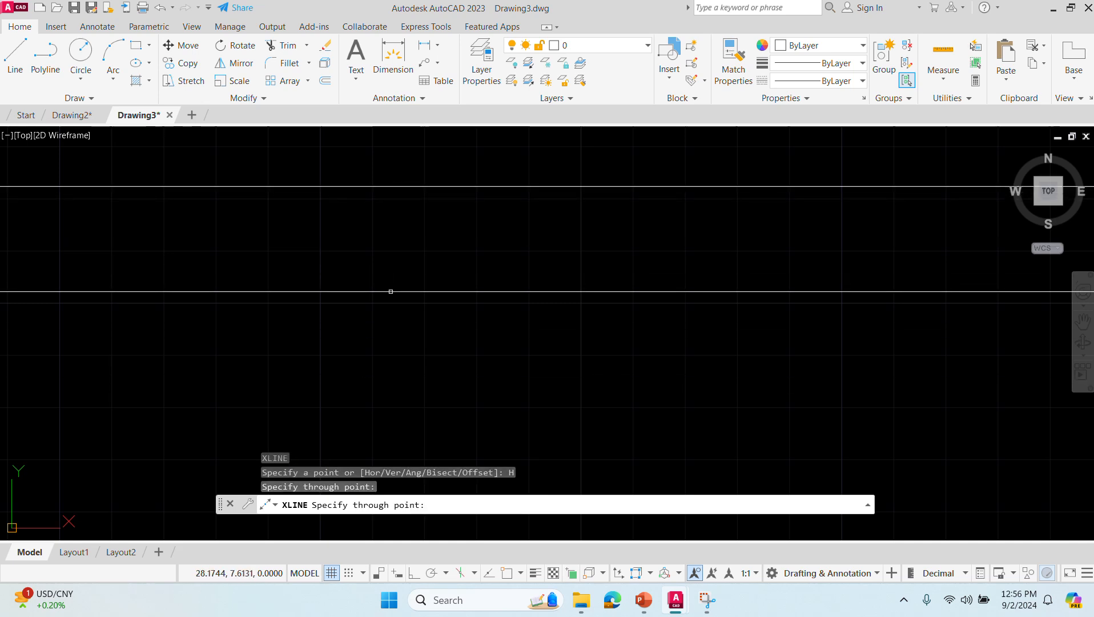
left_click(399, 265)
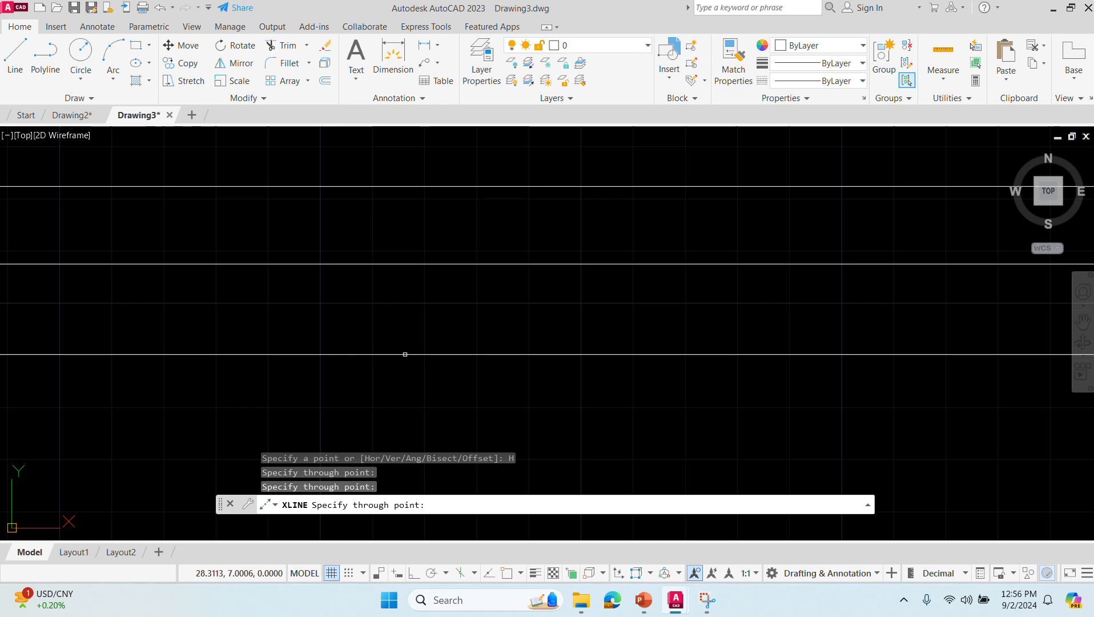
left_click(403, 344)
left_click(409, 408)
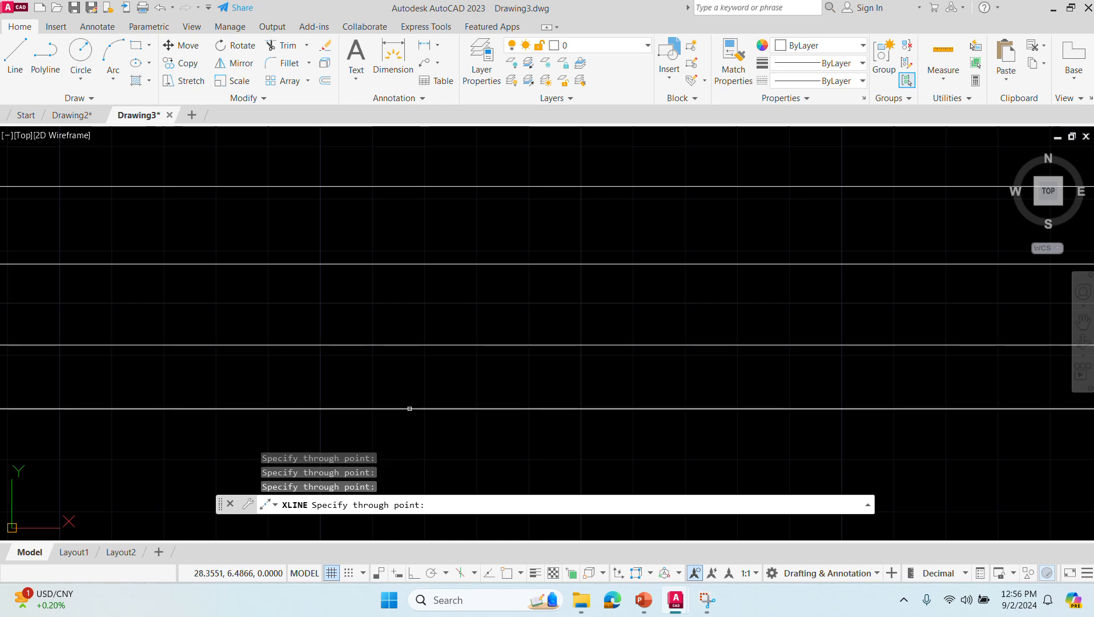
left_click(429, 472)
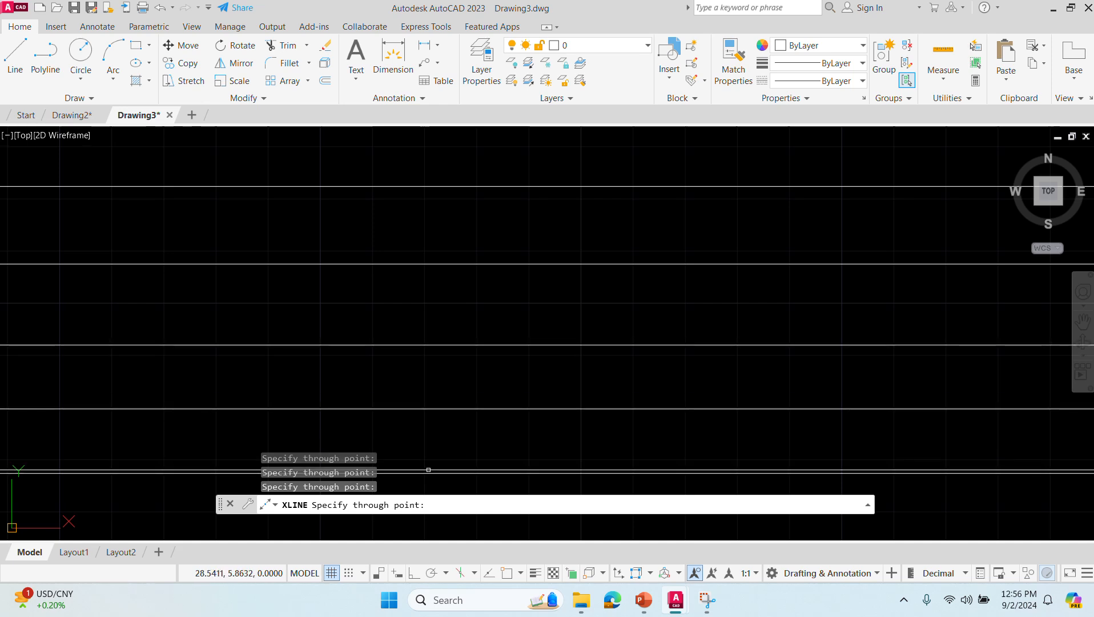
left_click(370, 304)
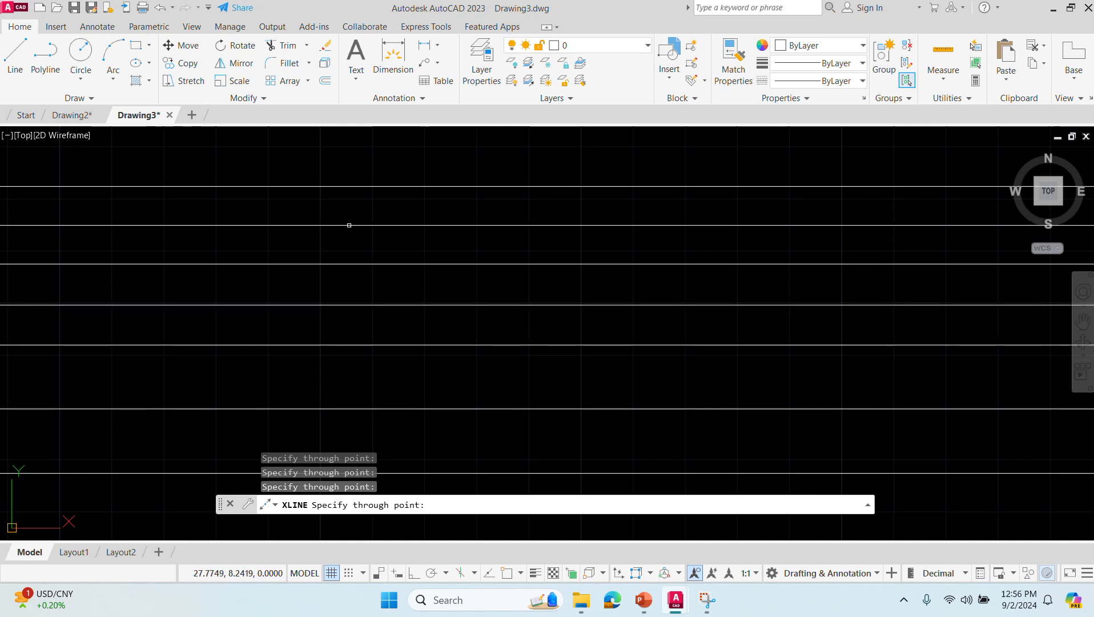
key("Escape")
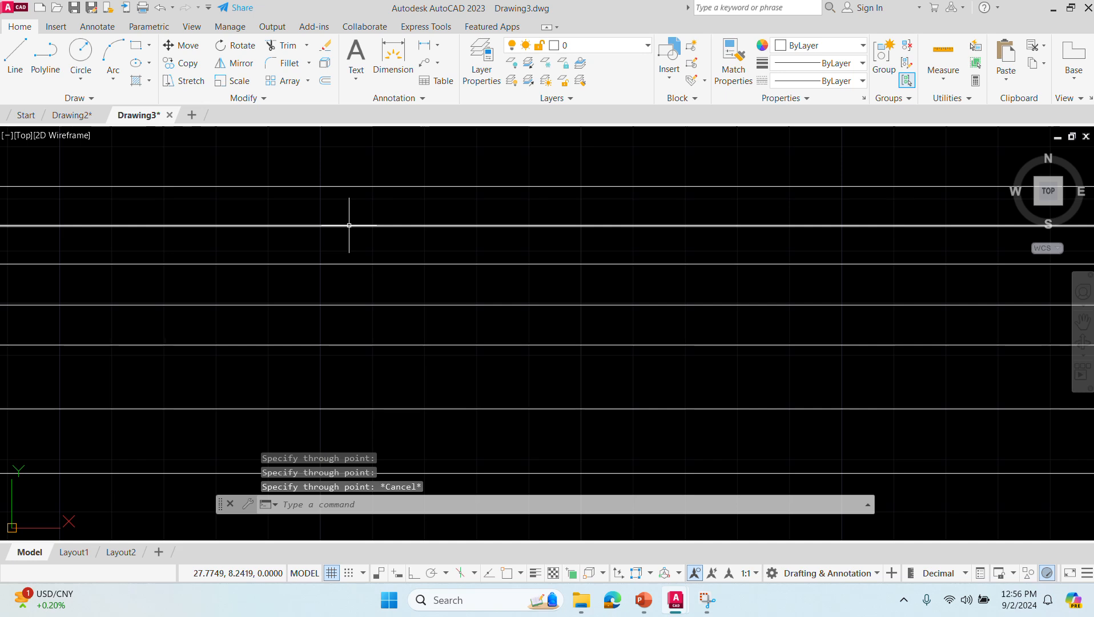
- Draw eight vertical construction lines with XLINE's Ver option, spaced left to right across the horizontal lines
type("x")
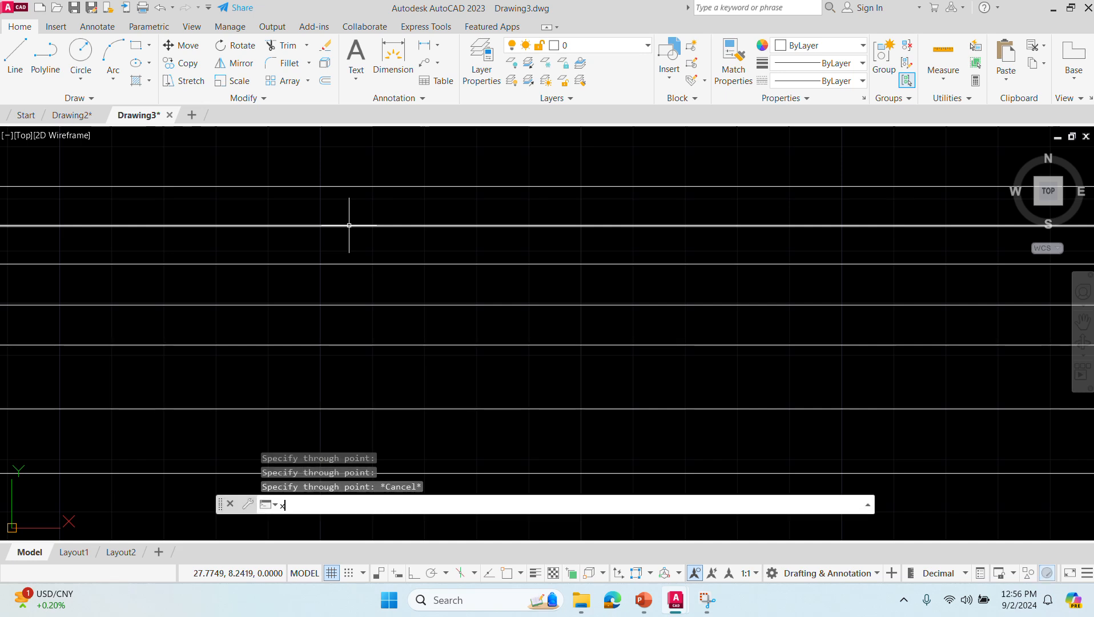
type("line")
key("Return")
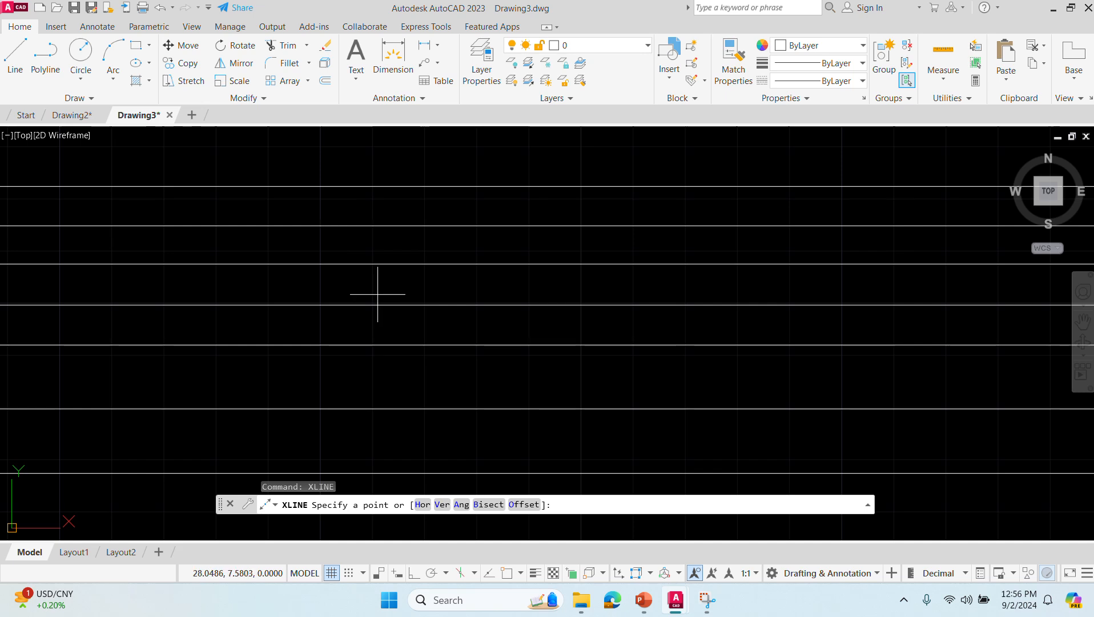
type("v")
key("Return")
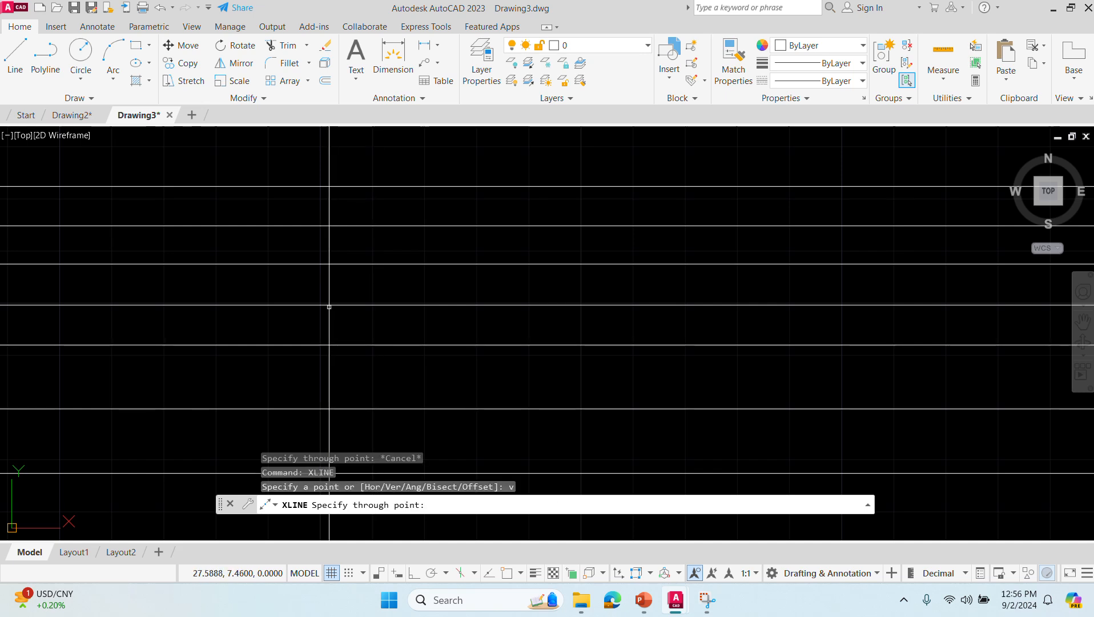
left_click(369, 316)
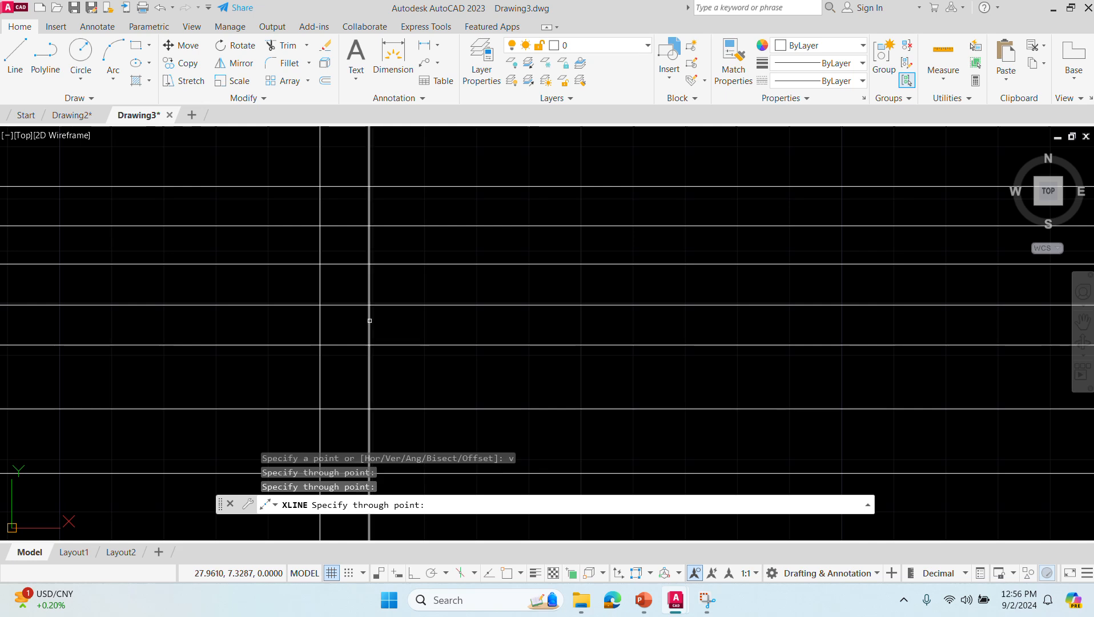
left_click(415, 318)
left_click(472, 320)
left_click(527, 323)
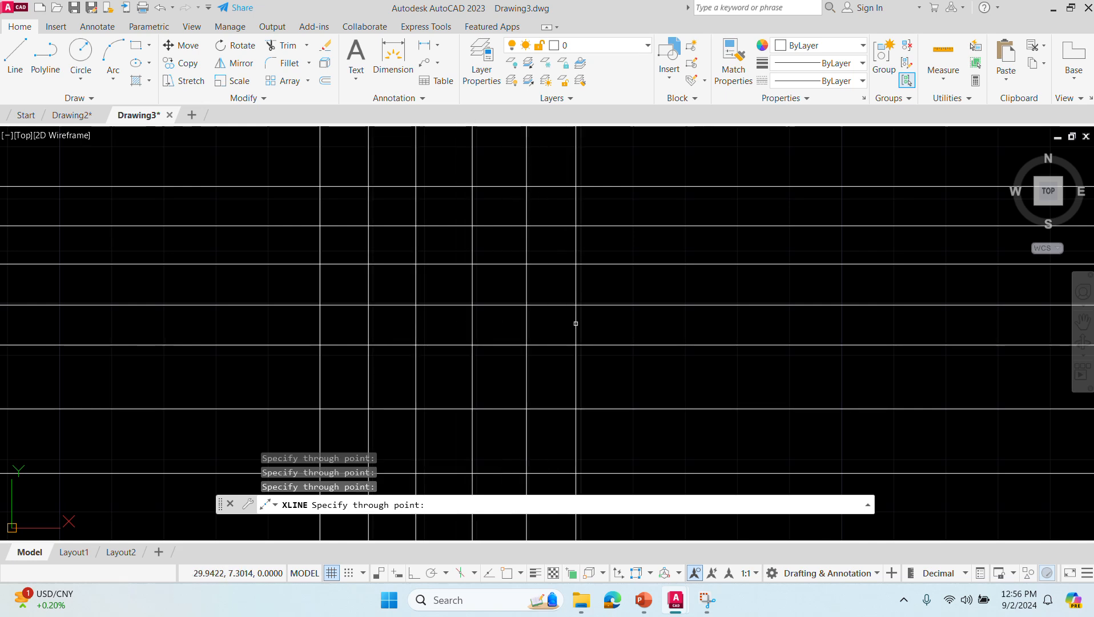
left_click(580, 323)
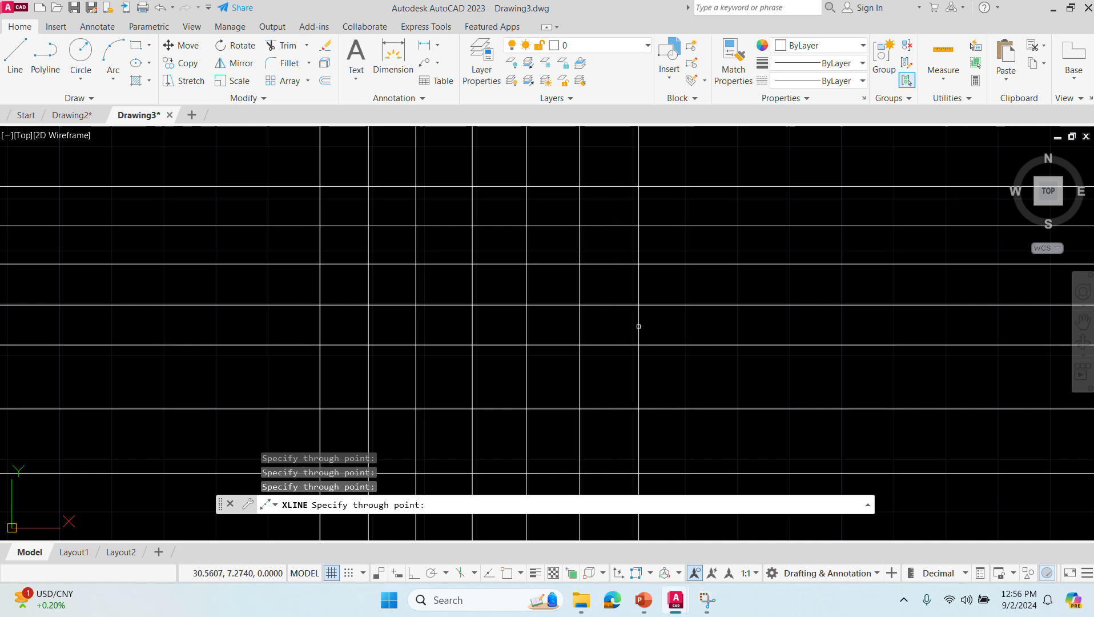
left_click(632, 326)
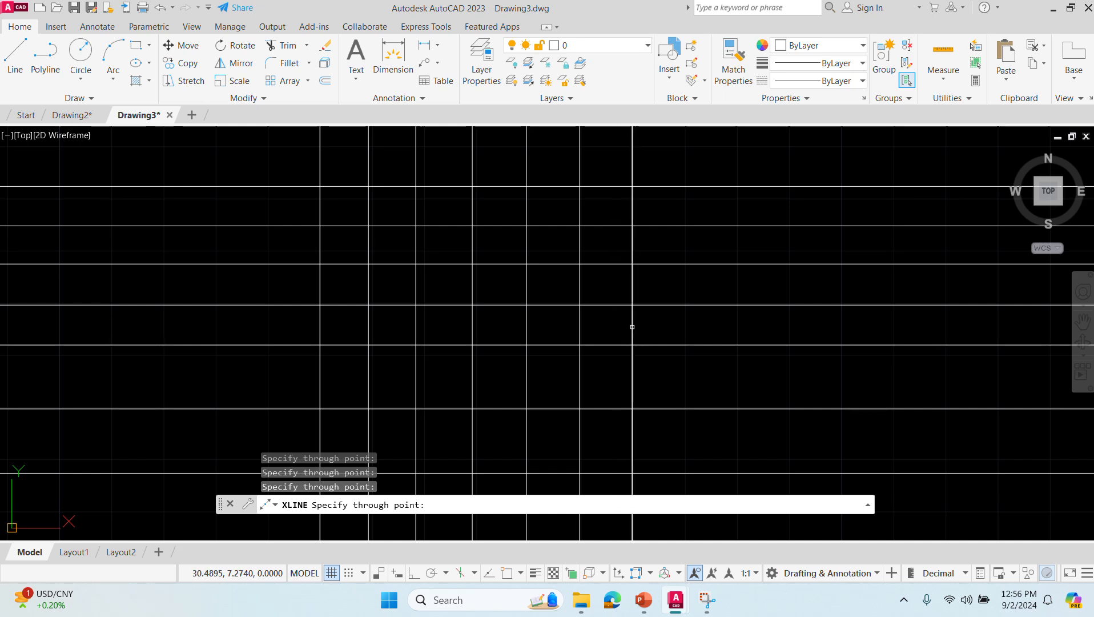
left_click(681, 325)
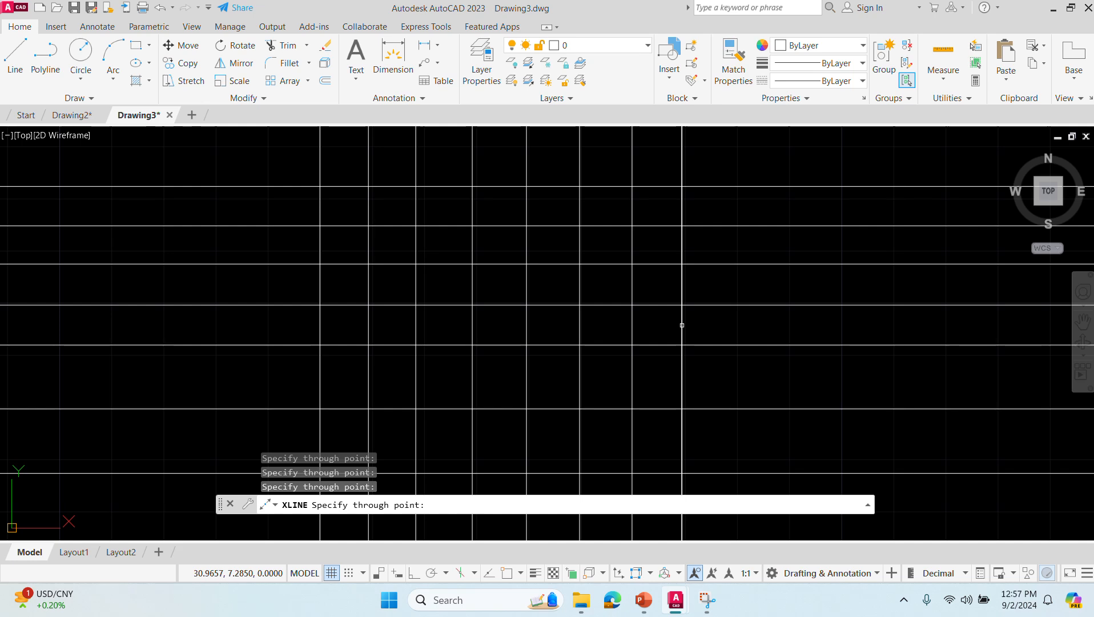
- Add two more vertical construction lines to the left of the existing vertical ones and finish the command
left_click(273, 340)
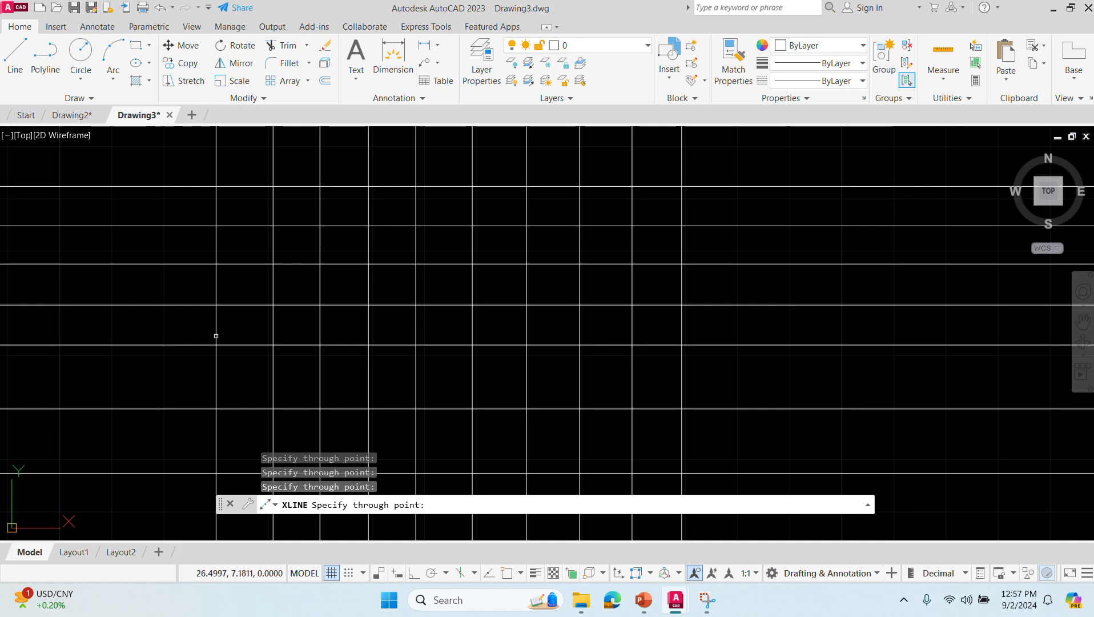
left_click(216, 335)
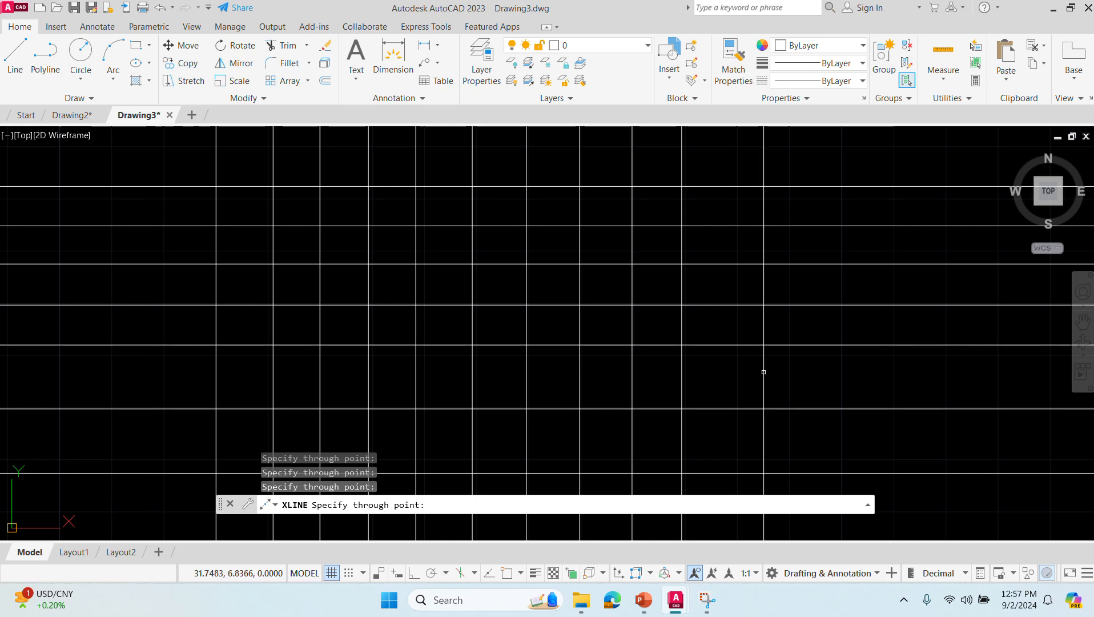
key("Escape")
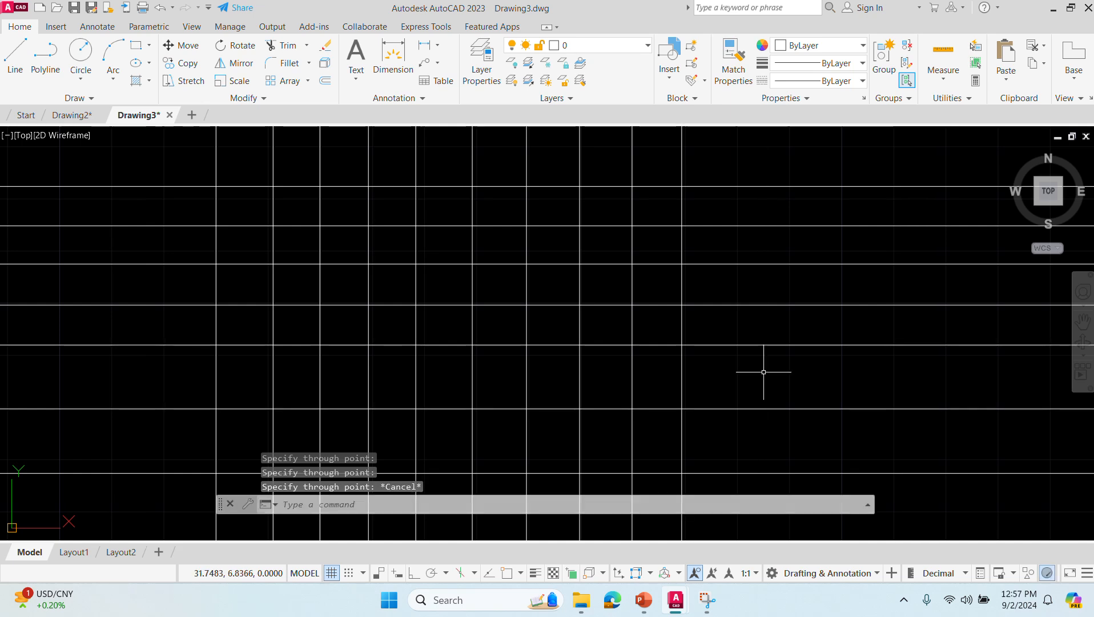
- Draw five parallel construction lines at a 45-degree angle across the grid with XLINE's Ang option
key("Return")
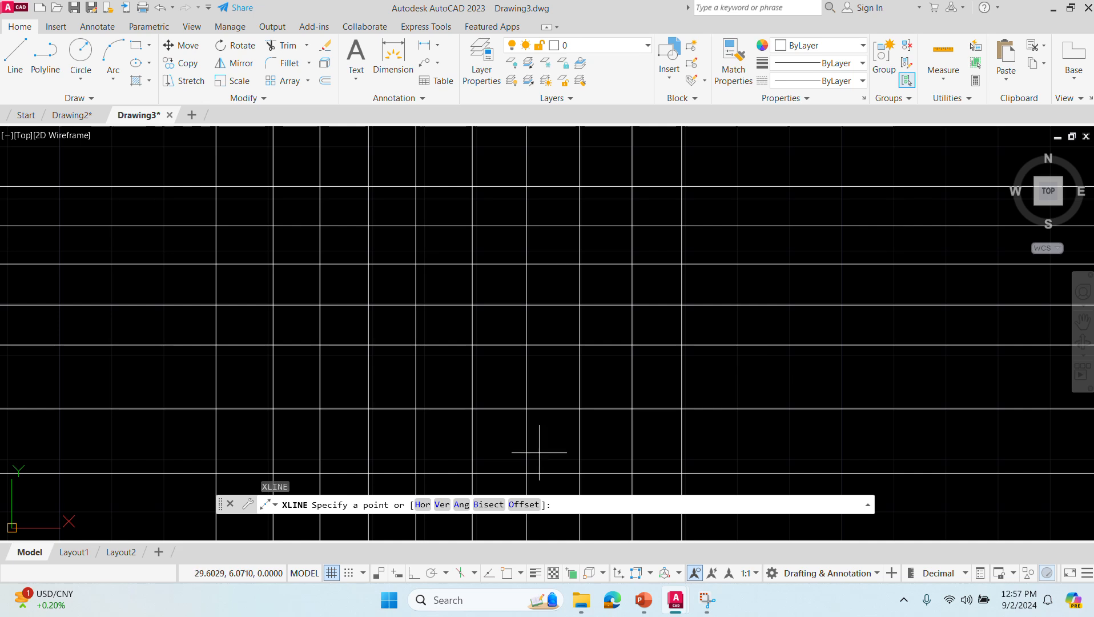
left_click(460, 504)
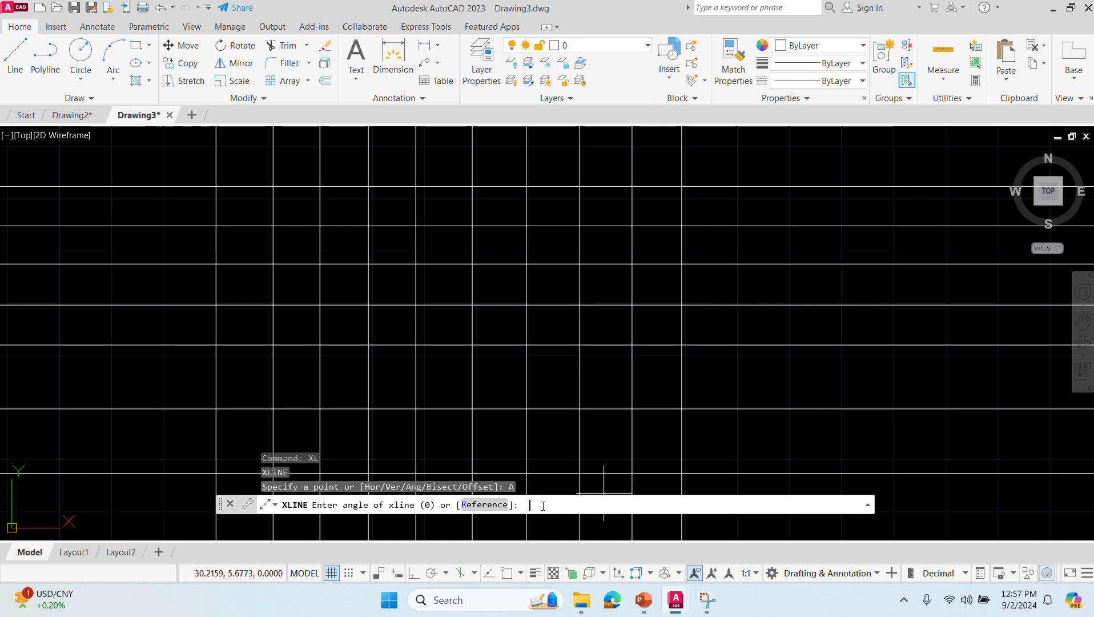
type("45")
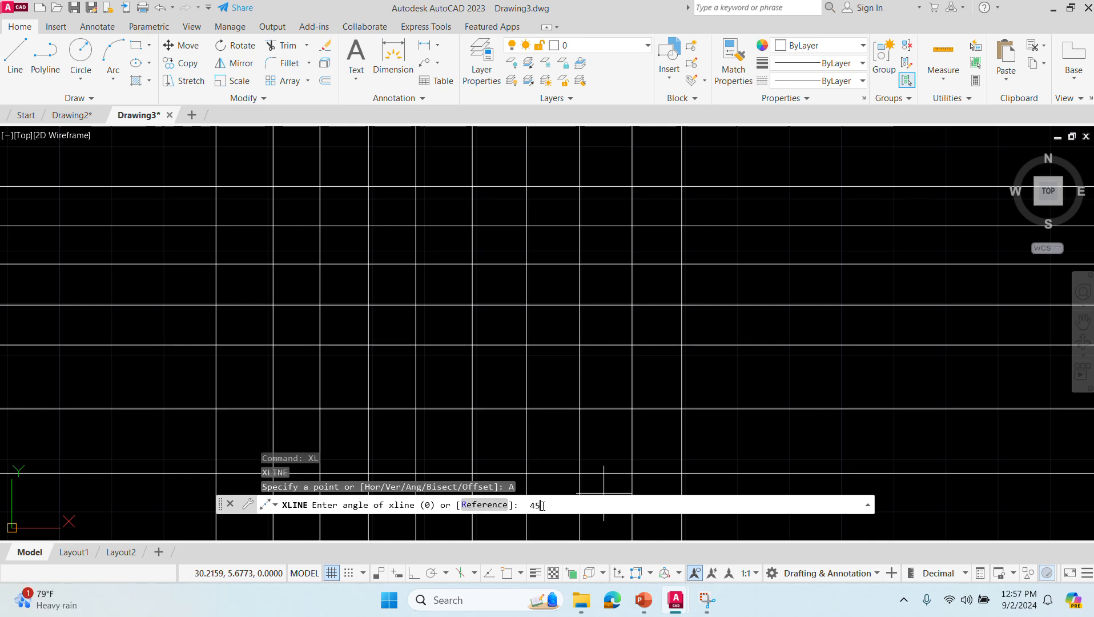
key("Return")
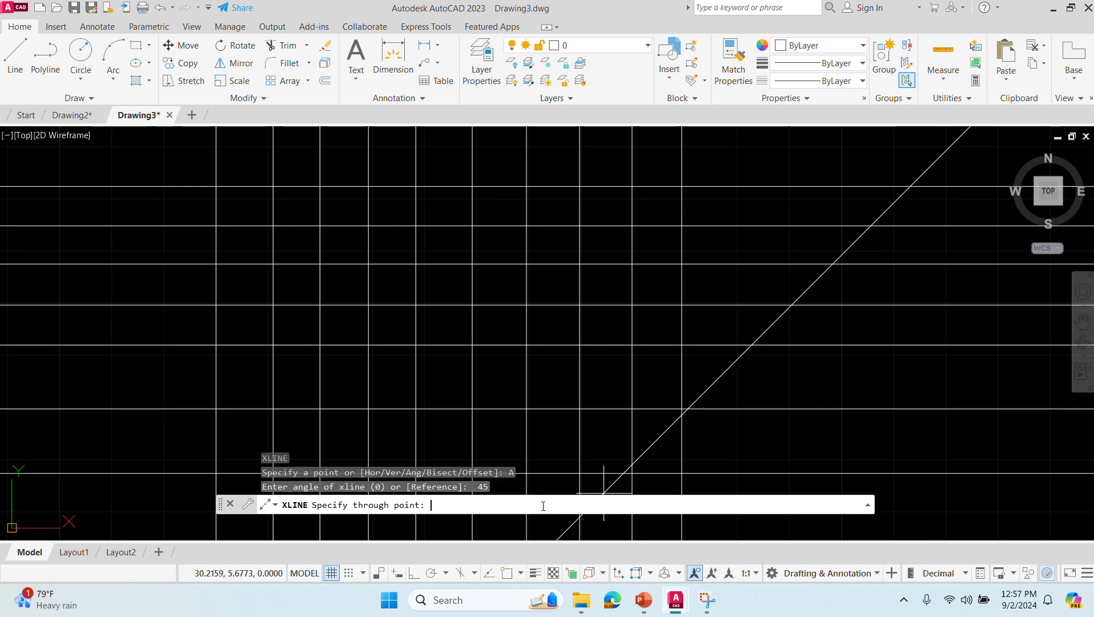
left_click(495, 485)
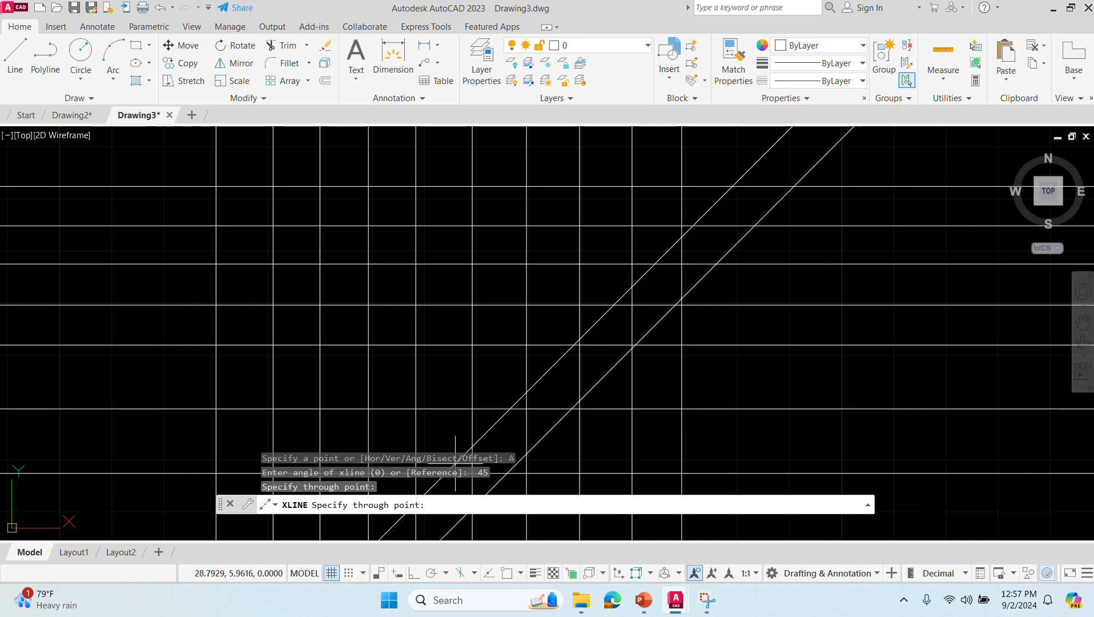
left_click(399, 425)
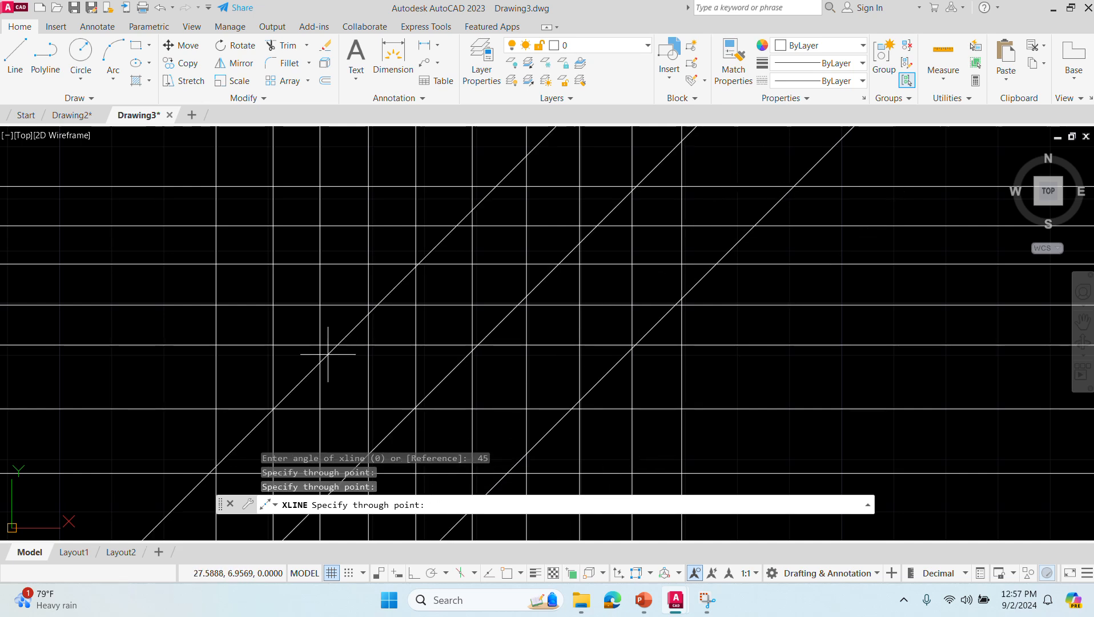
left_click(341, 359)
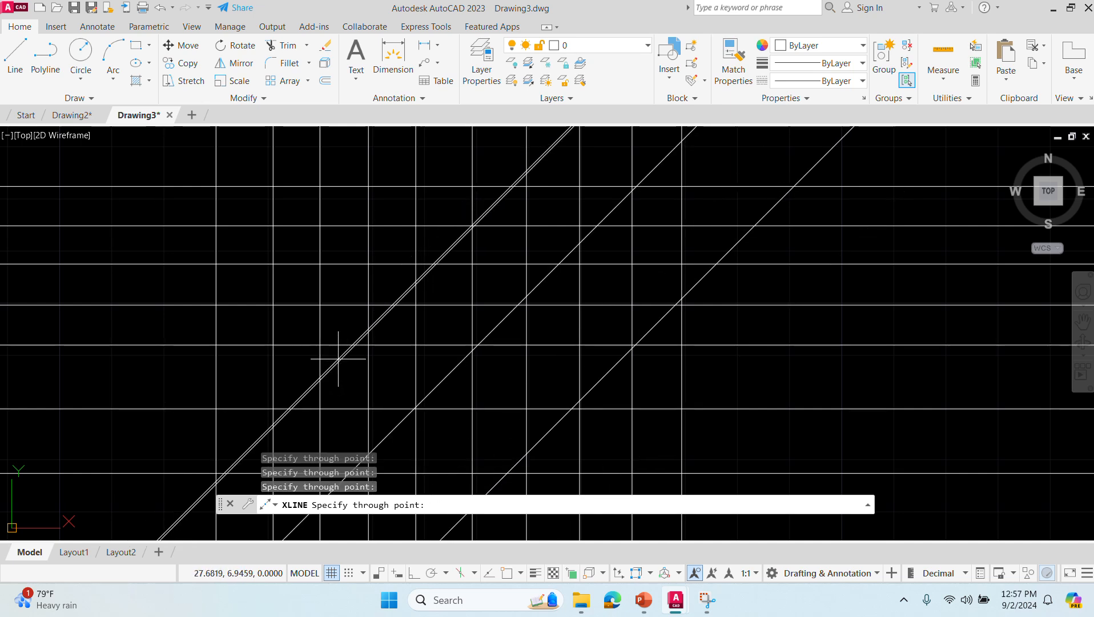
left_click(269, 305)
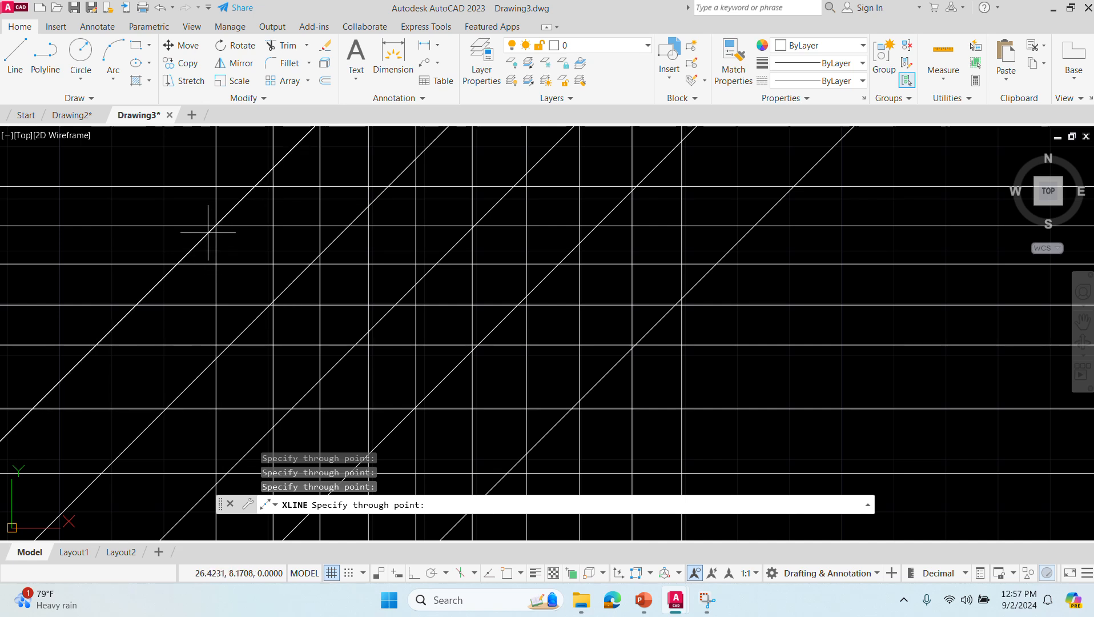
key("Escape")
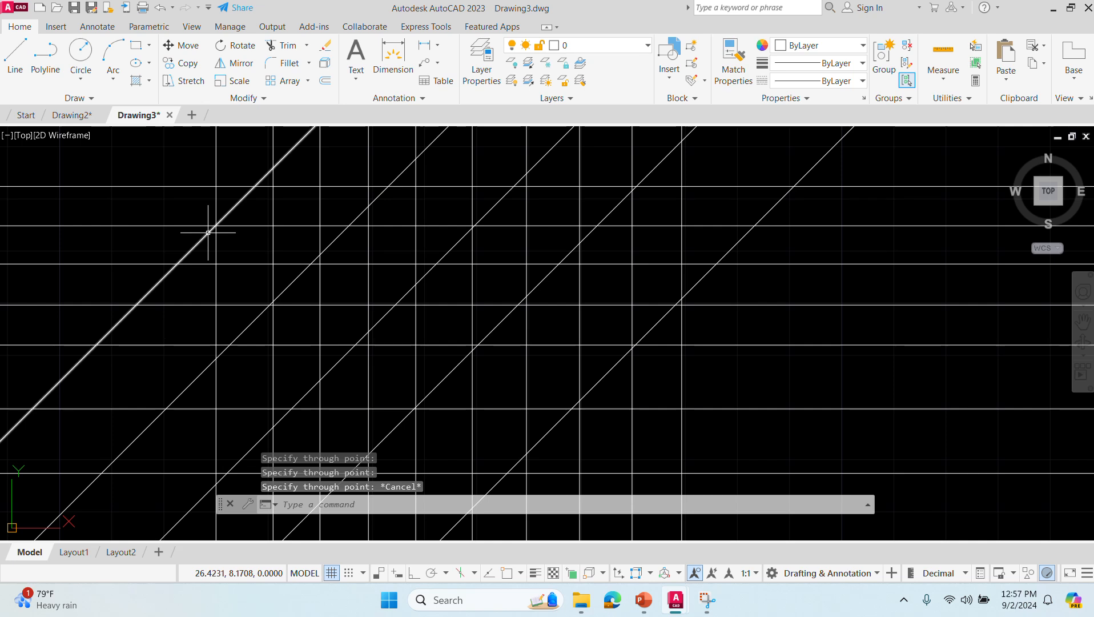
- Draw five parallel construction lines at a 105-degree angle across the grid with XLINE's Ang option
key("Return")
type("ver")
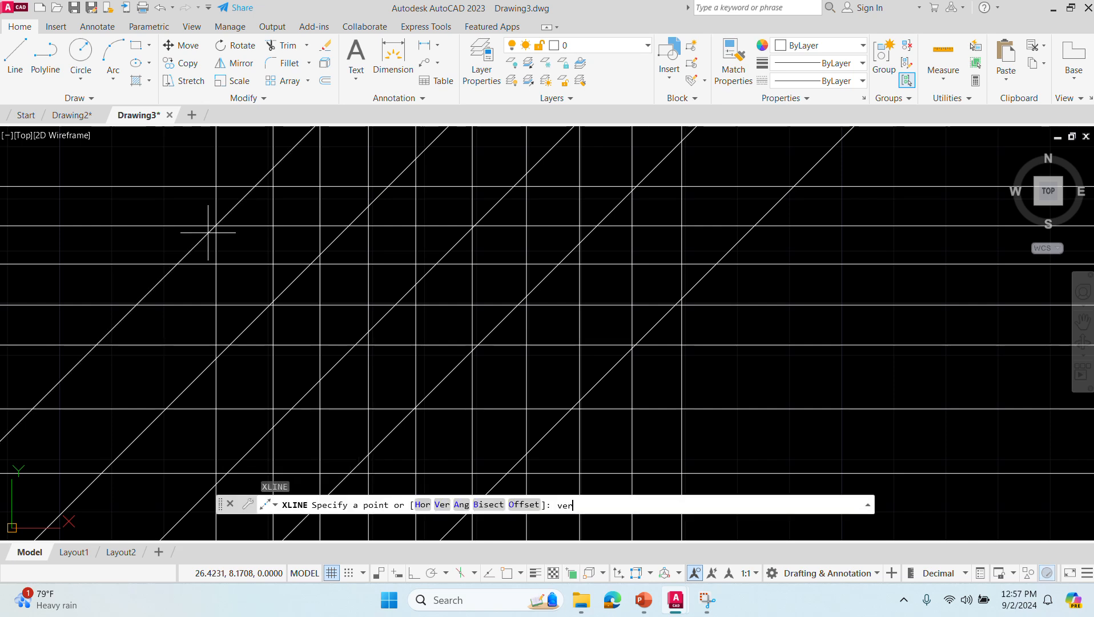
key("BackSpace")
key("BackSpace")
key("BackSpace")
type("a")
key("Return")
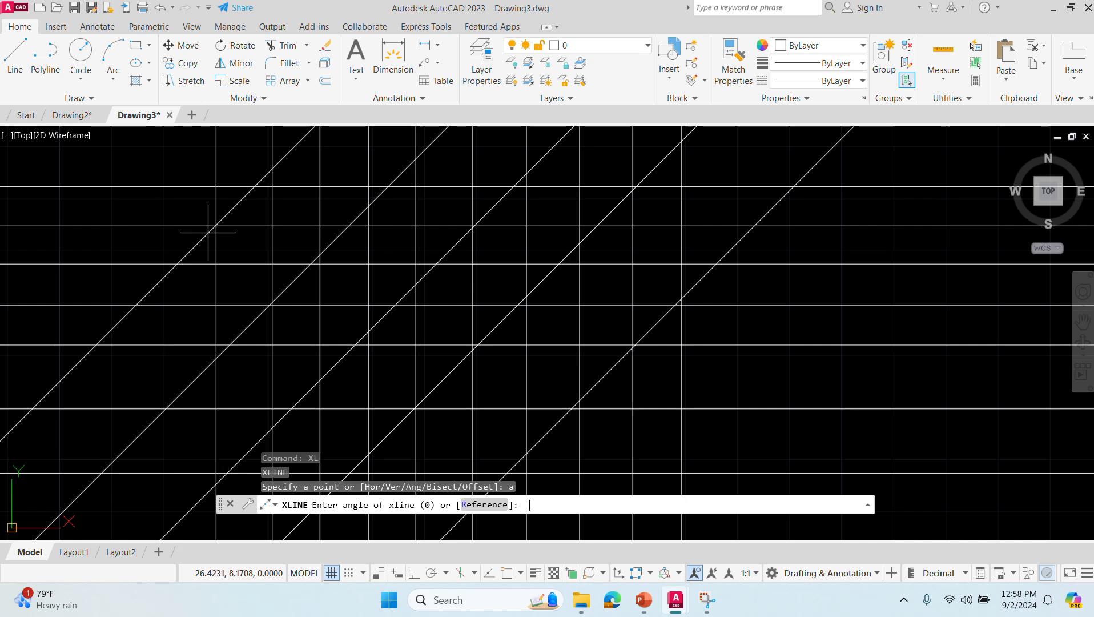
type("105")
key("Return")
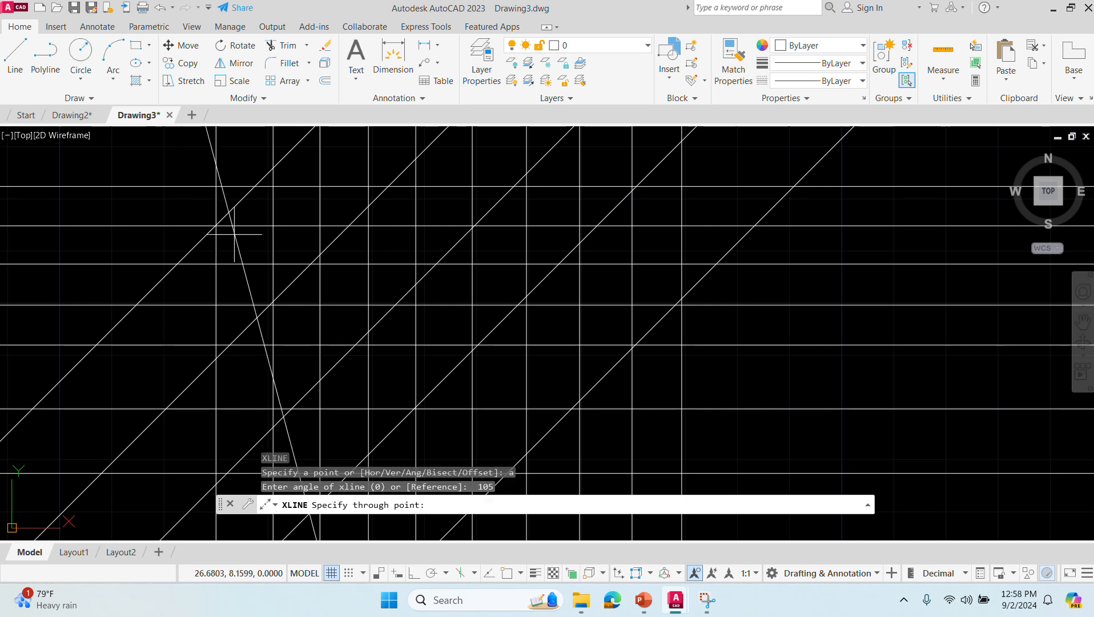
left_click(233, 234)
left_click(300, 220)
left_click(375, 202)
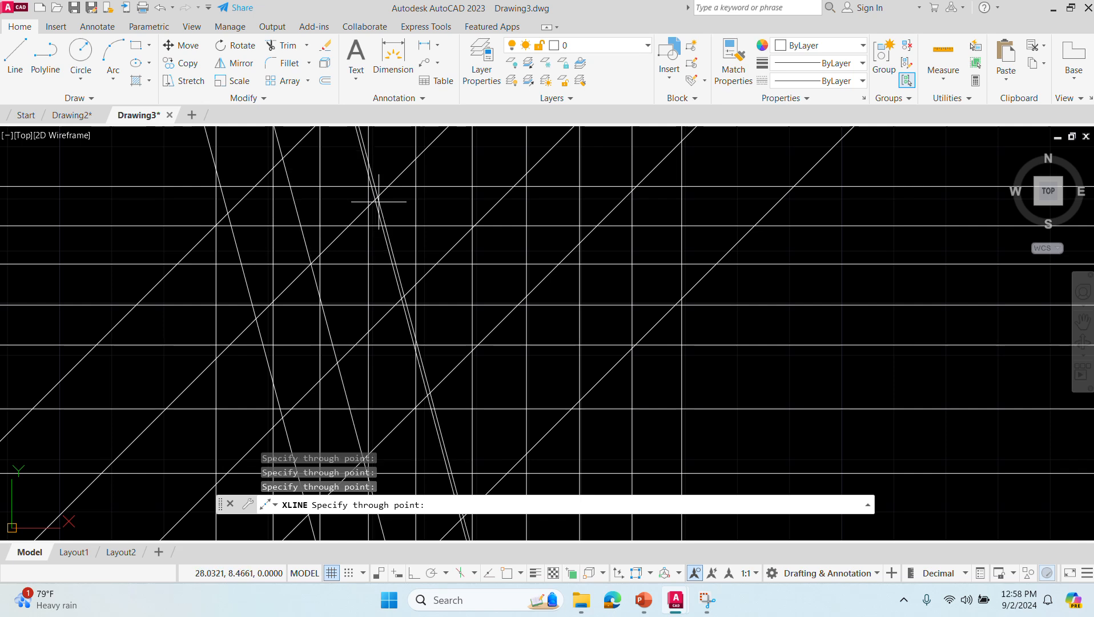
left_click(410, 208)
left_click(537, 214)
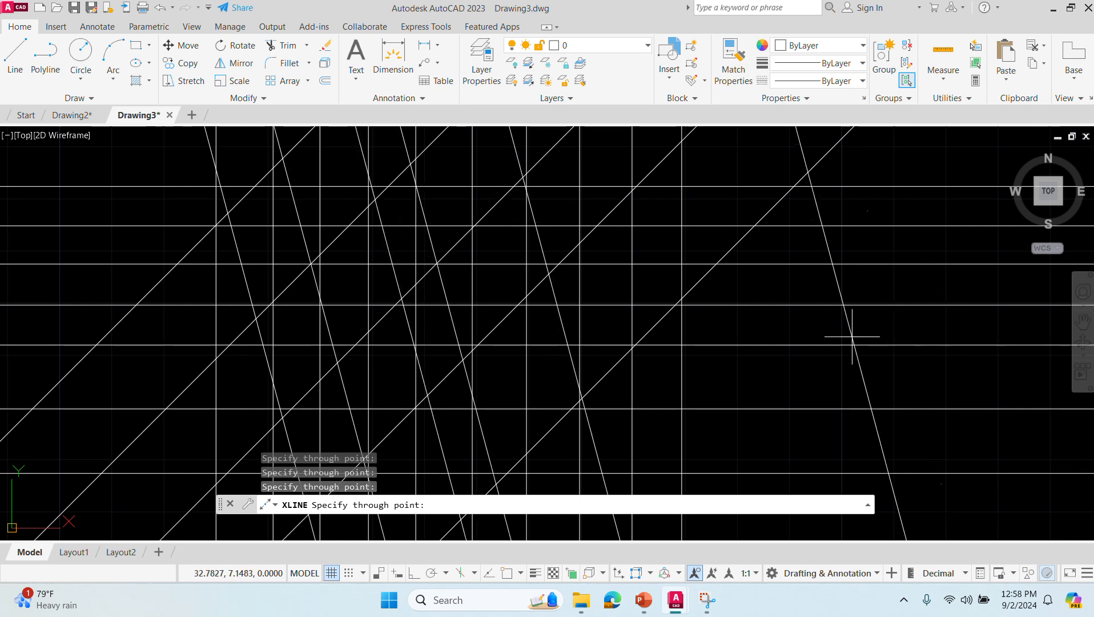
key("Escape")
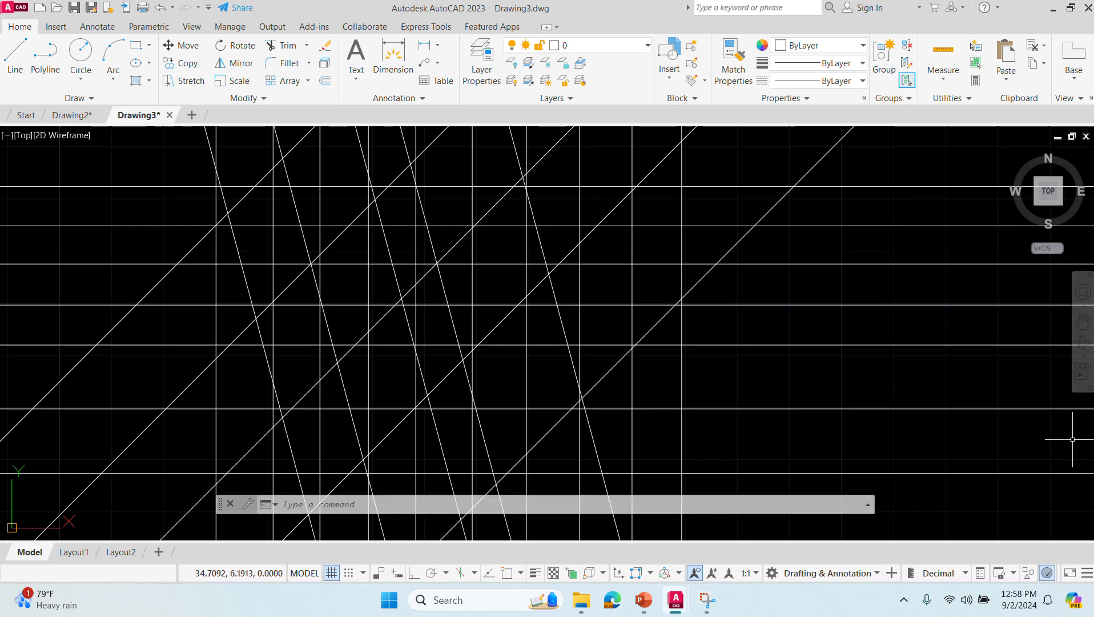
- Create a new drawing and set REVCLOUD's approximate arc length to 15
key("super+shift+q")
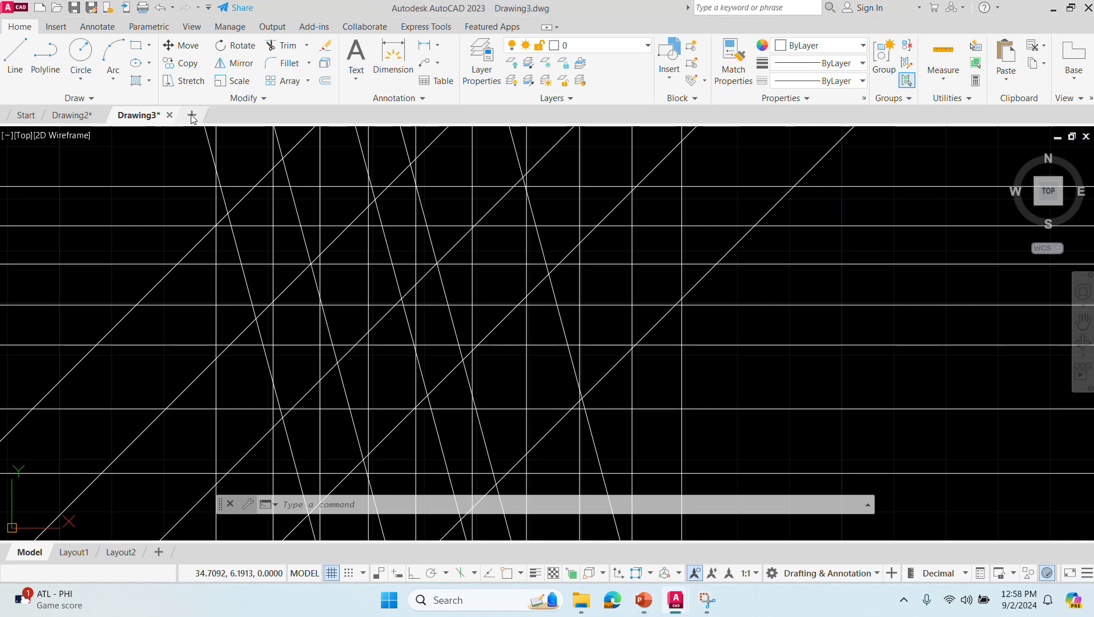
left_click(191, 116)
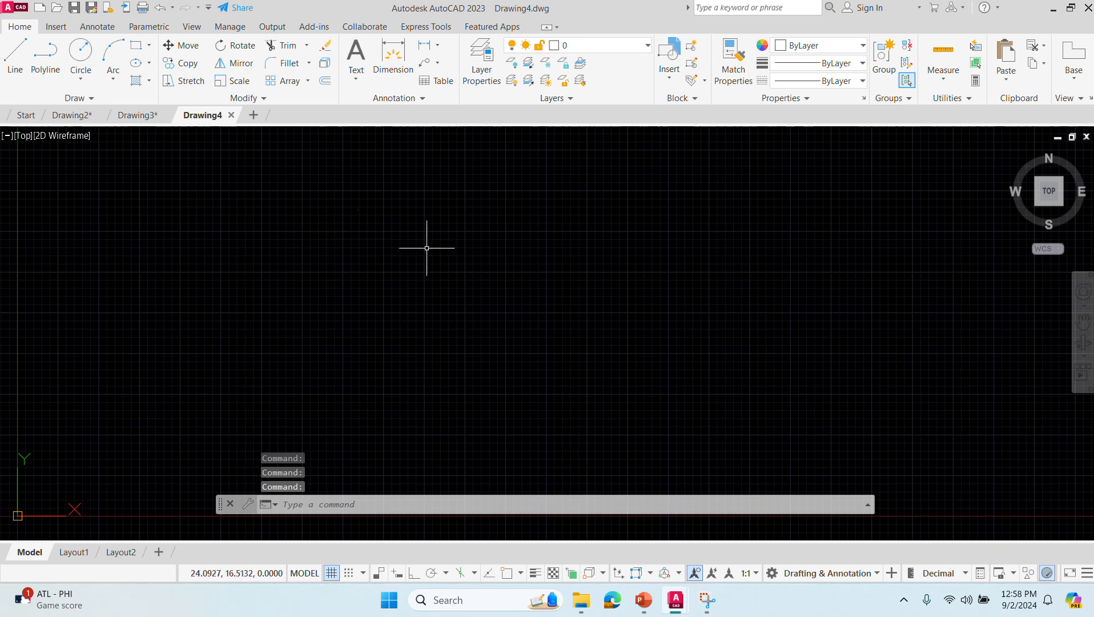
left_click(318, 512)
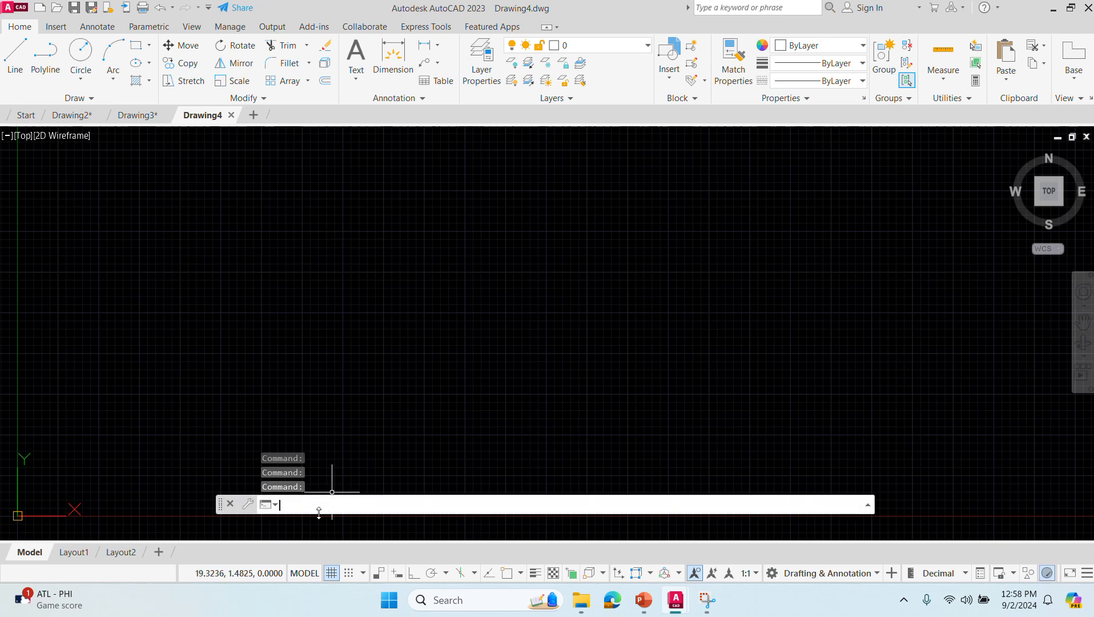
type("REVCLOUD")
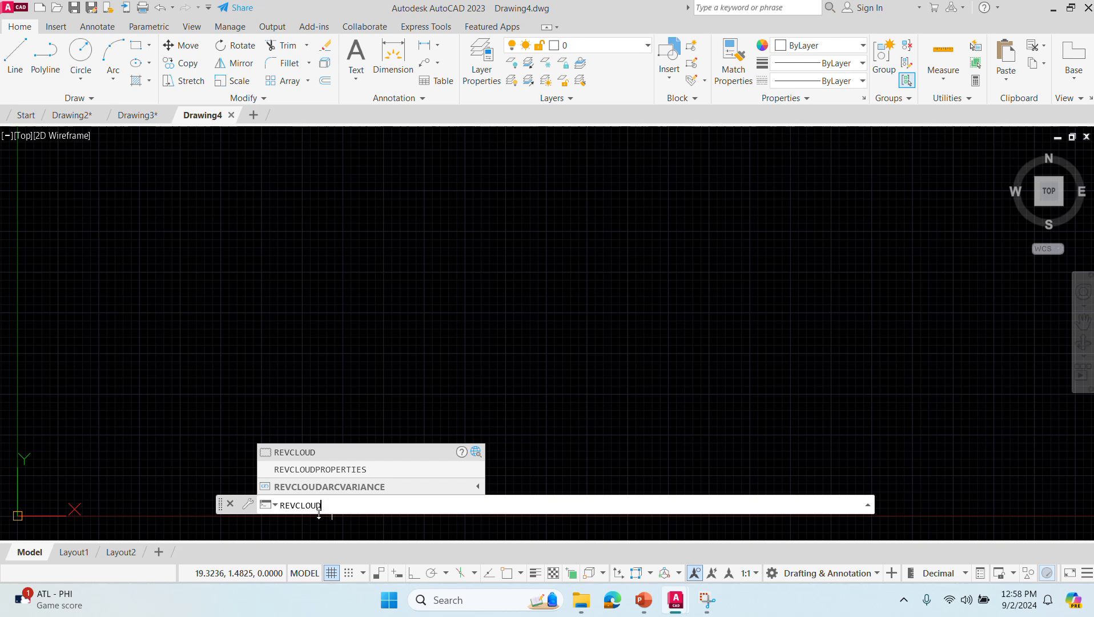
key("Return")
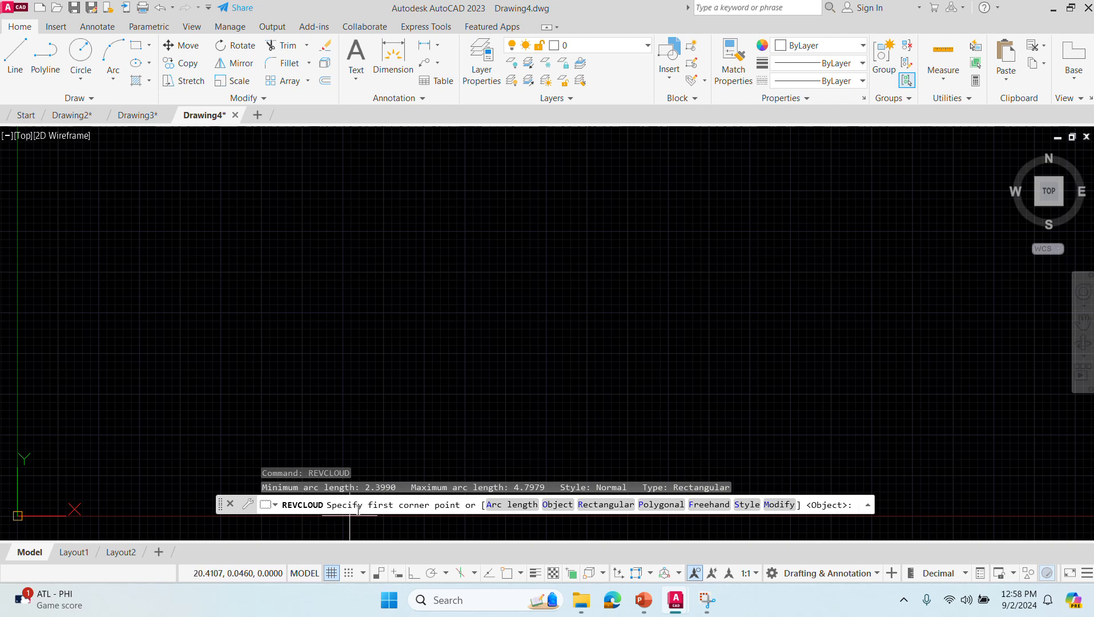
left_click(492, 505)
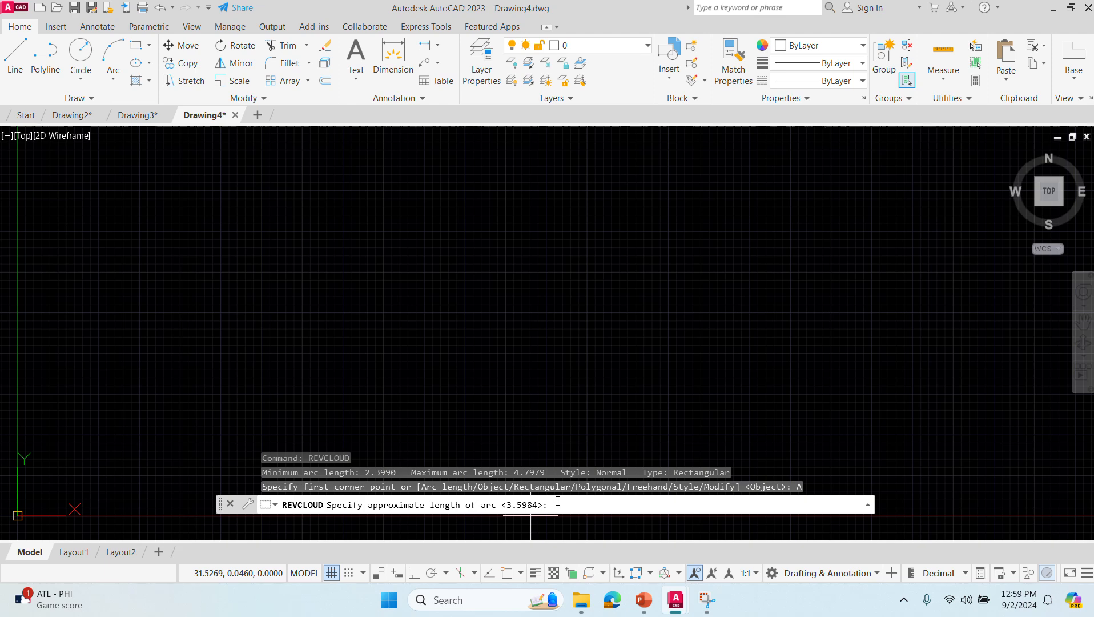
type("15")
key("Return")
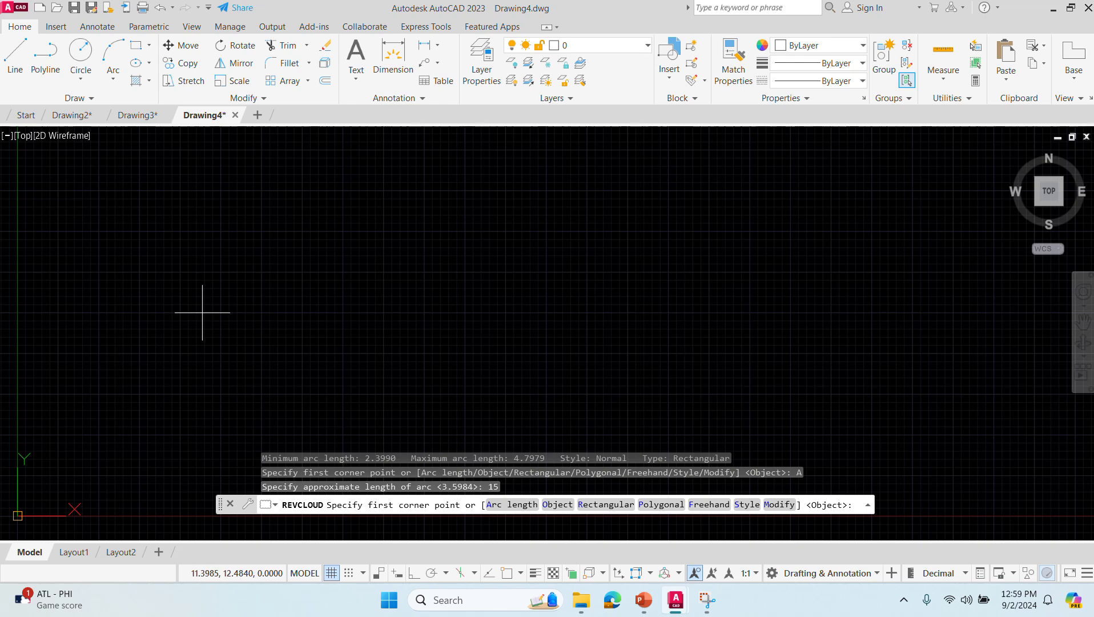
- Draw a wide, shallow rectangular revision cloud in the upper-left part of the drawing area
left_click(191, 226)
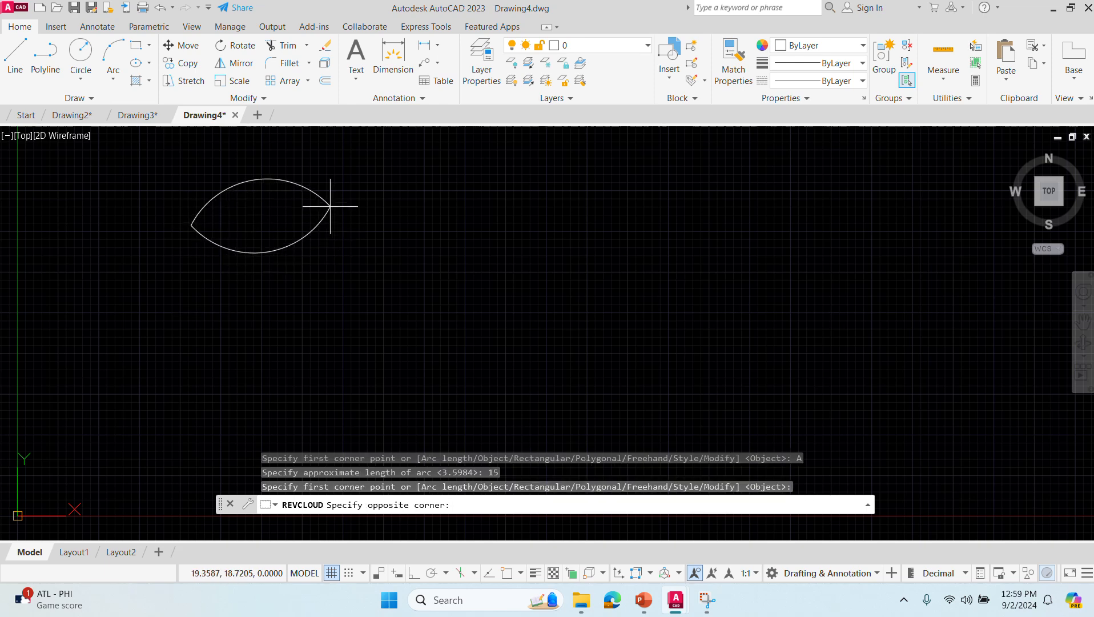
left_click(366, 217)
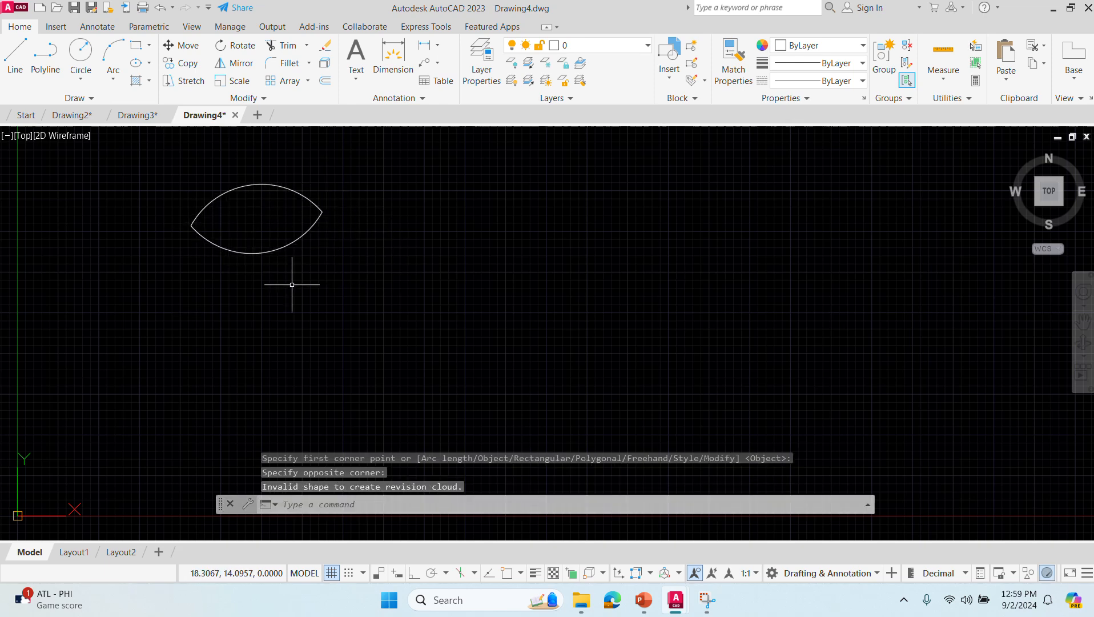
left_click(342, 290)
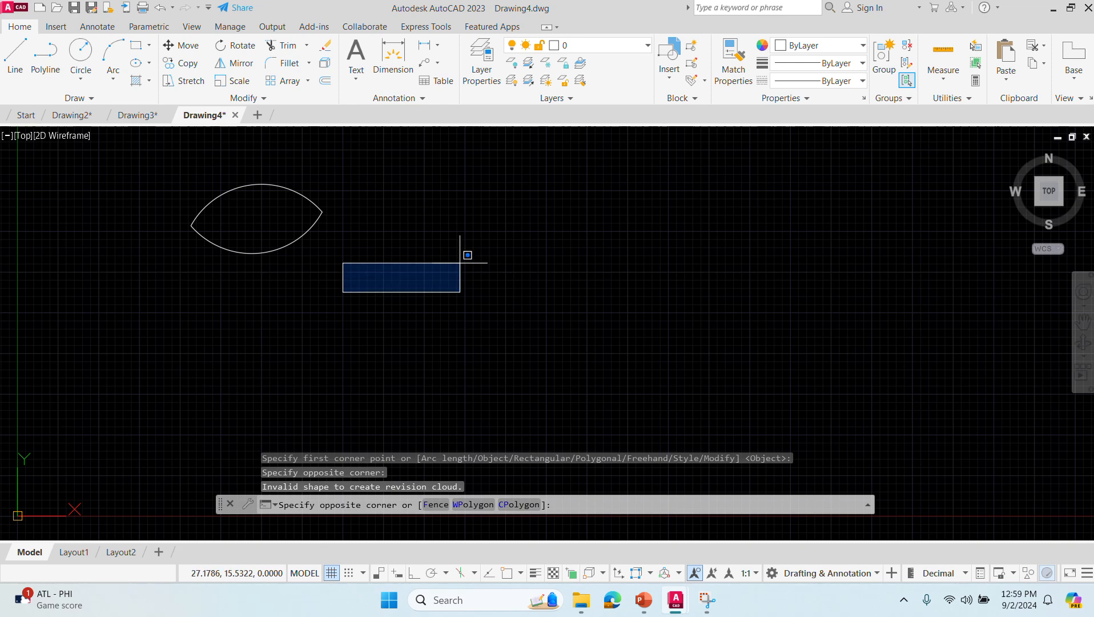
left_click(486, 263)
- Draw a second, smaller rectangular revision cloud below and to the right of the first one with REVCLOUD
type("revcloud")
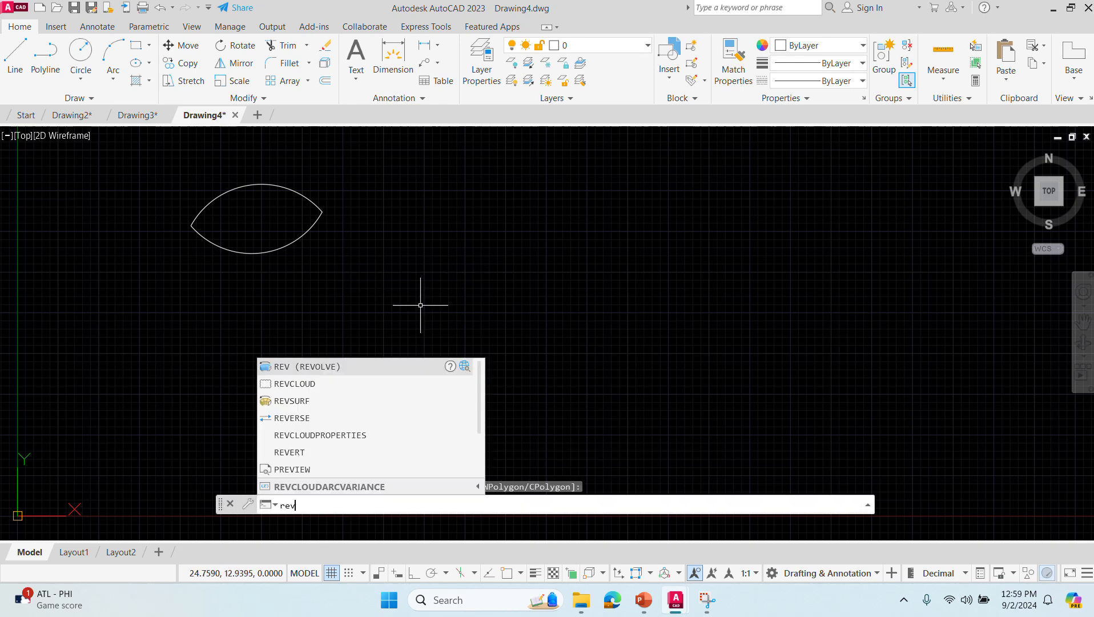
key("Return")
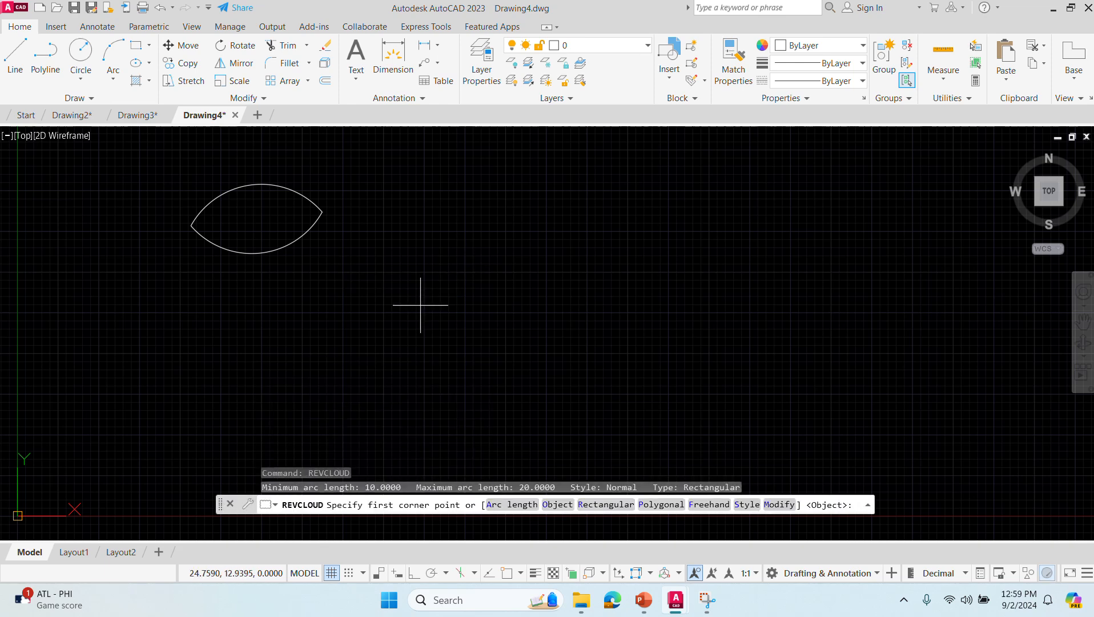
left_click(294, 325)
left_click(362, 273)
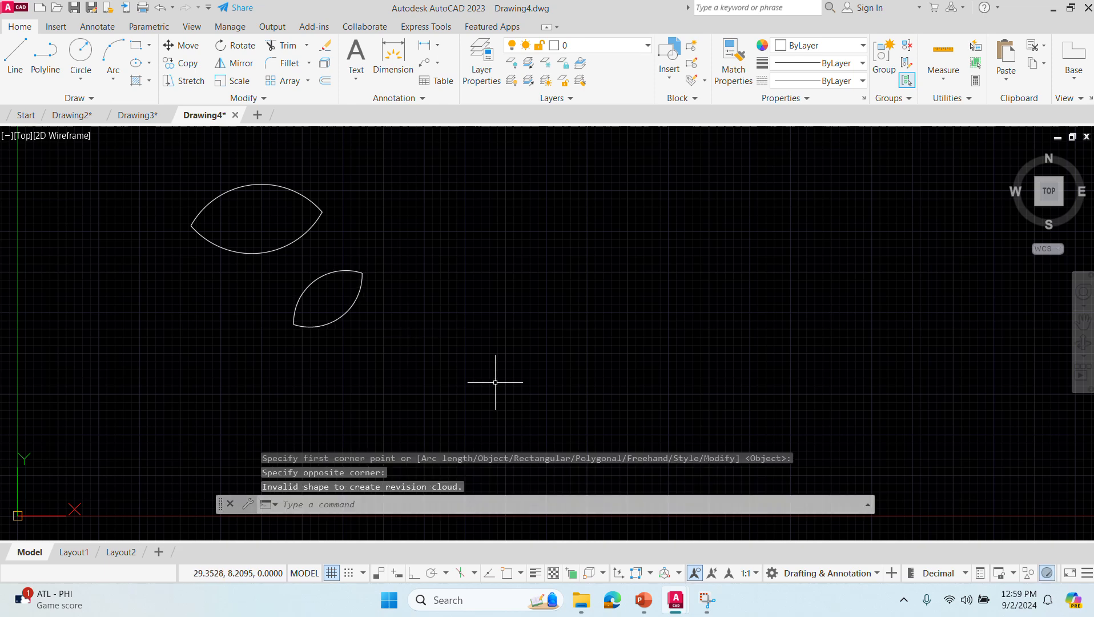
- Draw a large rectangular revision cloud to the right of the two small ones, with arc length 10 and Calligraphy style
type("REVcl")
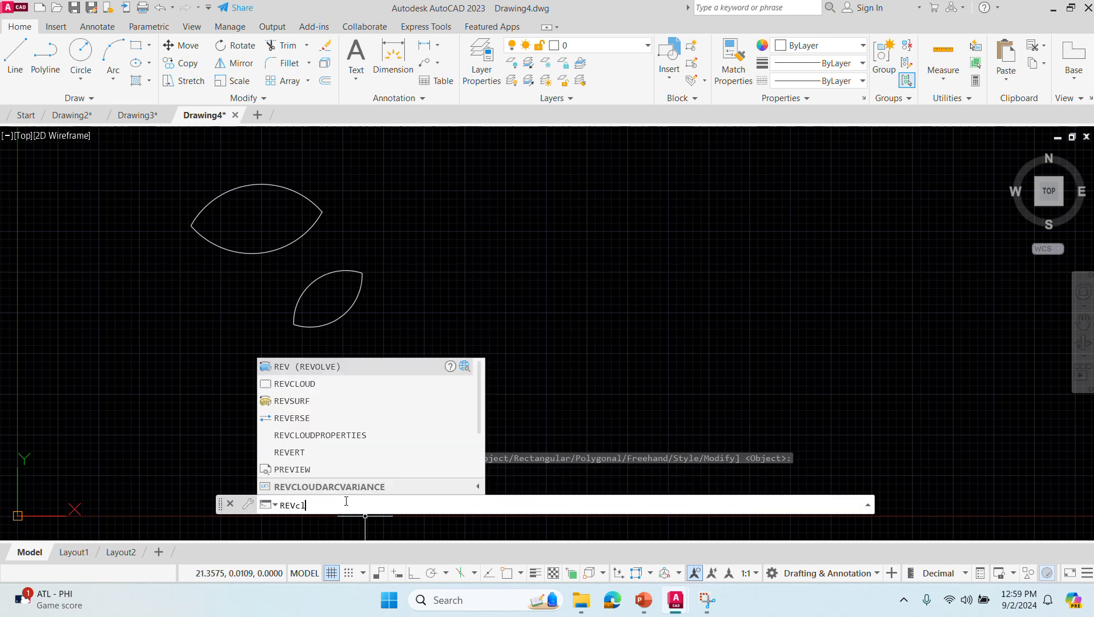
type("oud")
key("Return")
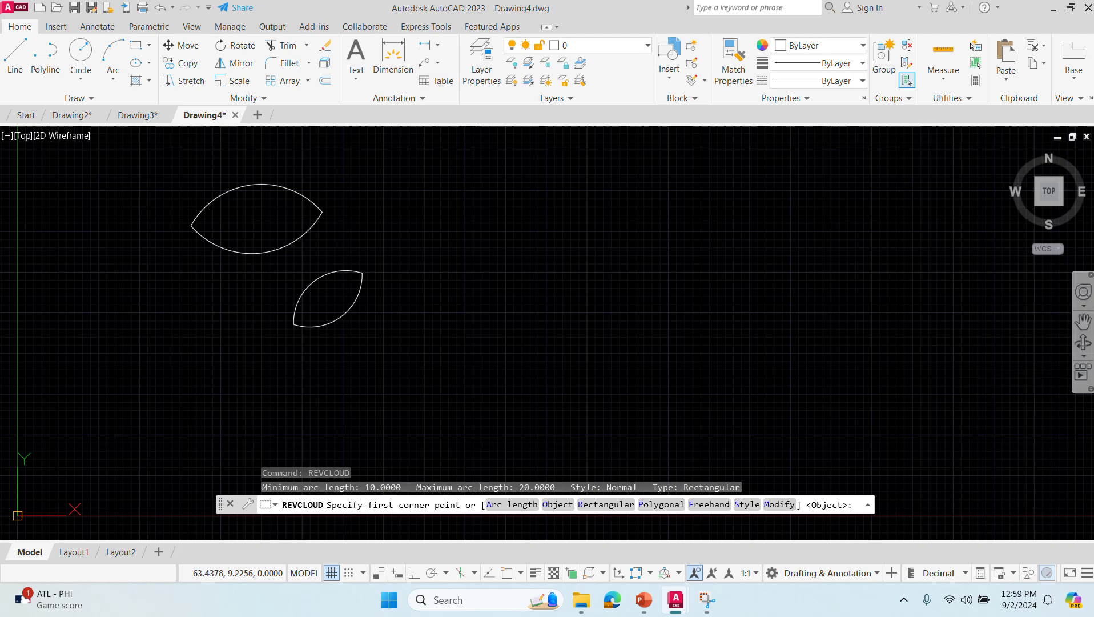
key("super+shift+q")
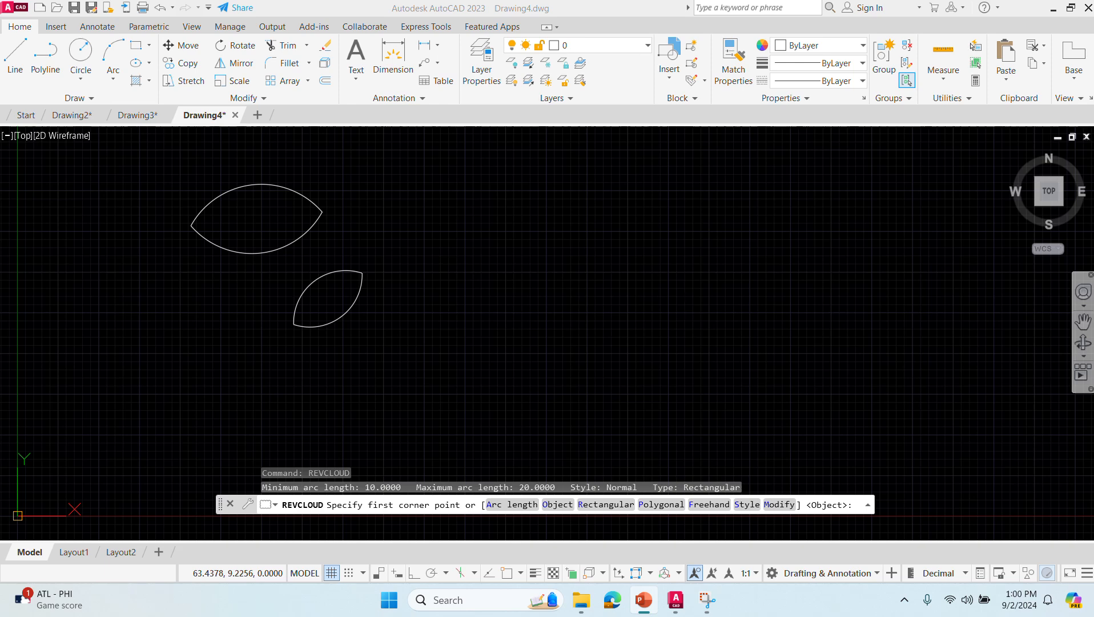
left_click(512, 505)
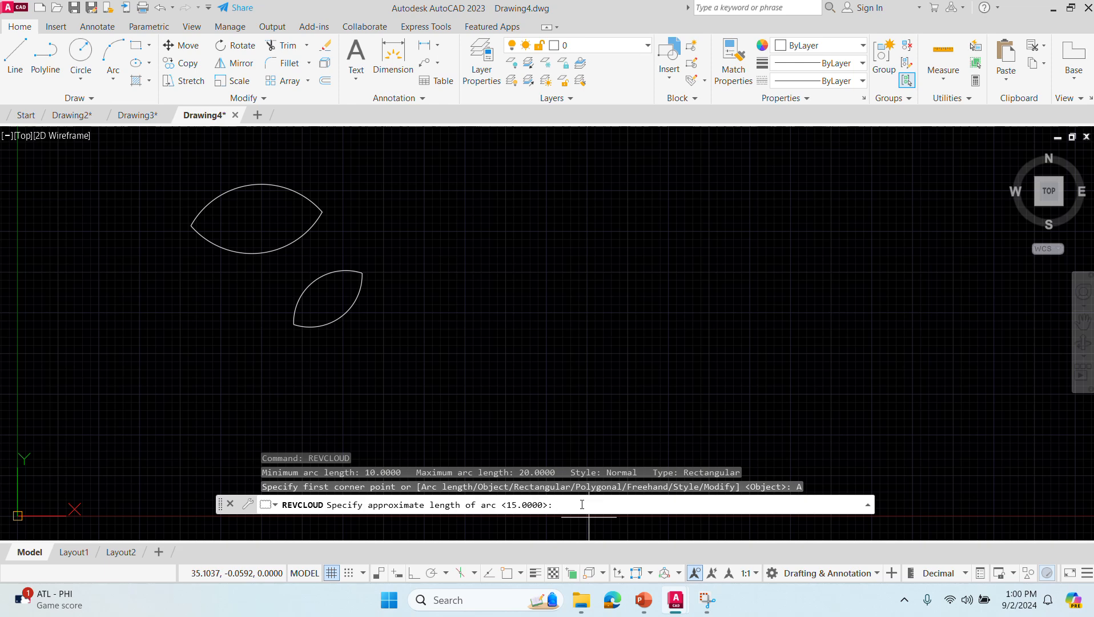
type("10")
key("Return")
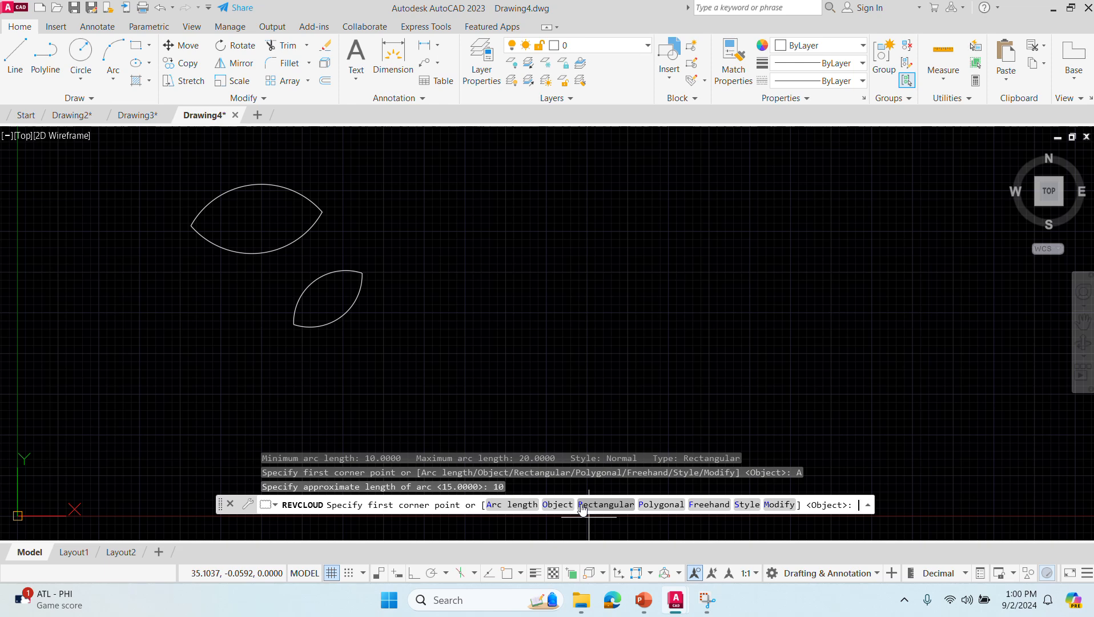
left_click(743, 505)
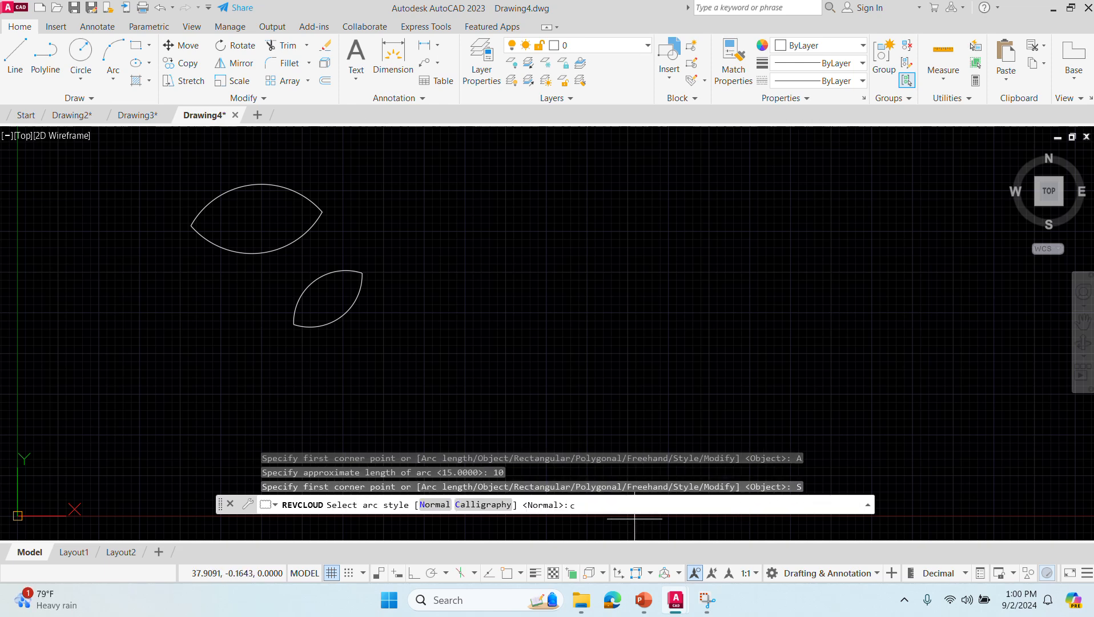
key("Return")
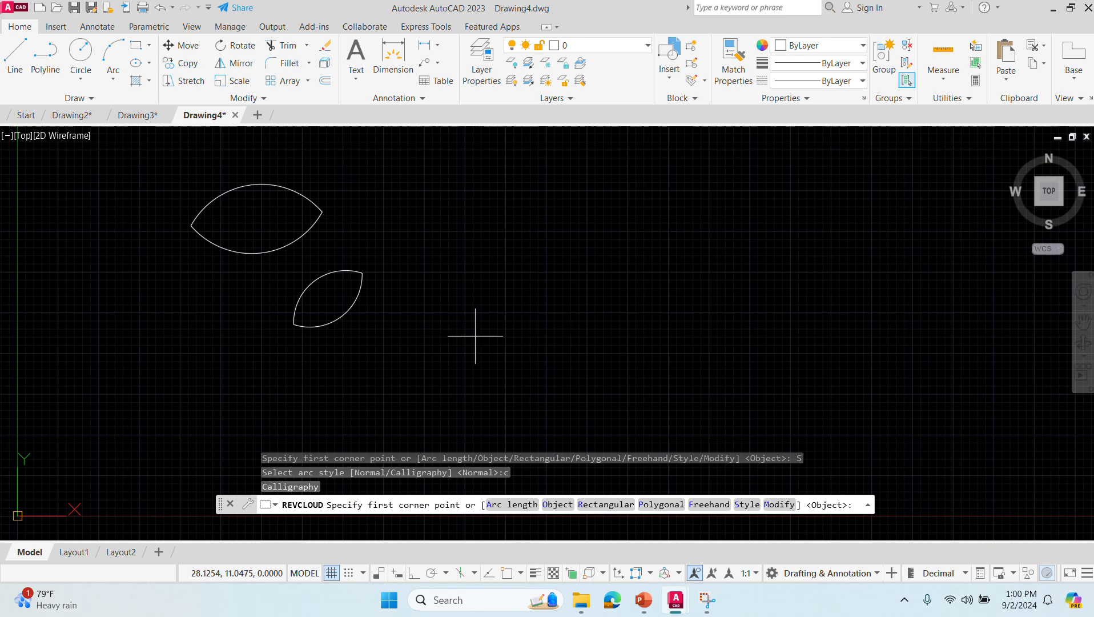
left_click(454, 341)
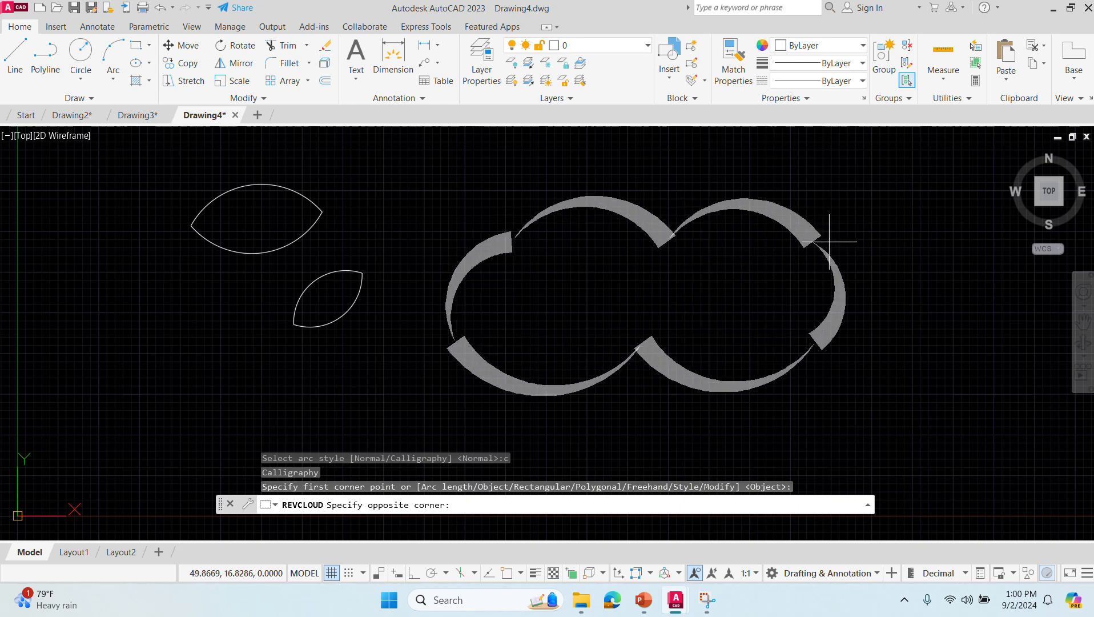
left_click(948, 203)
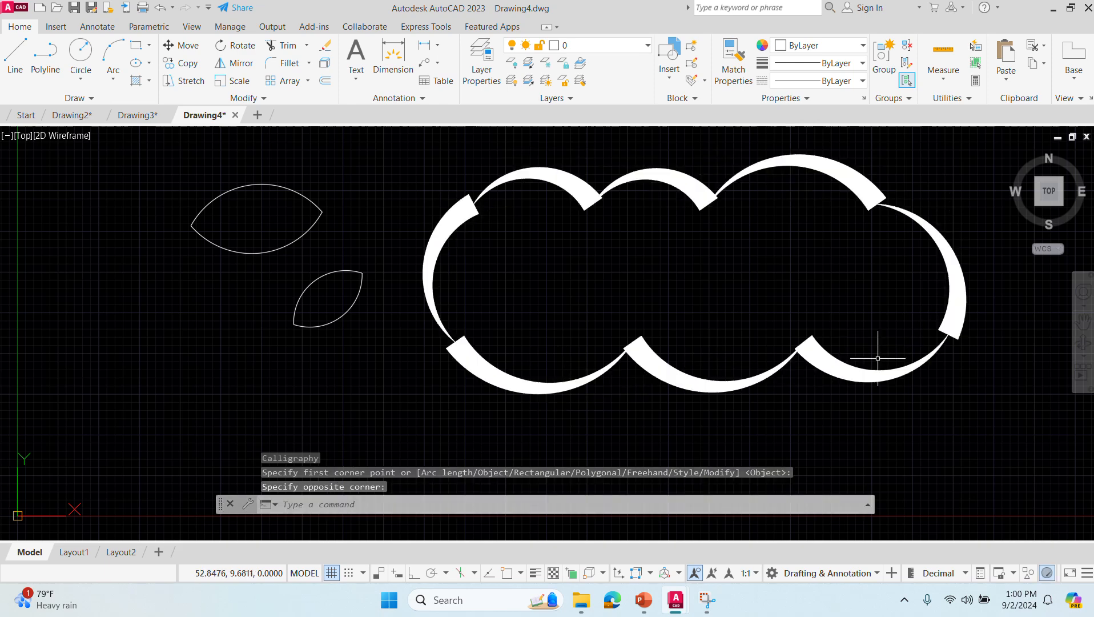
- Start REVCLOUD with an approximate arc length of 15 and the Normal arc style
left_click(295, 504)
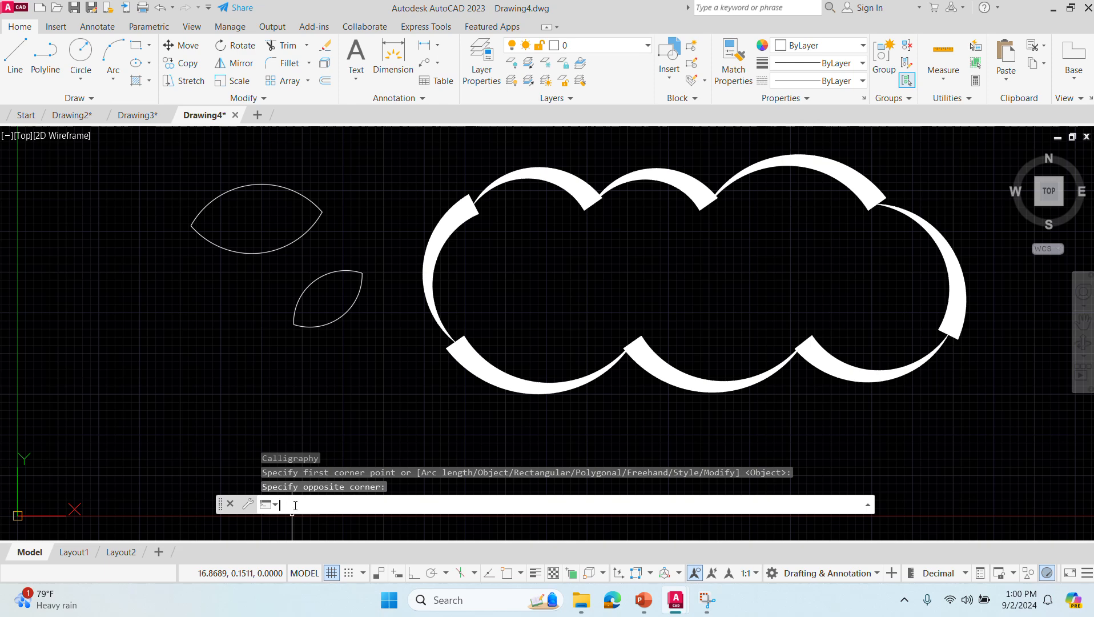
type("REV")
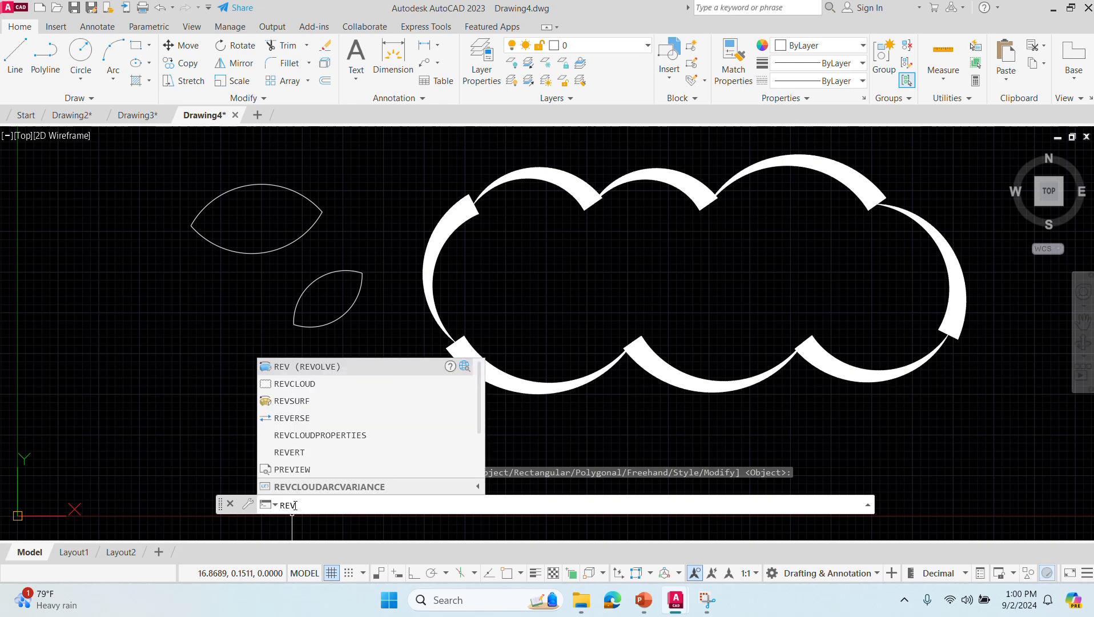
type("CLOUD")
key("Return")
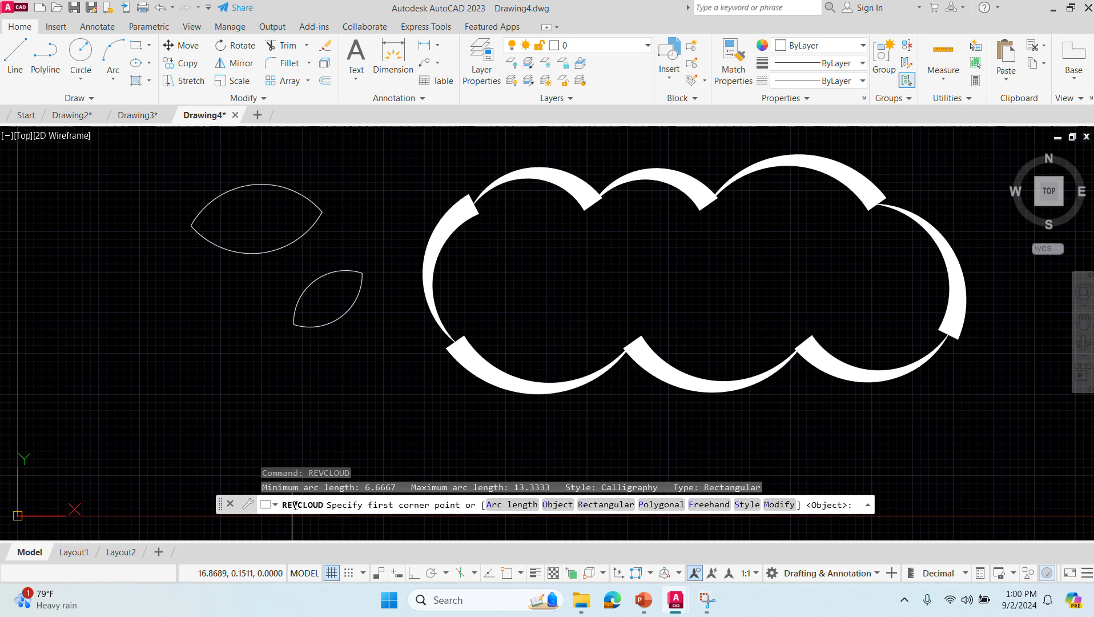
type("a")
key("Return")
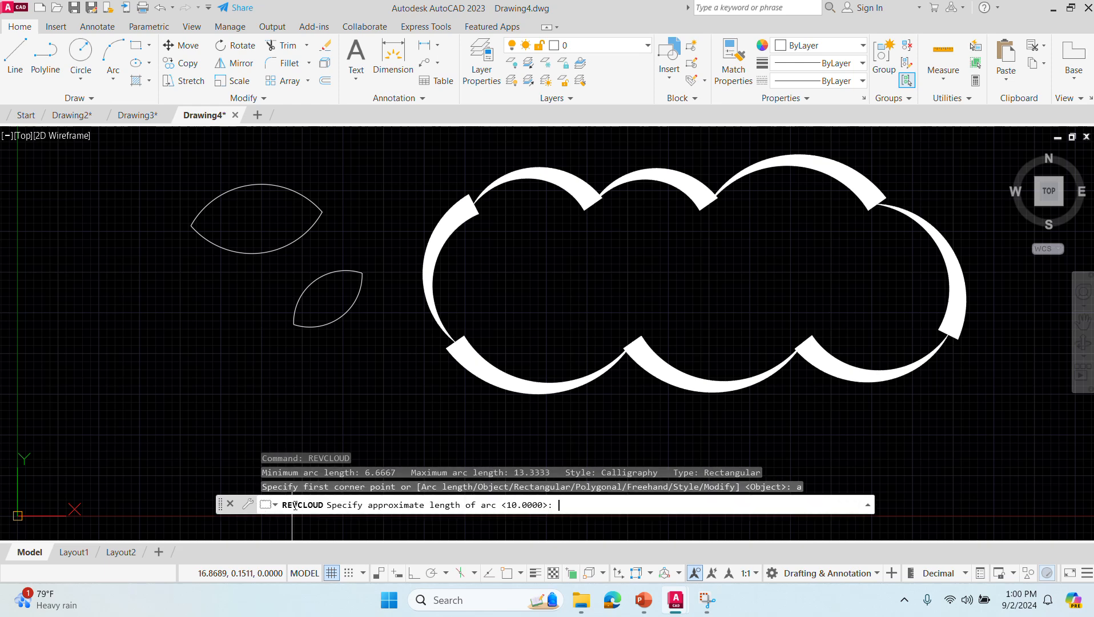
type("15")
key("Return")
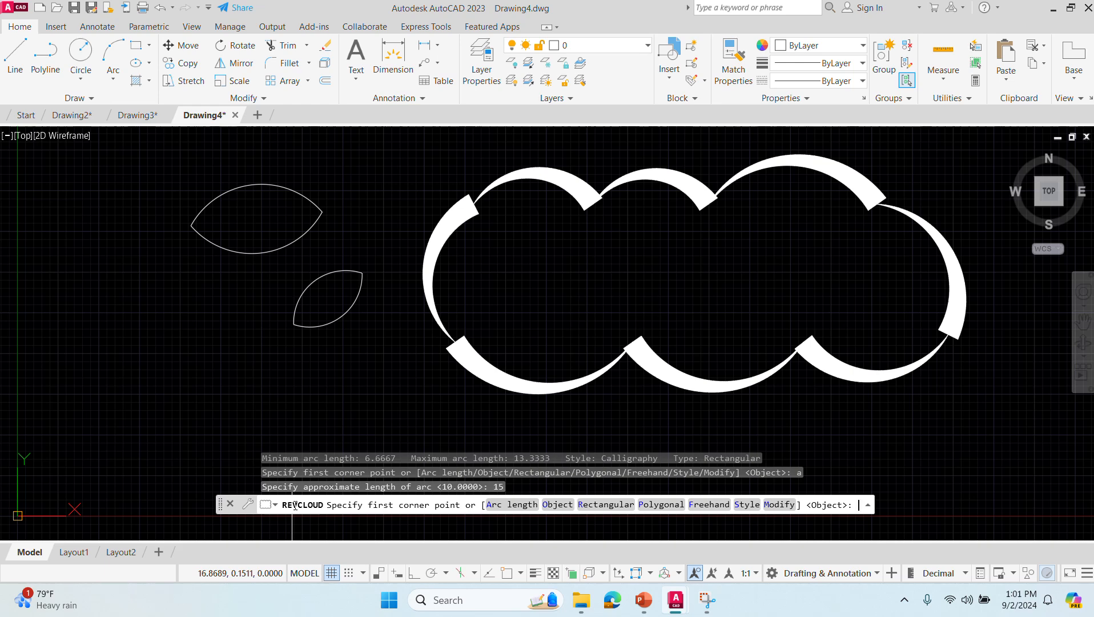
type("s")
key("Return")
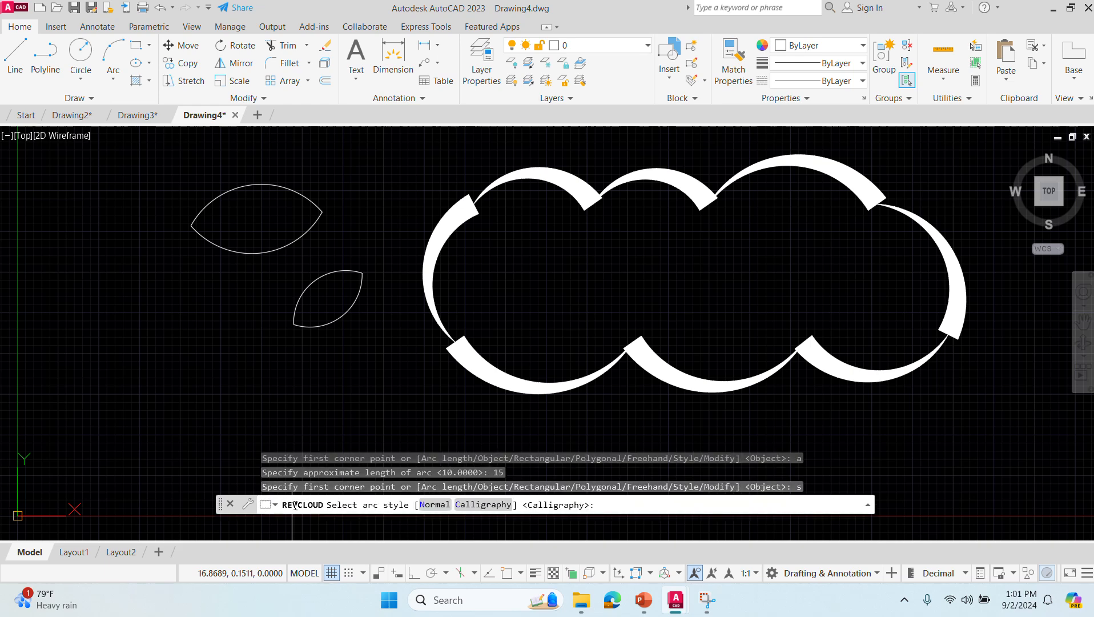
type("n")
key("Return")
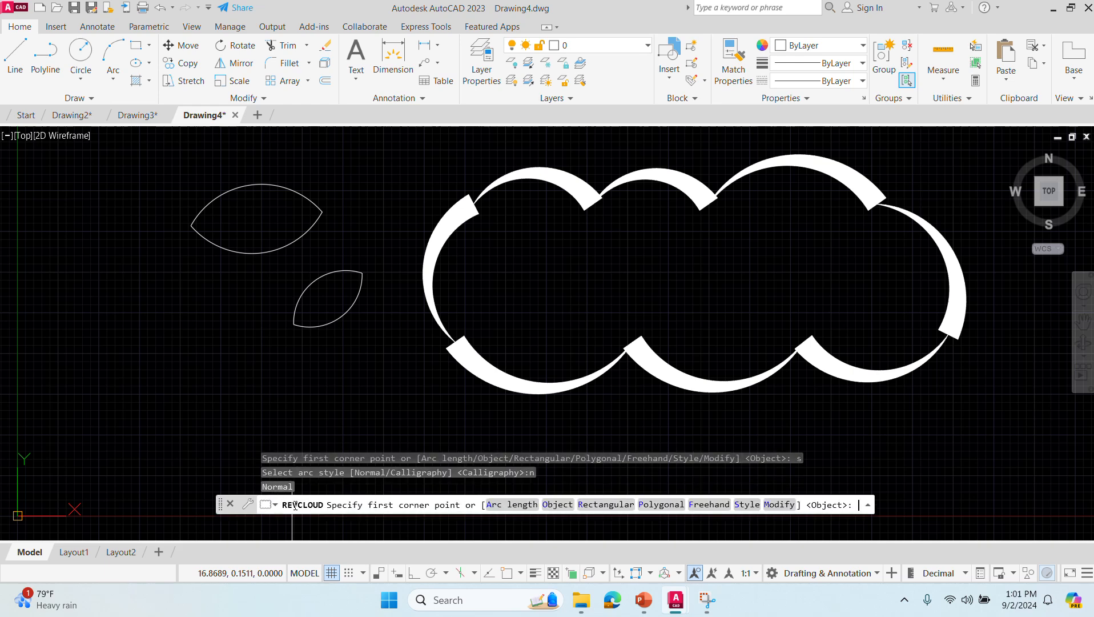
- Draw a large rectangular revision cloud around the two small clouds, from below their lower-left side to above their upper-right side
left_click(79, 373)
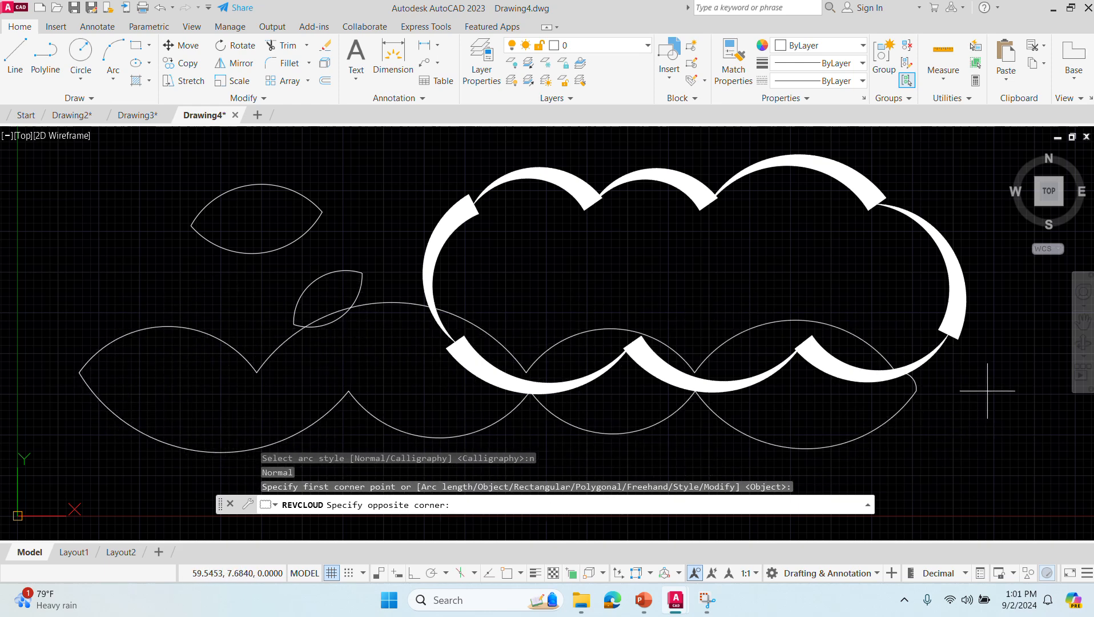
scroll(982, 426, "up", 2)
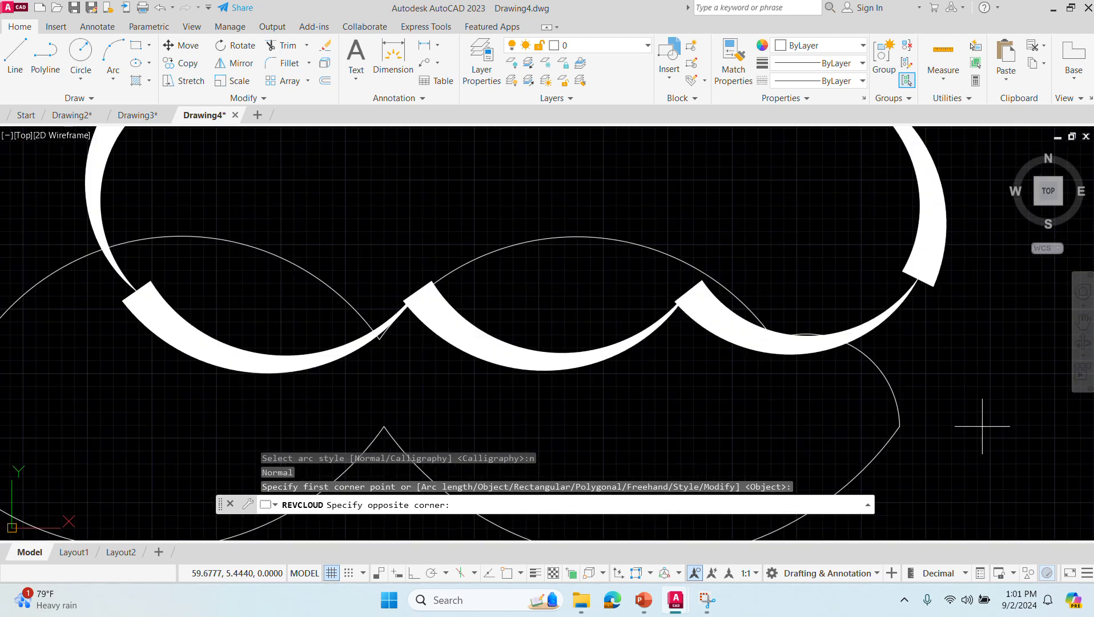
scroll(313, 412, "up", 2)
scroll(306, 410, "down", 2)
scroll(306, 410, "up", 2)
scroll(304, 409, "up", 3)
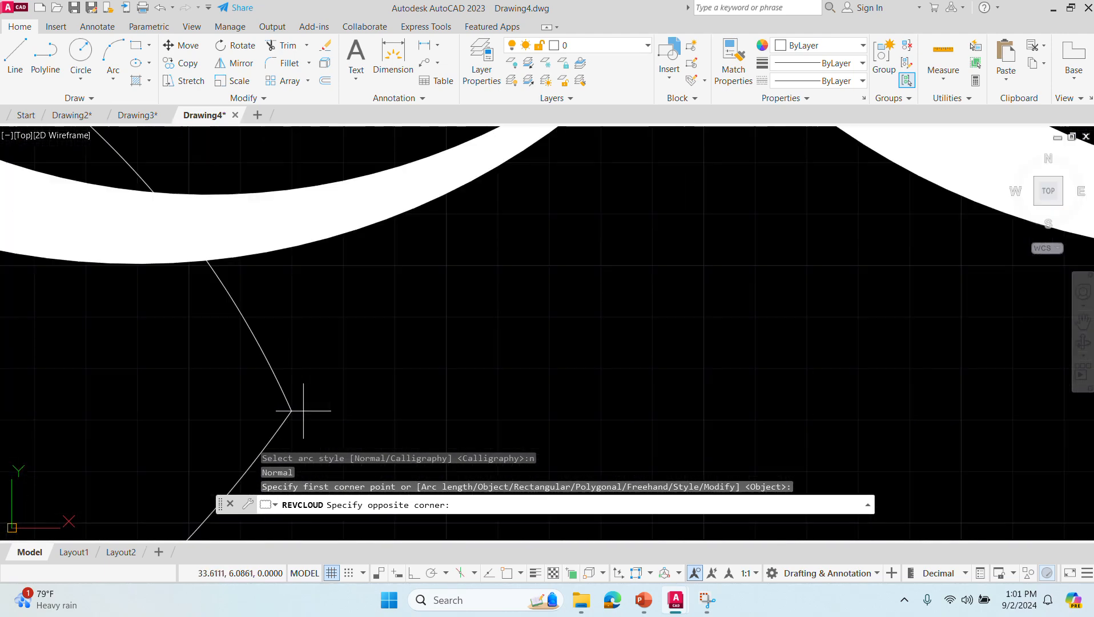
scroll(304, 410, "up", 1)
scroll(303, 410, "down", 3)
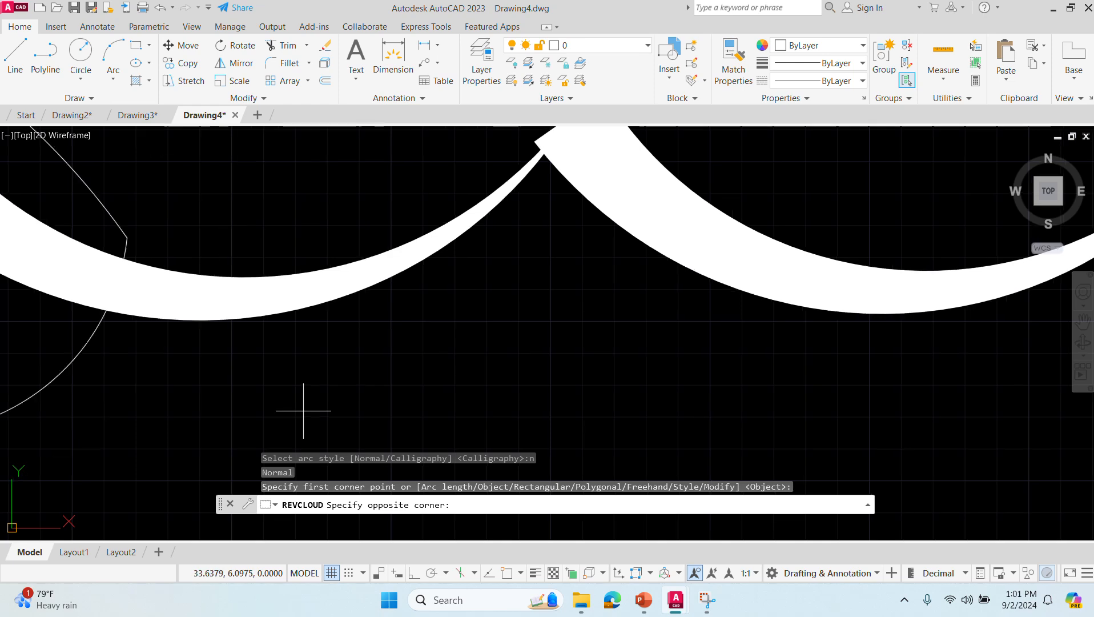
scroll(303, 411, "up", 2)
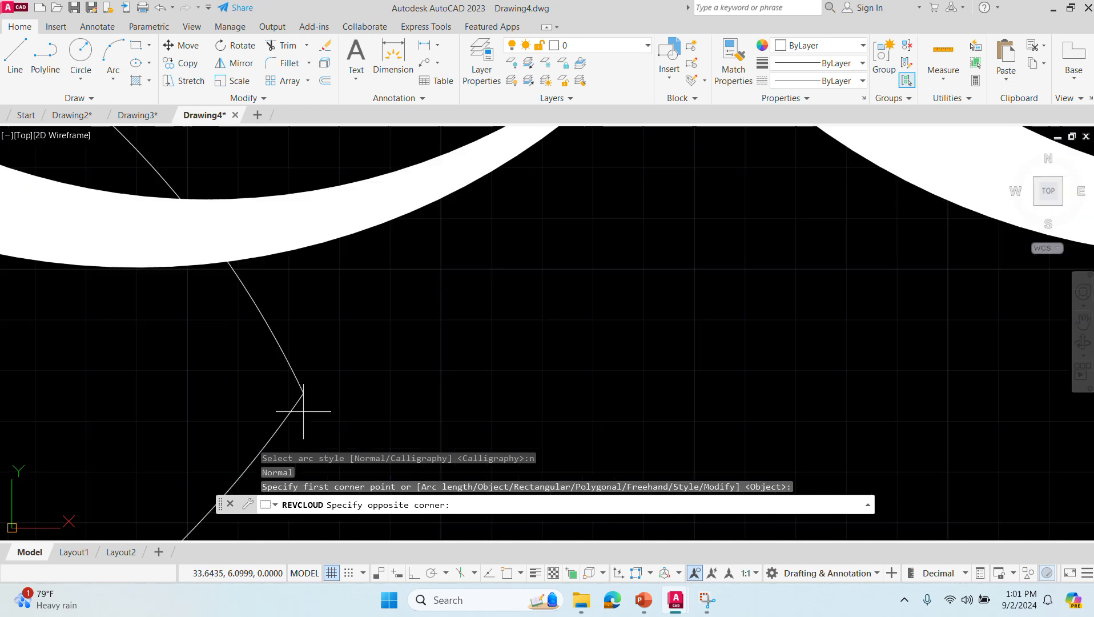
middle_click(284, 390)
middle_click(284, 390)
middle_click(284, 389)
middle_click(284, 389)
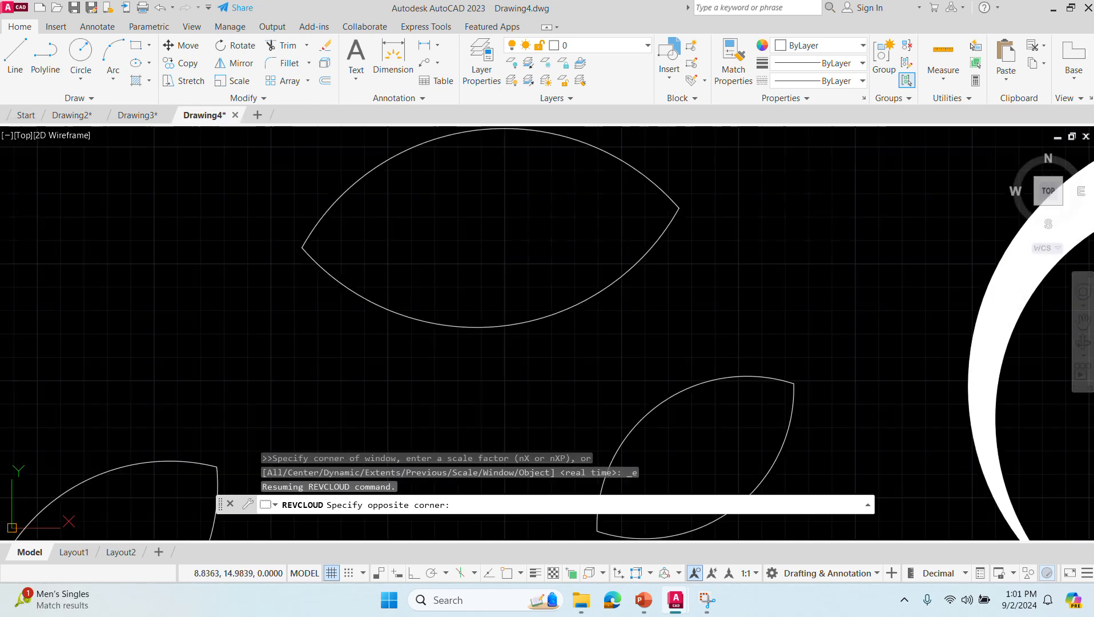
scroll(380, 288, "down", 2)
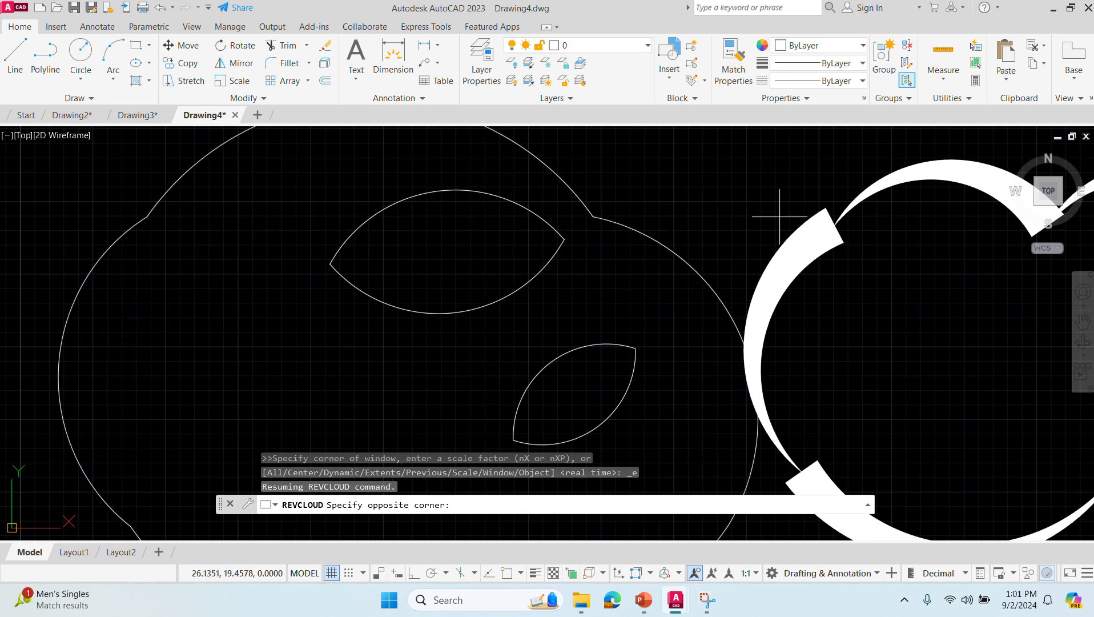
left_click(740, 190)
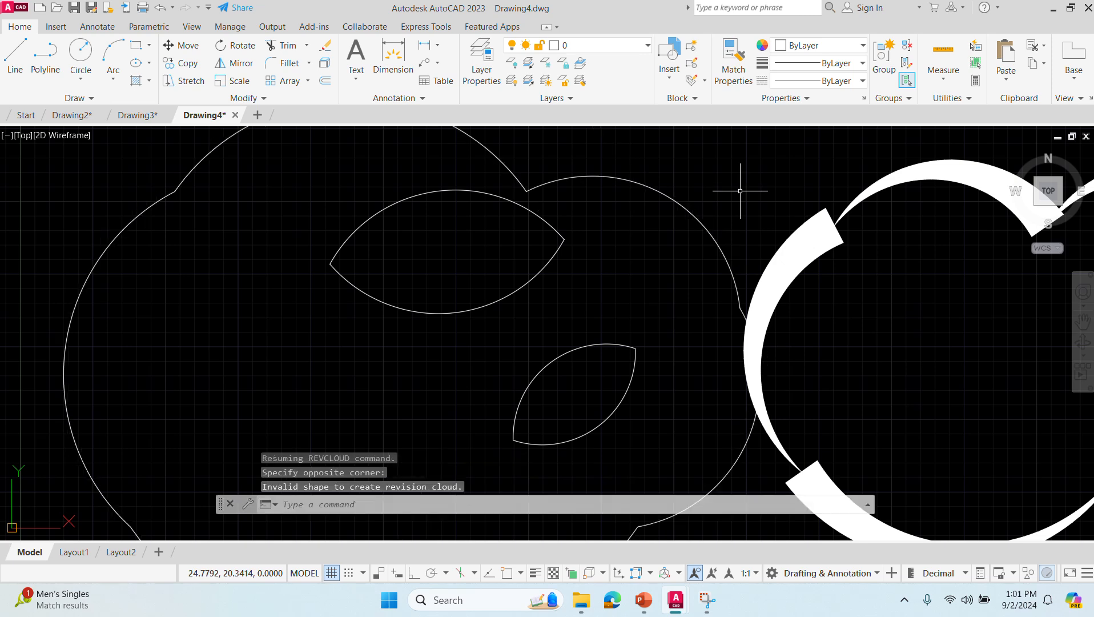
left_click(371, 502)
type("rev")
key("Return")
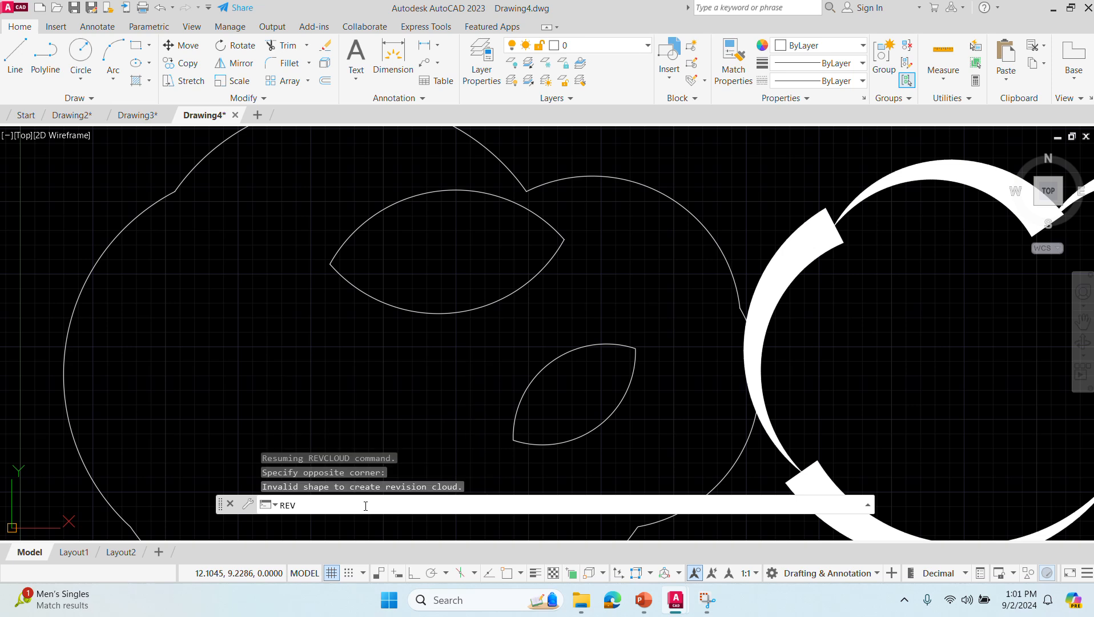
key("Return")
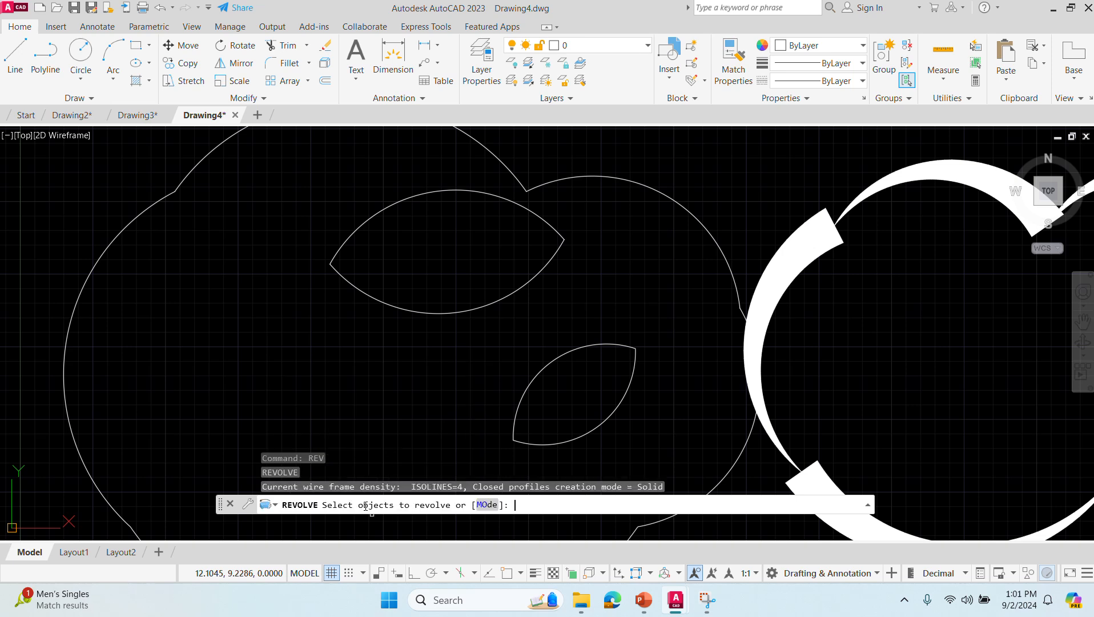
type("m")
key("BackSpace")
key("Escape")
- Start REVCLOUD and set its approximate arc length to 3
type("revcloud")
key("Return")
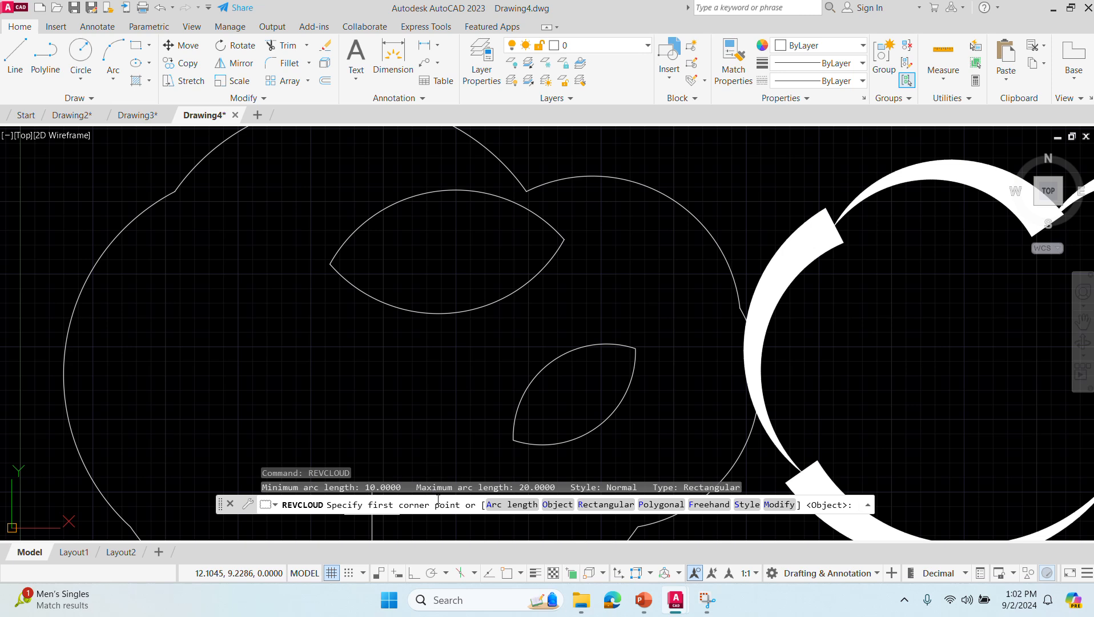
left_click(488, 503)
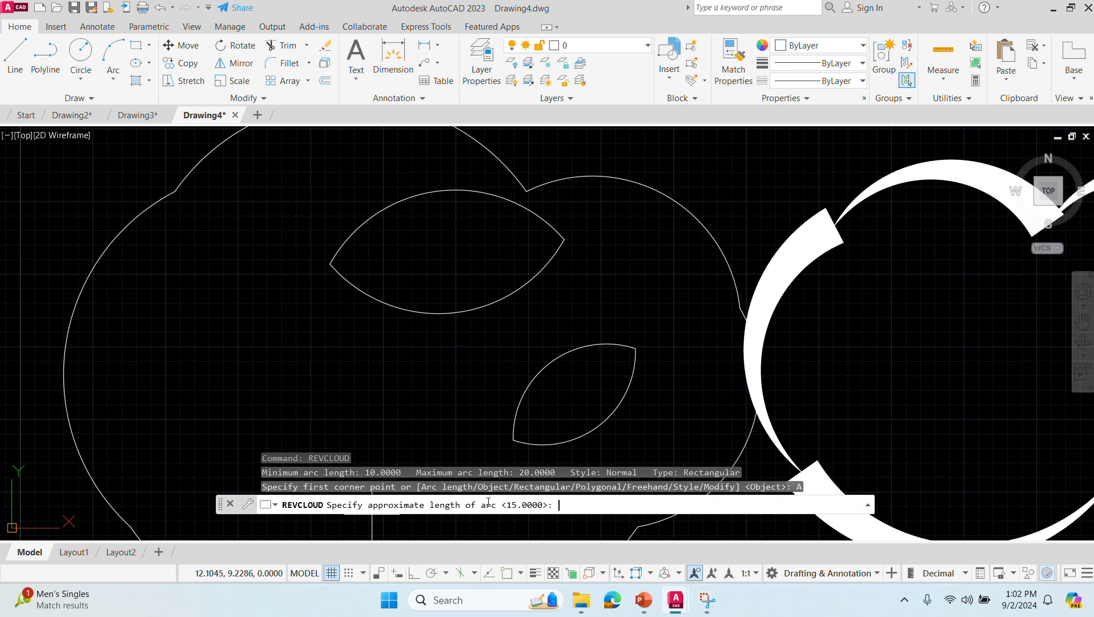
type("3")
key("Return")
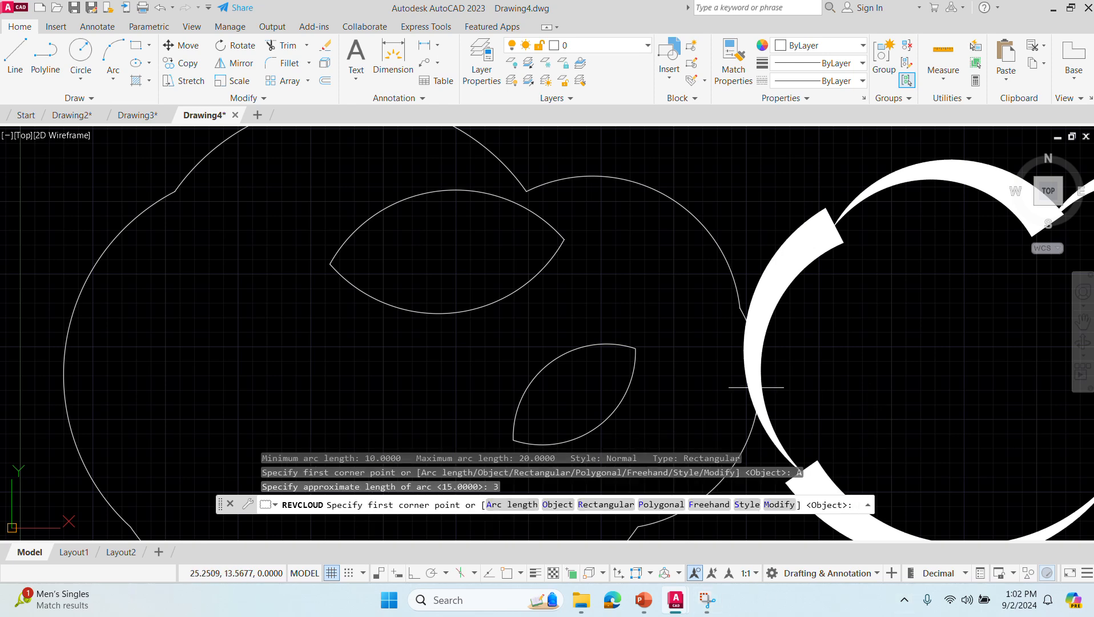
- Draw a rectangular revision cloud in the empty area to the right of the Calligraphy-style cloud
middle_click_drag(781, 378, 126, 419)
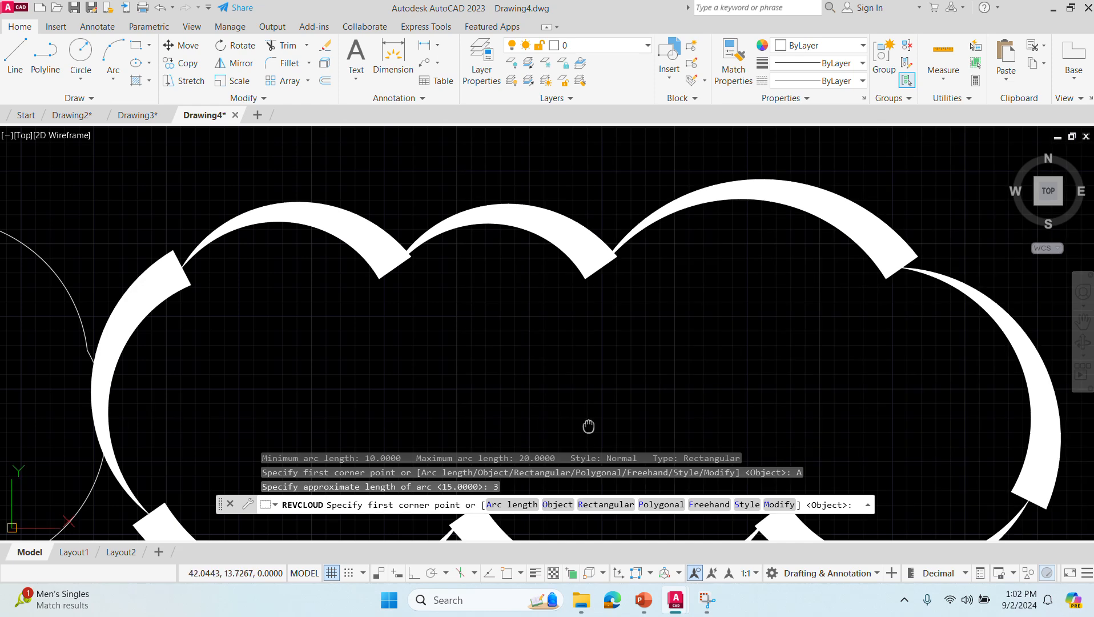
scroll(285, 379, "down", 5)
middle_click_drag(390, 391, 80, 363)
left_click(244, 234)
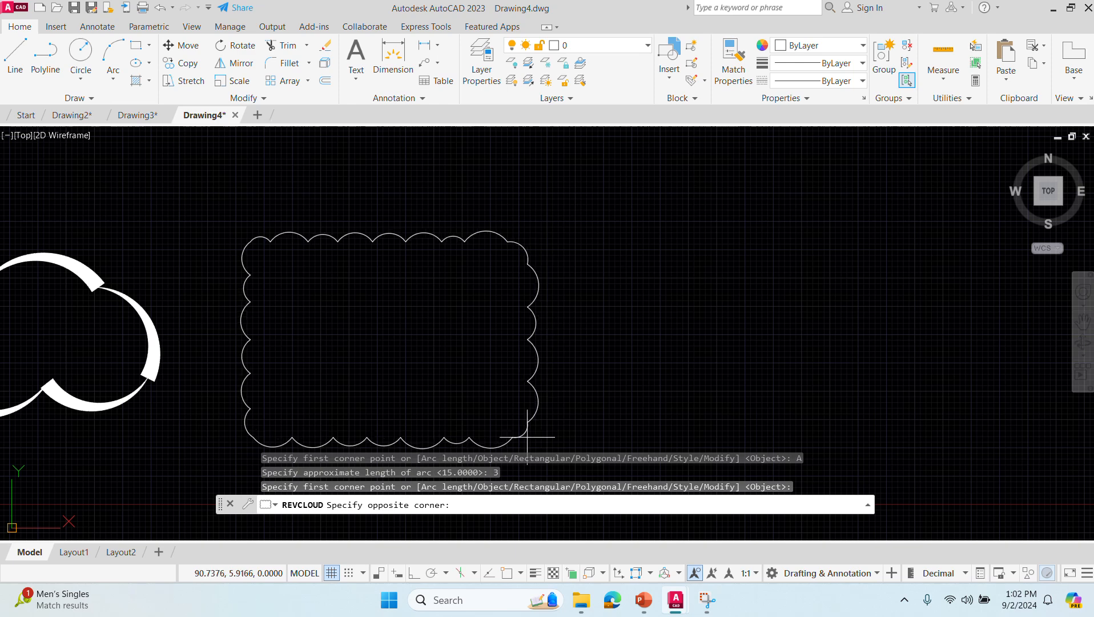
left_click(536, 439)
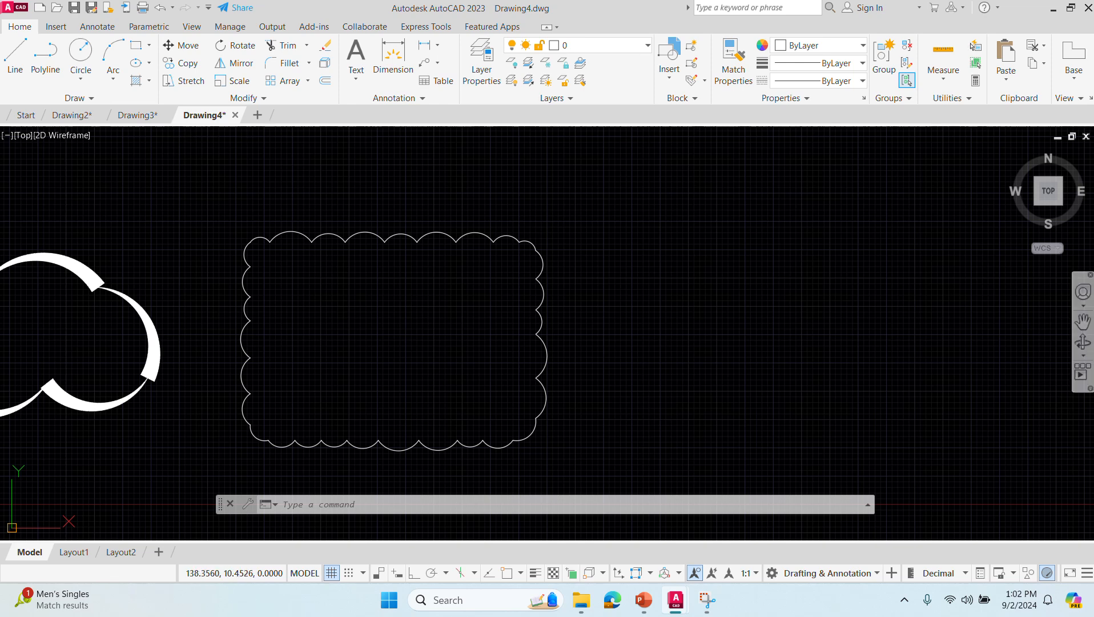
key("super+shift+q")
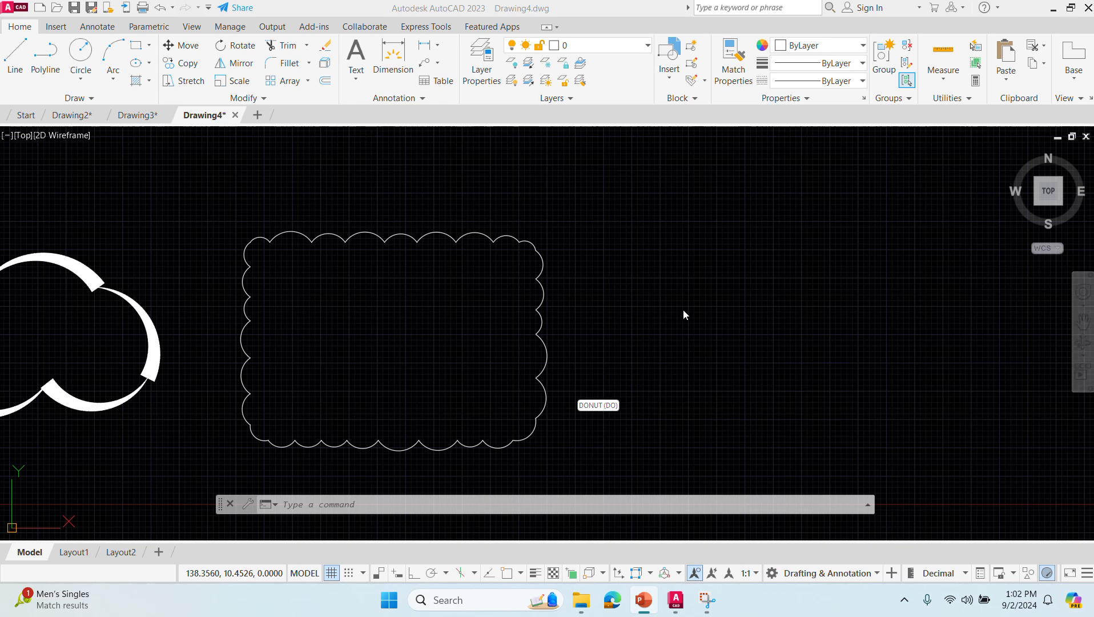
left_click(728, 331)
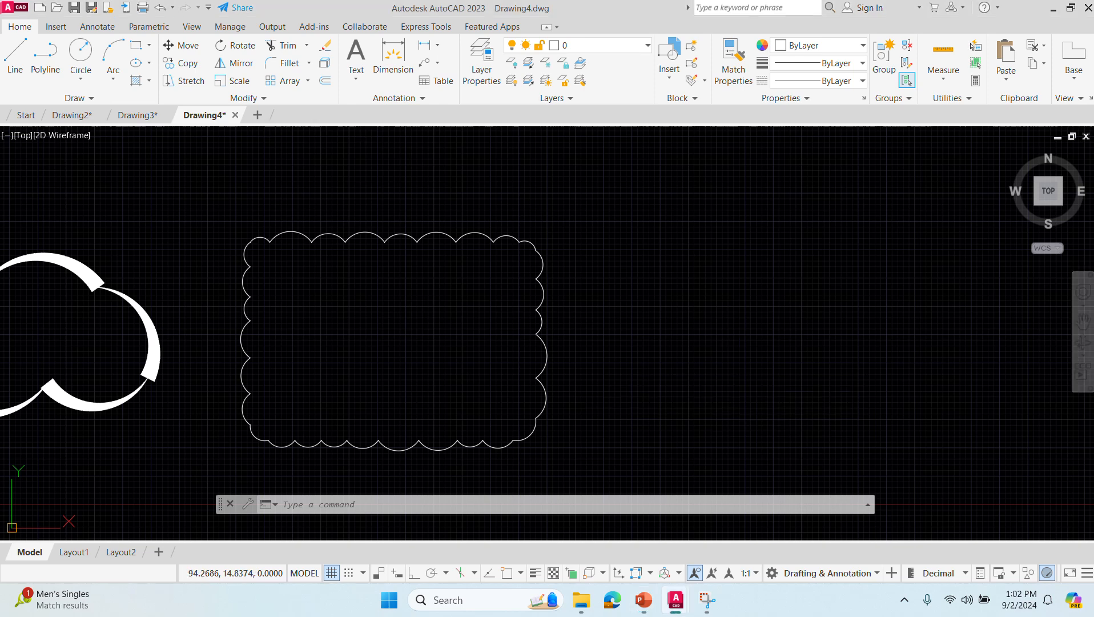
left_click(730, 365)
- Start the DONUT command with an inside diameter of 10 and an outside diameter of 20
middle_click_drag(728, 367, 258, 329)
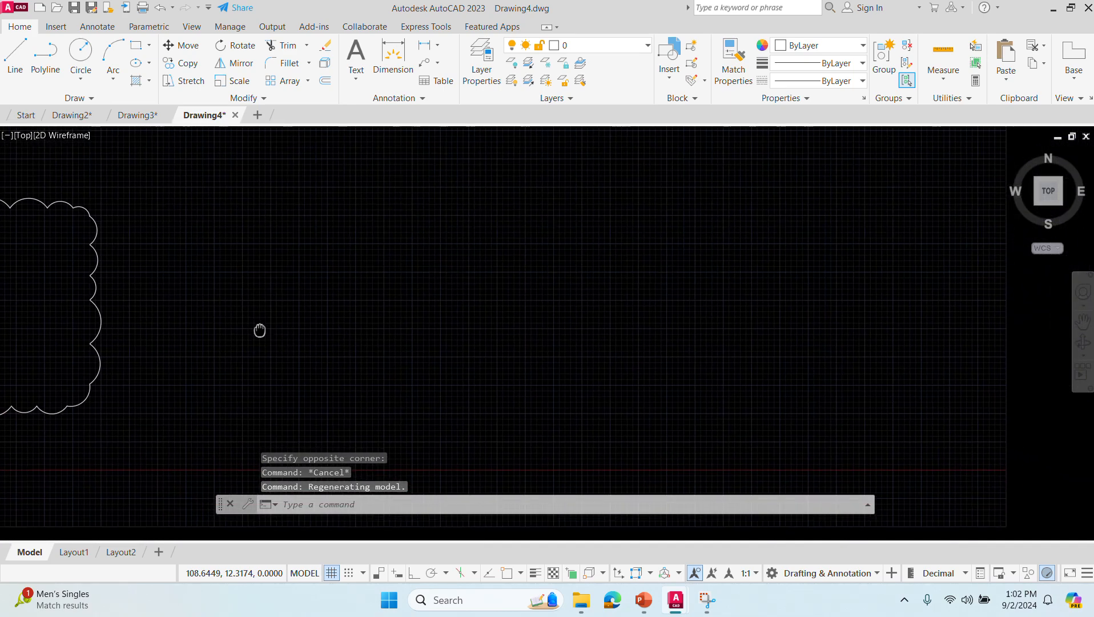
left_click(372, 511)
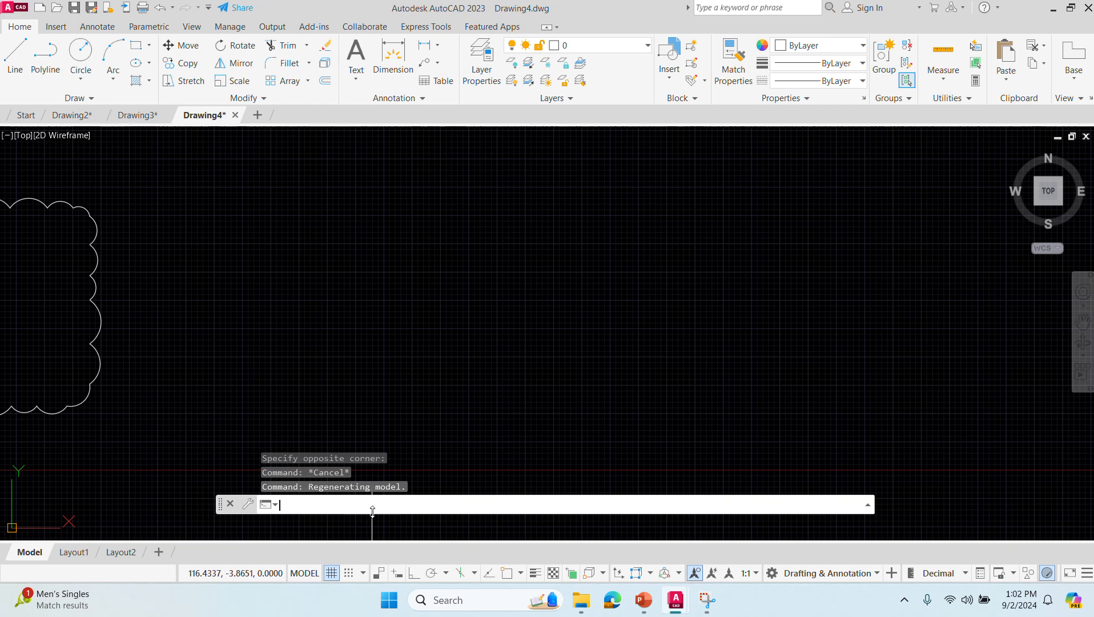
type("DONUT")
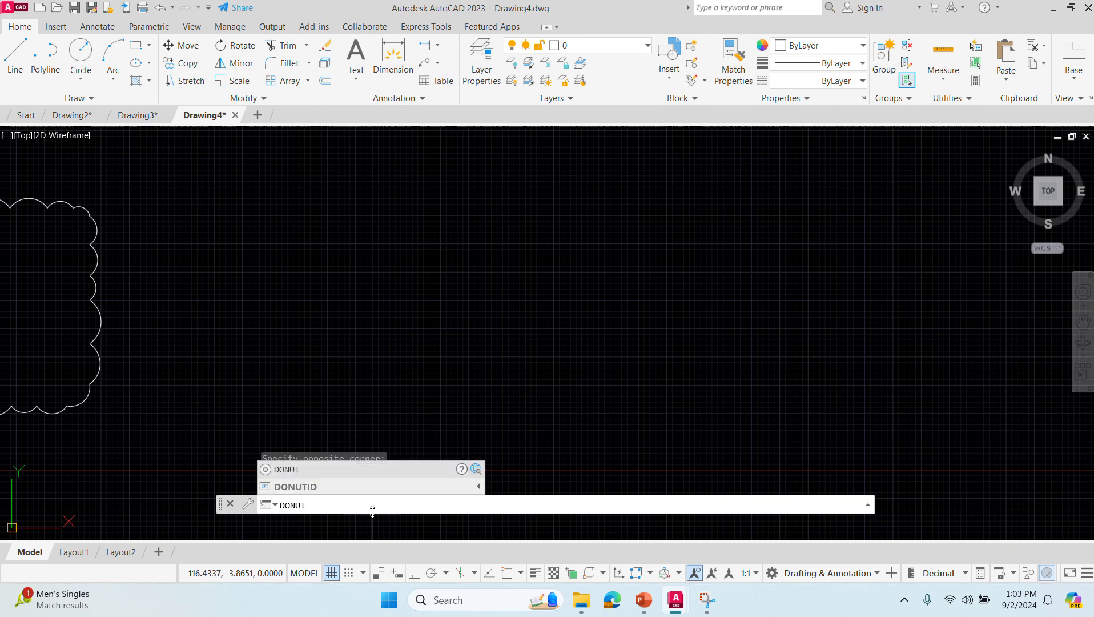
key("Return")
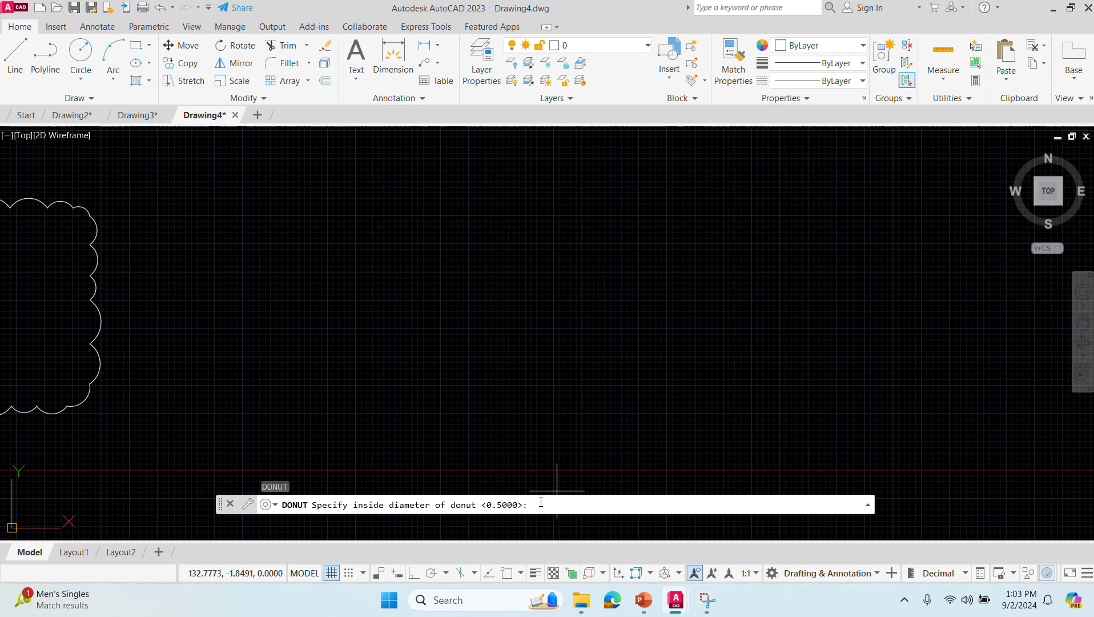
type("10")
key("Return")
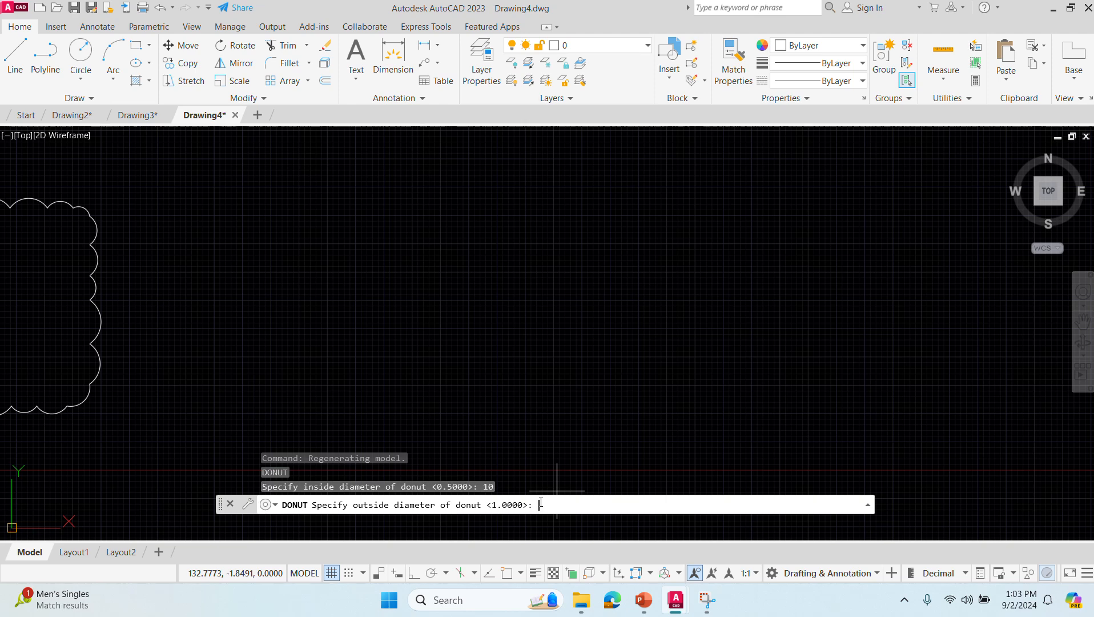
type("20")
key("Return")
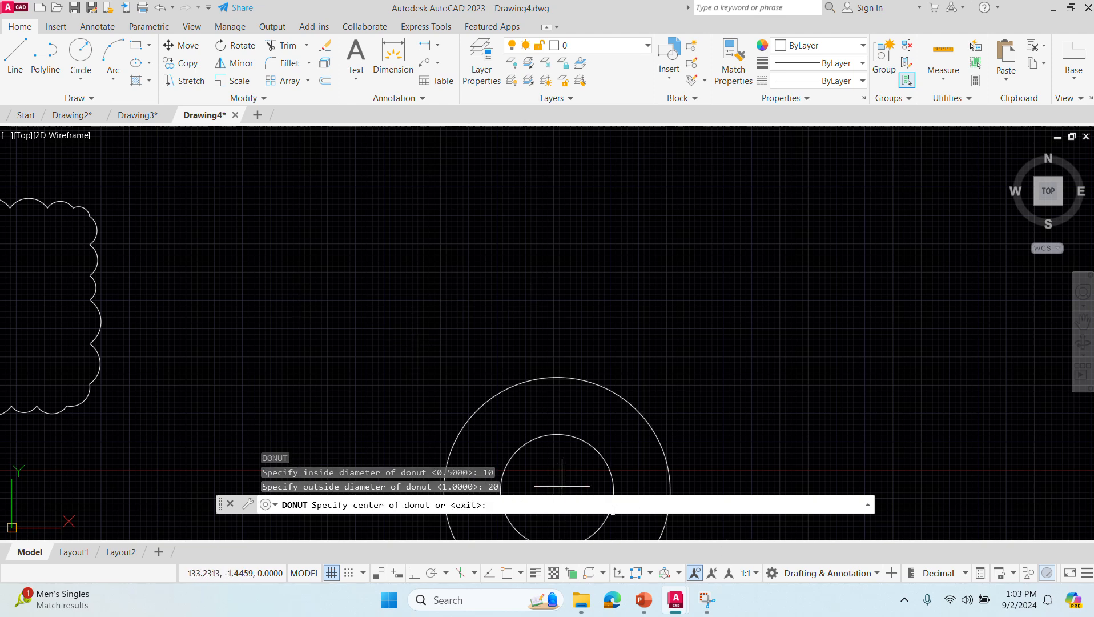
- Place four donuts to the right of the small-arc revision cloud, three side by side and one below the first two
left_click(286, 246)
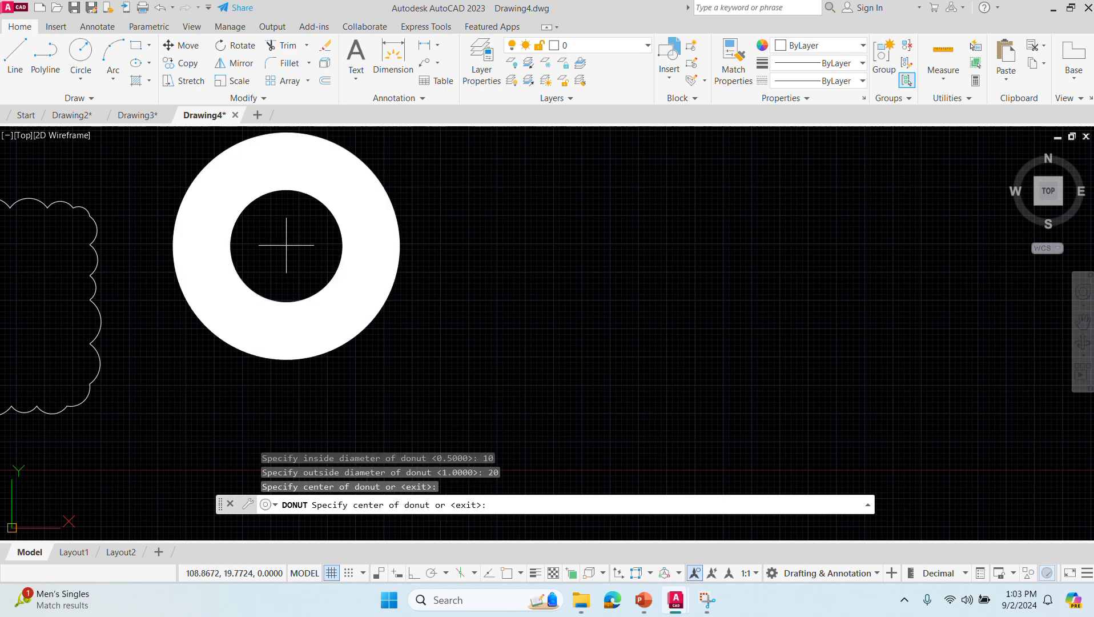
left_click(589, 254)
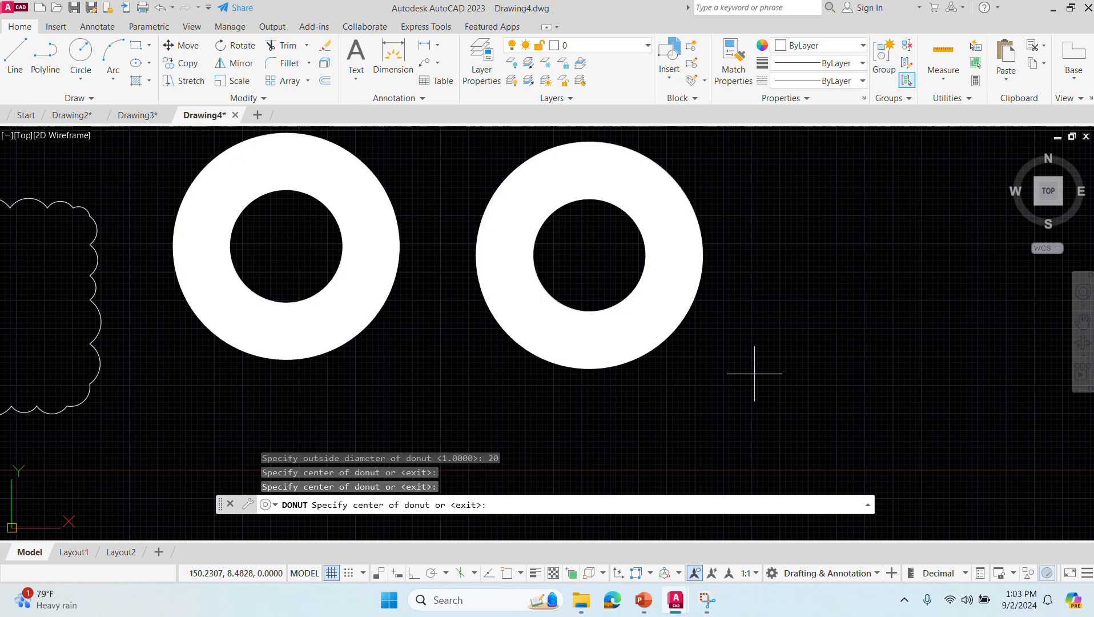
scroll(816, 366, "down", 2)
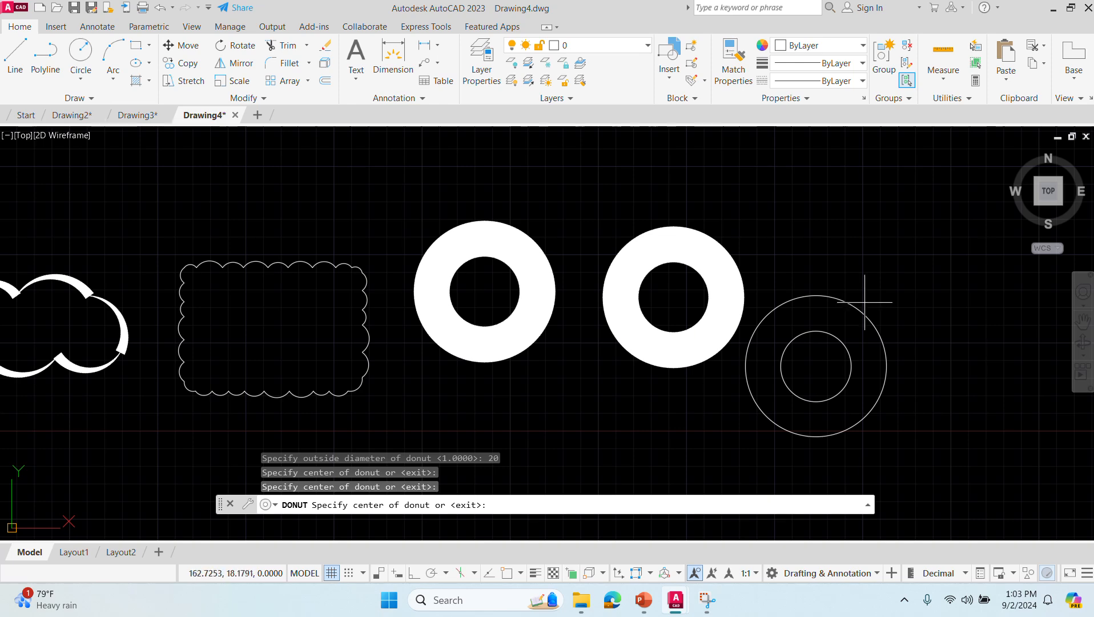
left_click(853, 260)
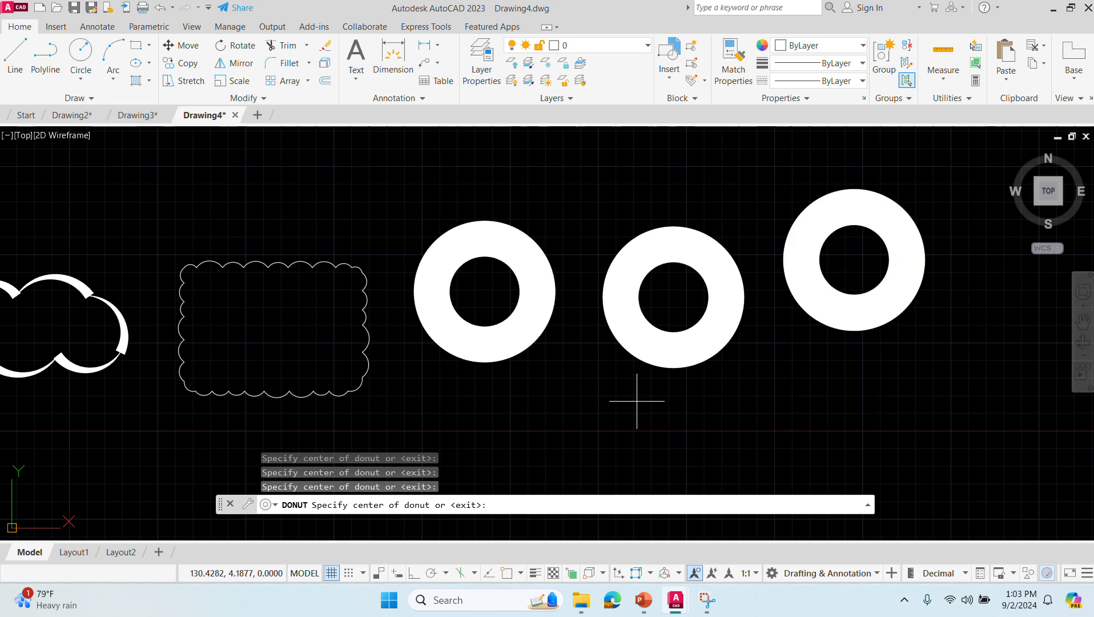
left_click(553, 427)
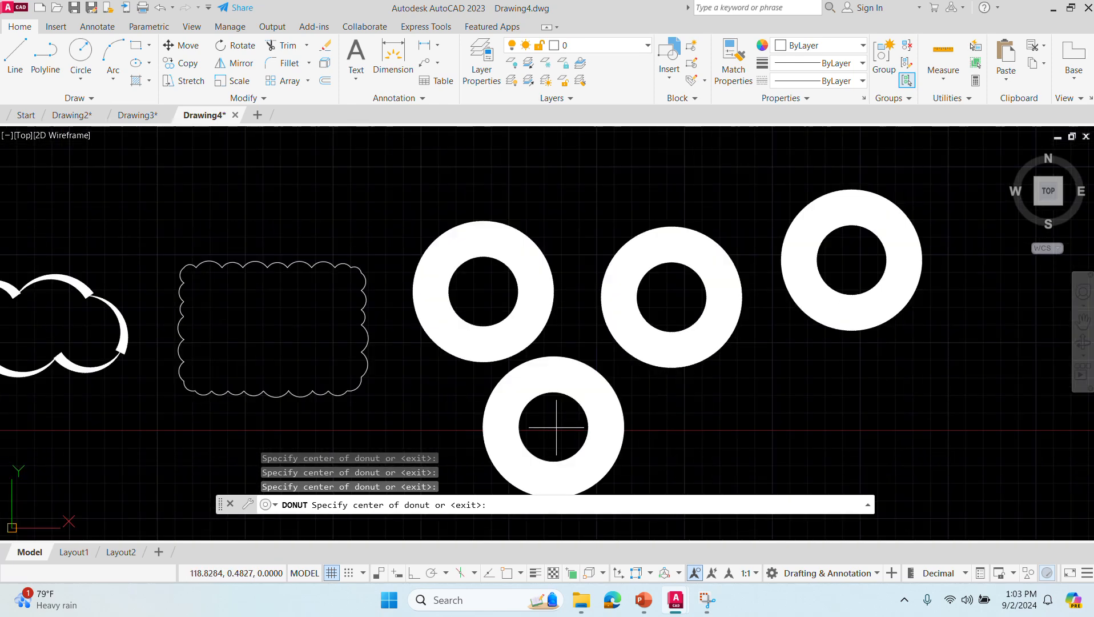
- Place a fifth donut below the gap between the second and third donuts and end the DONUT command
left_click(793, 419)
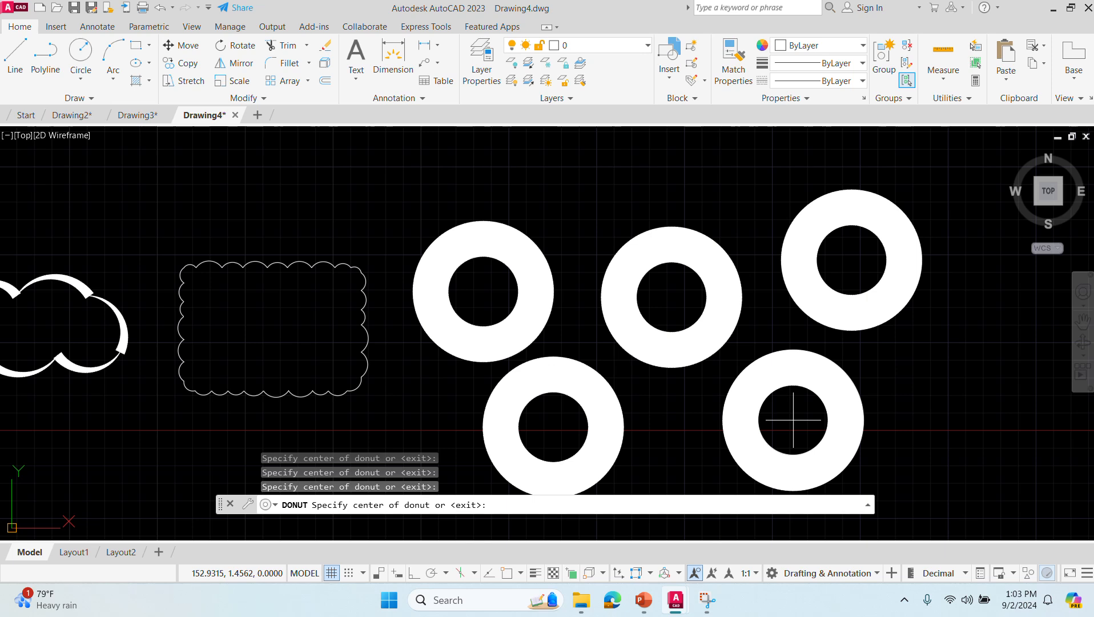
key("Escape")
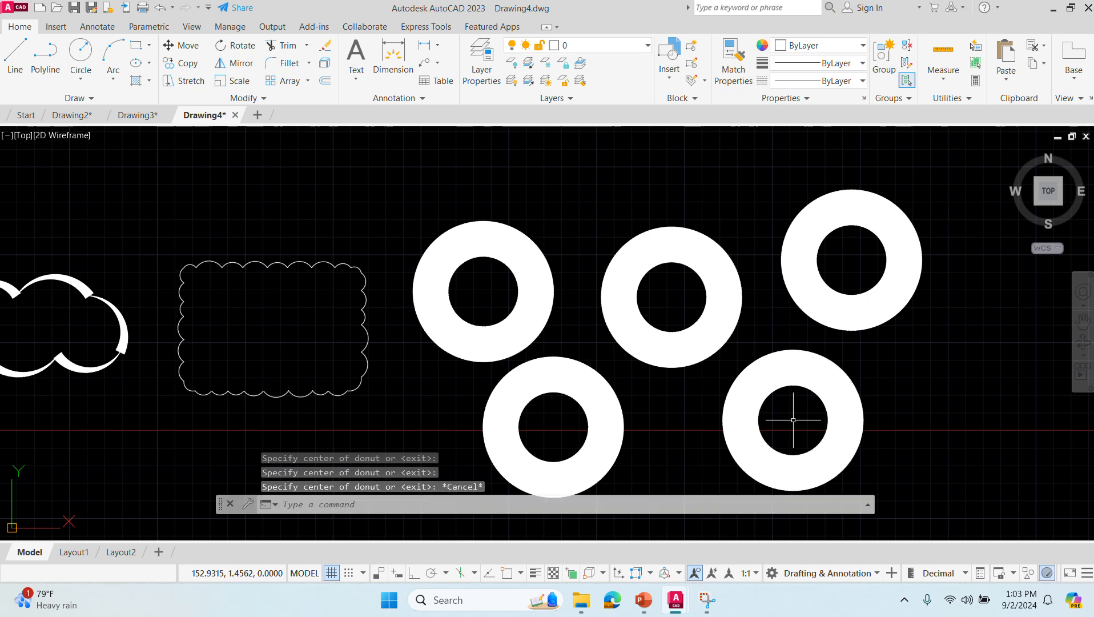
left_click(366, 503)
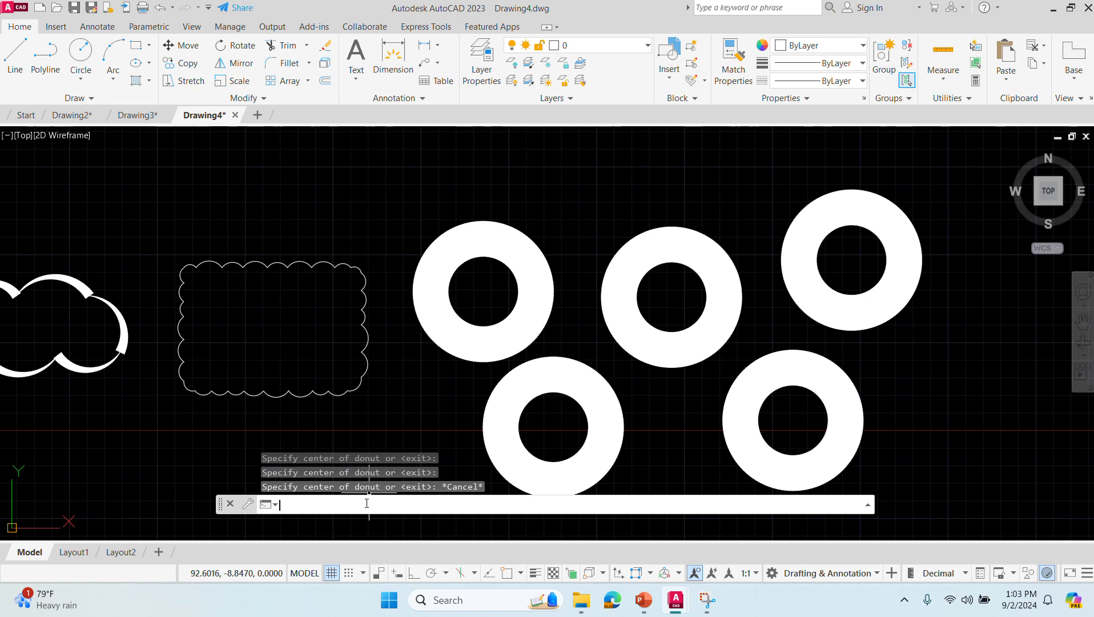
type("donut")
key("Return")
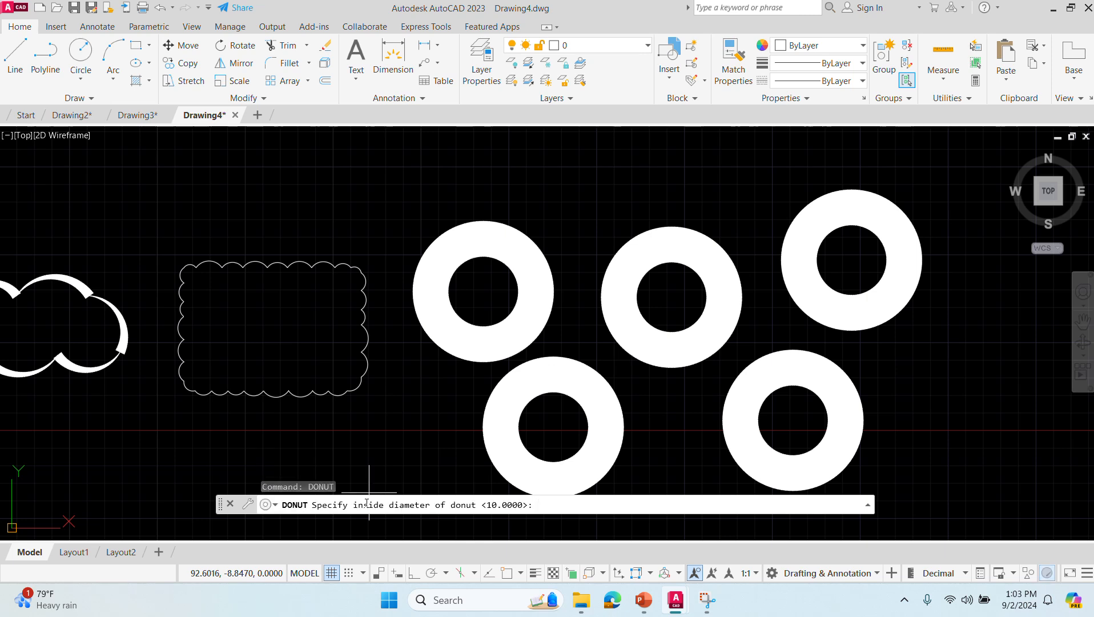
type("10")
key("Return")
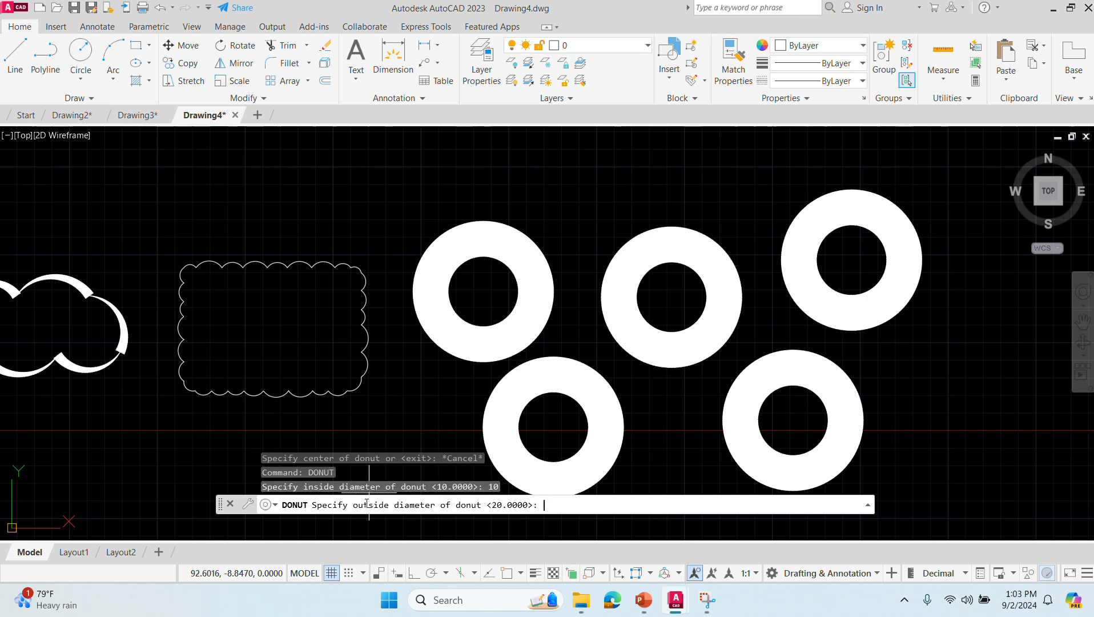
left_click(231, 504)
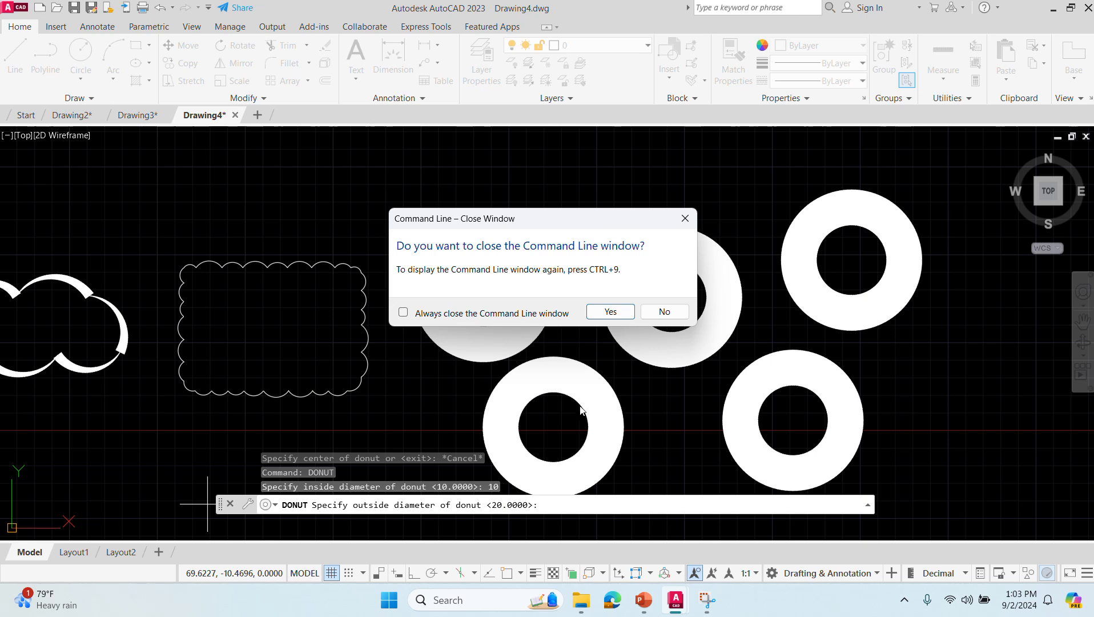
left_click(663, 312)
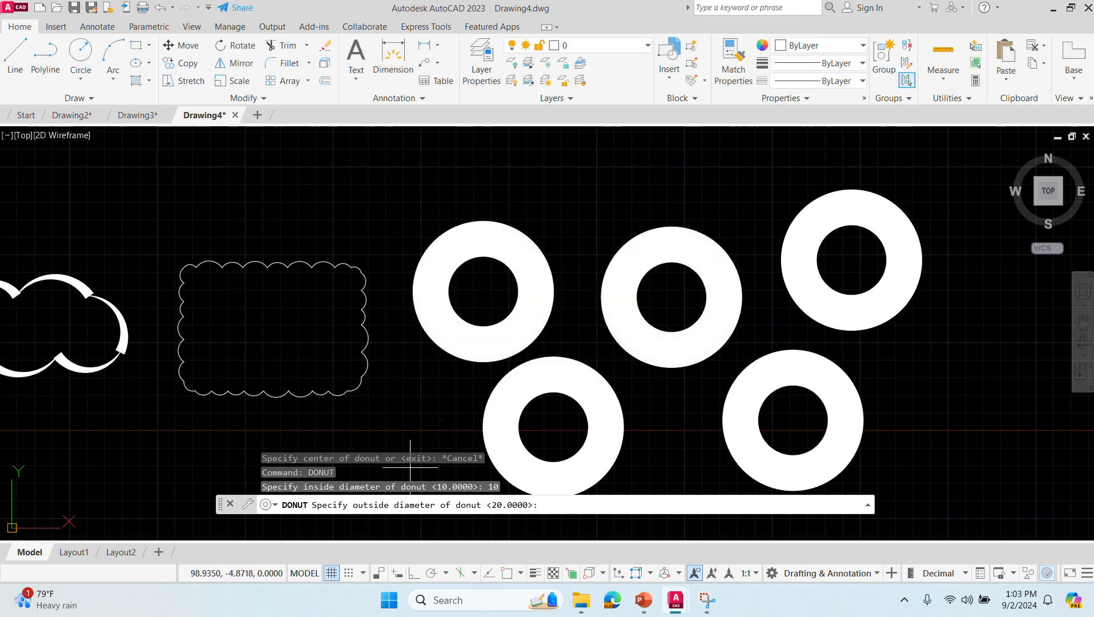
- Start the DONUT command with an inside diameter of 0 and an outside diameter of 20
type("donut")
key("Return")
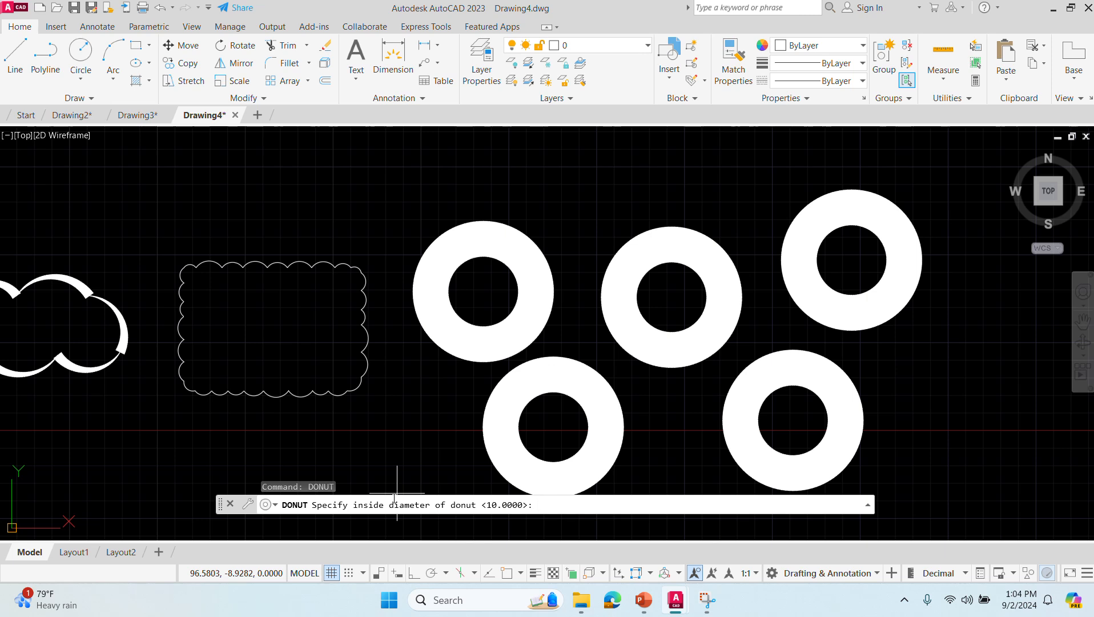
type("0")
key("Return")
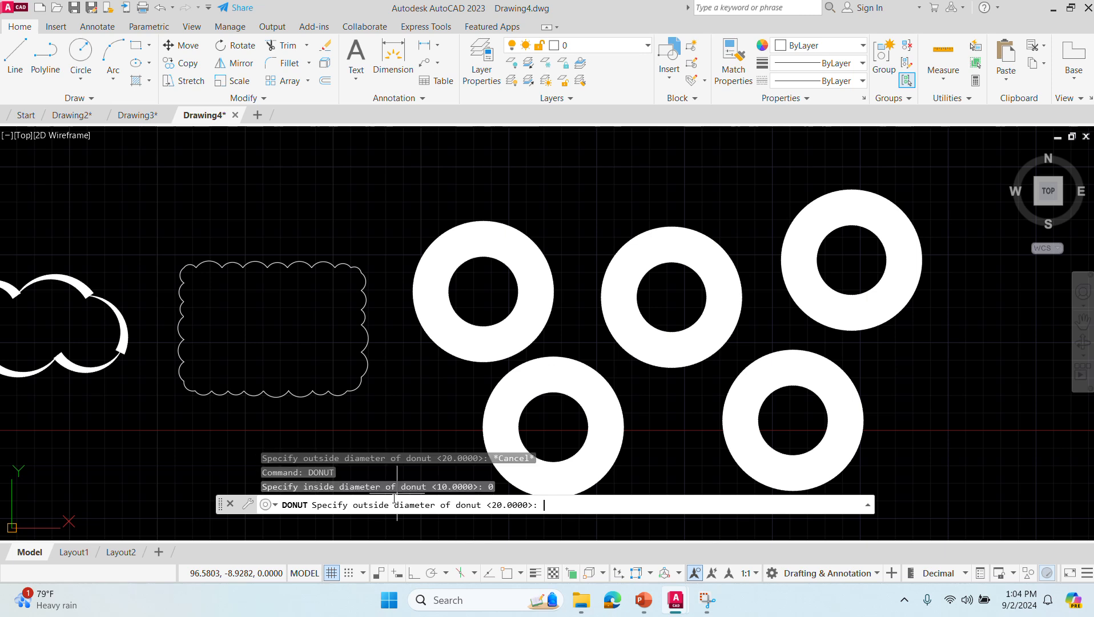
type("20")
key("Return")
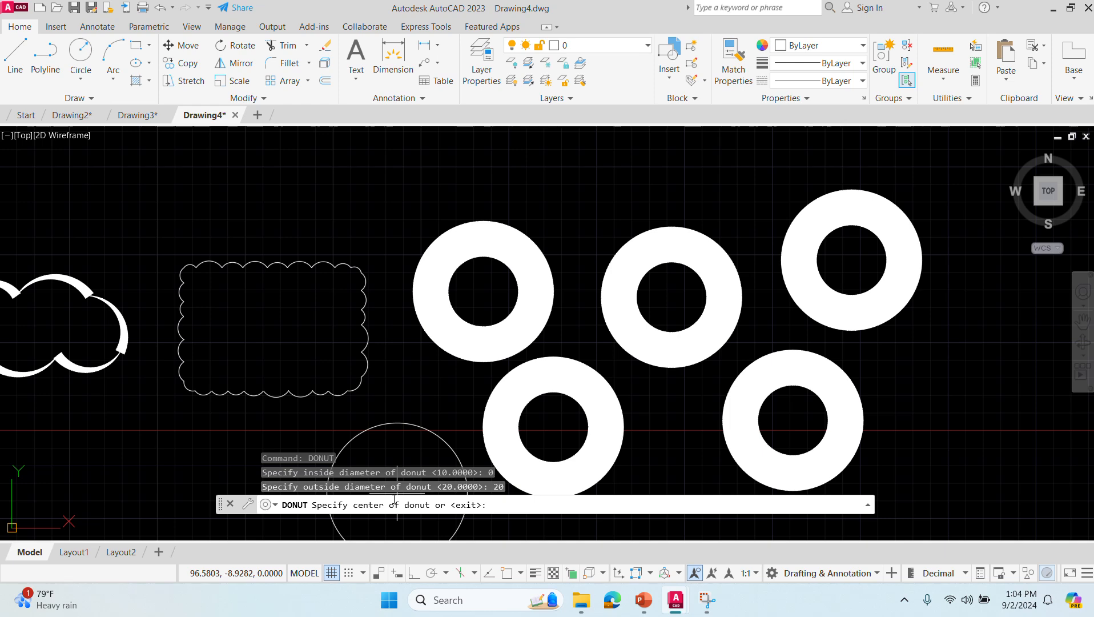
- Place five solid donuts around the ring-shaped ones, three along their right side and two below them
scroll(596, 204, "down", 4)
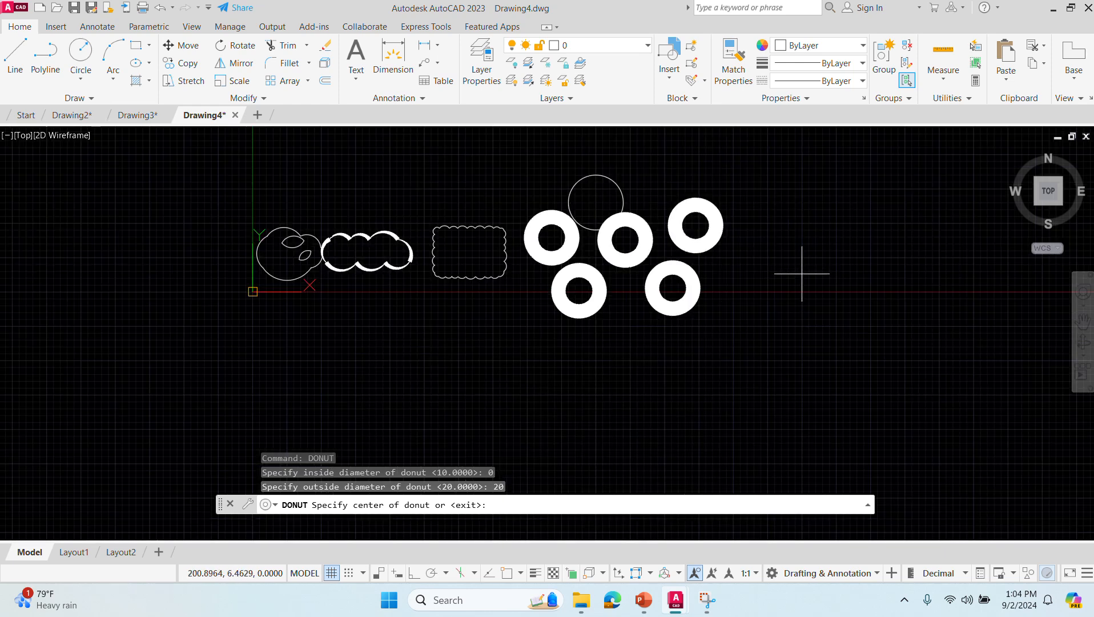
left_click(773, 267)
left_click(750, 353)
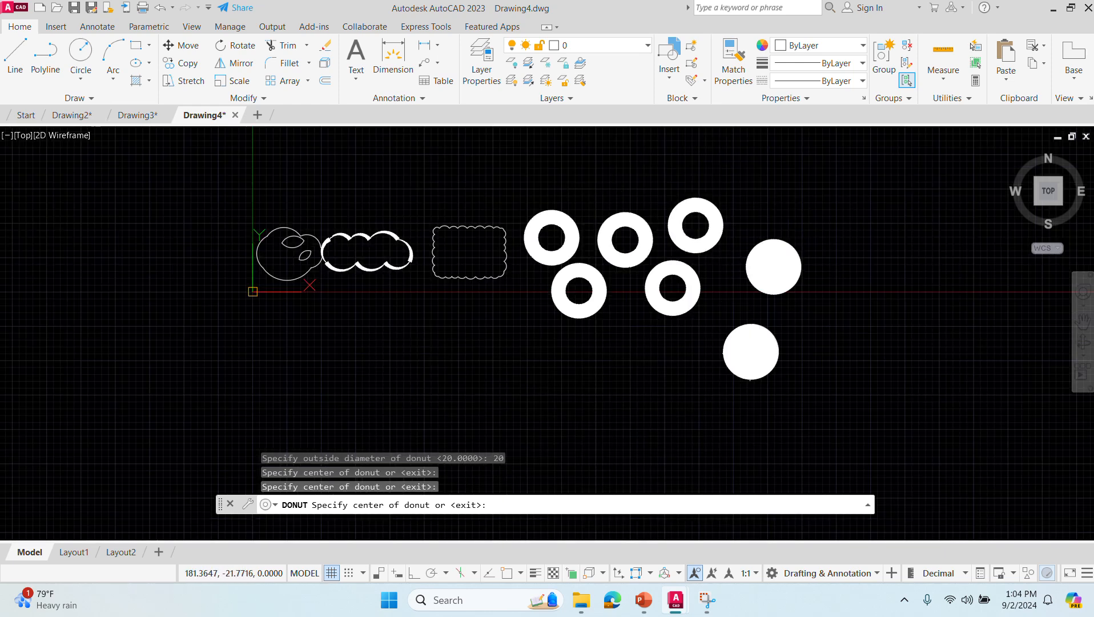
left_click(649, 384)
left_click(551, 382)
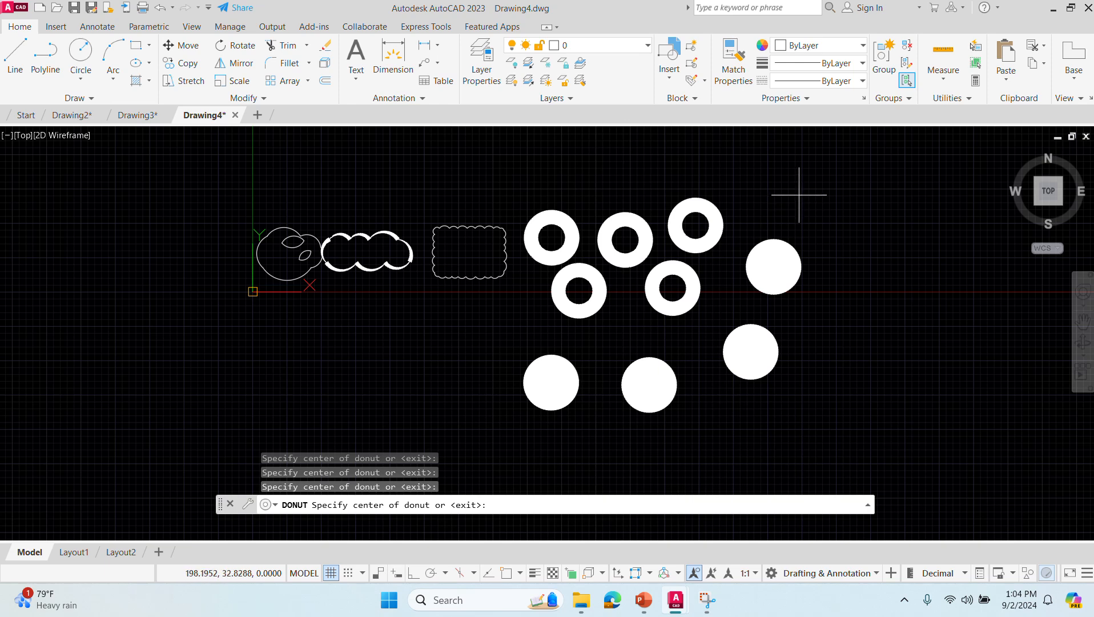
left_click(788, 177)
key("Escape")
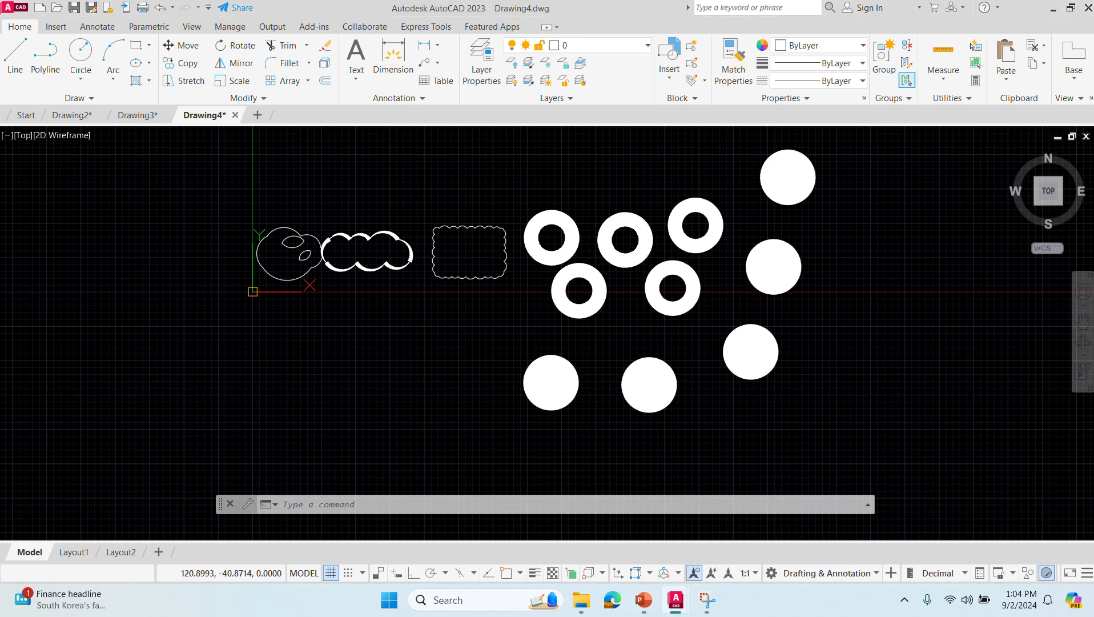
- Start the SPLINE command with the Fit creation method in the empty area to the right of the solid donuts
scroll(320, 359, "down", 2)
mouse_move(858, 343)
middle_mouse_down()
mouse_move(320, 358)
mouse_move(239, 398)
middle_mouse_up()
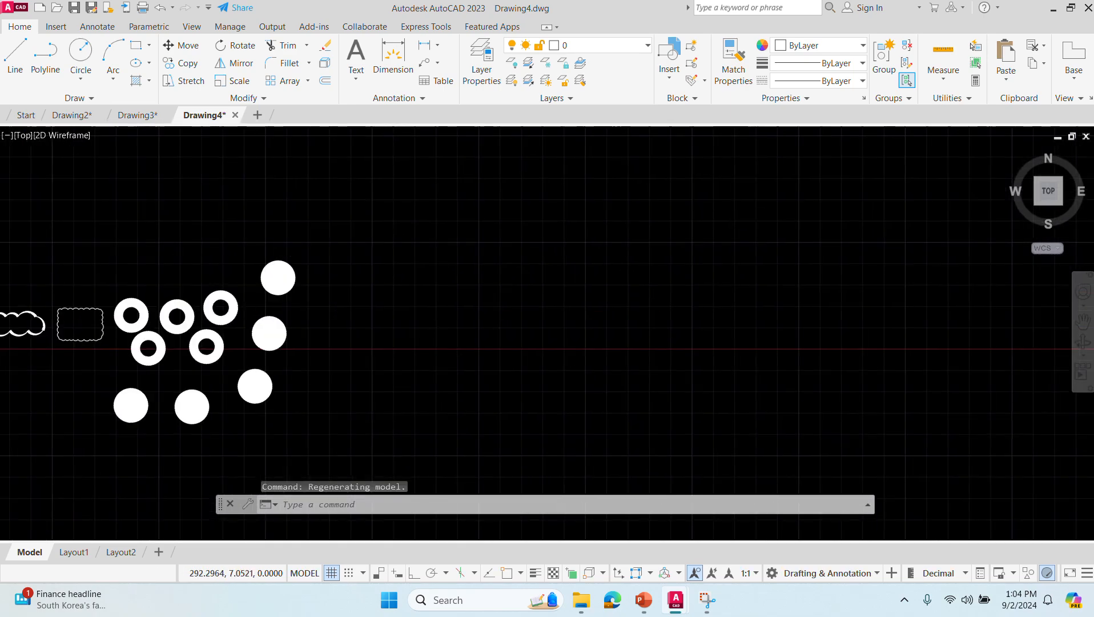
scroll(446, 336, "up", 2)
middle_click_drag(444, 335, 385, 312)
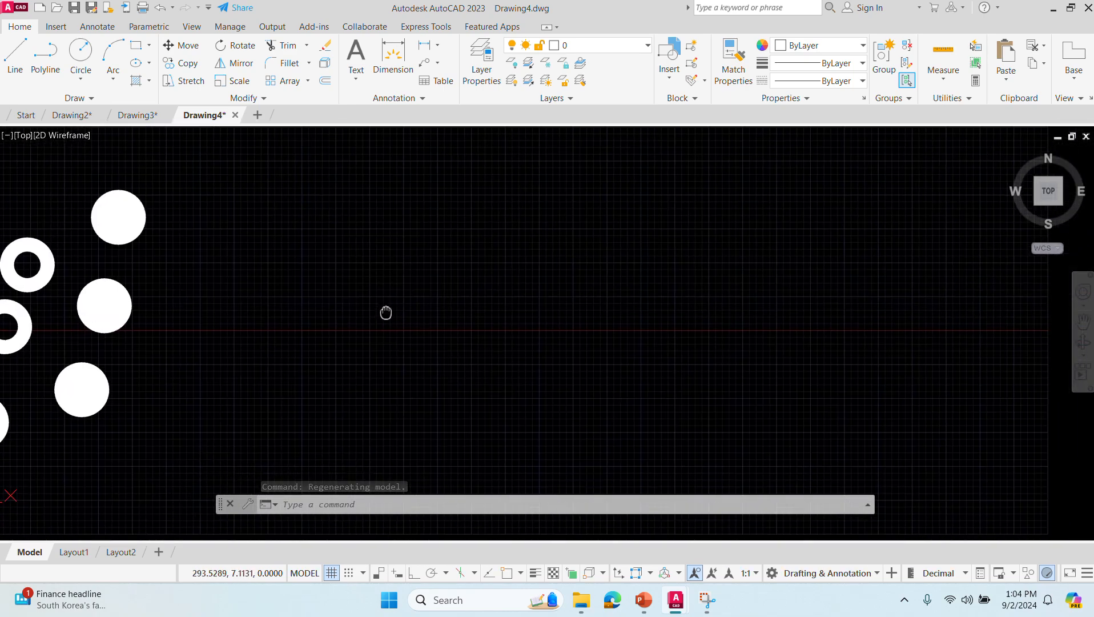
scroll(386, 312, "up", 2)
left_click(335, 499)
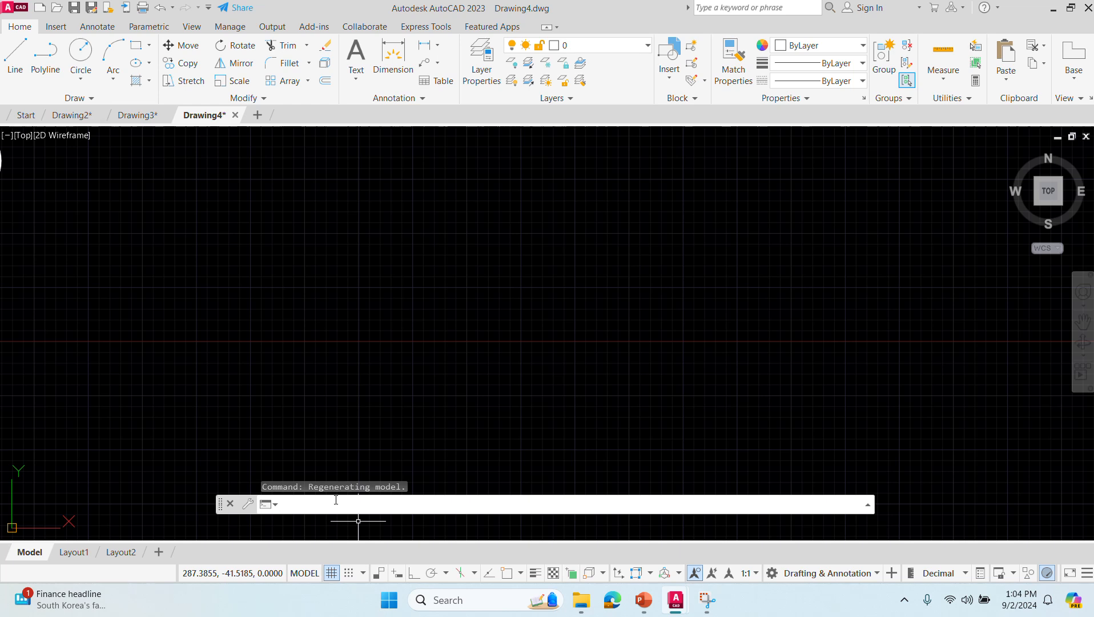
type("SPL")
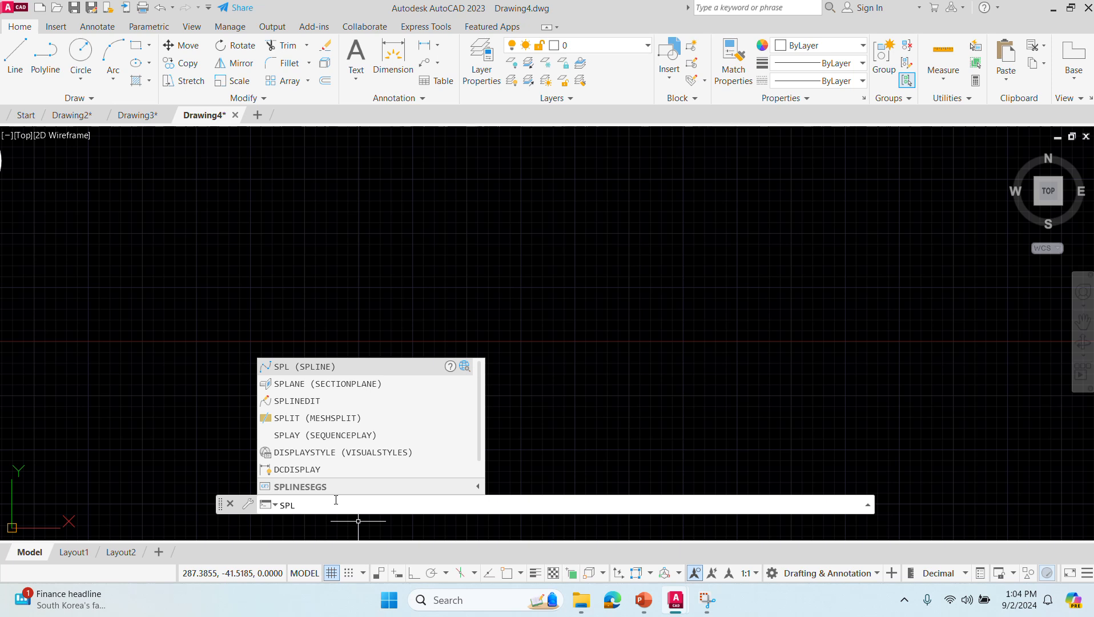
key("Return")
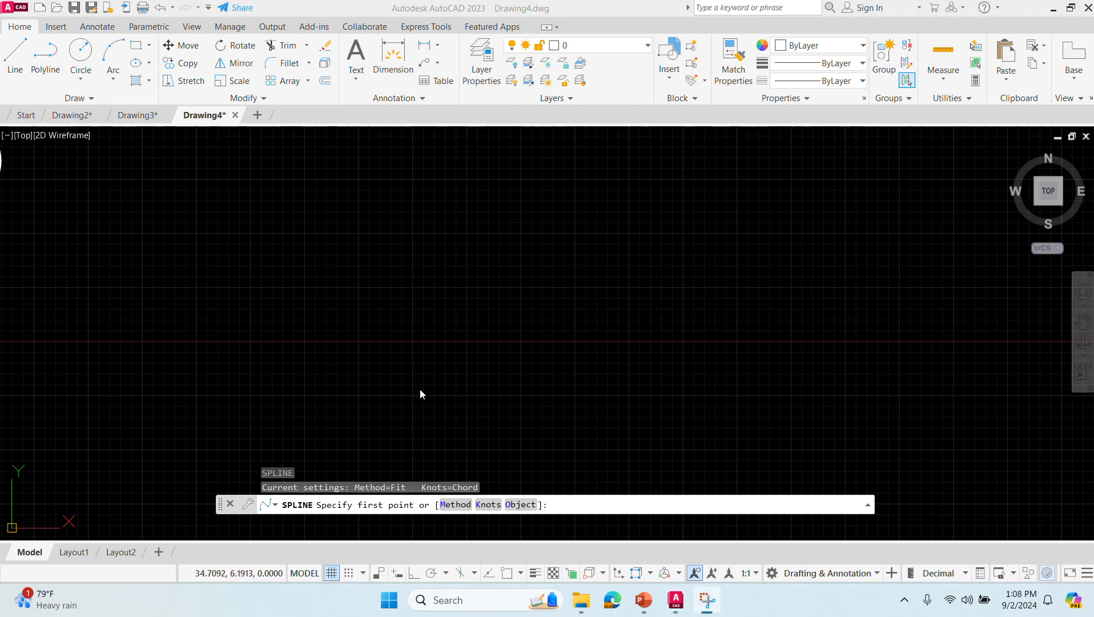
left_click(449, 506)
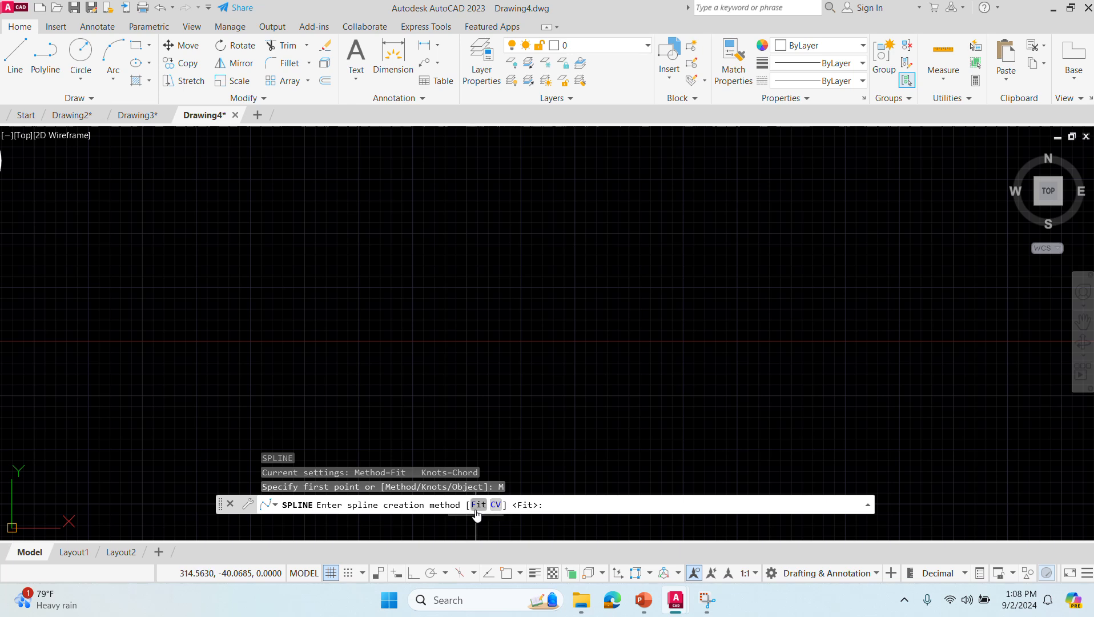
left_click(477, 508)
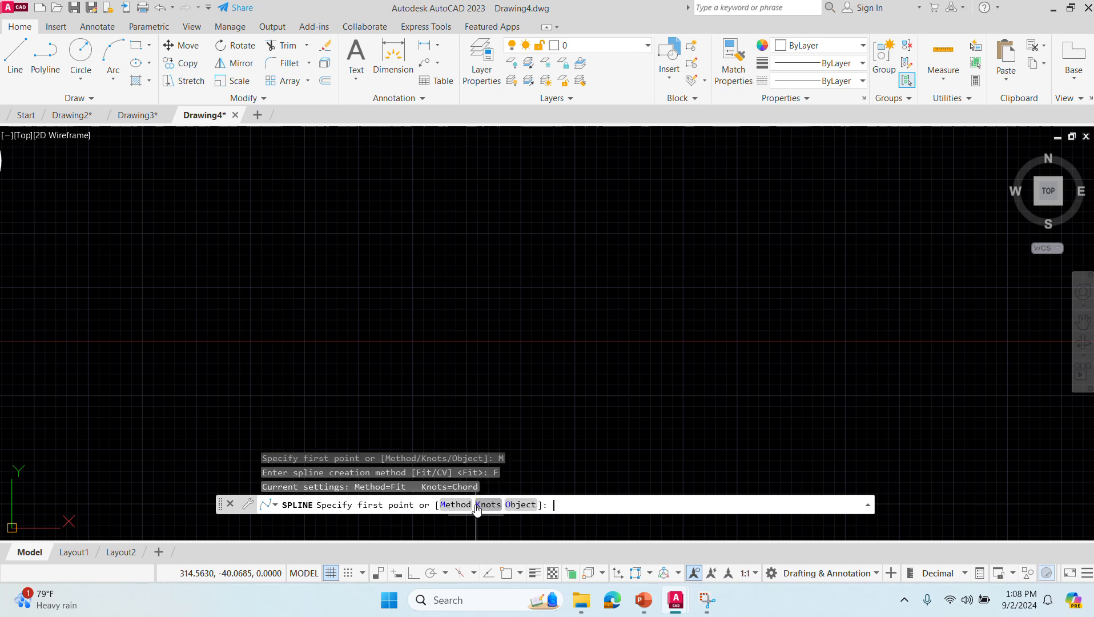
- Try to draw a wavy open spline of alternating peaks and valleys across the empty area
left_click(120, 426)
left_click(239, 218)
left_click(301, 357)
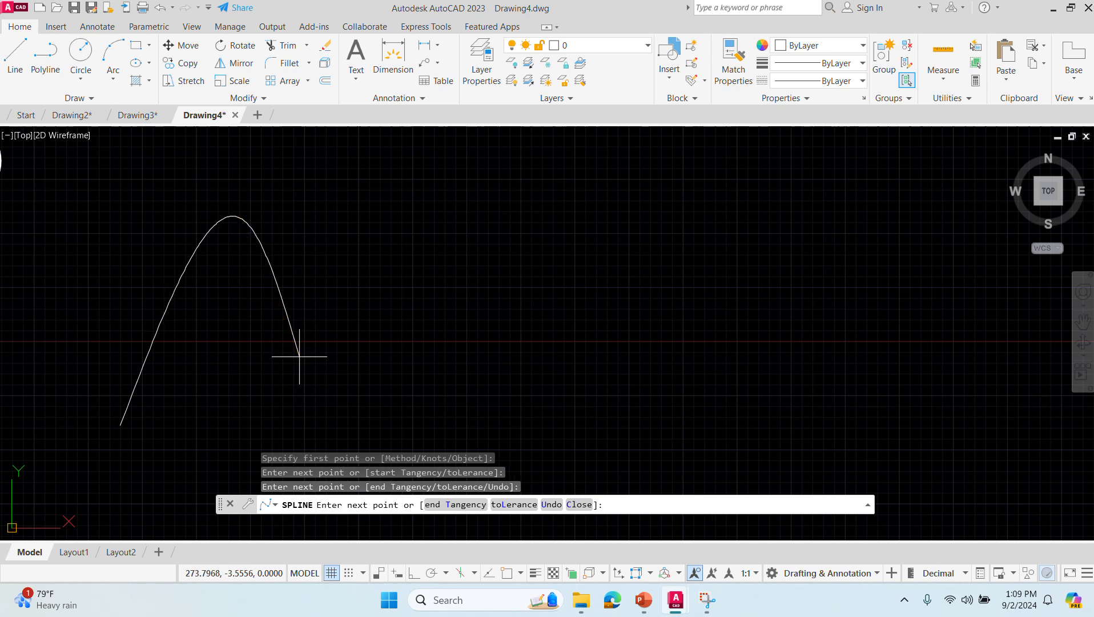
left_click(395, 200)
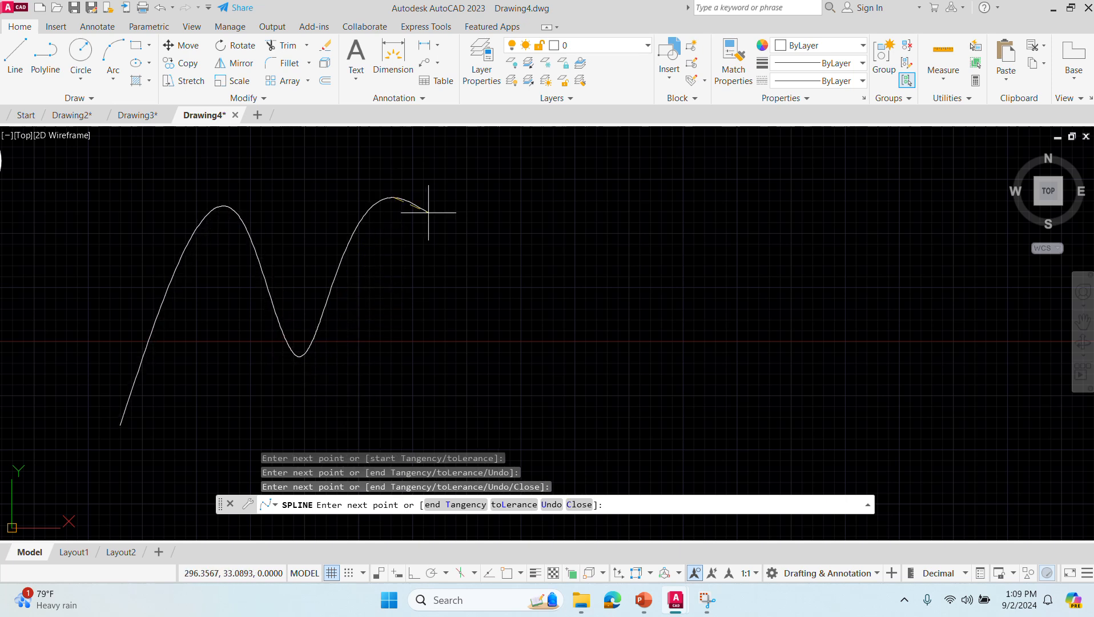
left_click(470, 394)
left_click(468, 381)
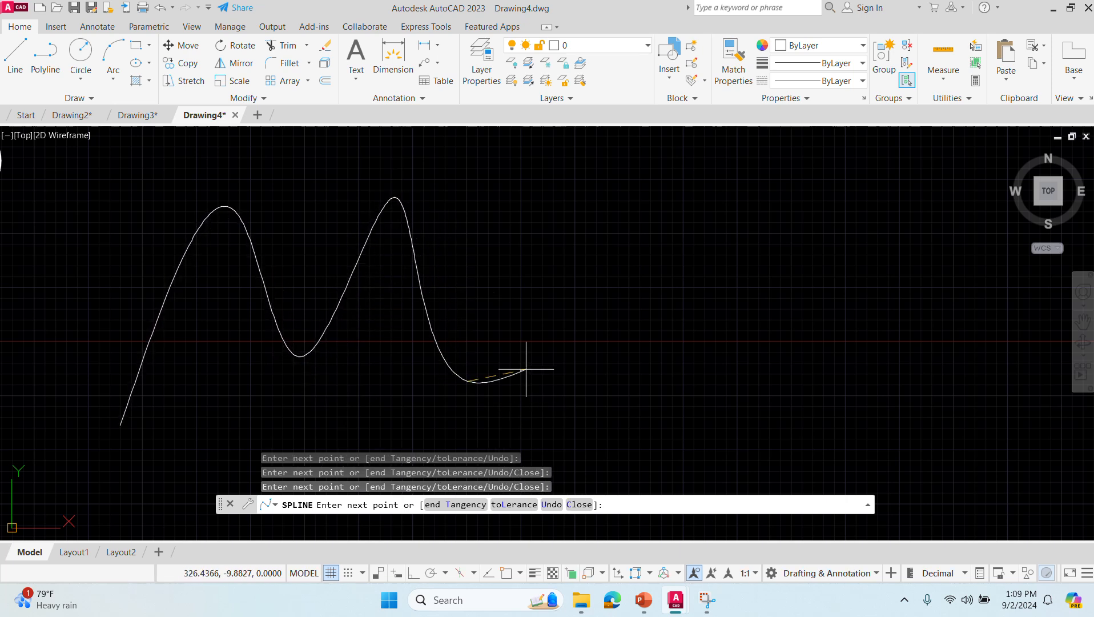
left_click(535, 192)
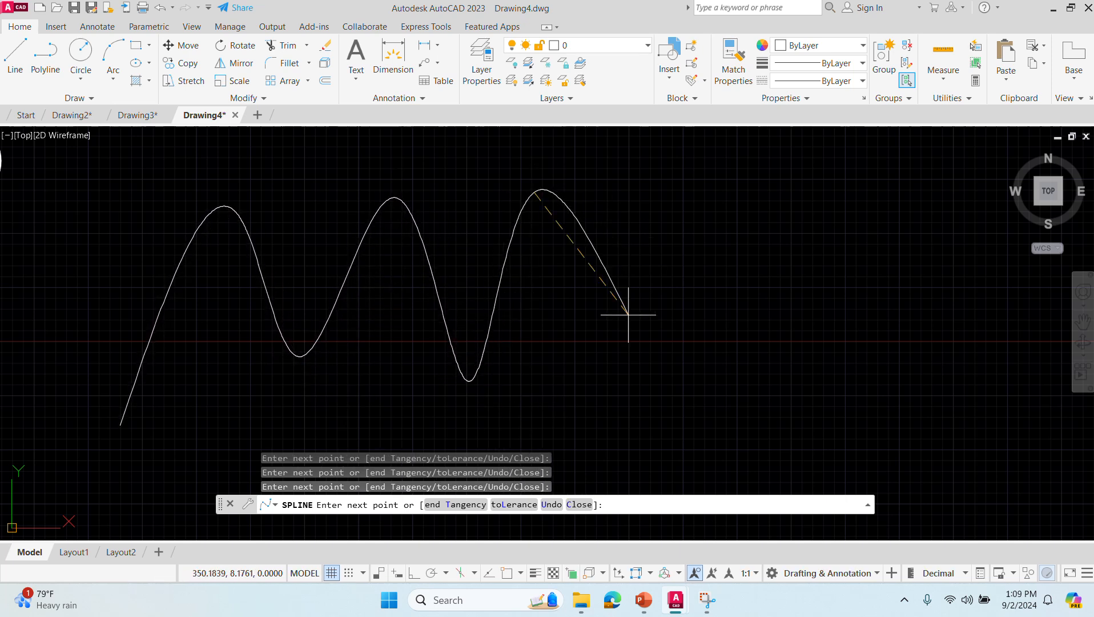
left_click(621, 382)
left_click(688, 186)
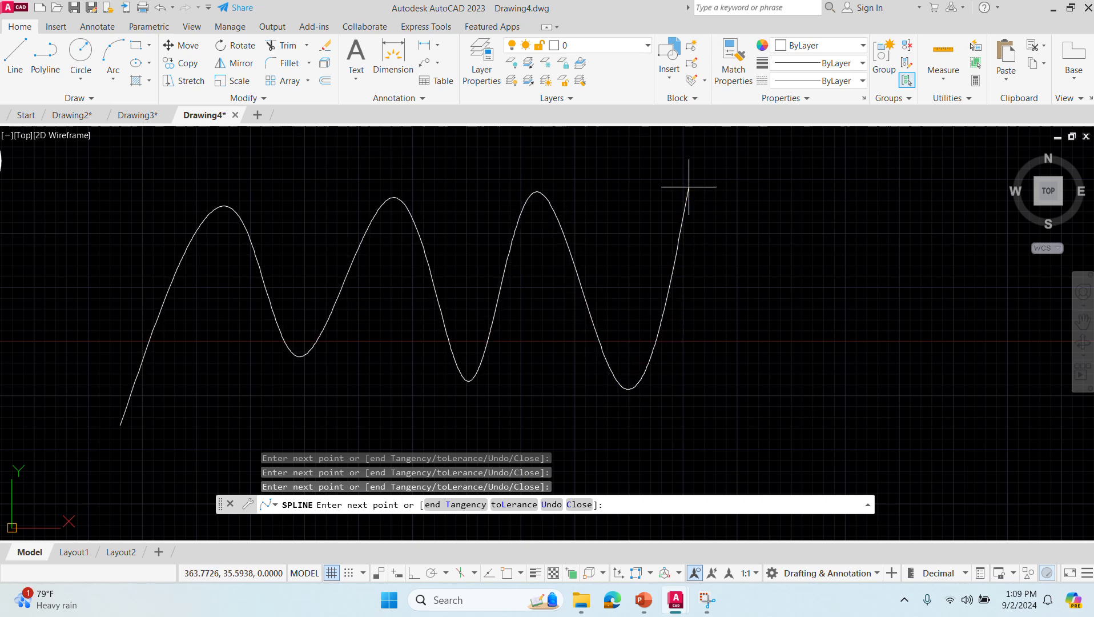
key("Escape")
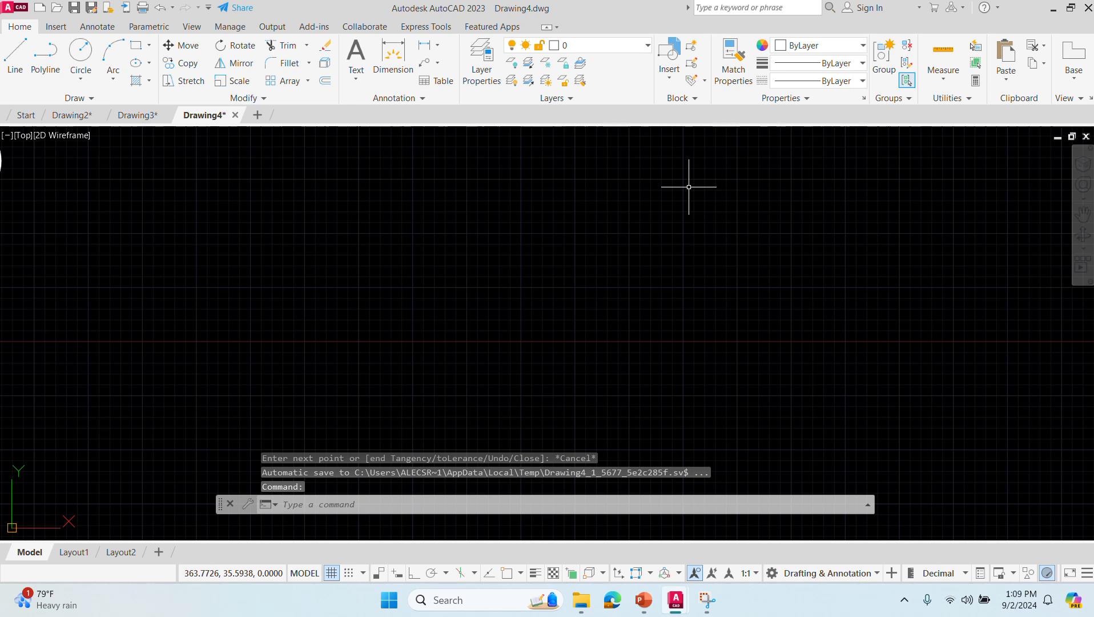
- Restart the SPLINE command and choose Fit as its creation method
left_click(314, 506)
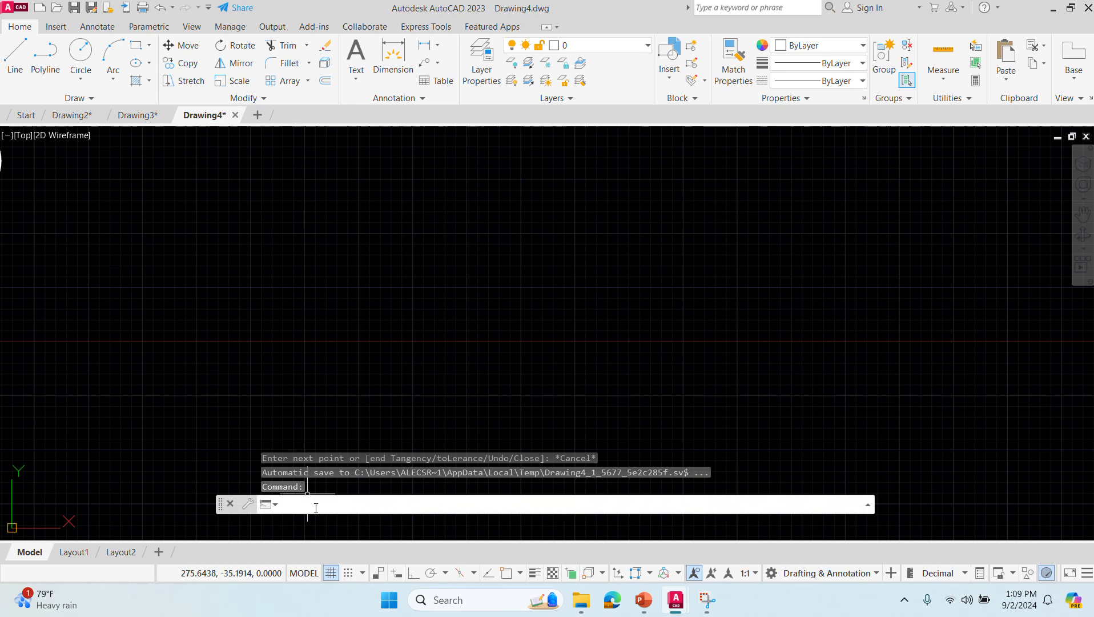
type("spline")
key("Return")
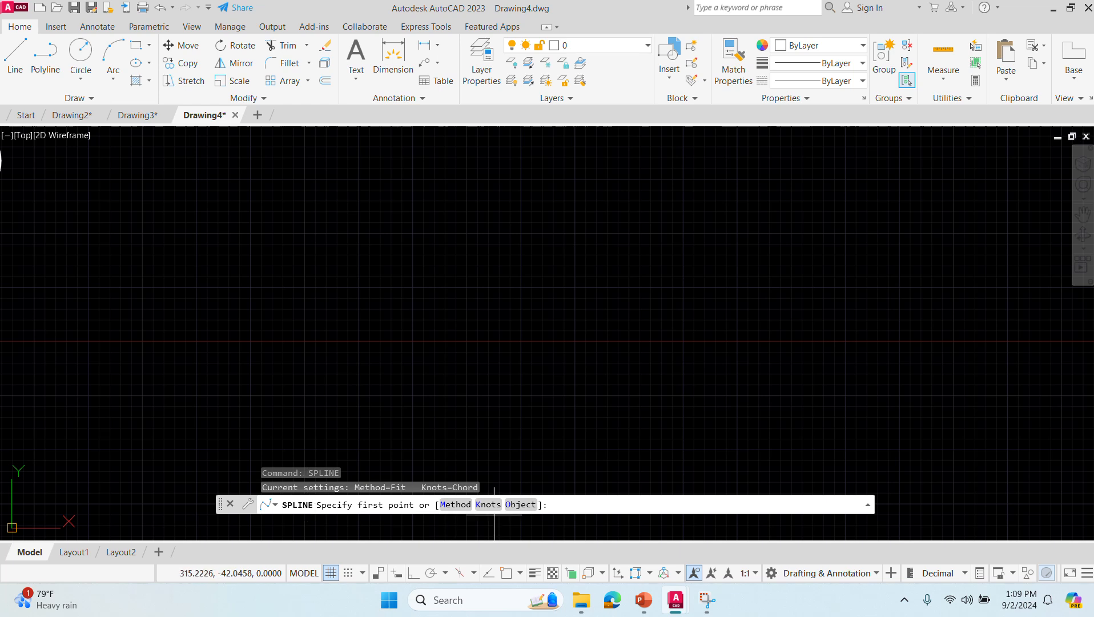
left_click(455, 504)
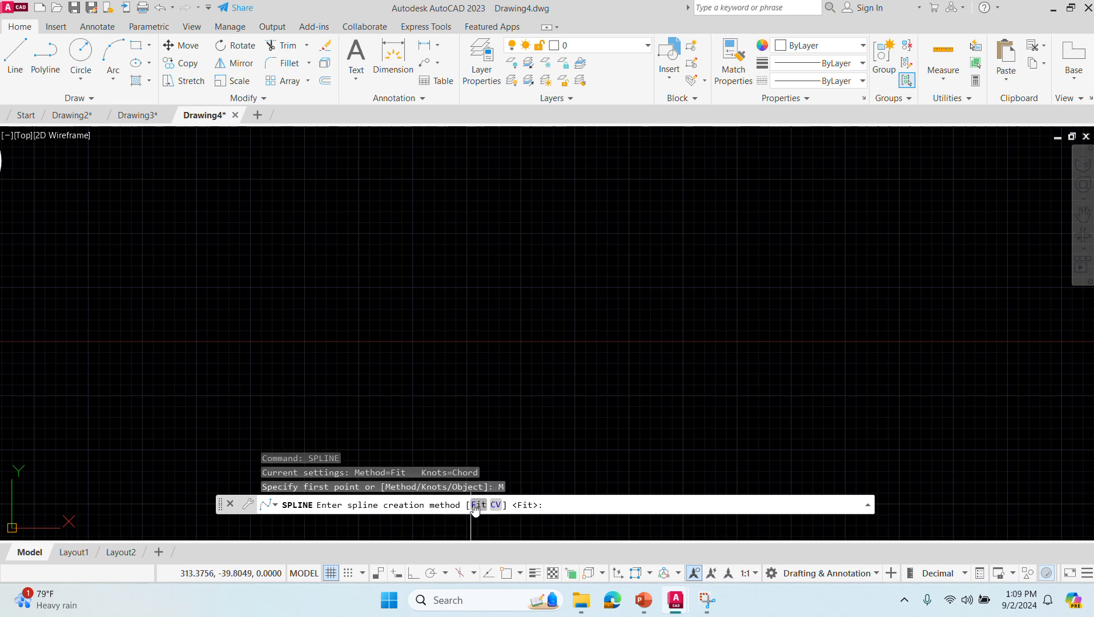
left_click(478, 505)
- Draw an open wavy spline through eight fit points, with three peaks and three valleys, across the empty area
left_click(118, 417)
left_click(224, 193)
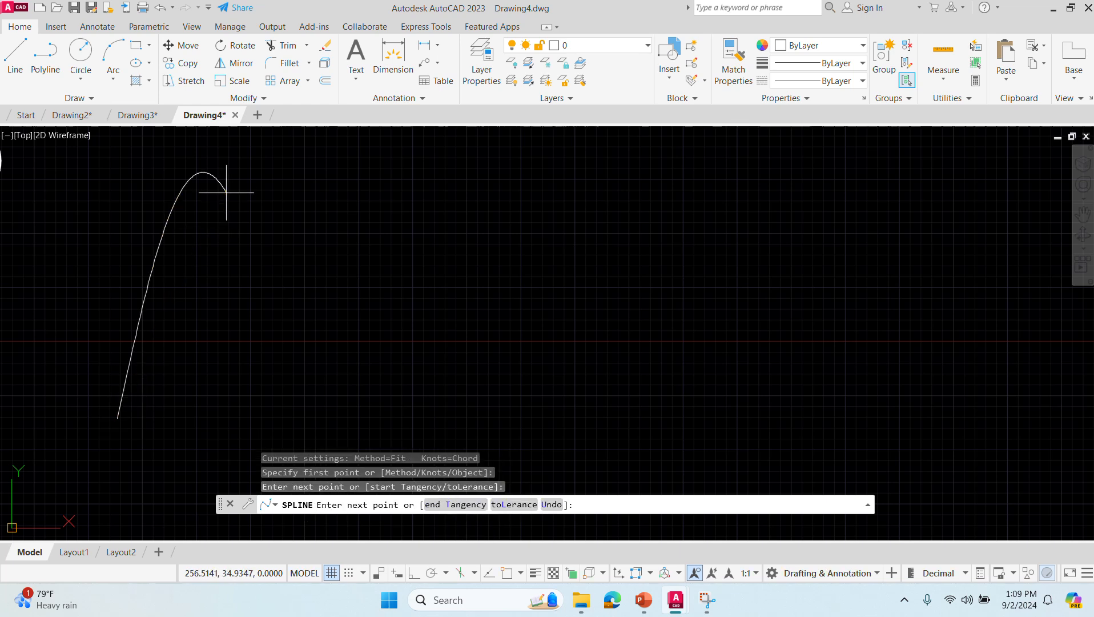
left_click(282, 394)
left_click(342, 190)
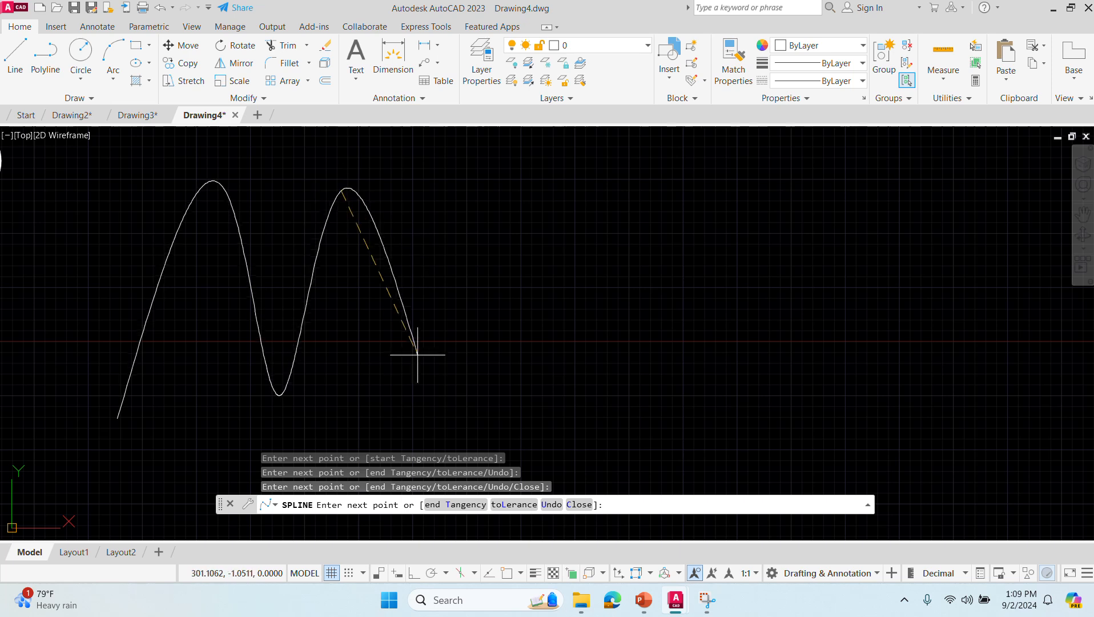
left_click(419, 378)
left_click(467, 131)
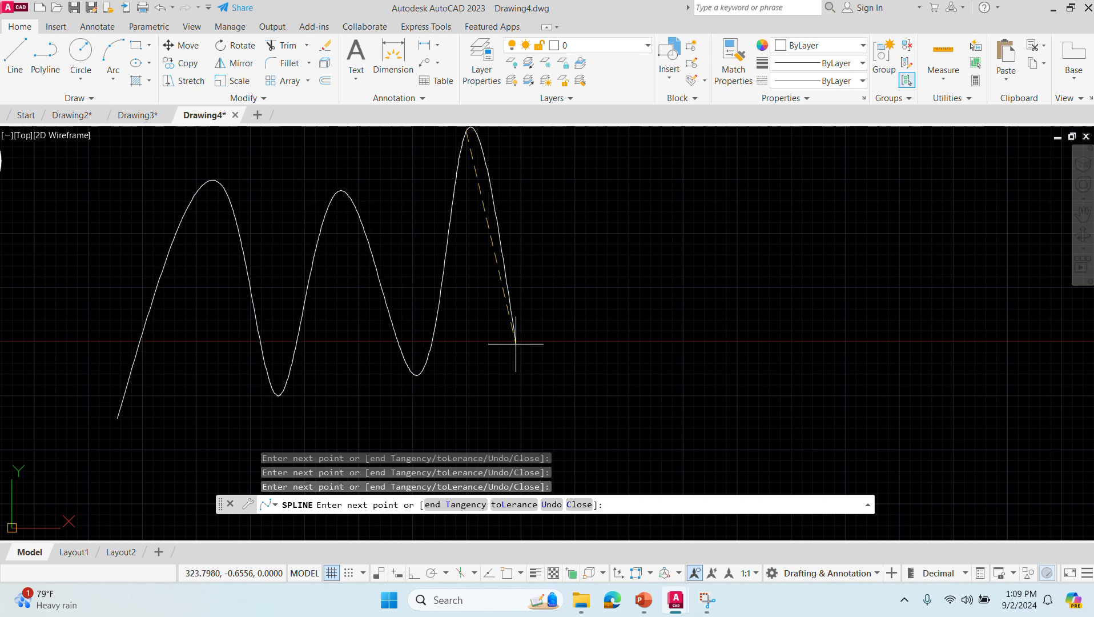
left_click(524, 427)
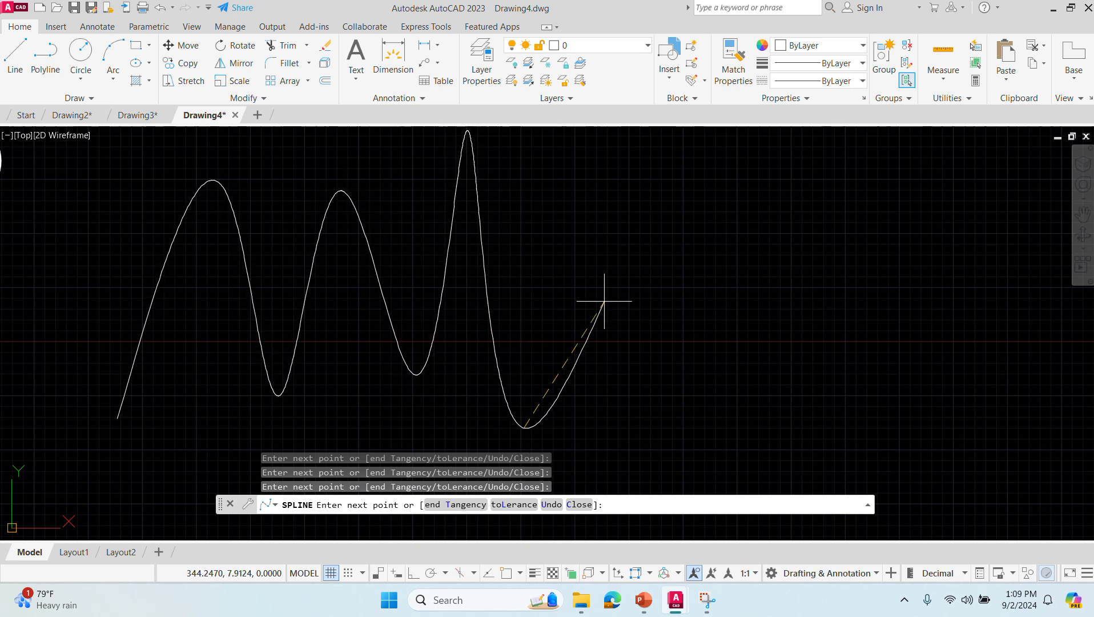
left_click(601, 252)
key("Return")
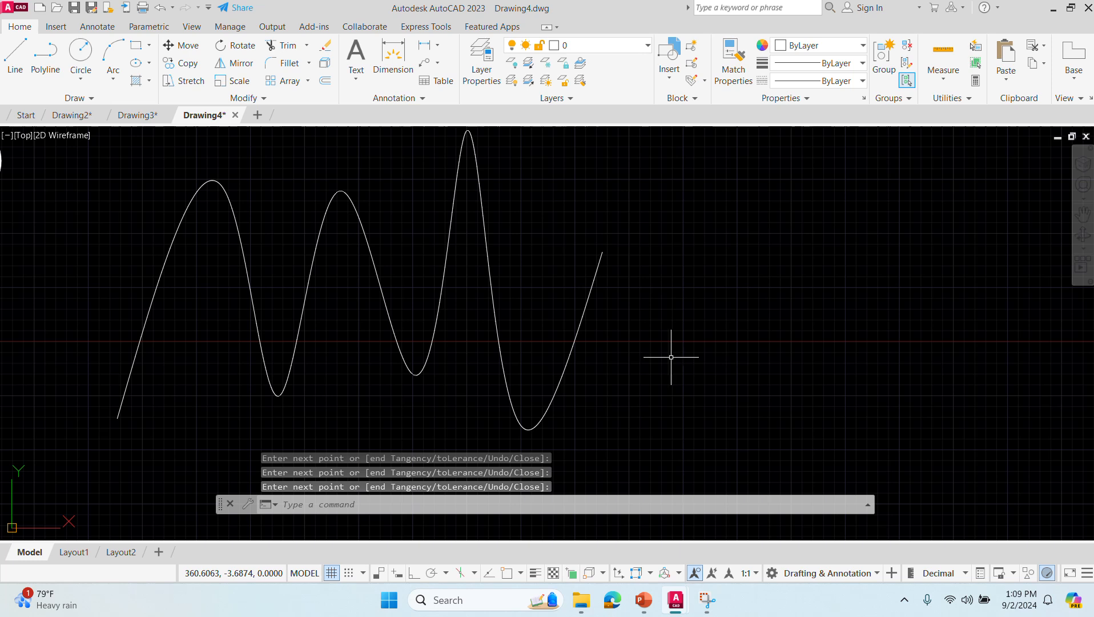
- Select the fit-point spline to examine its fit points, and clear the selection
left_click(446, 322)
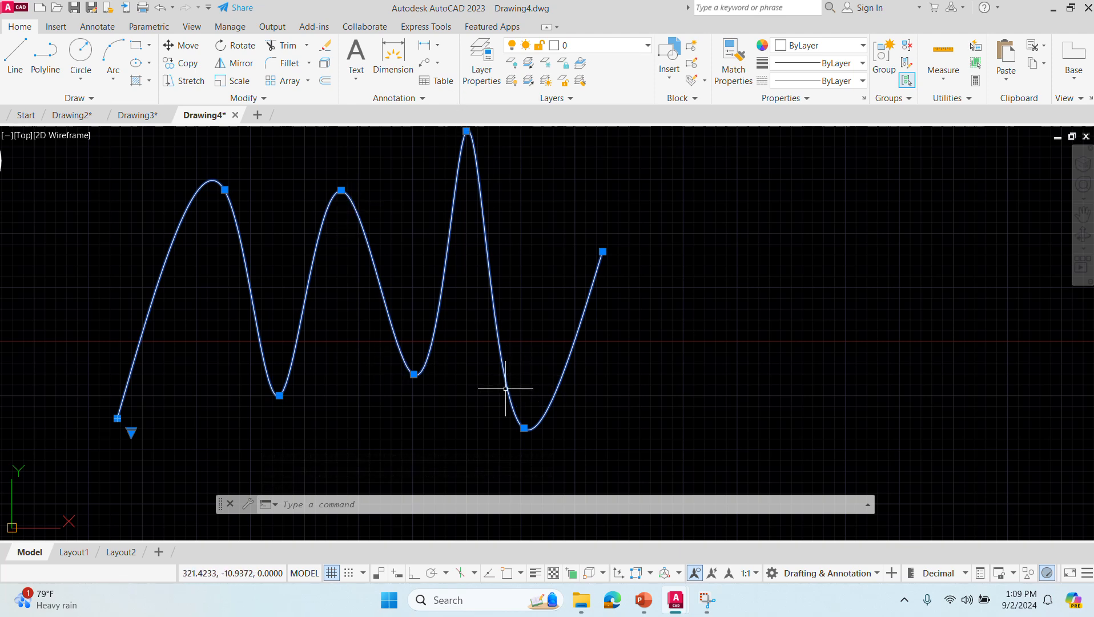
scroll(664, 403, "down", 4)
left_click(698, 403)
left_click(576, 356)
middle_click_drag(745, 427, 332, 373)
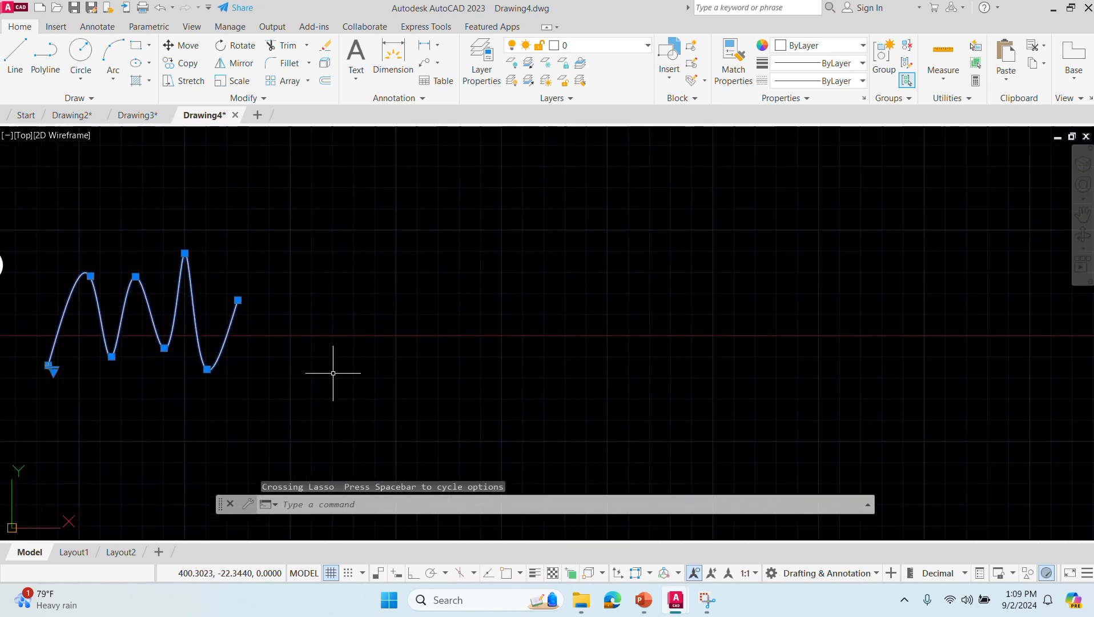
key("Escape")
- Start the SPLINE command and choose CV as its creation method
left_click(358, 506)
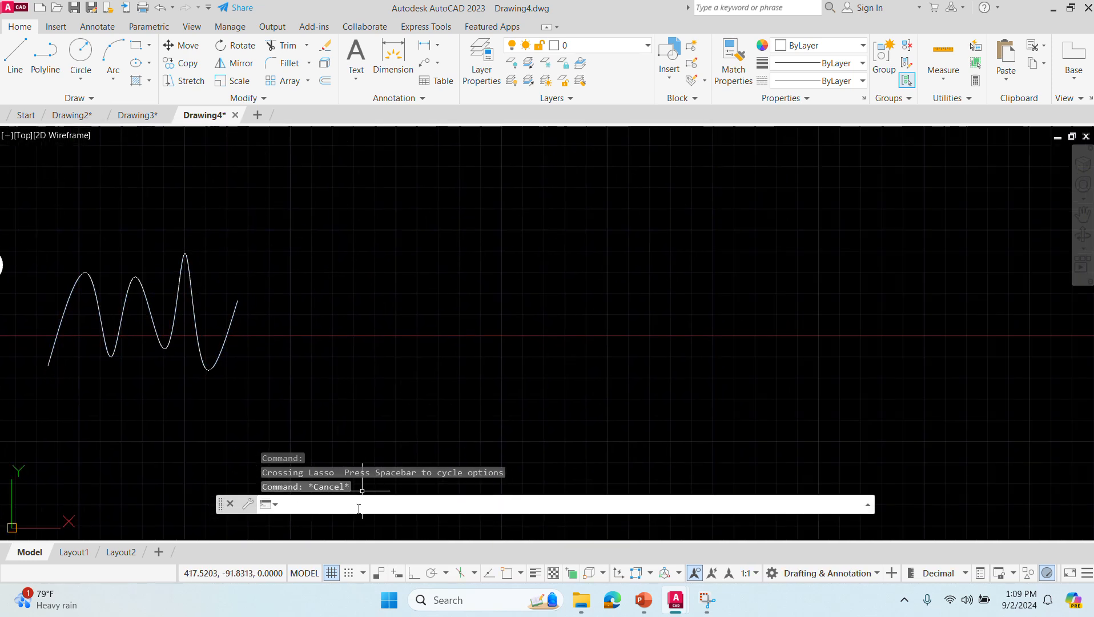
type("spline")
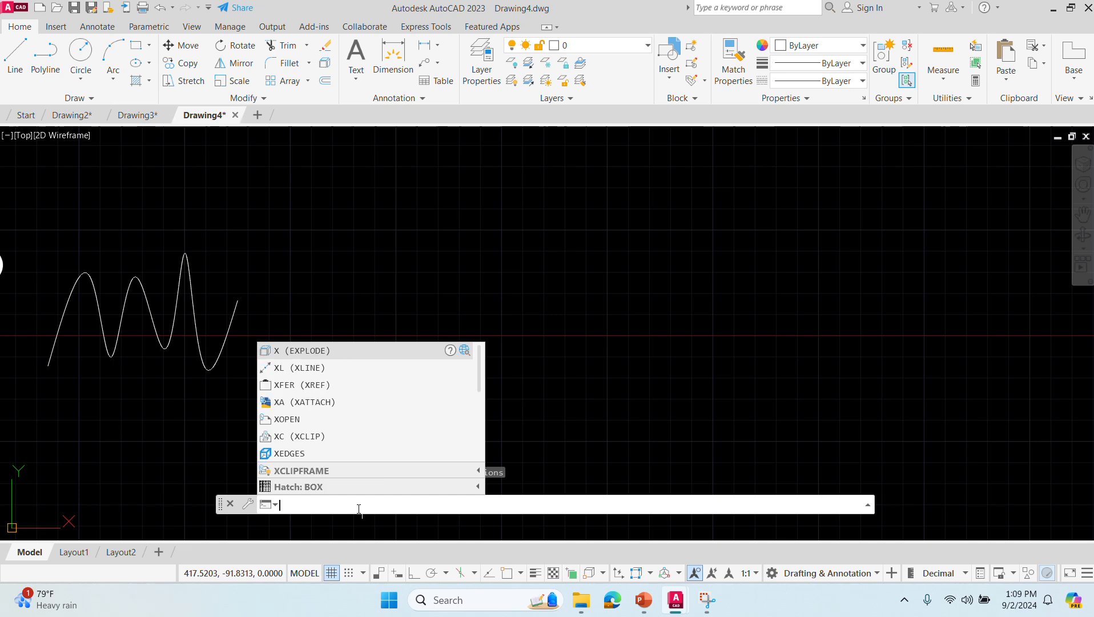
key("Return")
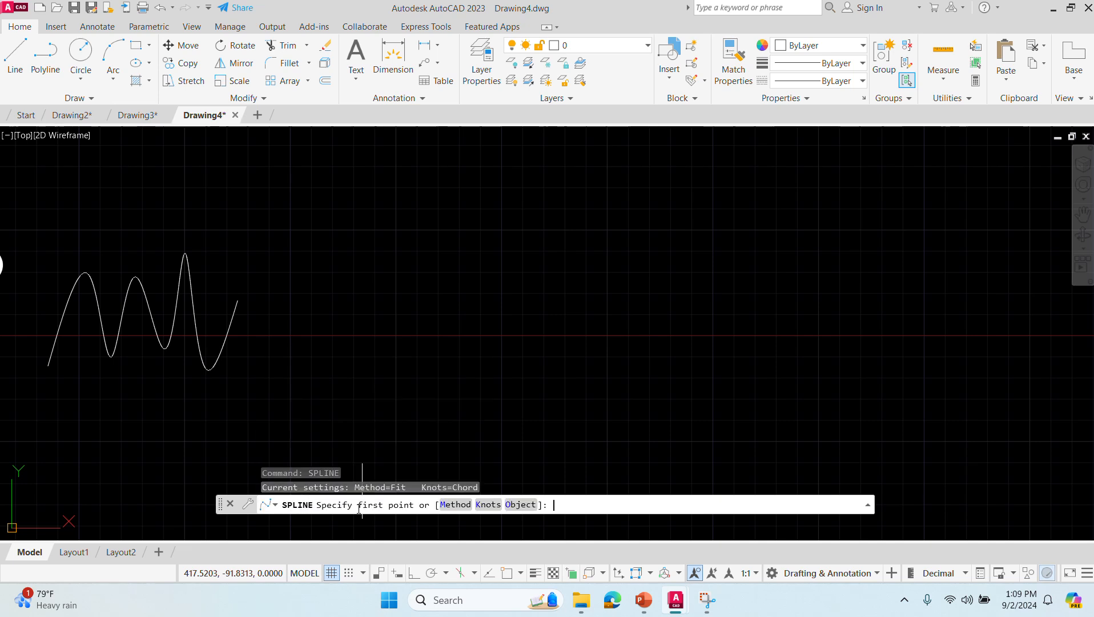
left_click(455, 505)
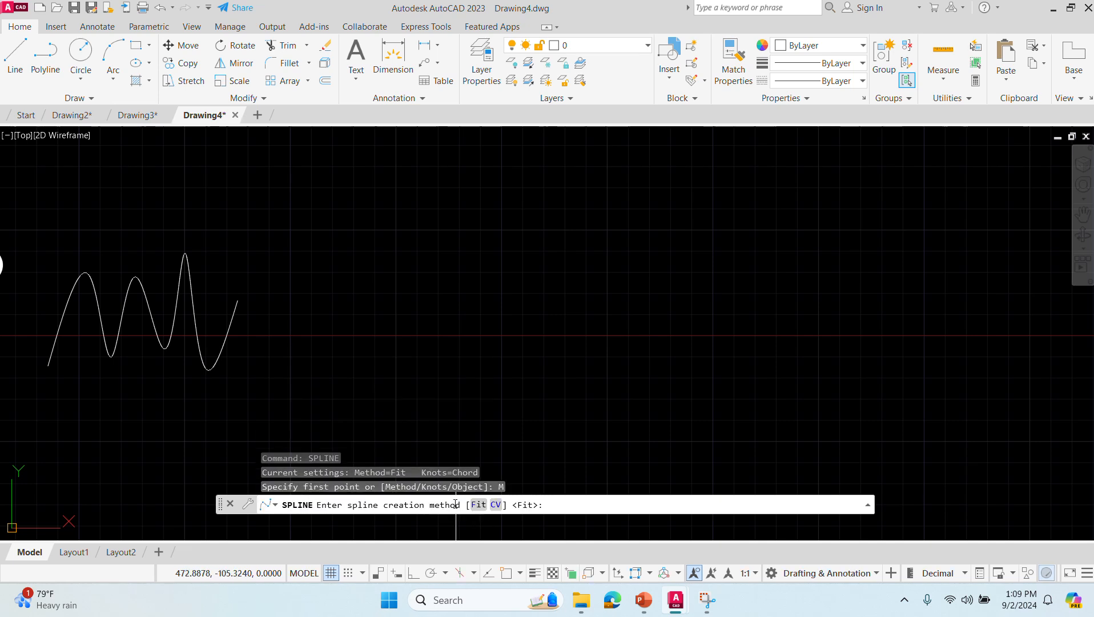
left_click(498, 504)
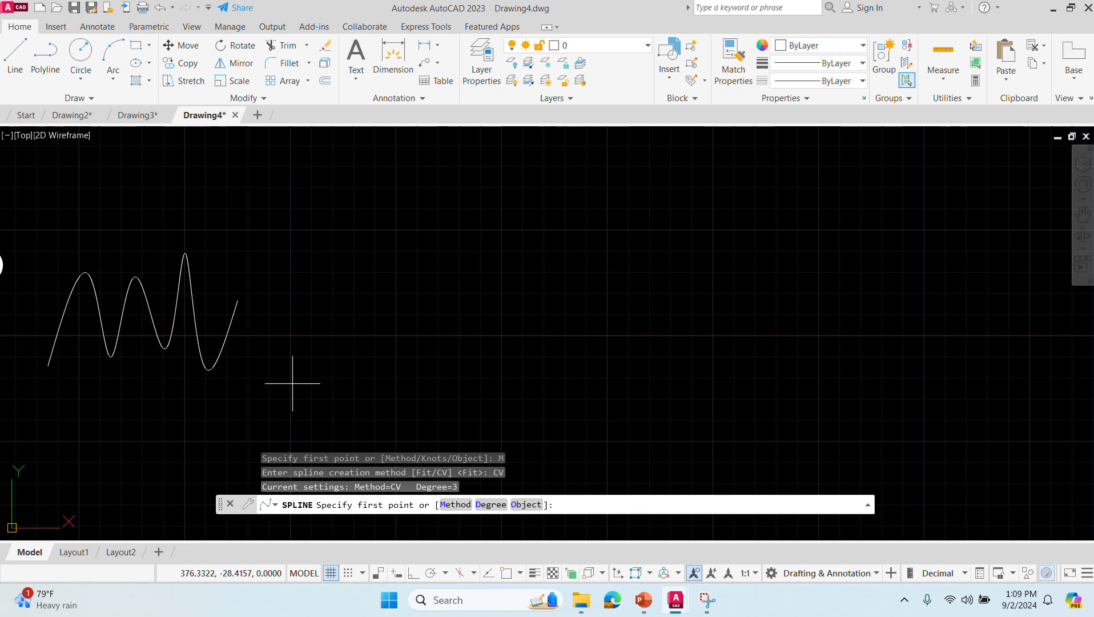
- Draw an open CV spline with nine zigzagging control vertices to the right of the fit-point spline
left_click(310, 376)
left_click(346, 233)
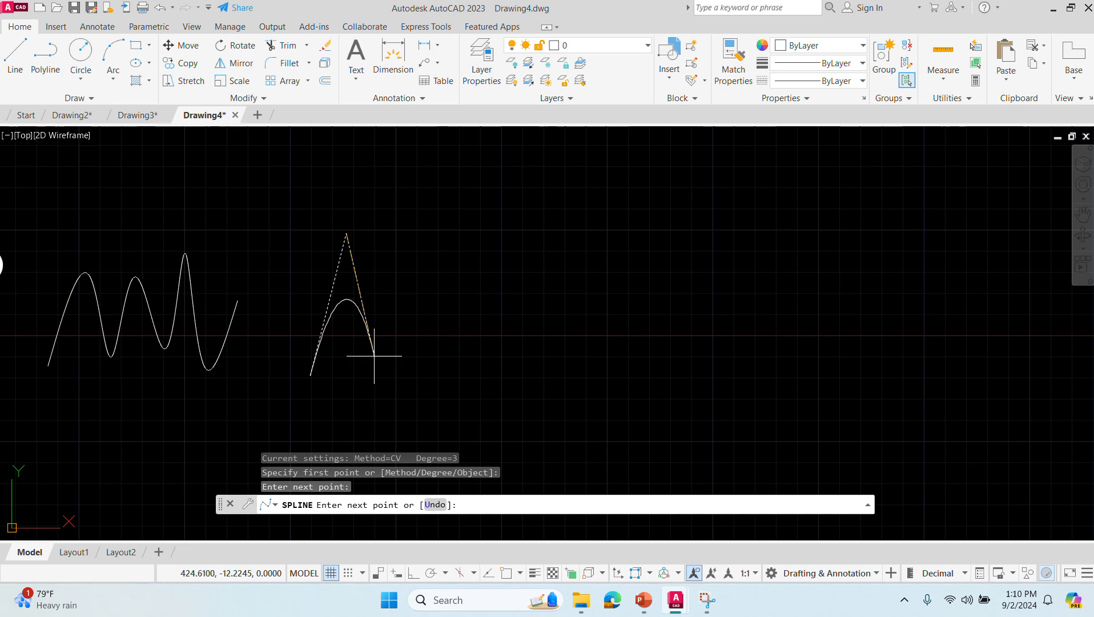
left_click(375, 355)
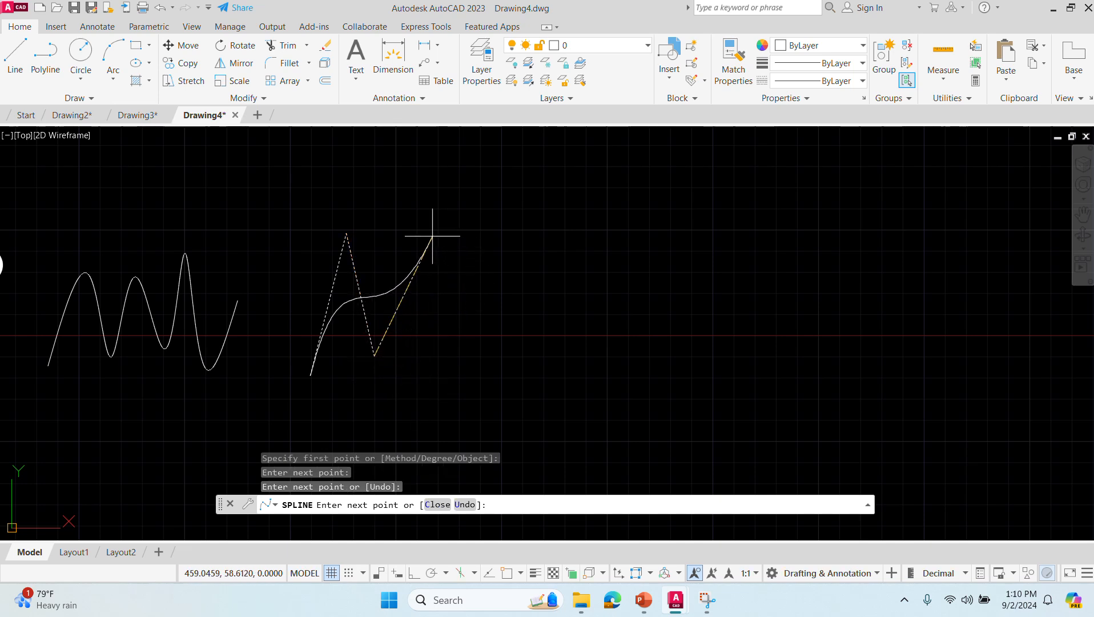
left_click(432, 235)
left_click(446, 347)
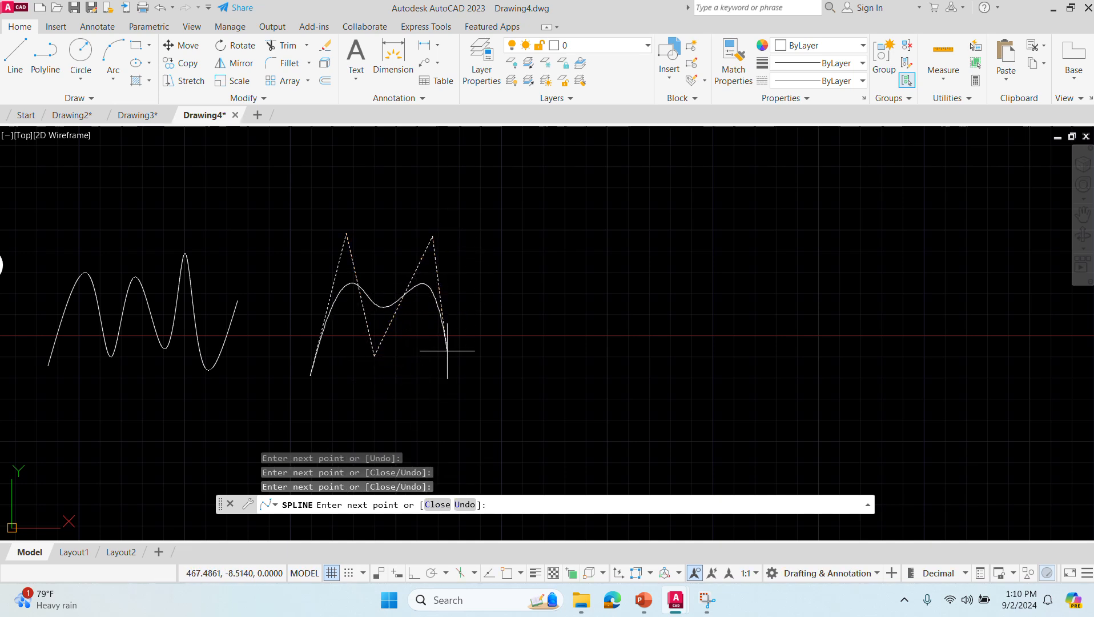
left_click(515, 255)
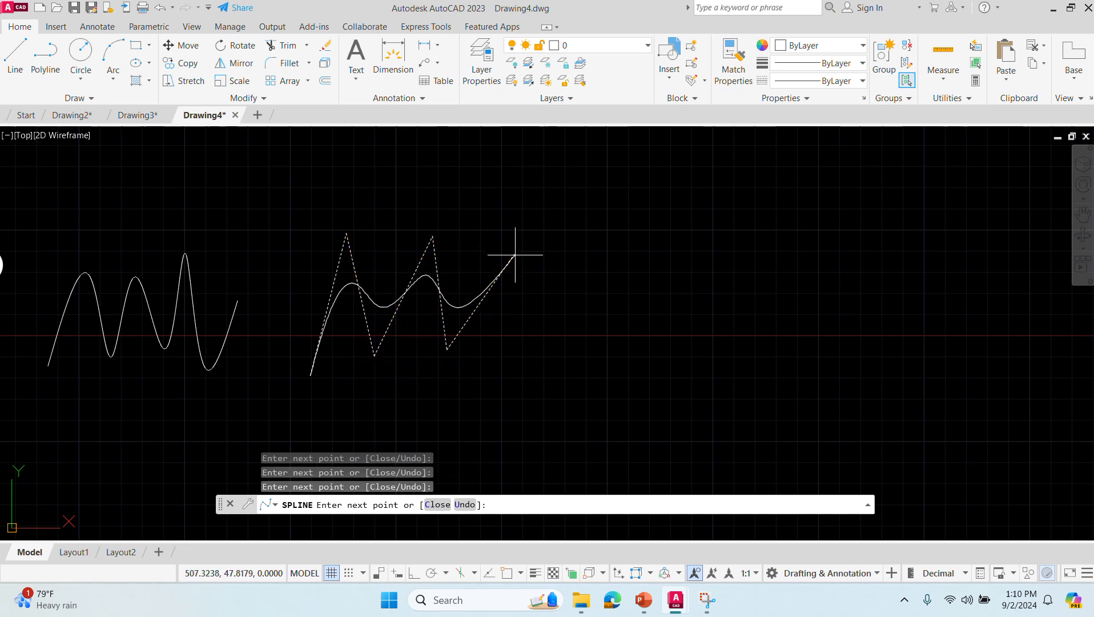
left_click(525, 364)
left_click(577, 218)
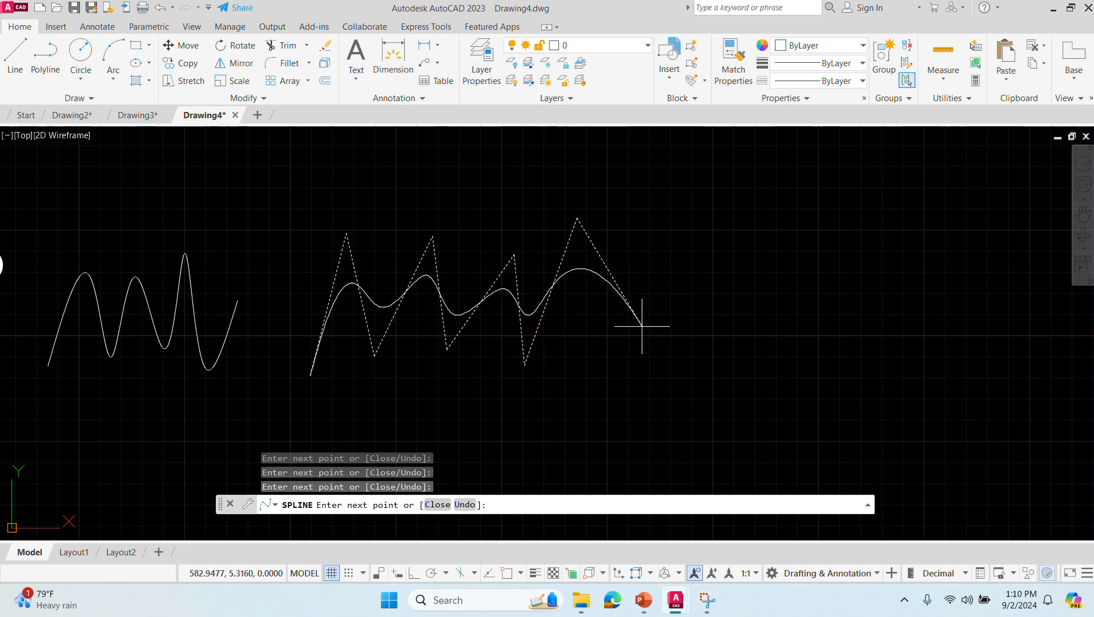
left_click(641, 326)
key("Return")
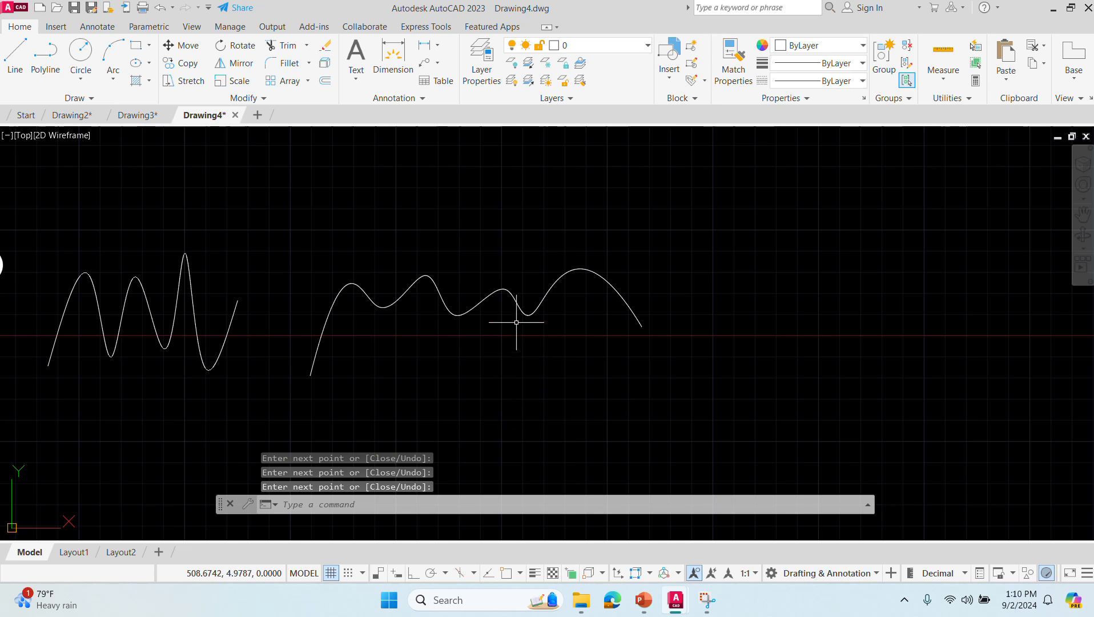
- Select both splines and stretch the fit-point spline's second and third peak points downward to flatten those peaks
left_click(511, 295)
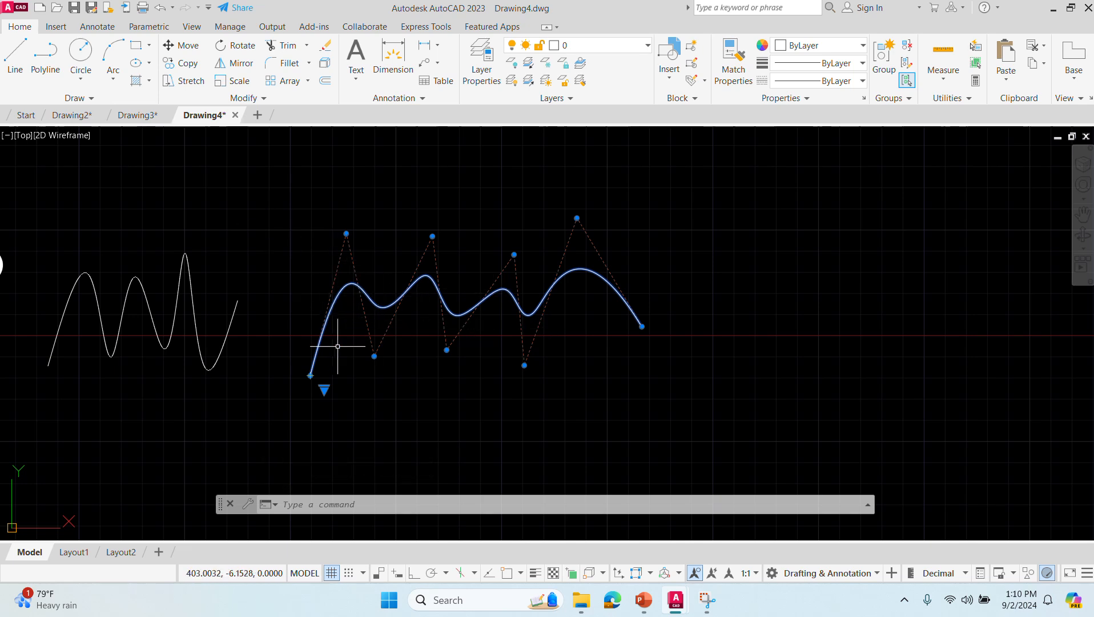
left_click(160, 327)
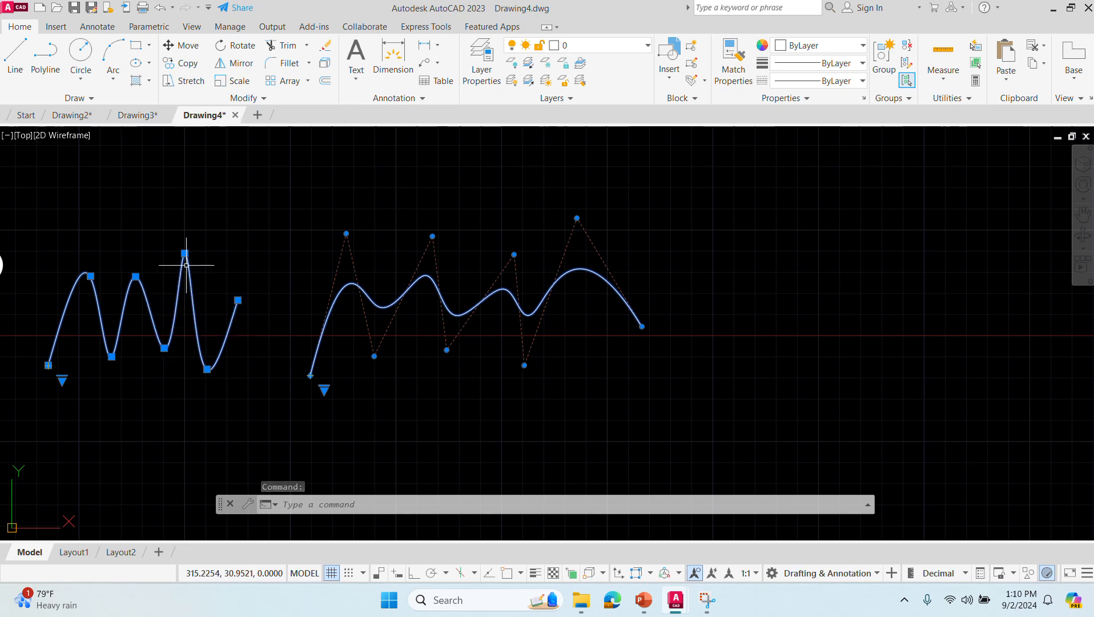
left_click(136, 276)
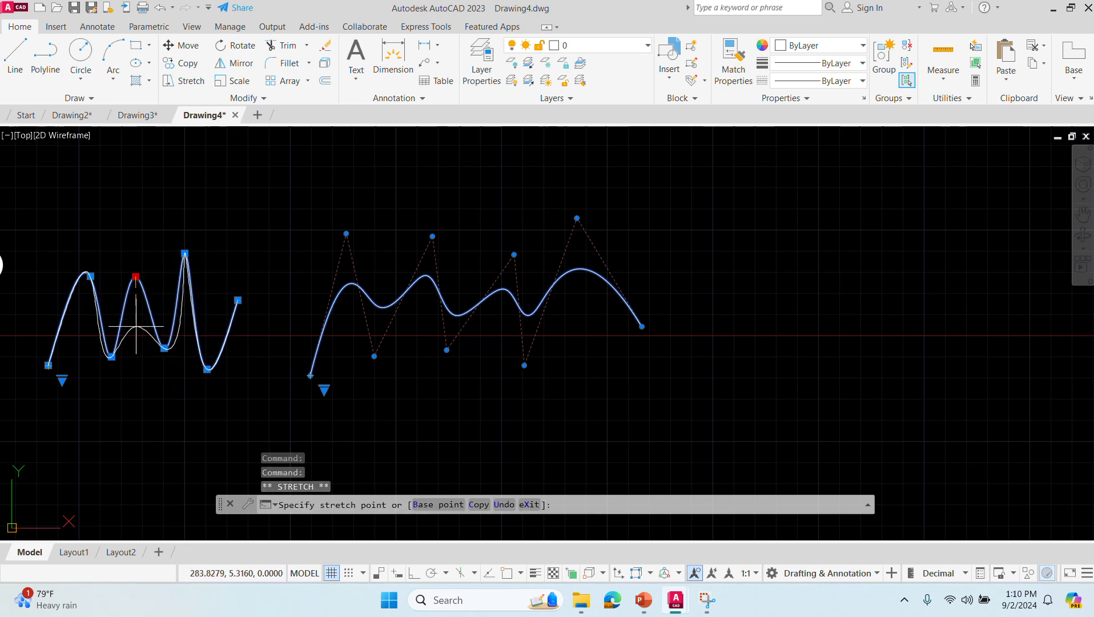
left_click(137, 310)
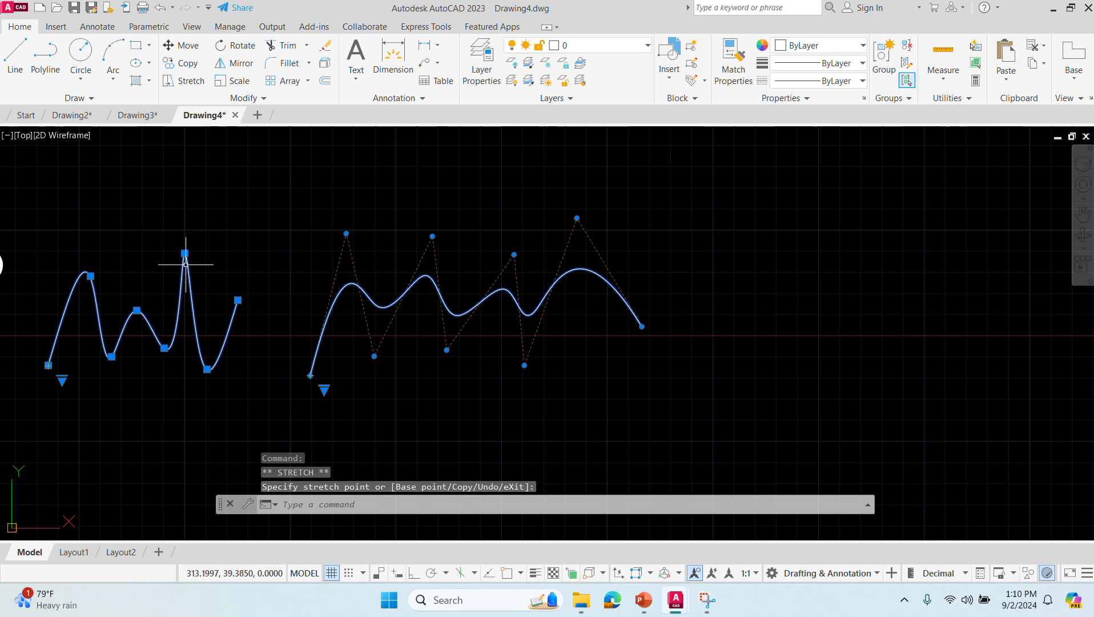
left_click(189, 322)
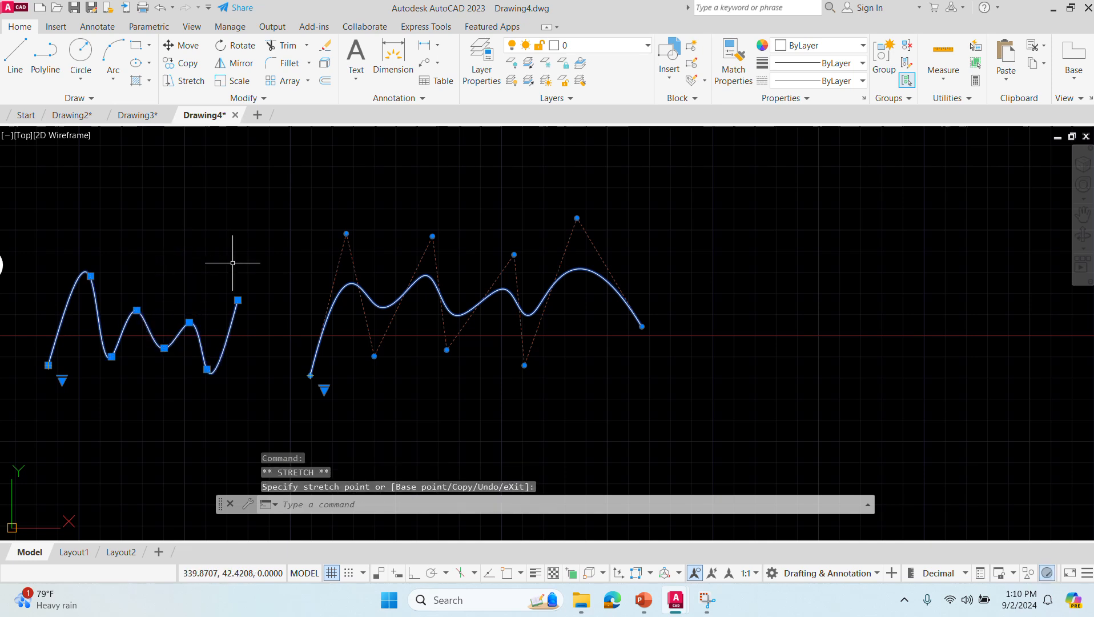
- Reshape the CV spline by stretching its second vertex down, its third down and right, and its fourth up and left
left_click(346, 233)
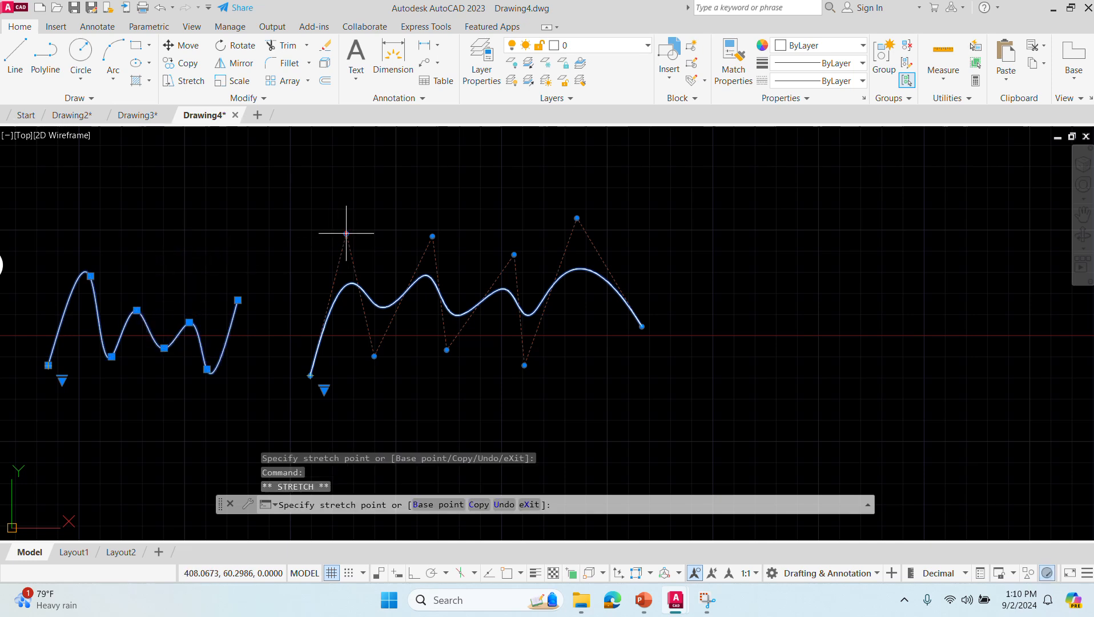
left_click(342, 291)
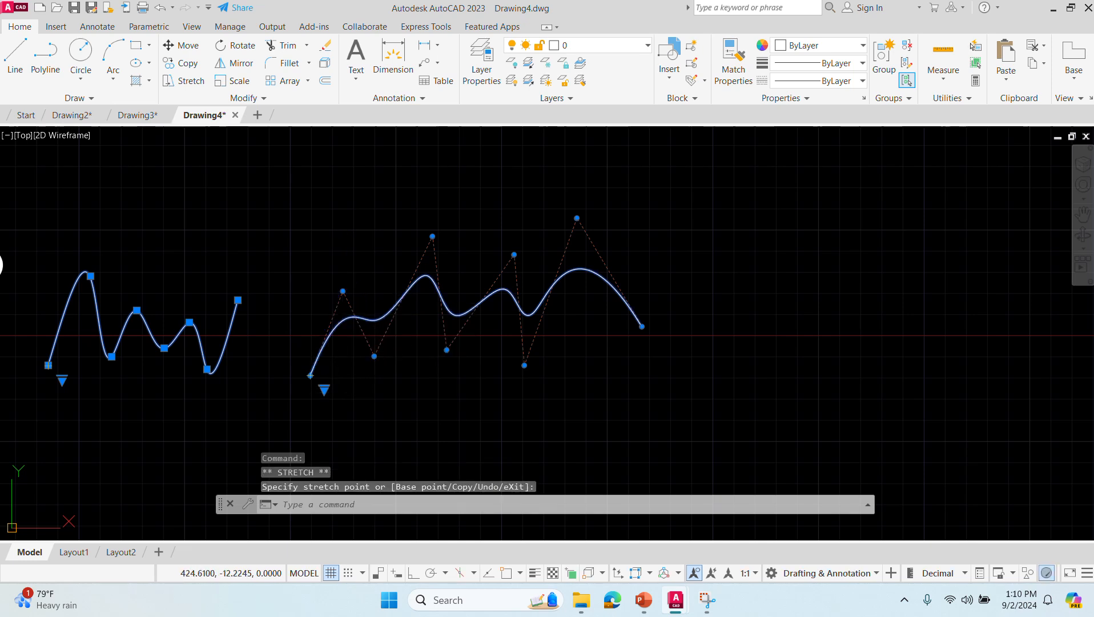
left_click(374, 356)
left_click(429, 403)
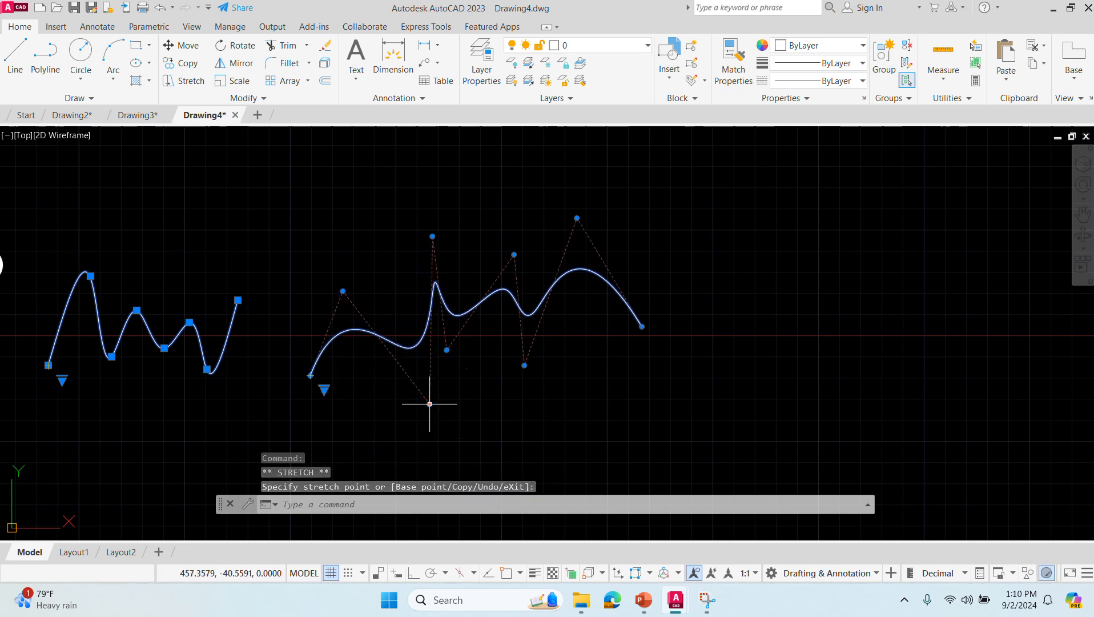
left_click(432, 235)
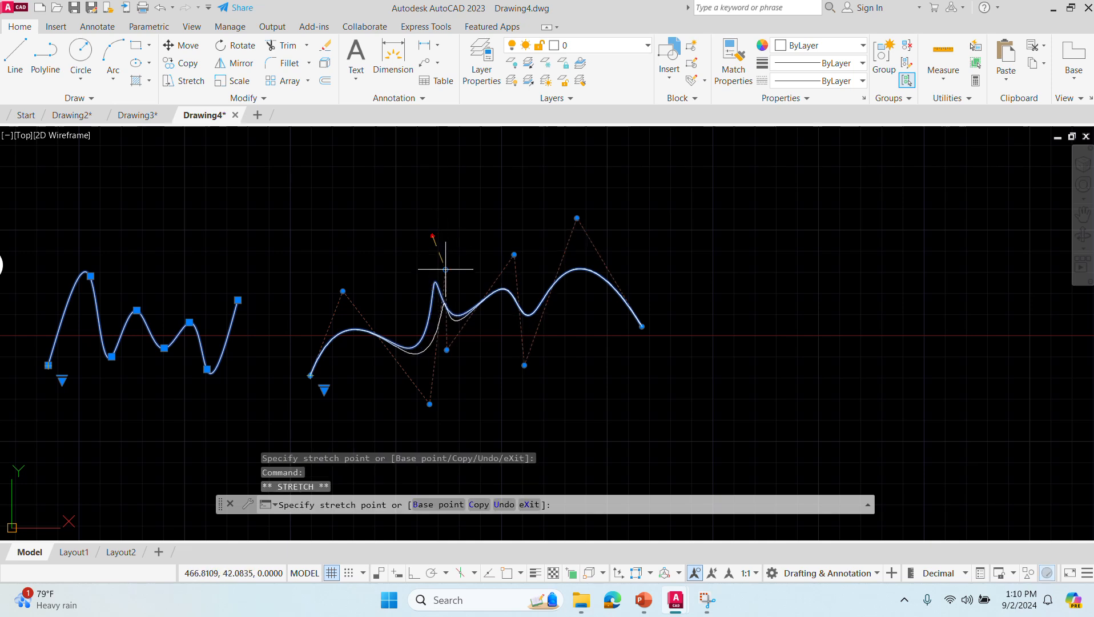
left_click(355, 209)
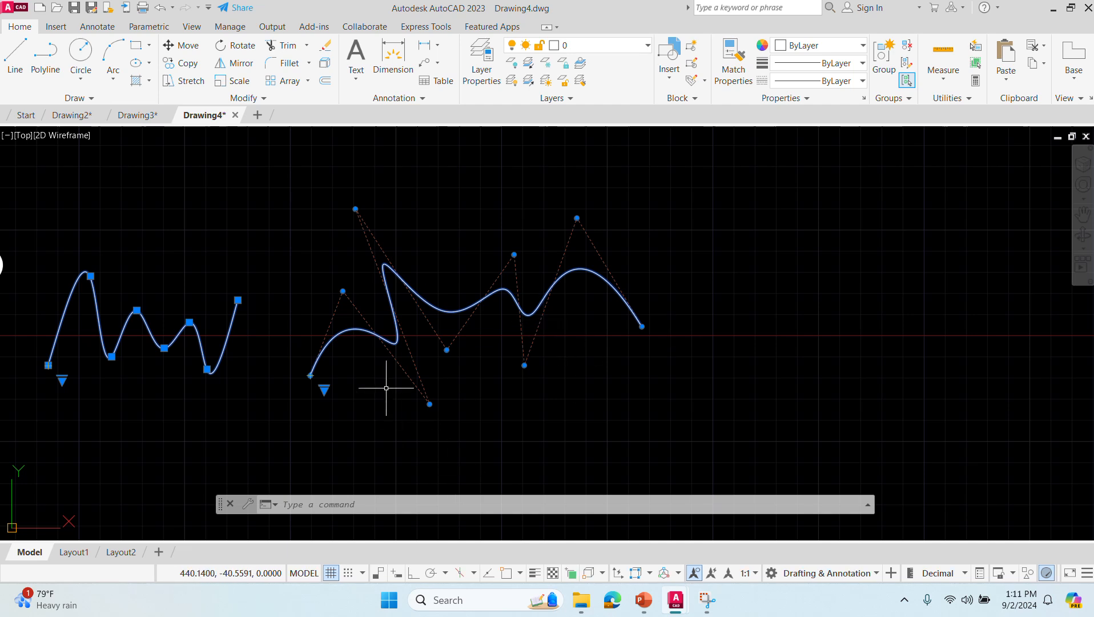
- Draw an elliptical arc on a horizontal axis in the empty area right of the splines, running counterclockwise from its lower right to its left end
left_click(480, 27)
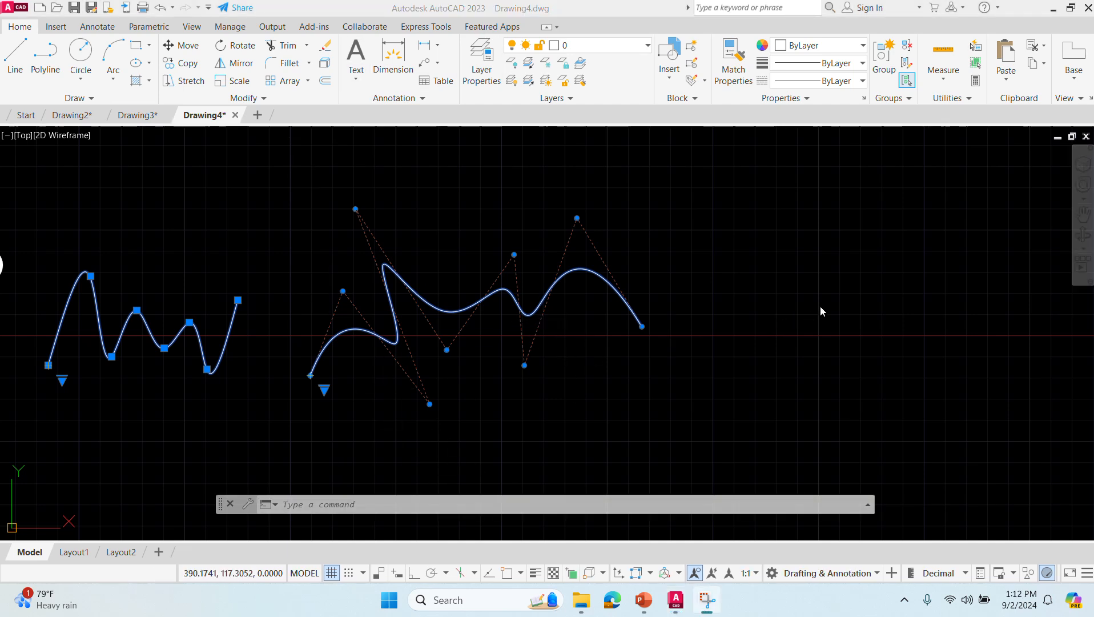
mouse_move(820, 311)
middle_mouse_down()
mouse_move(369, 235)
mouse_move(224, 300)
mouse_move(198, 342)
middle_mouse_up()
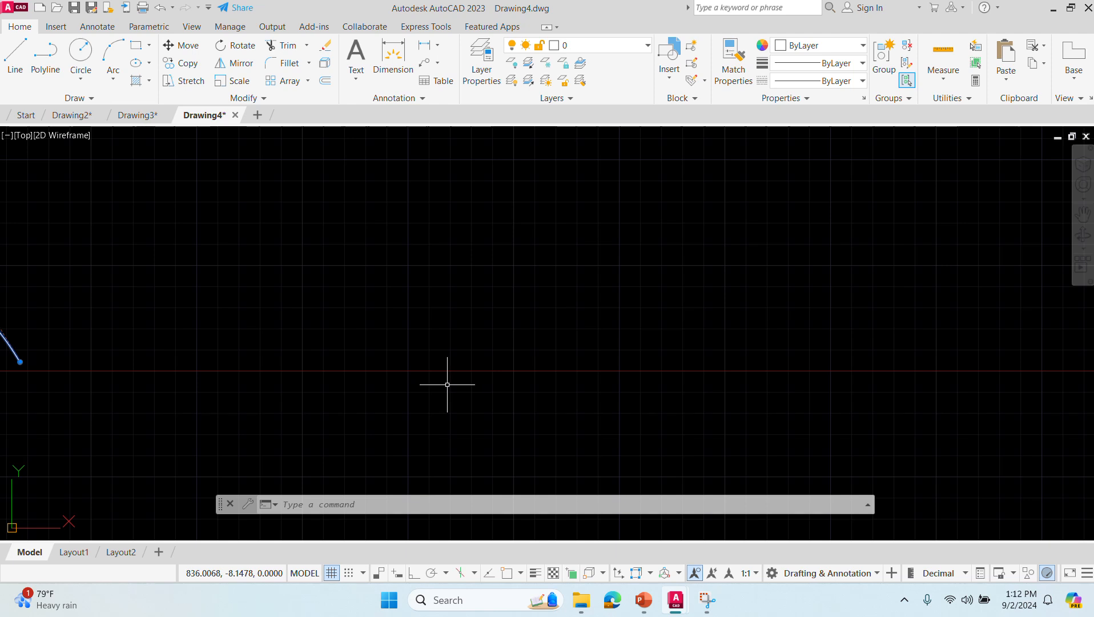
left_click(339, 496)
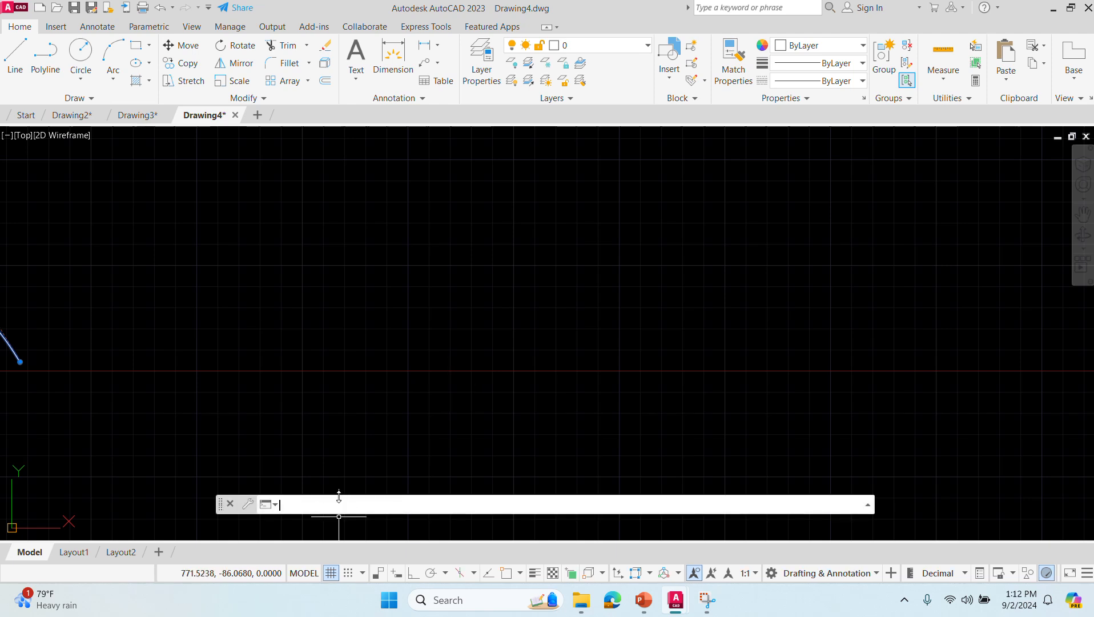
type("EL")
key("Return")
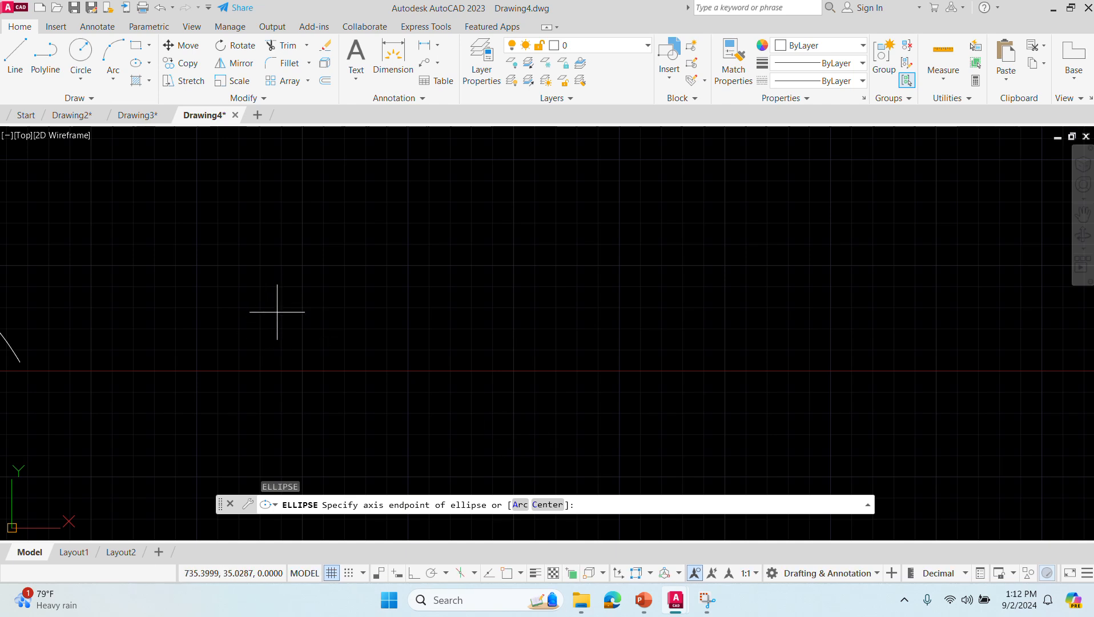
left_click(520, 505)
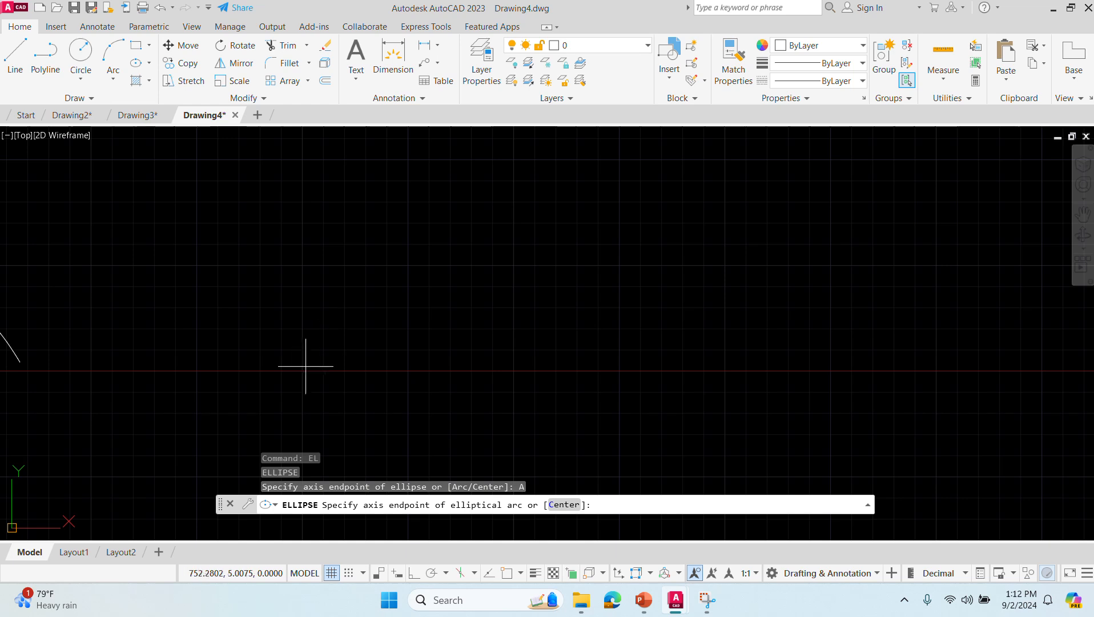
left_click(301, 315)
left_click(468, 318)
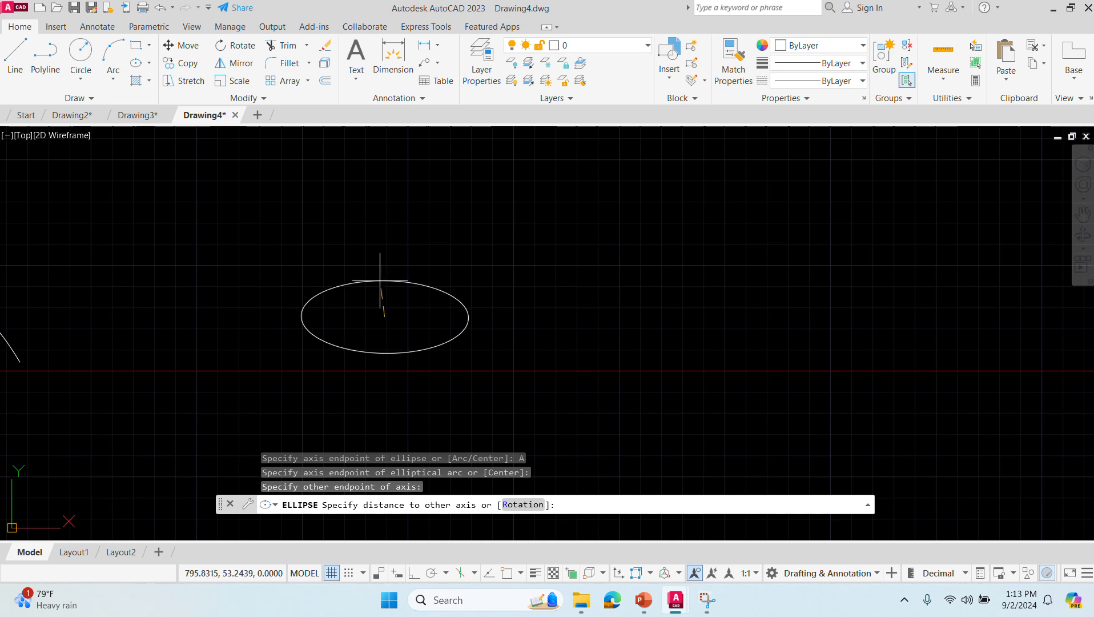
left_click(385, 281)
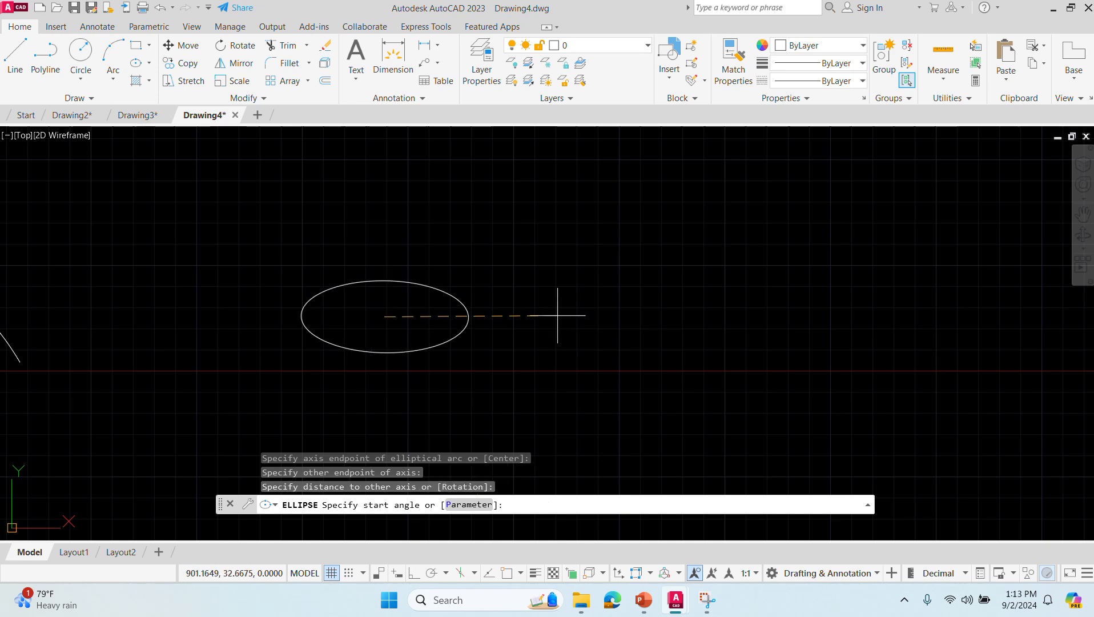
left_click(476, 376)
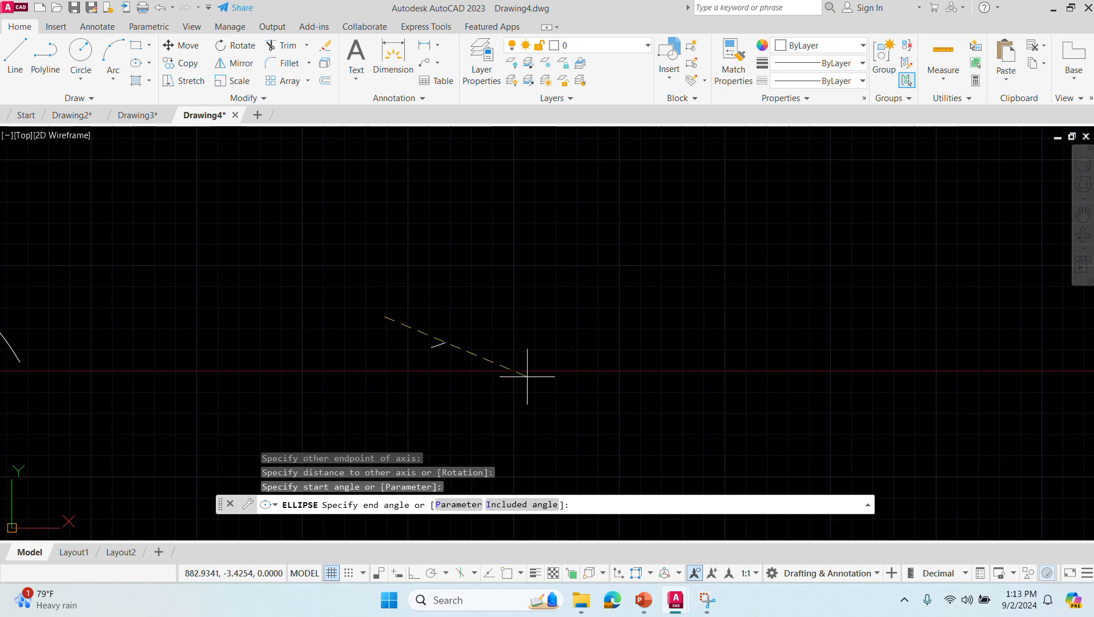
left_click(282, 302)
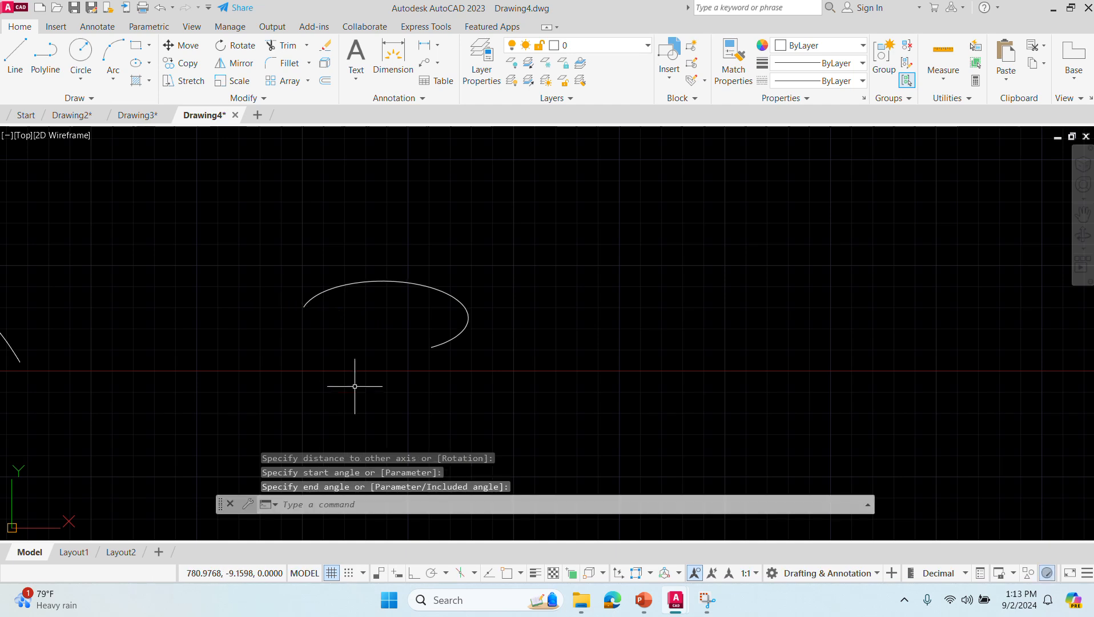
- Draw a second elliptical arc right of the first, with a horizontal axis about 123 units long, a half-height of about 27, starting at its upper left
left_click(336, 508)
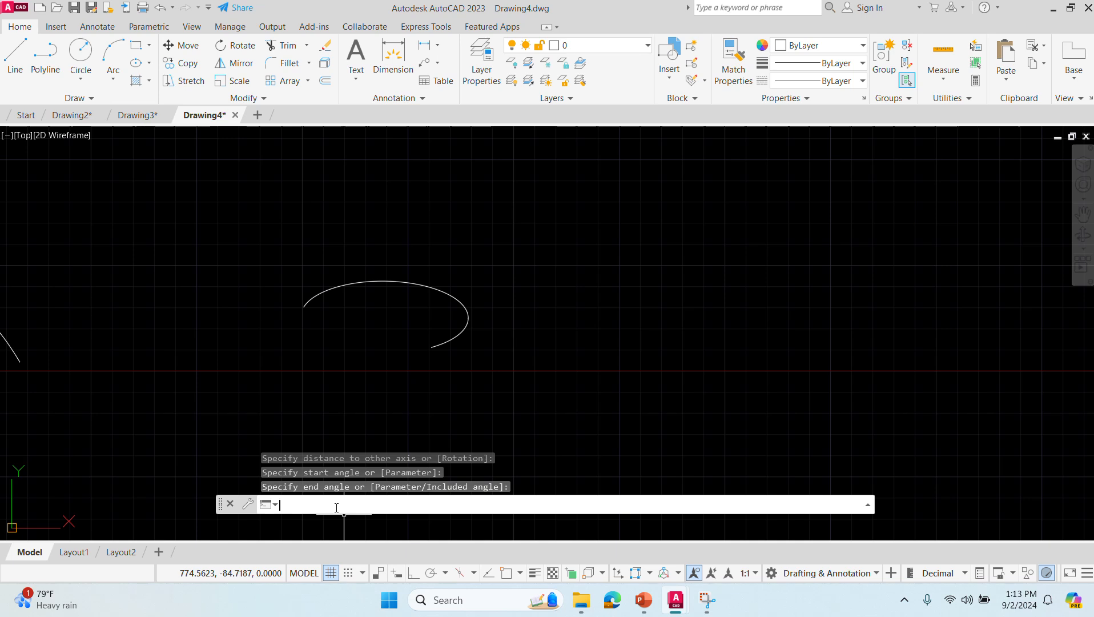
type("ellipse")
key("Return")
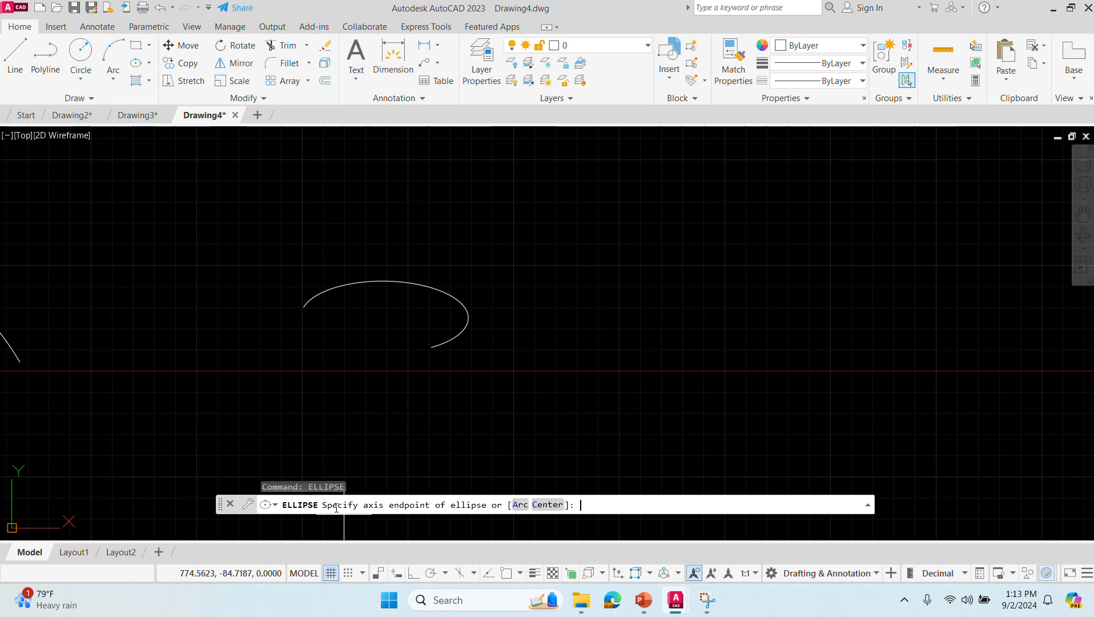
left_click(521, 505)
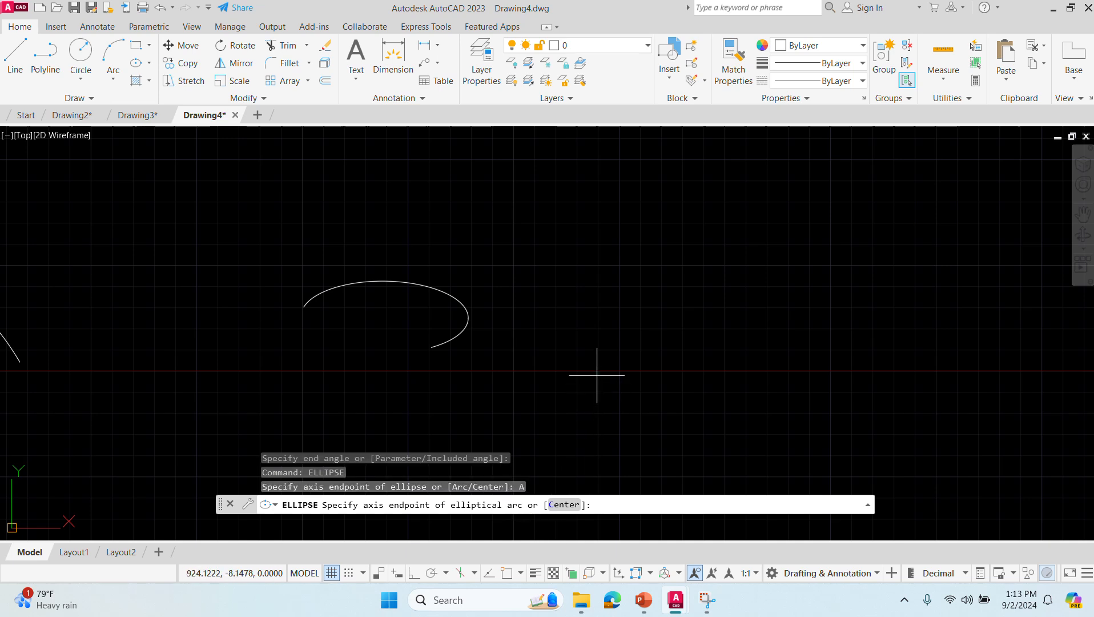
left_click(596, 313)
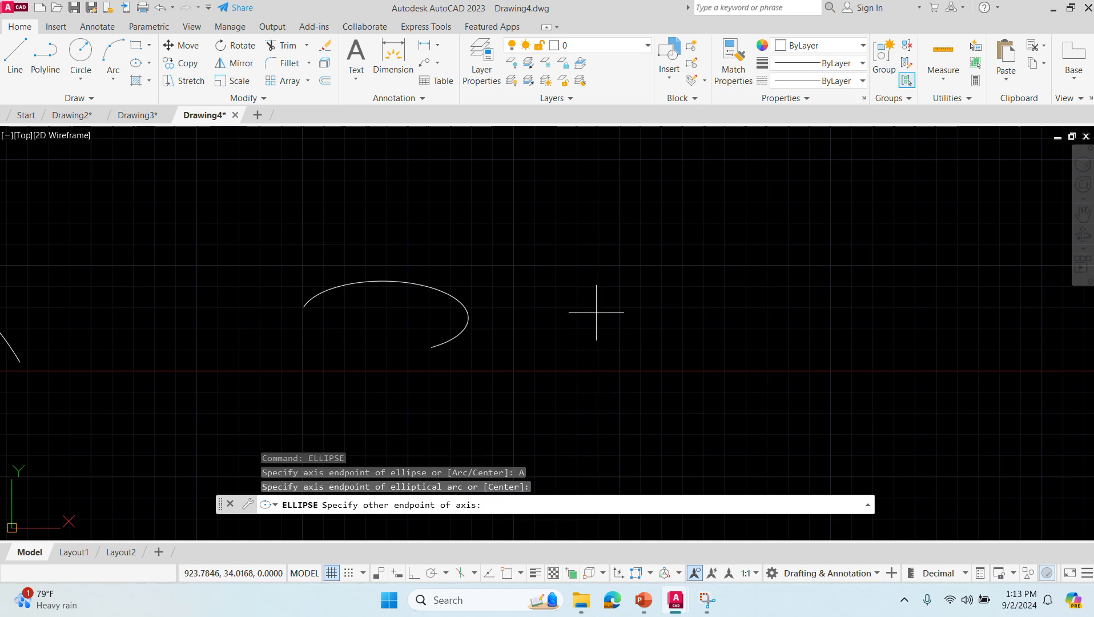
left_click(803, 313)
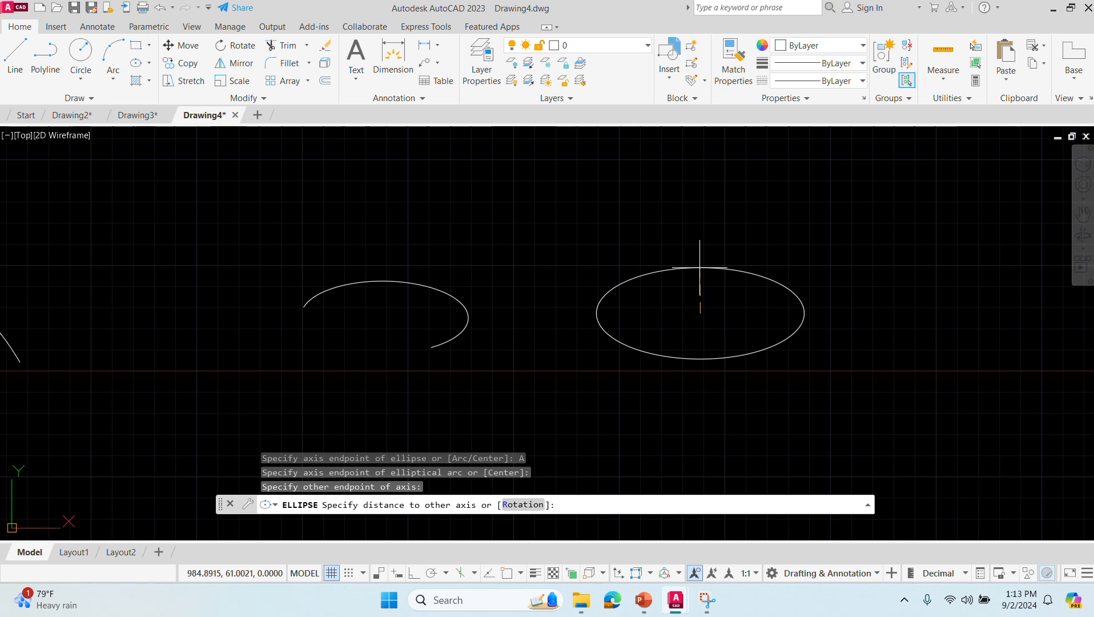
left_click(700, 267)
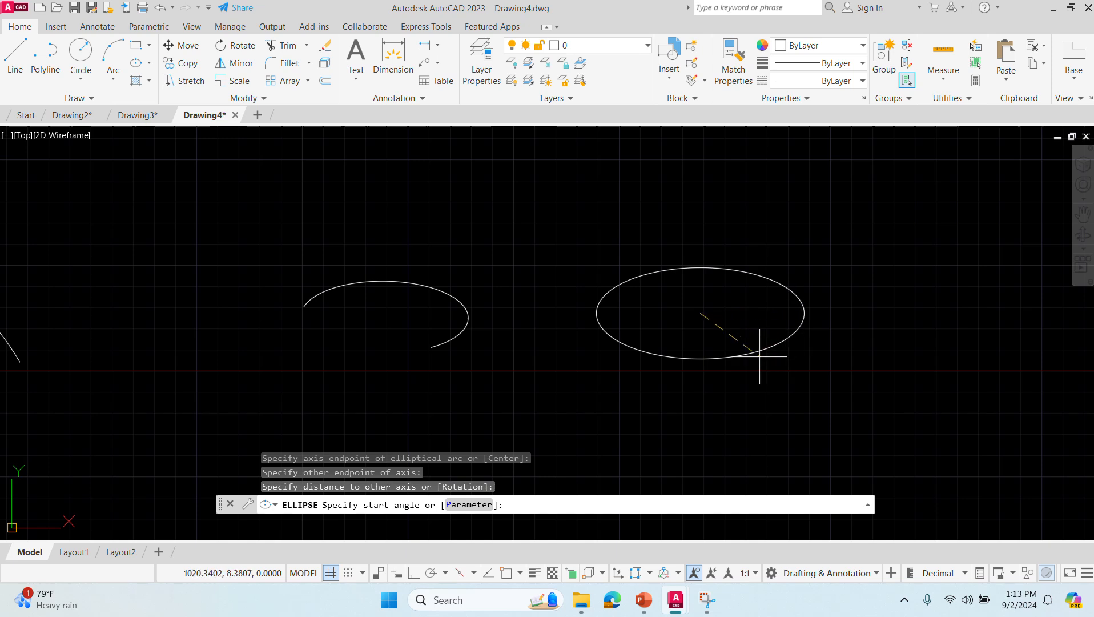
left_click(649, 275)
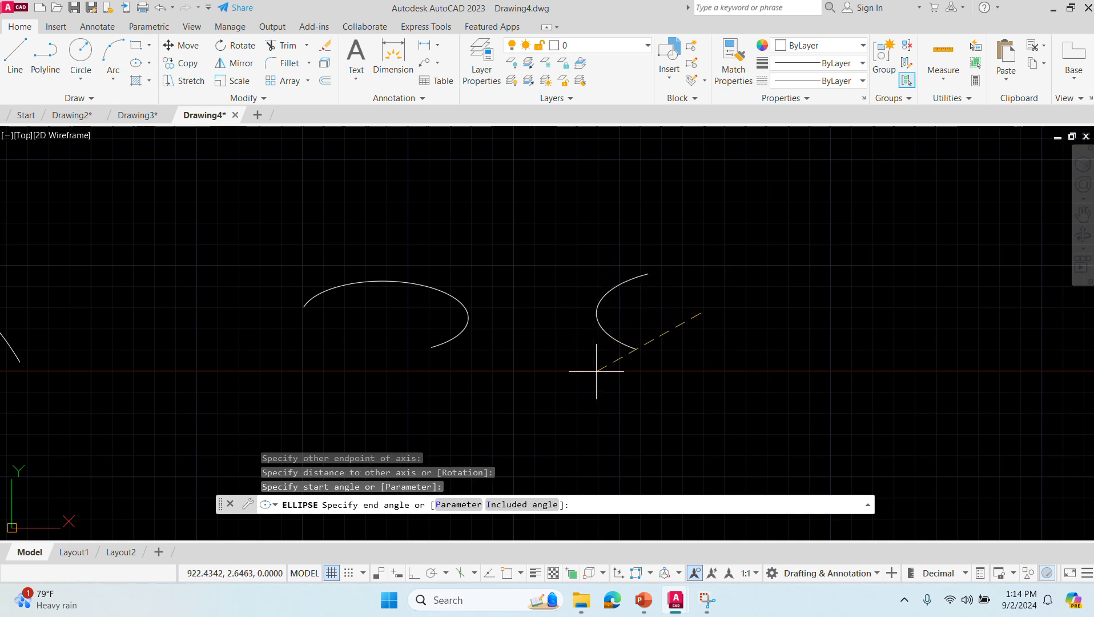
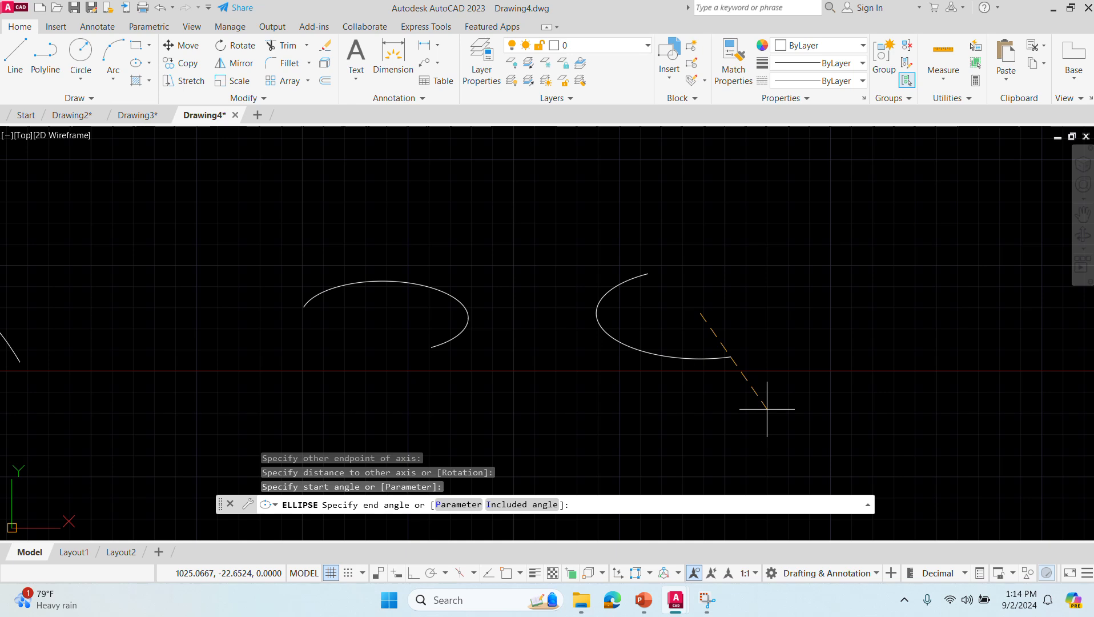
- End the second elliptical arc at its lower right, just past the lowest point of the curve
left_click(750, 391)
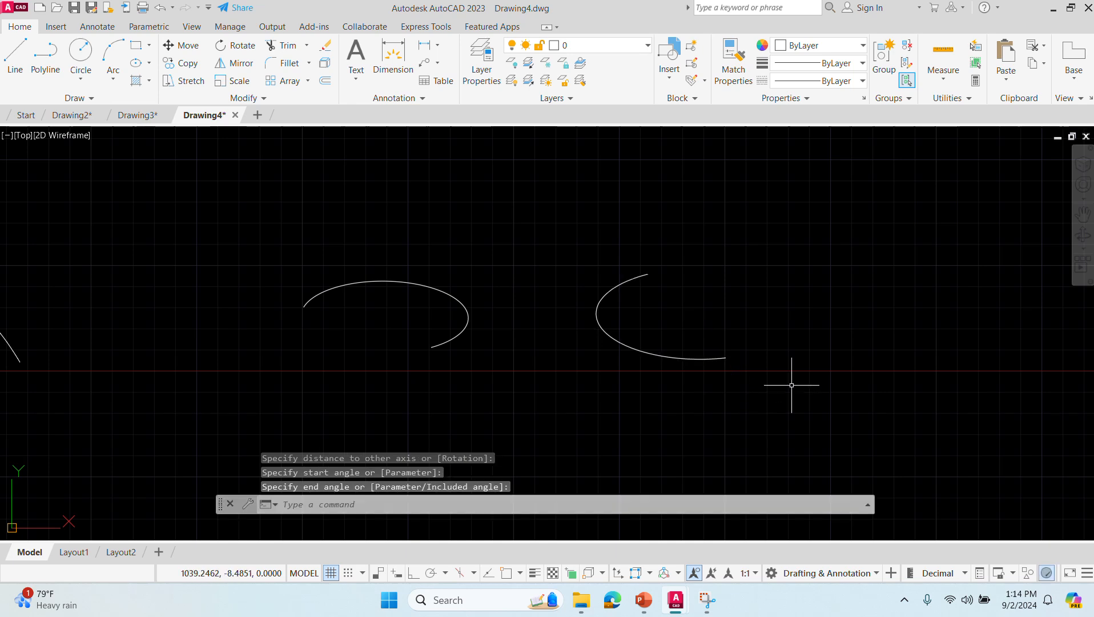
- Draw a center-defined ellipse above the gap between the two elliptical arcs, with a near-horizontal half-axis of about 38 and a half-height of about 16
left_click(500, 505)
type("ELLIPSE")
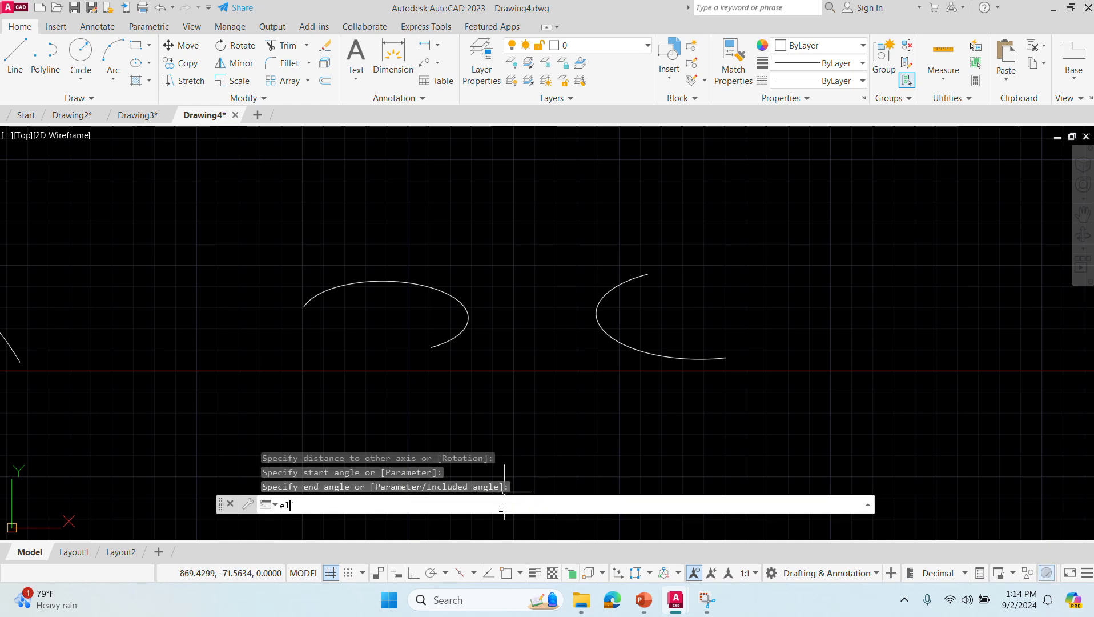
key("Return")
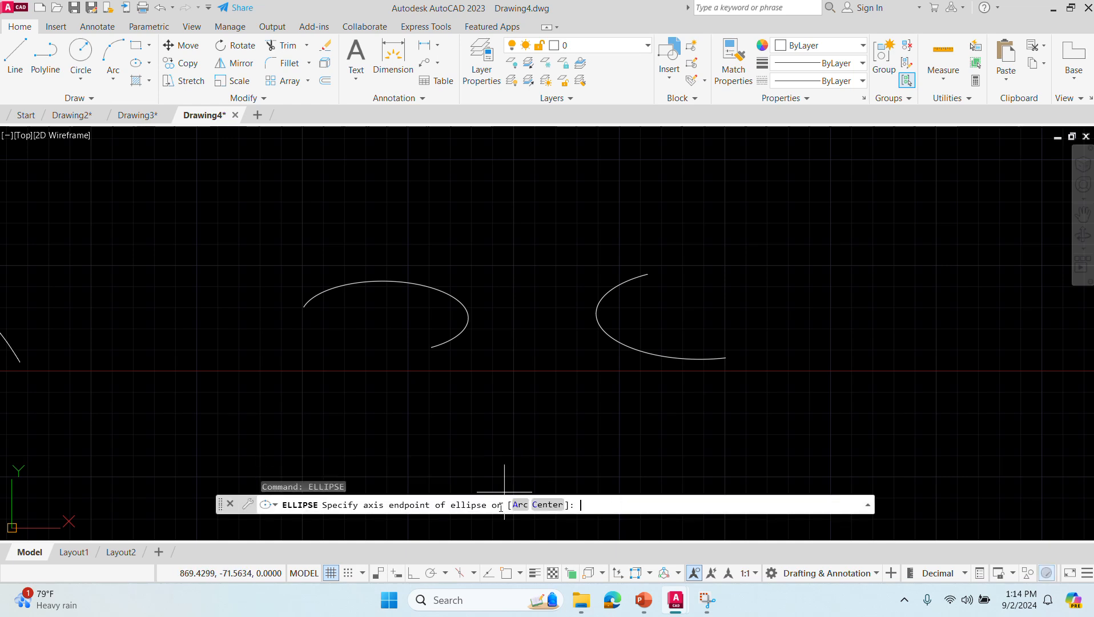
left_click(547, 505)
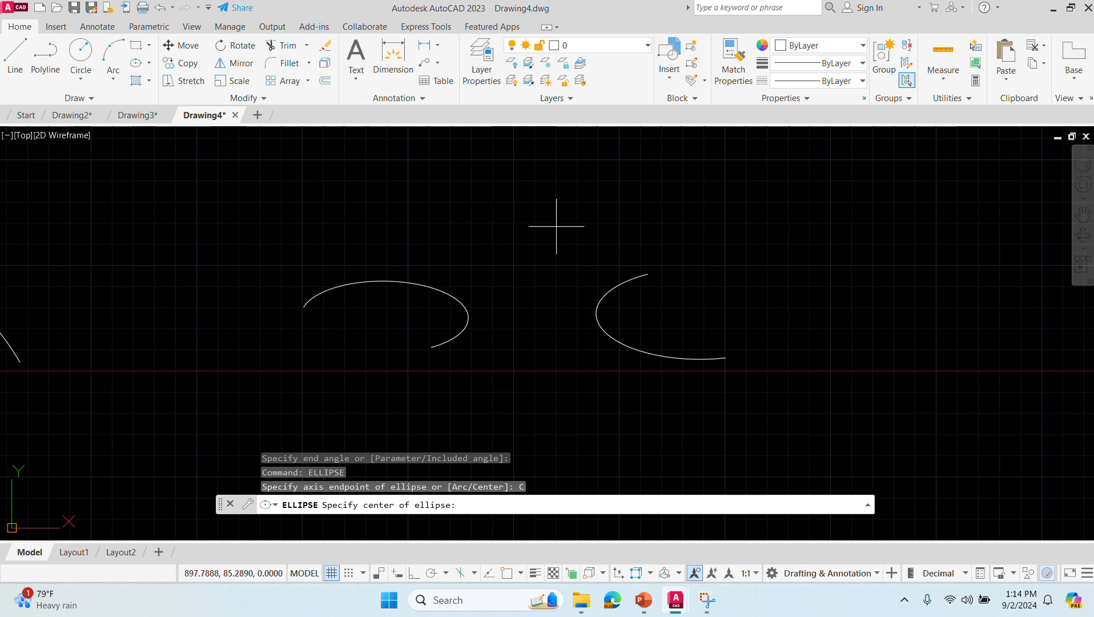
left_click(521, 211)
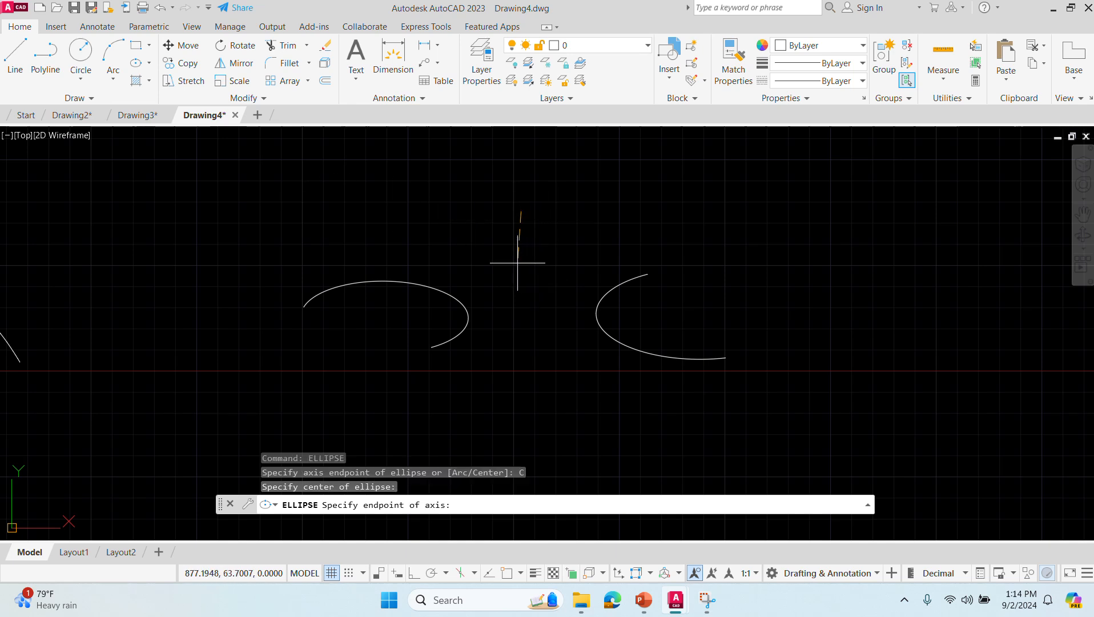
left_click(584, 214)
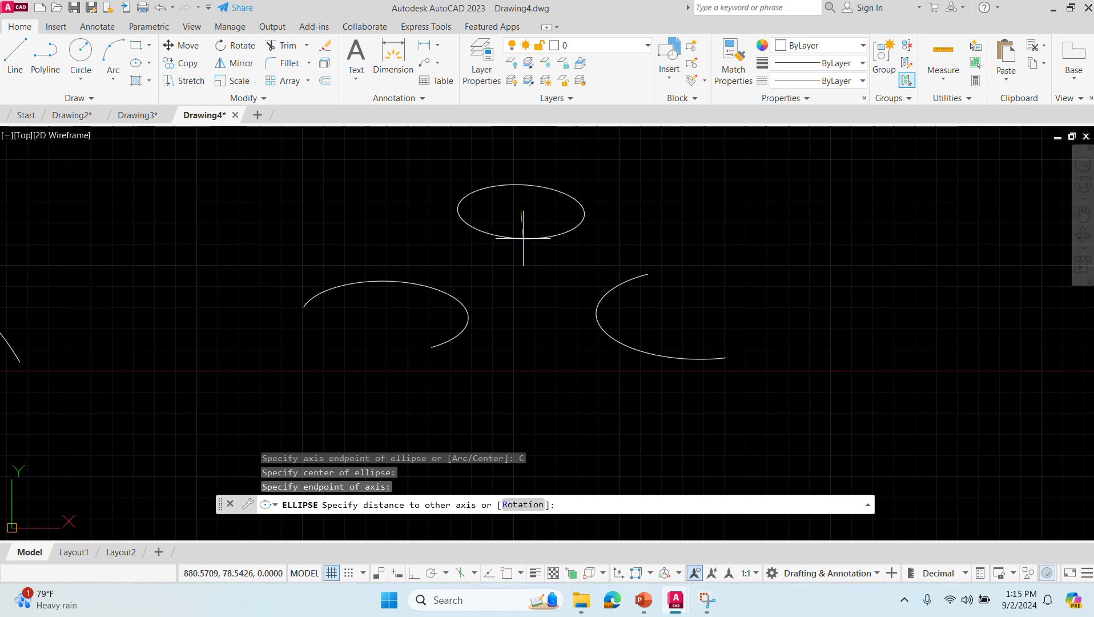
left_click(520, 238)
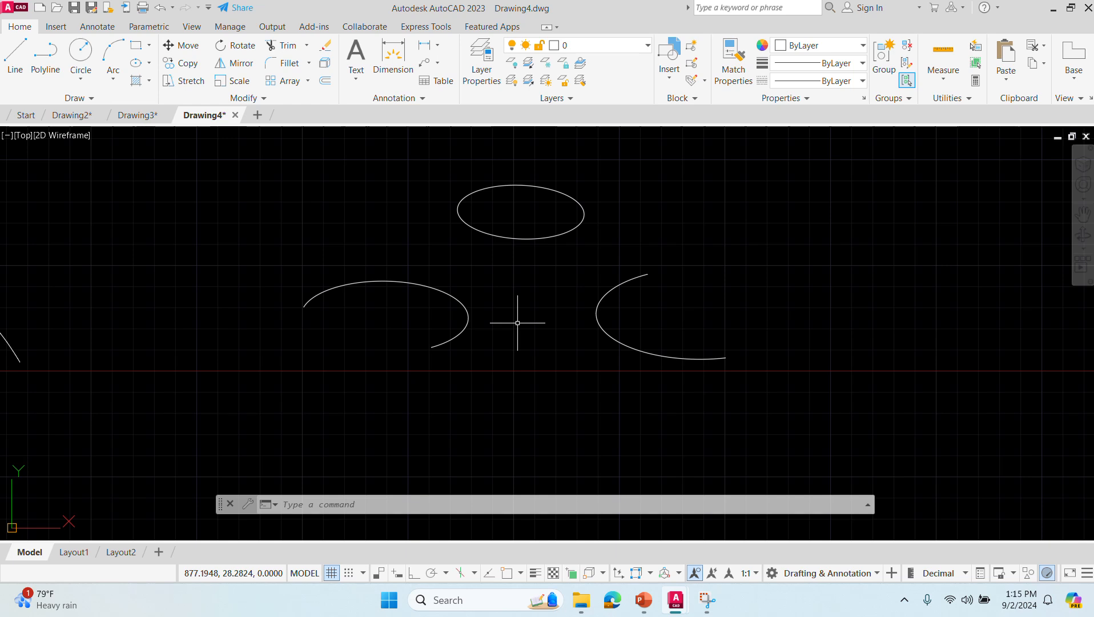
- Draw a larger center-defined ellipse below the two arcs, with a near-horizontal half-axis of about 65 and a half-height of about 22
type("ellipse")
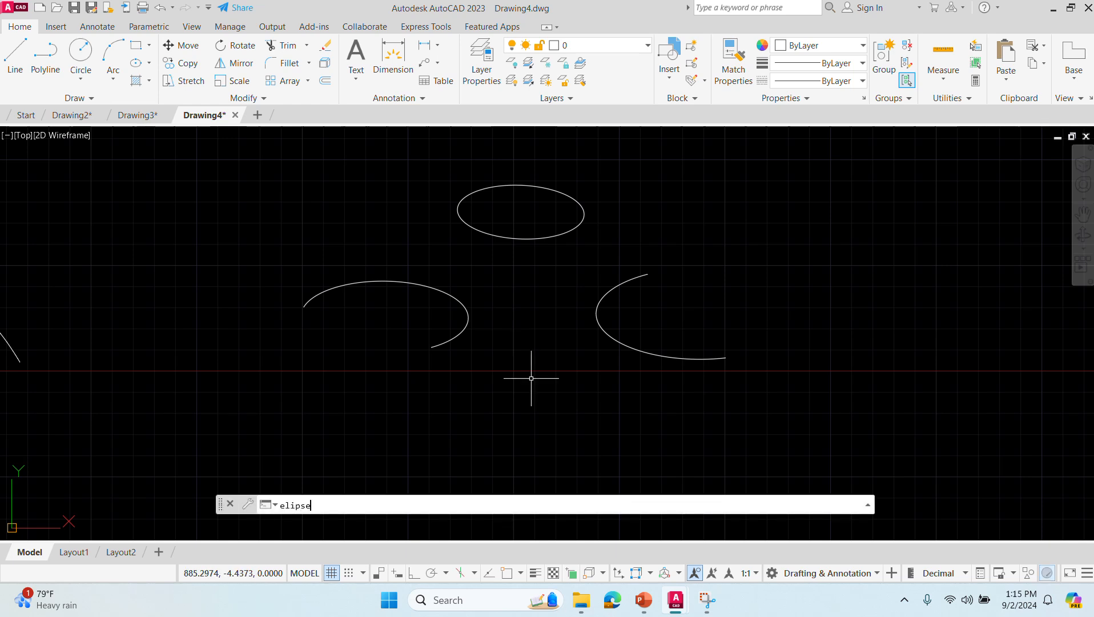
key("Return")
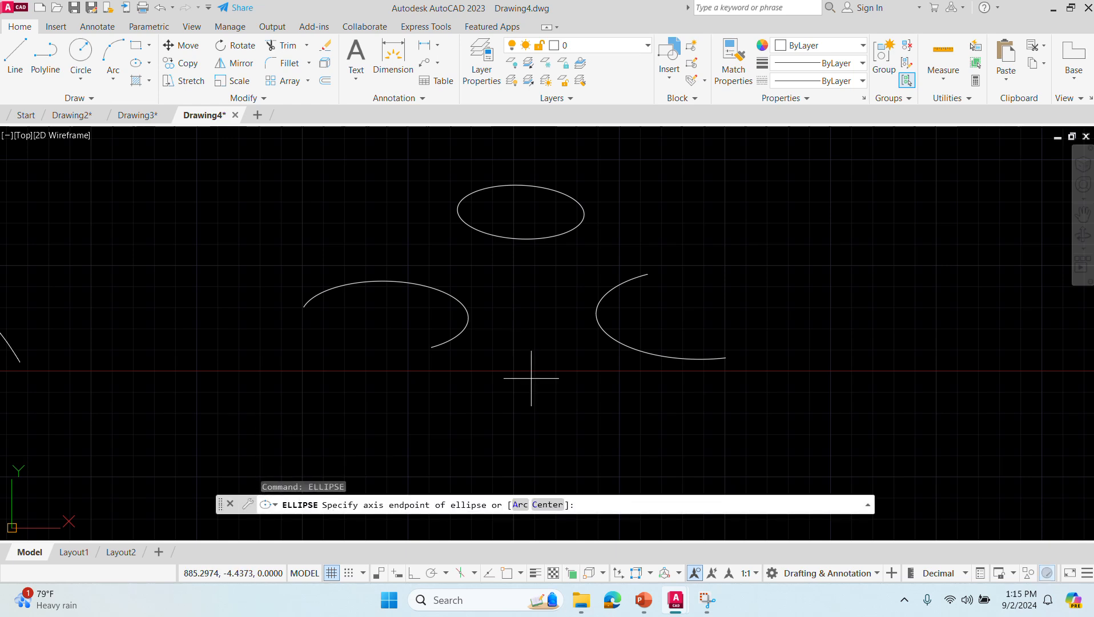
left_click(546, 505)
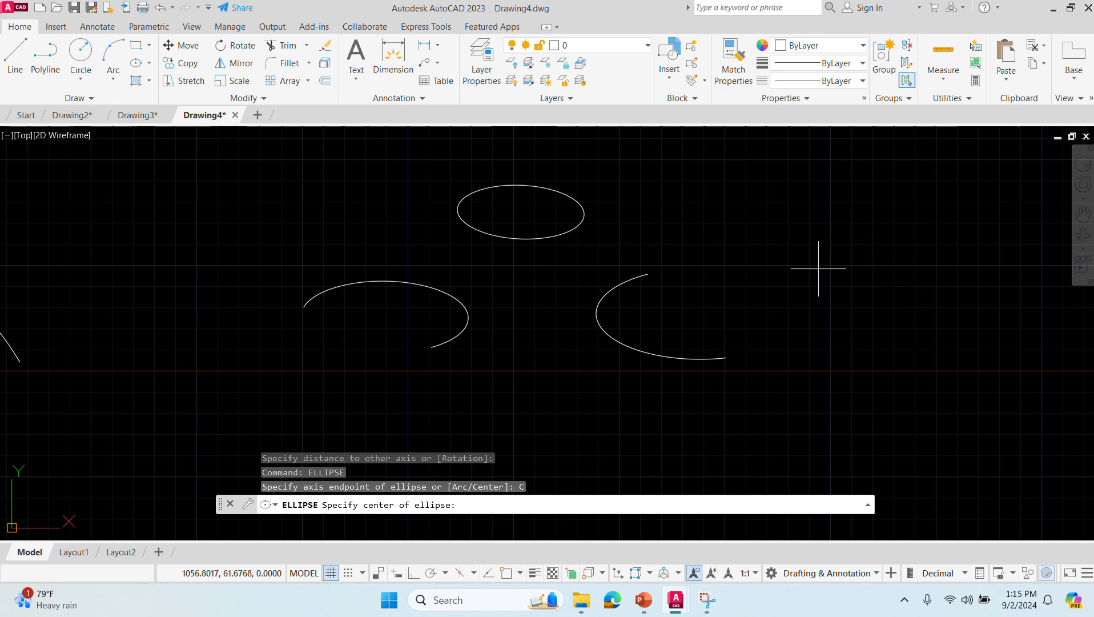
left_click(519, 421)
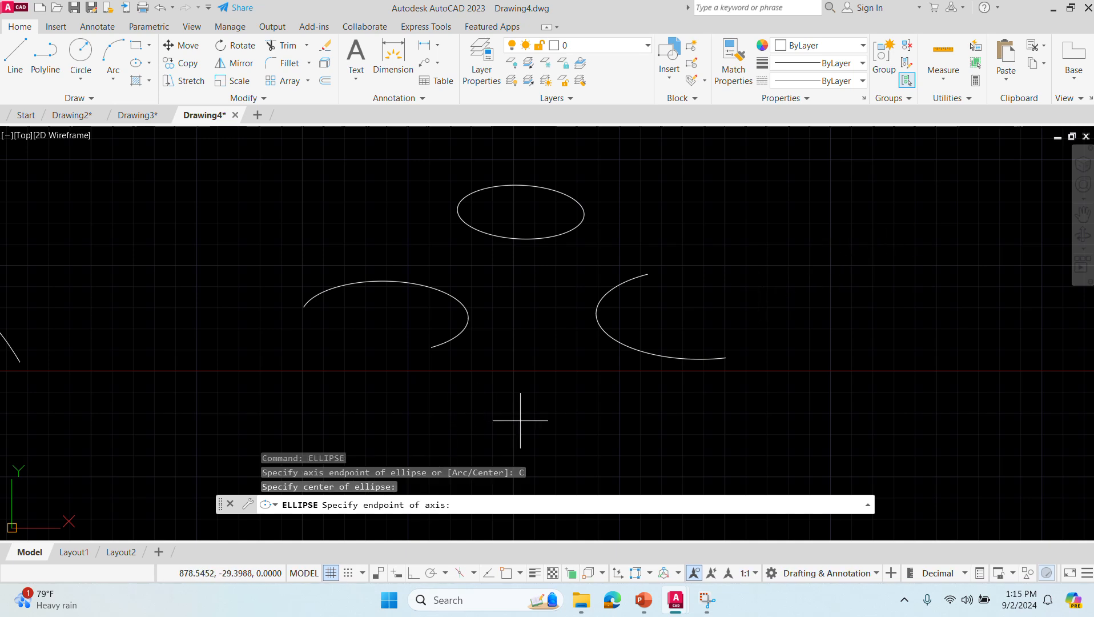
left_click(629, 422)
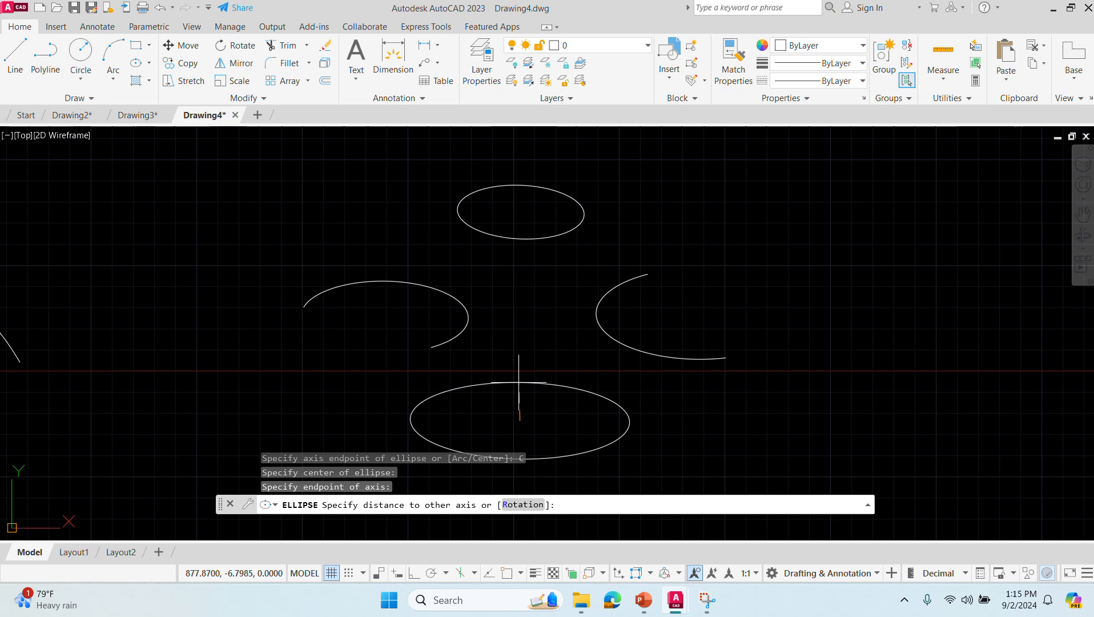
left_click(519, 383)
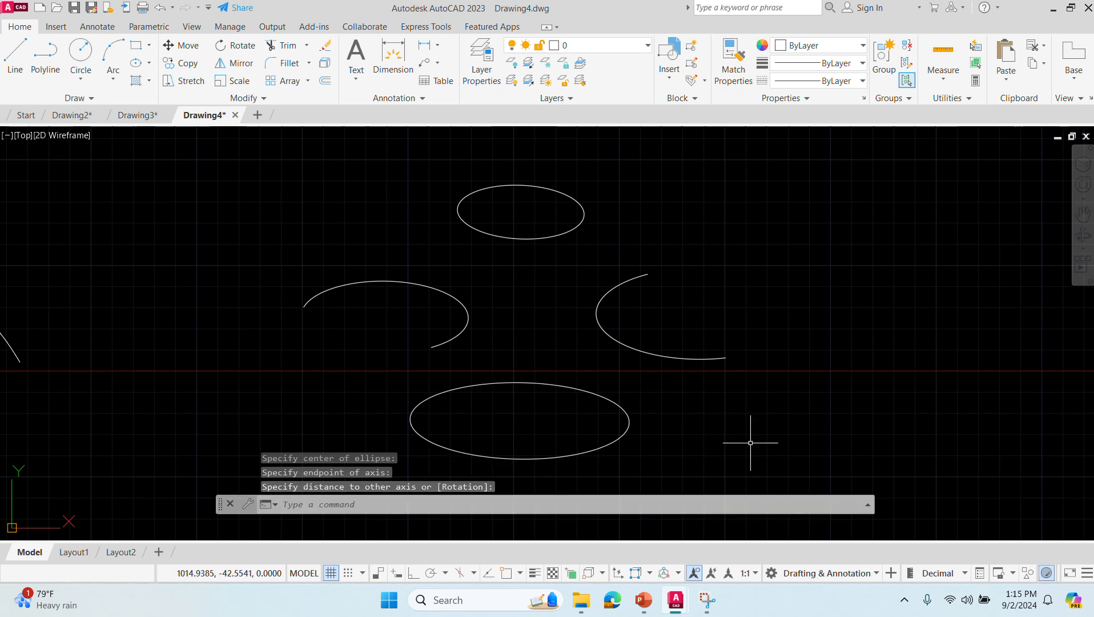
- Draw a rectangle about 192 by 102 units in the empty area right of the ellipses, from lower-left to upper-right corner
left_click(1083, 213)
mouse_move(930, 314)
left_mouse_down()
mouse_move(507, 272)
mouse_move(407, 283)
mouse_move(576, 325)
mouse_move(398, 320)
left_mouse_up()
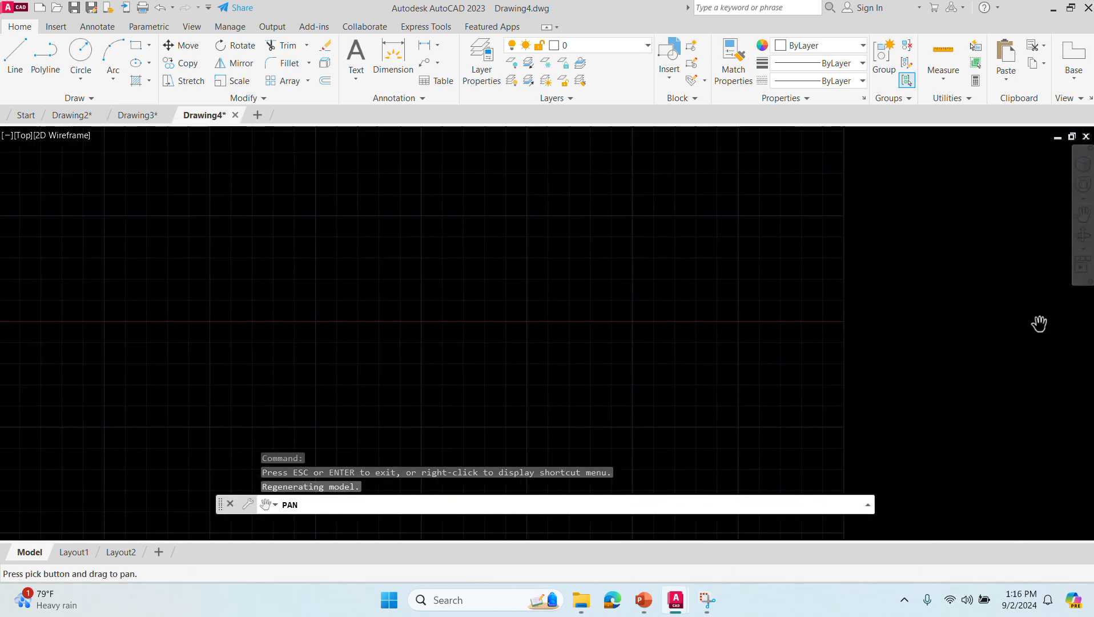
key("alt+Tab")
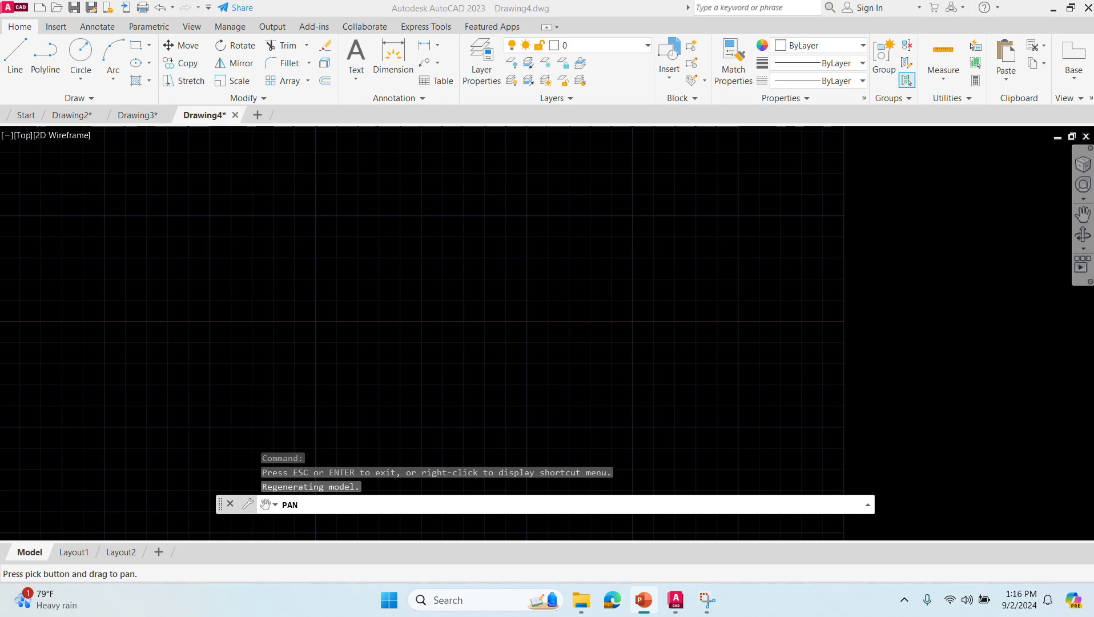
left_click(409, 503)
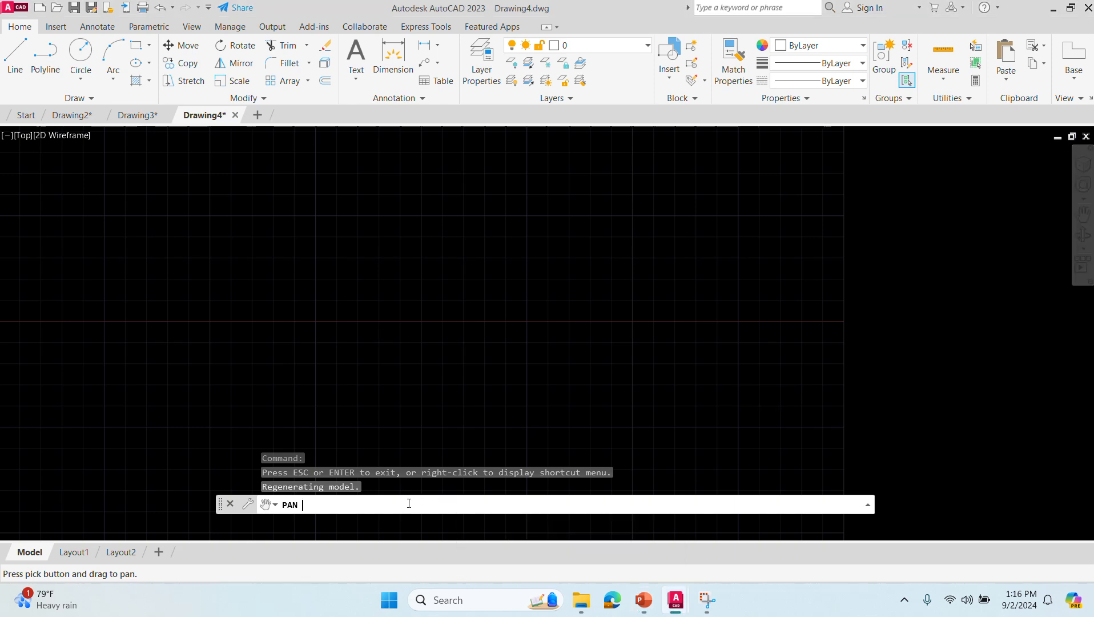
key("Escape")
type("REC")
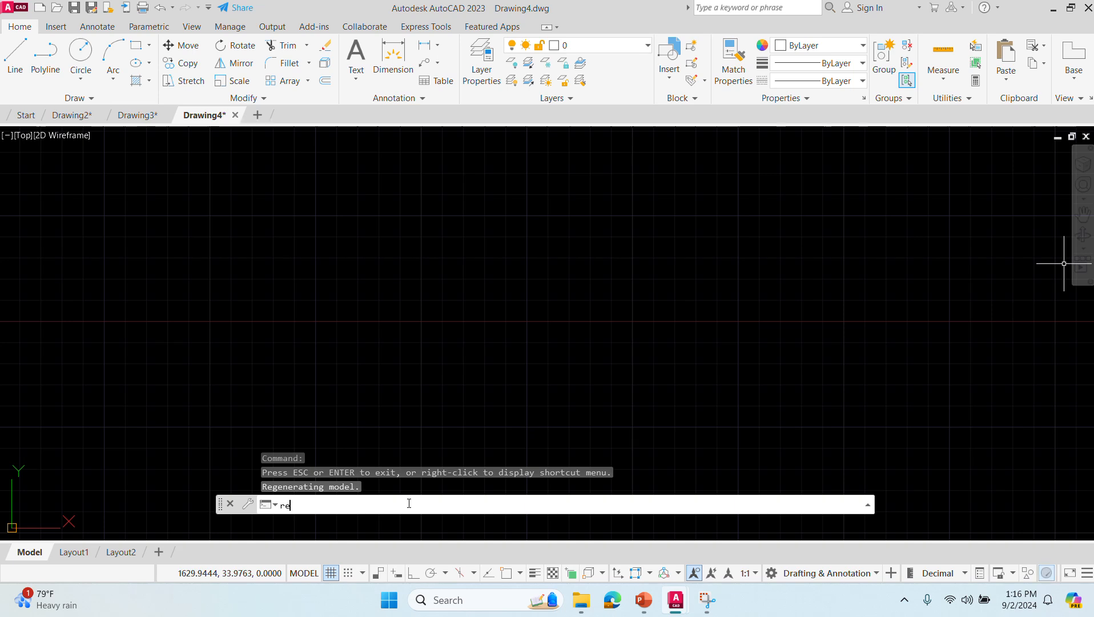
key("Return")
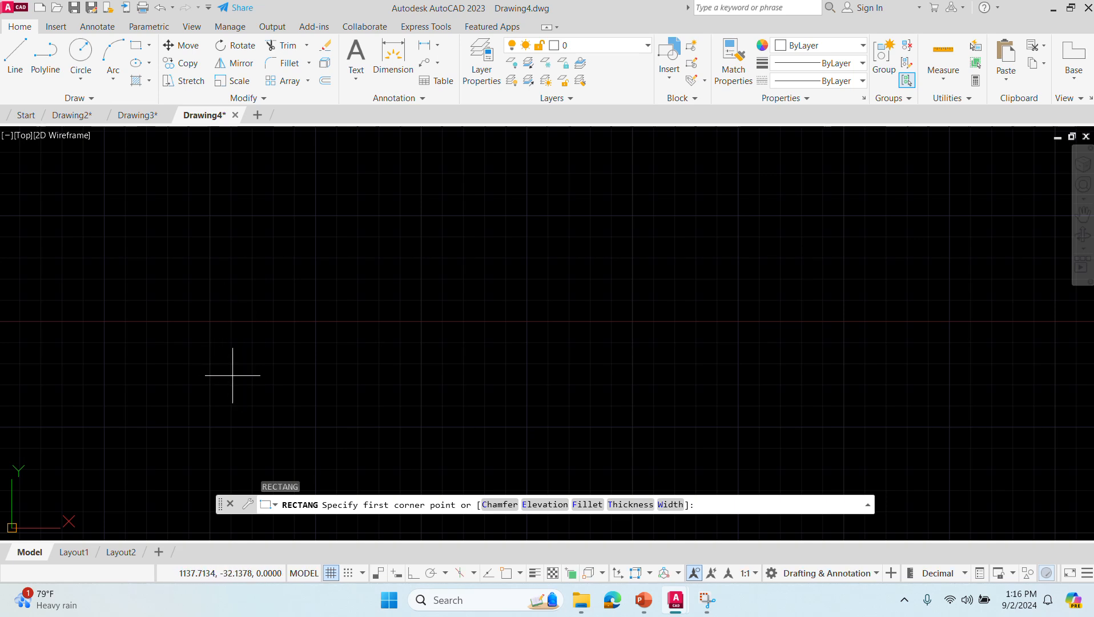
left_click(227, 400)
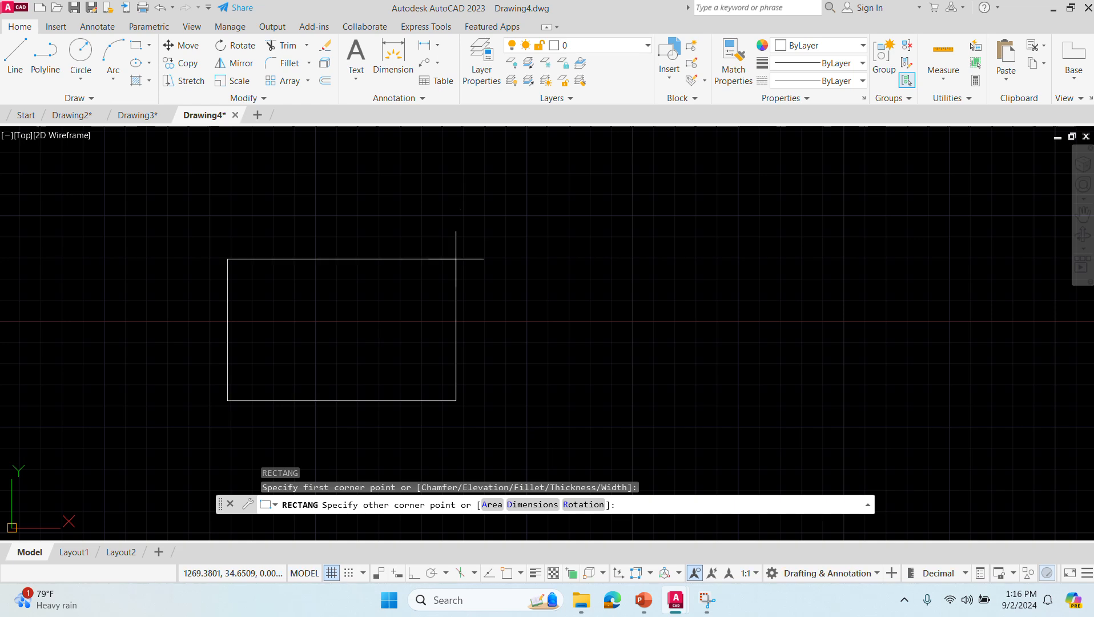
left_click(554, 227)
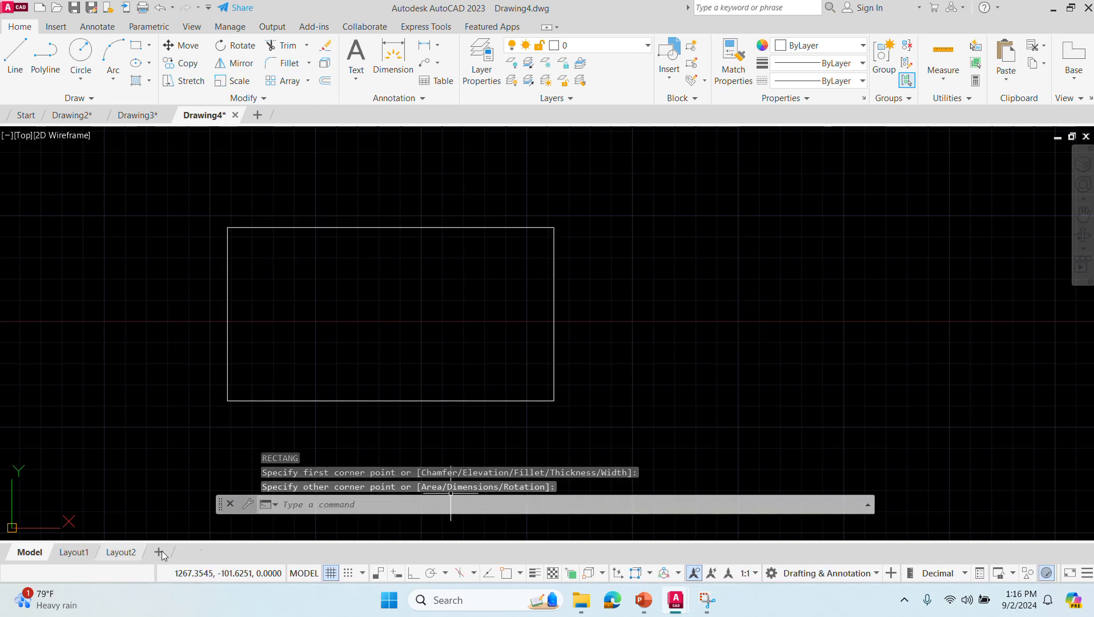
- Draw a rectangle with thickness 3, about 116 by 85 units, right of the first rectangle
type("rect")
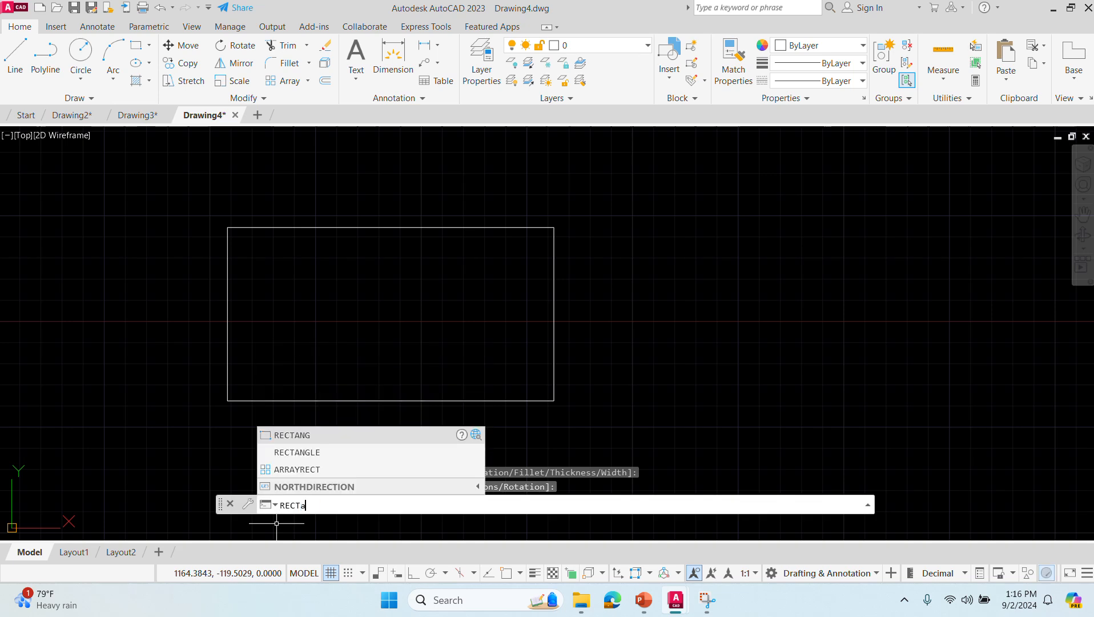
type("nagle")
key("Return")
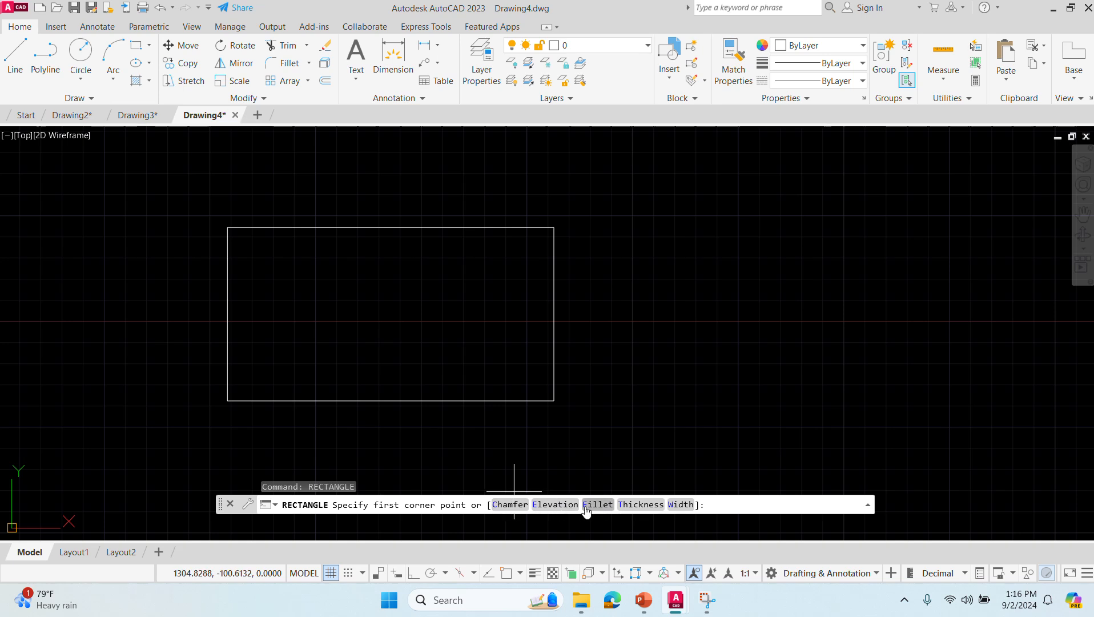
left_click(641, 504)
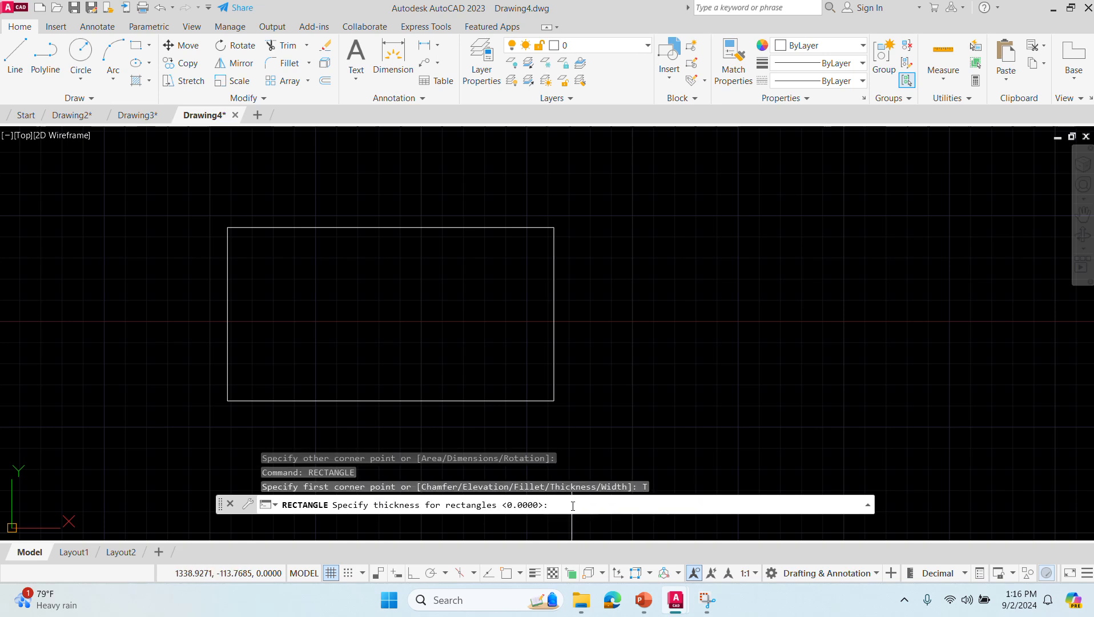
type("3")
key("Return")
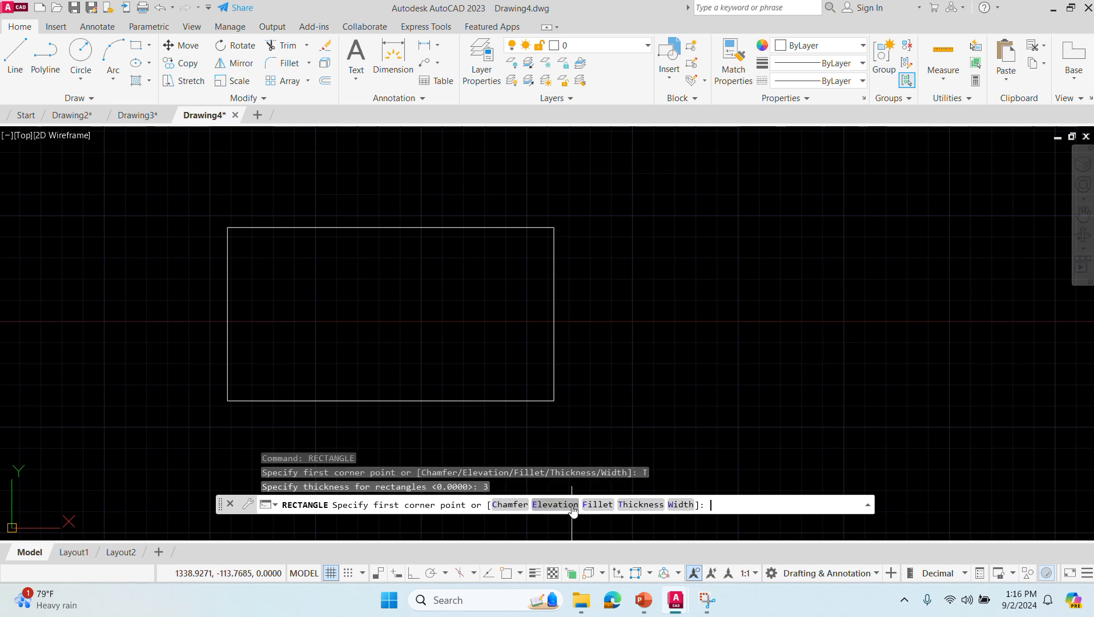
left_click(629, 406)
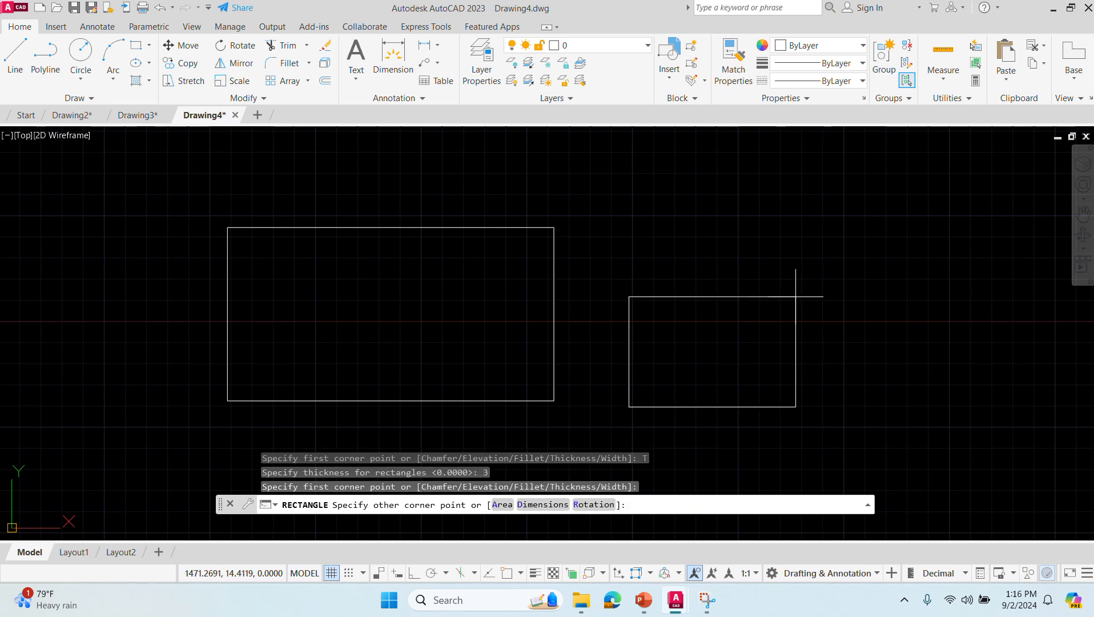
left_click(825, 261)
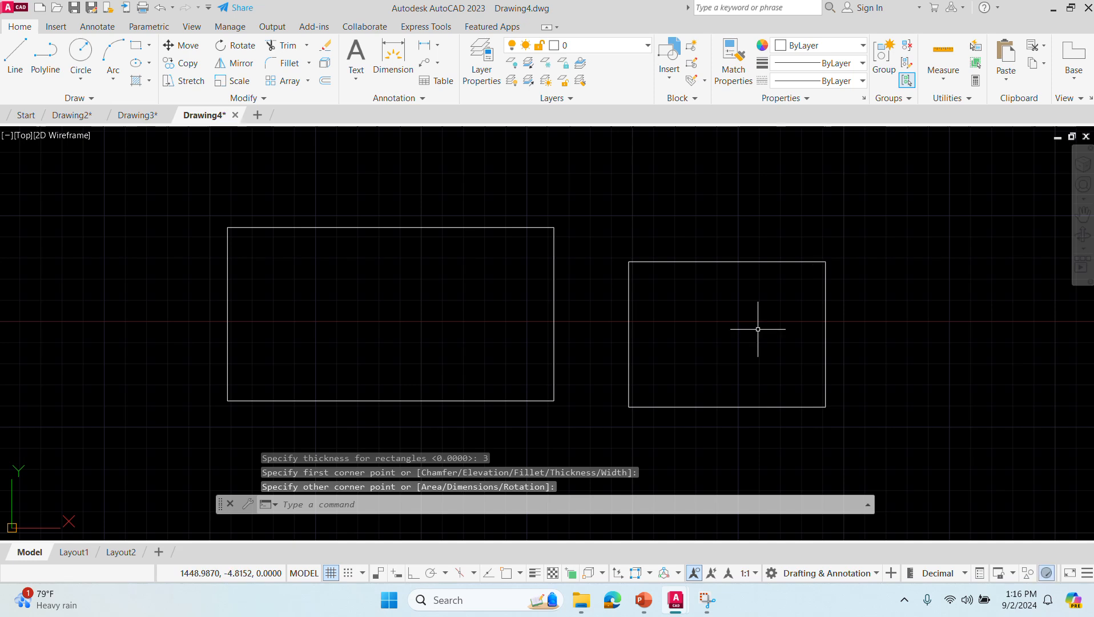
- Draw a rectangle with thickness 10, about 65 by 57 units, left of the first rectangle
left_click(469, 503)
type("rectangle")
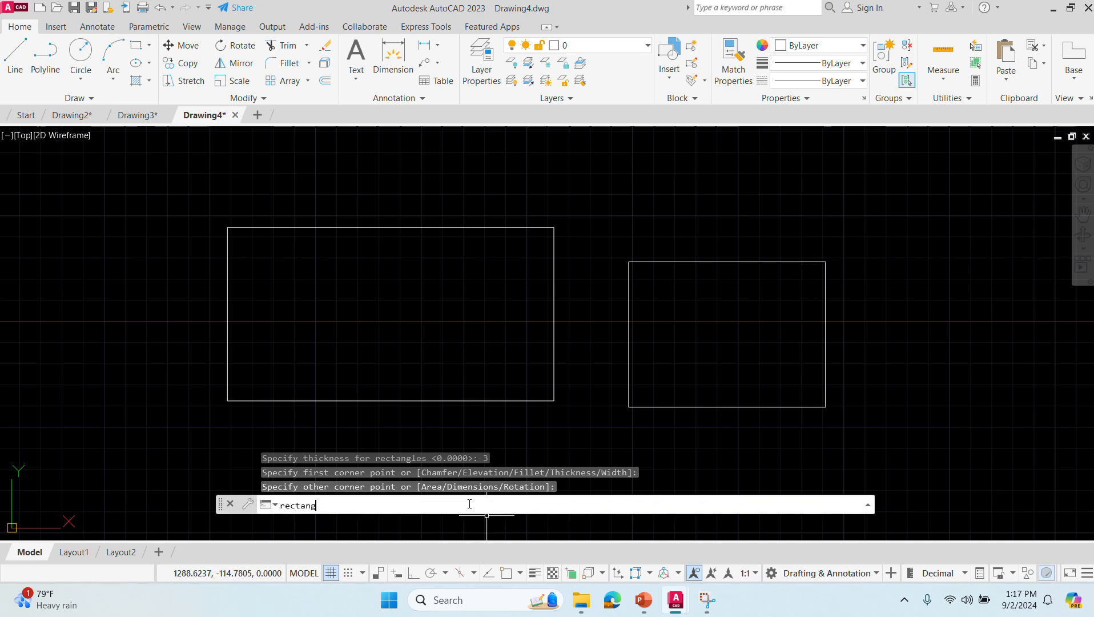
key("Return")
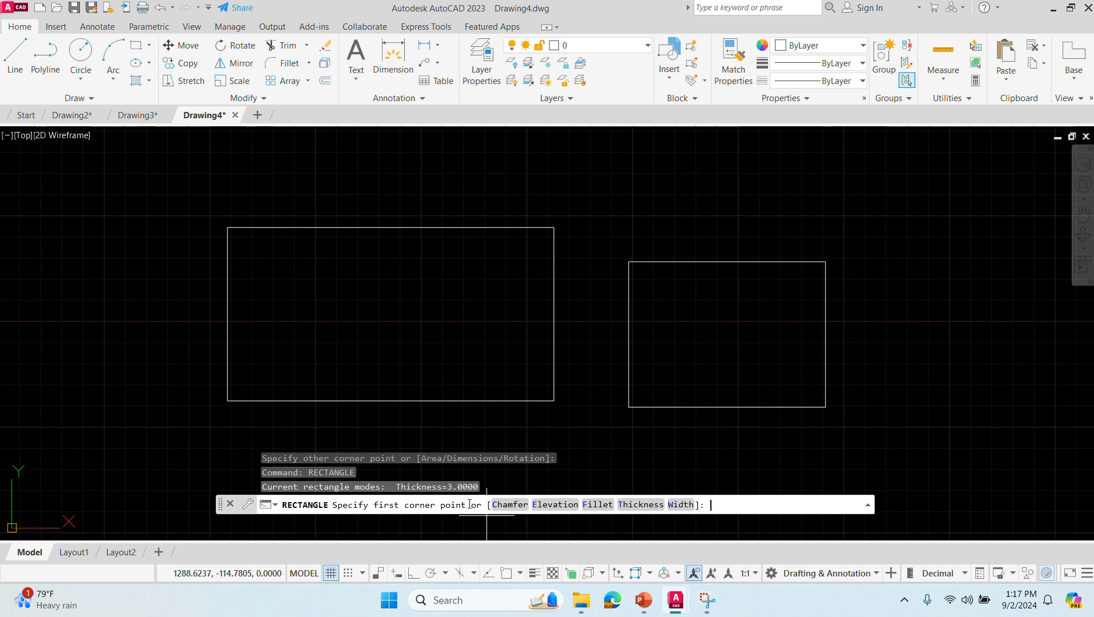
left_click(636, 504)
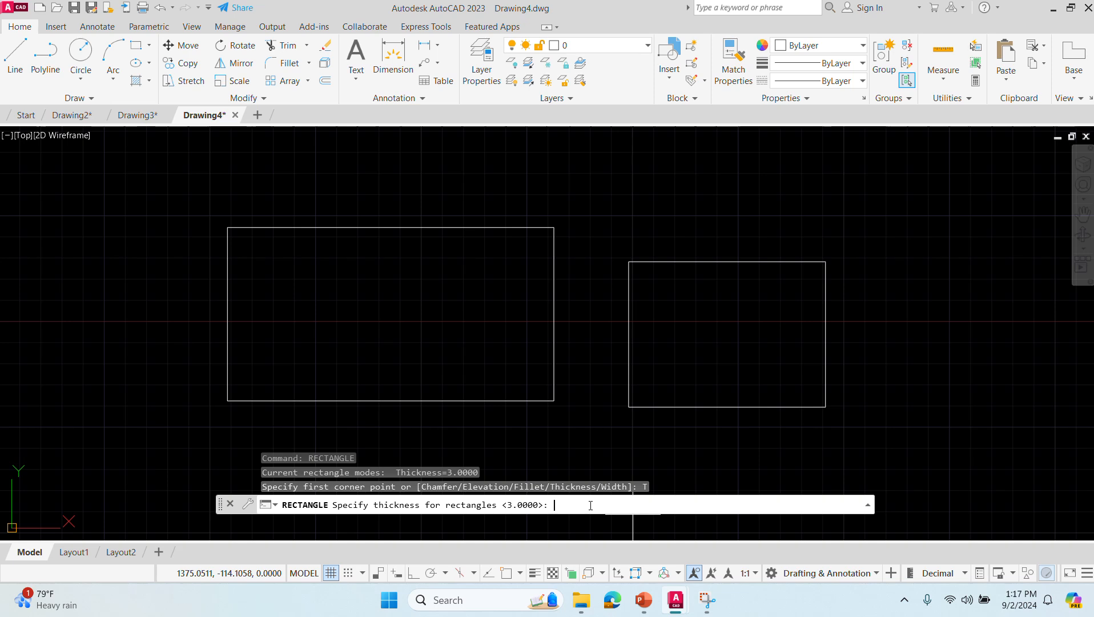
type("10")
key("Return")
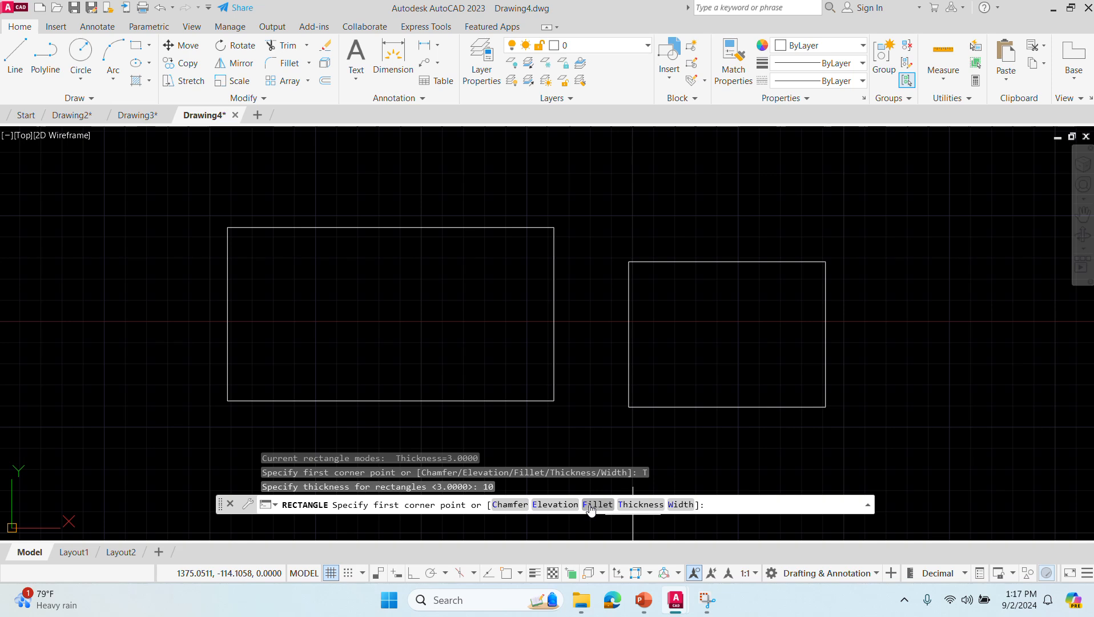
left_click(154, 371)
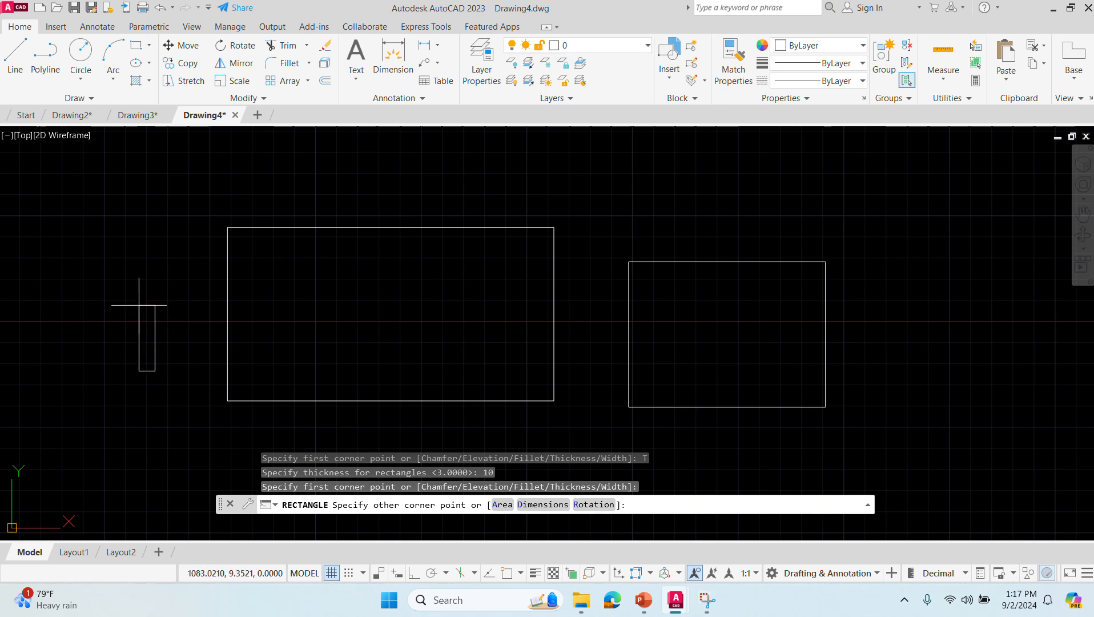
left_click(44, 274)
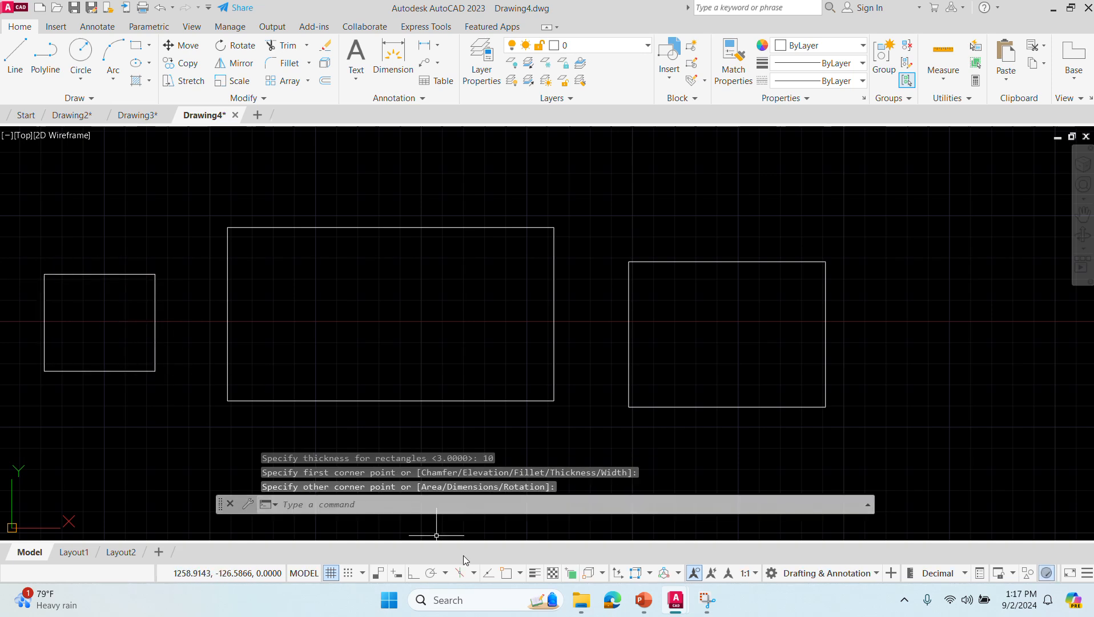
left_click(389, 499)
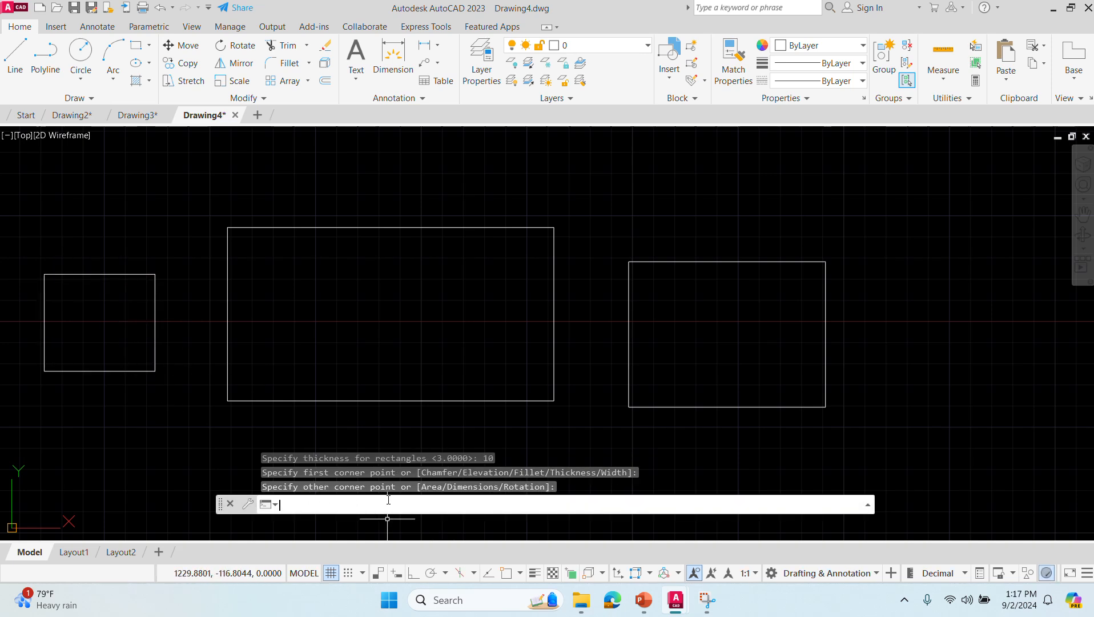
type("rectangle")
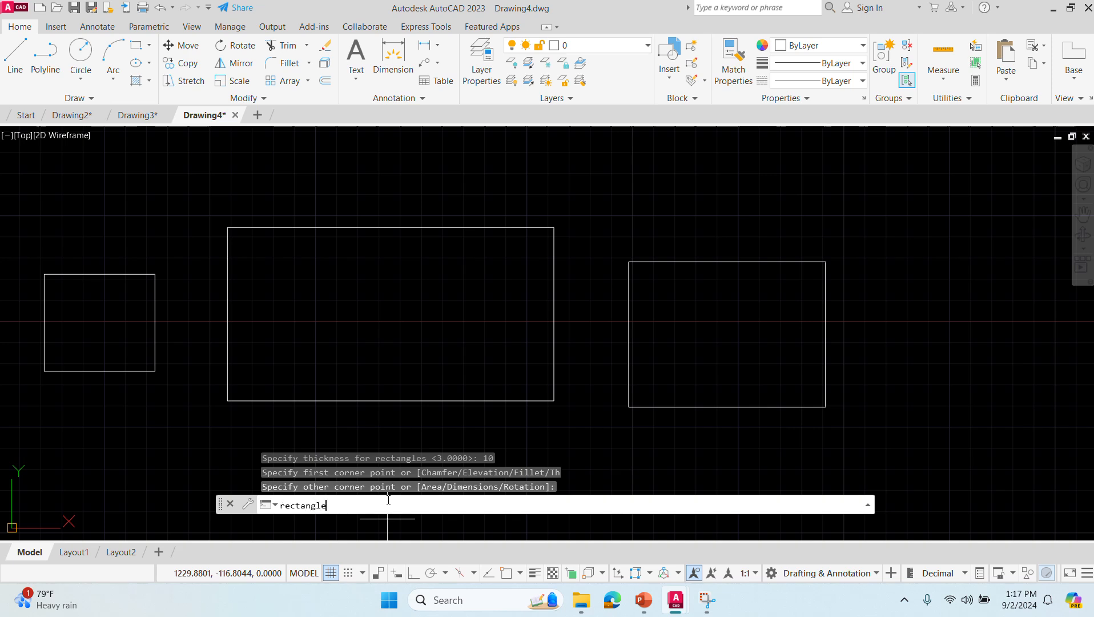
key("Return")
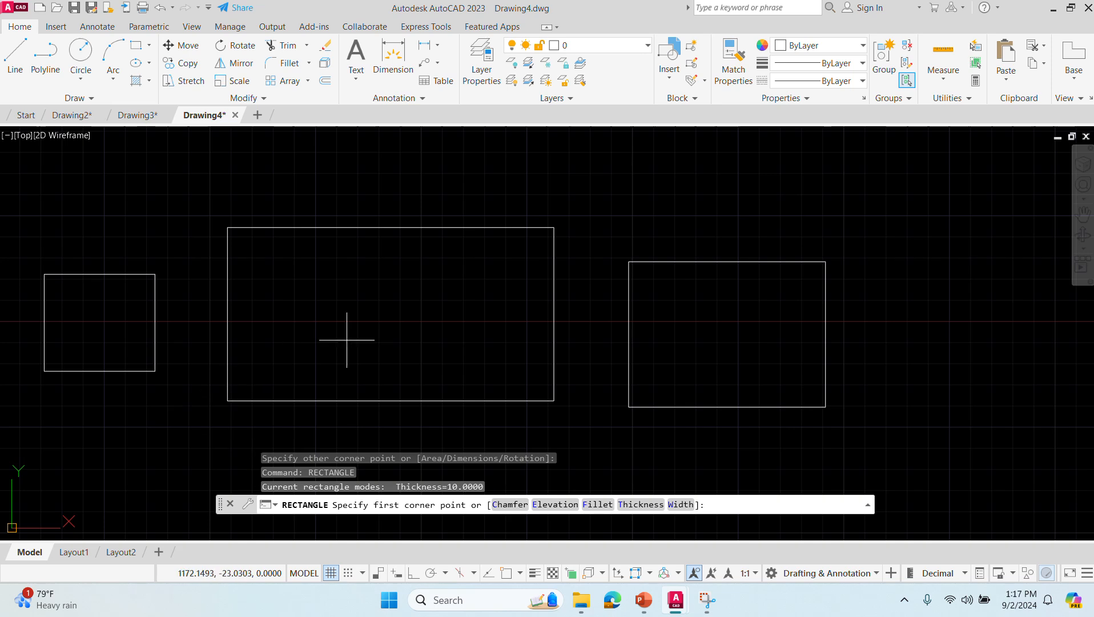
left_click(374, 317)
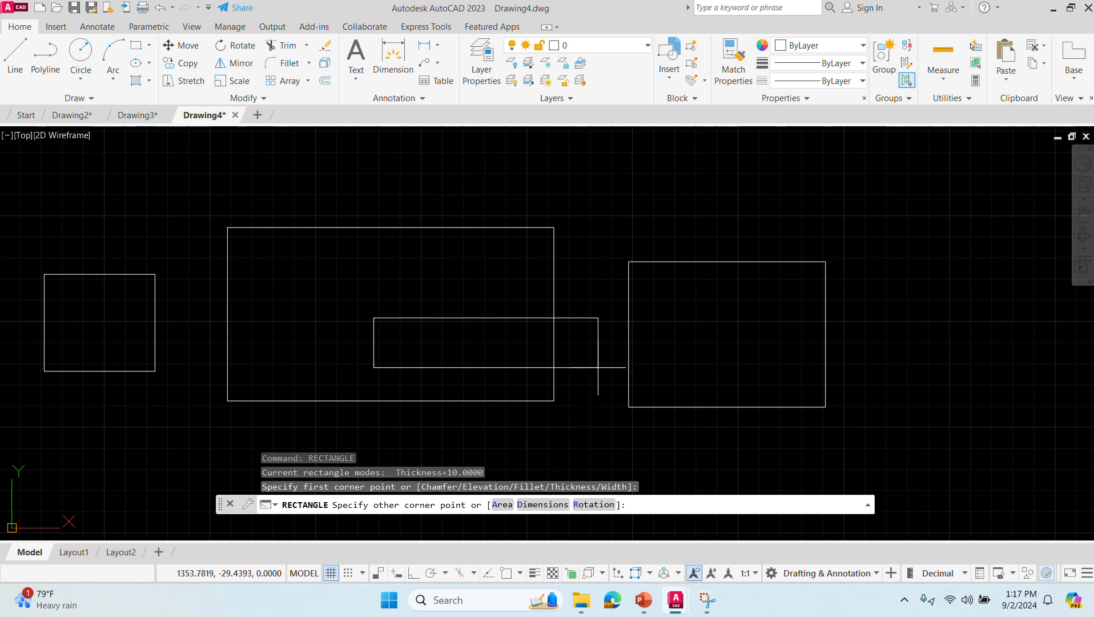
key("Escape")
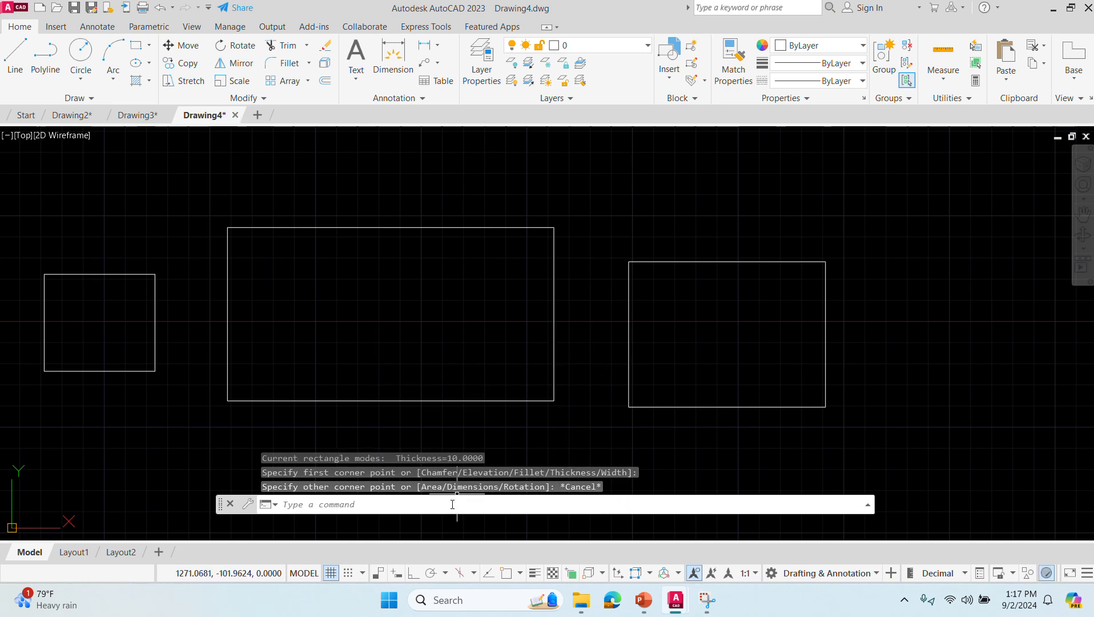
- Draw a rectangle with thickness 20, about 138 by 102 units, overlapping the upper-right part of the large middle rectangle
type("rectangle")
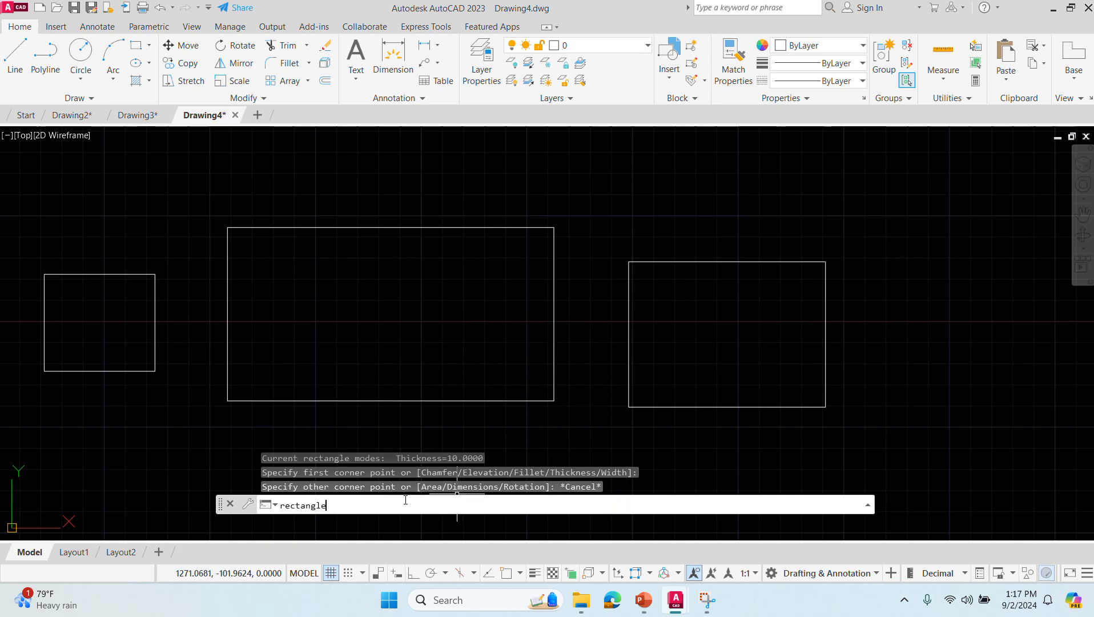
key("Return")
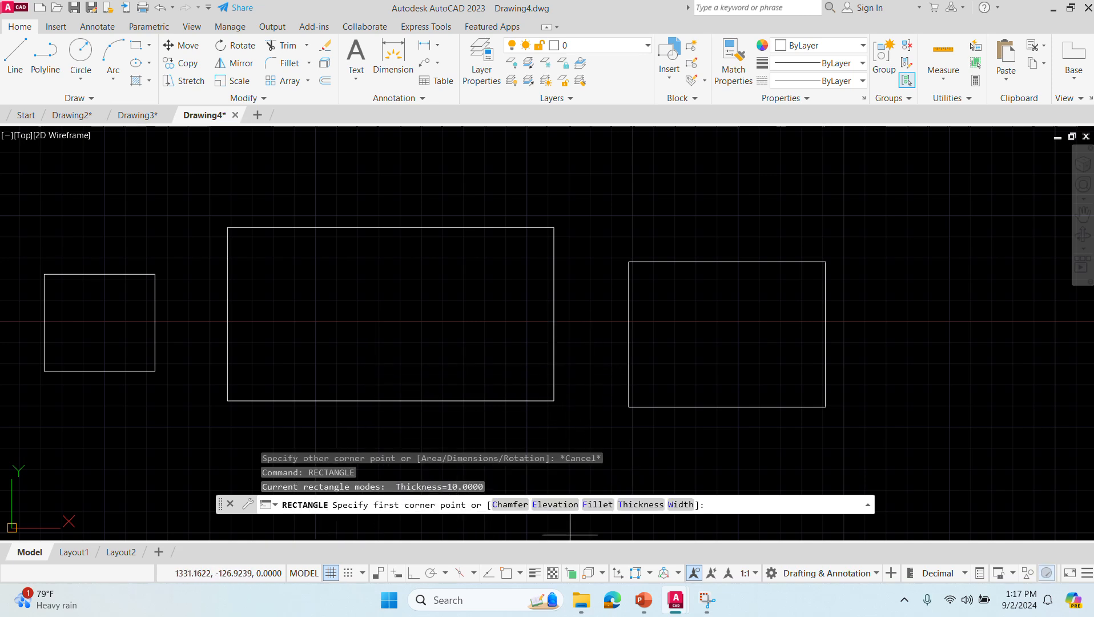
left_click(631, 504)
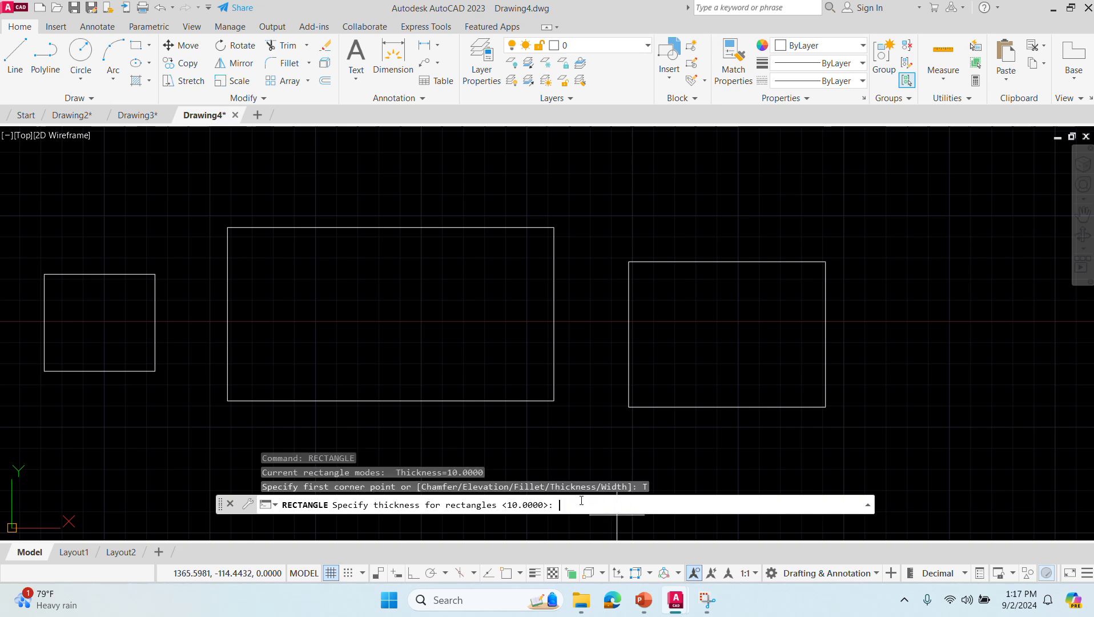
type("20")
key("Return")
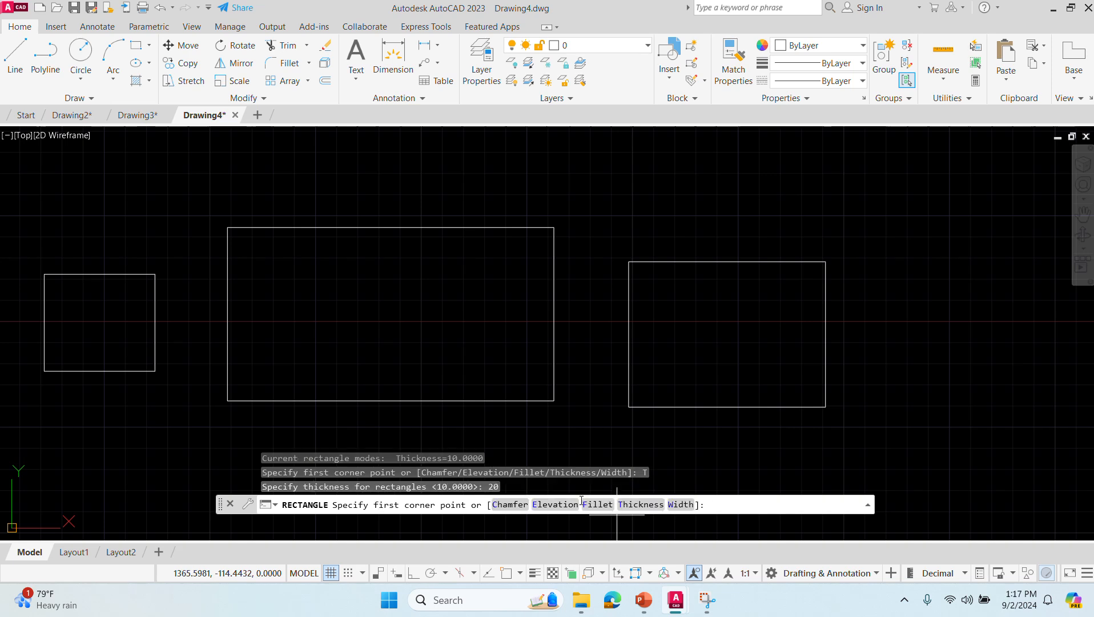
left_click(378, 346)
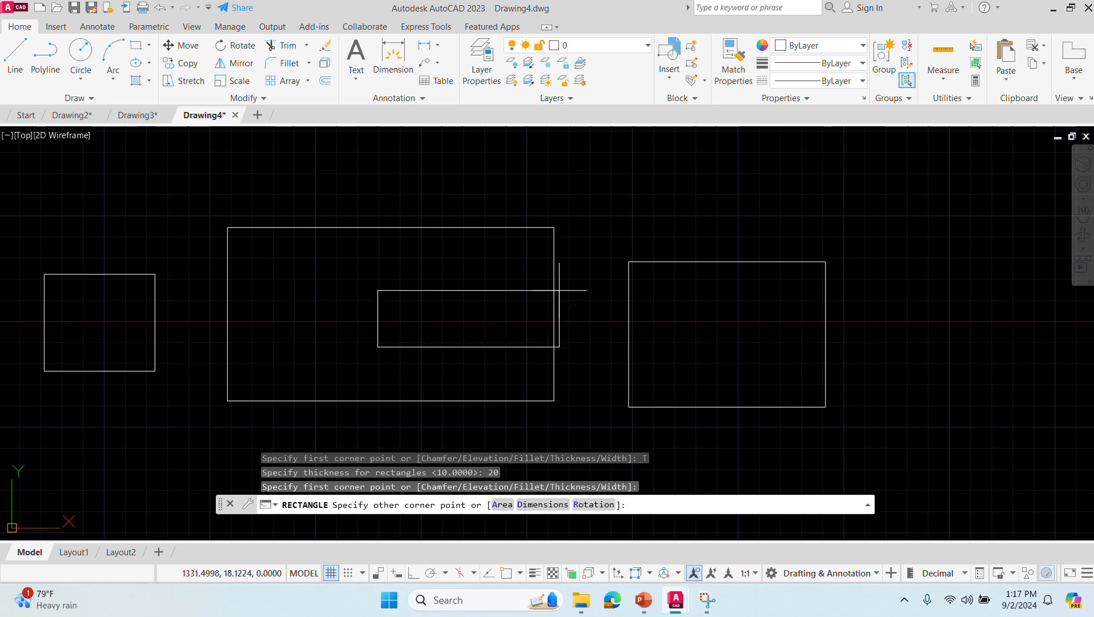
left_click(613, 173)
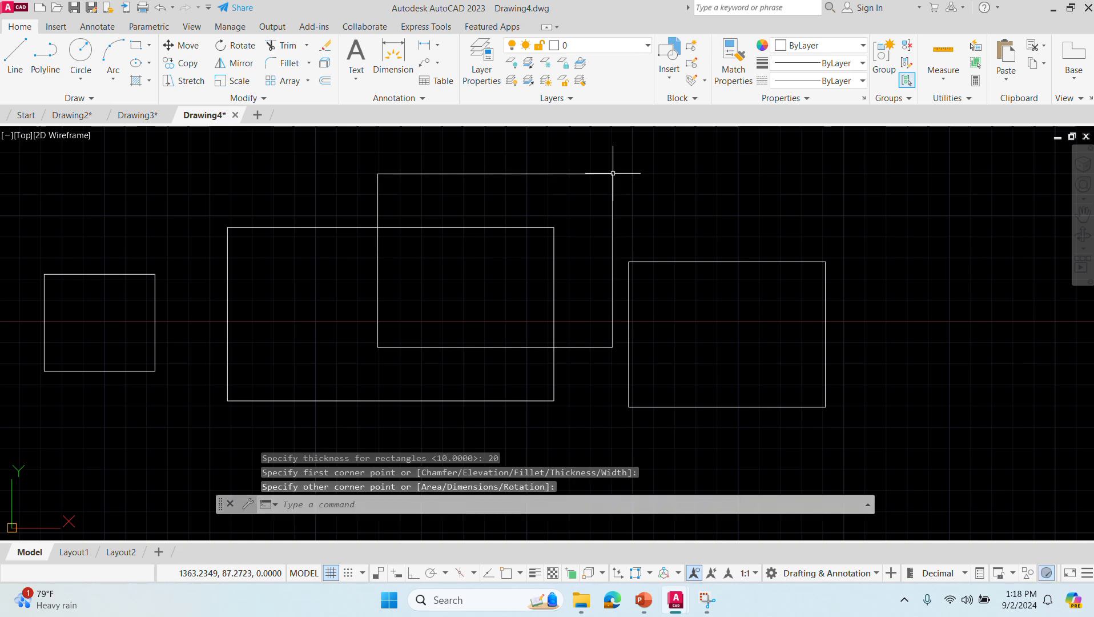
- Draw a rectangle with chamfer distances 5 and 10, about 159 by 87 units, overlapping the upper-right part of the rightmost rectangle
left_click(347, 506)
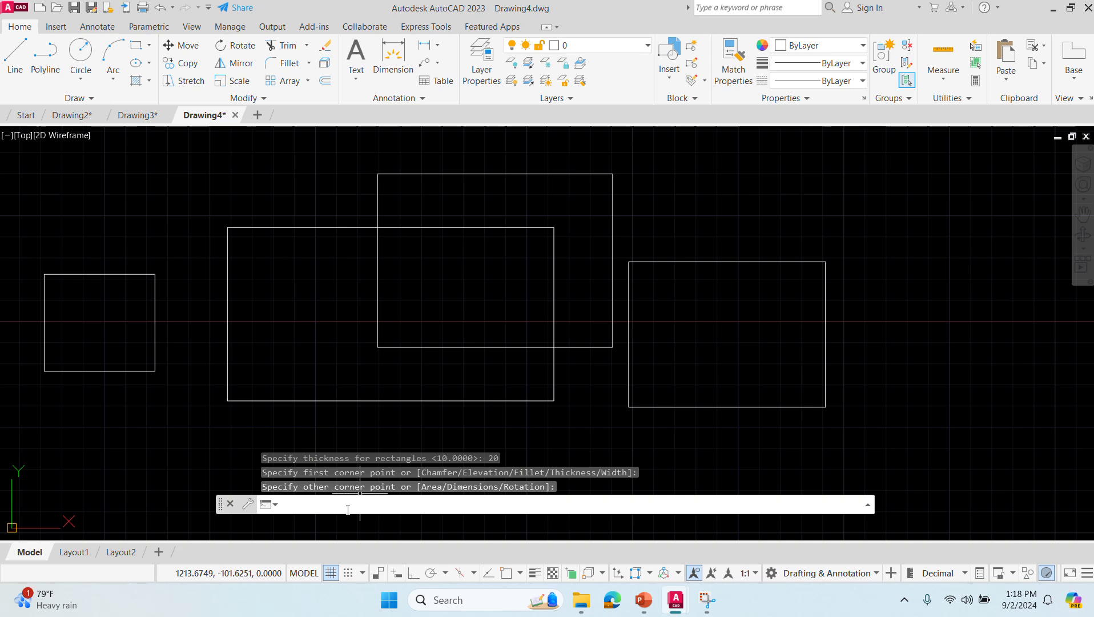
type("RECT")
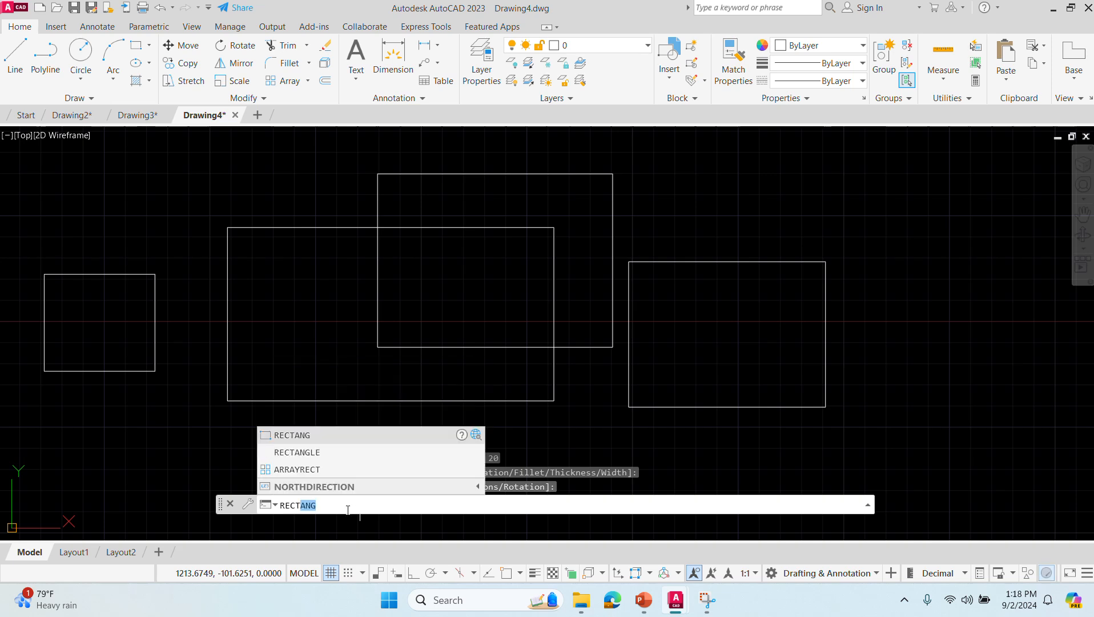
type("ANGLE")
key("Return")
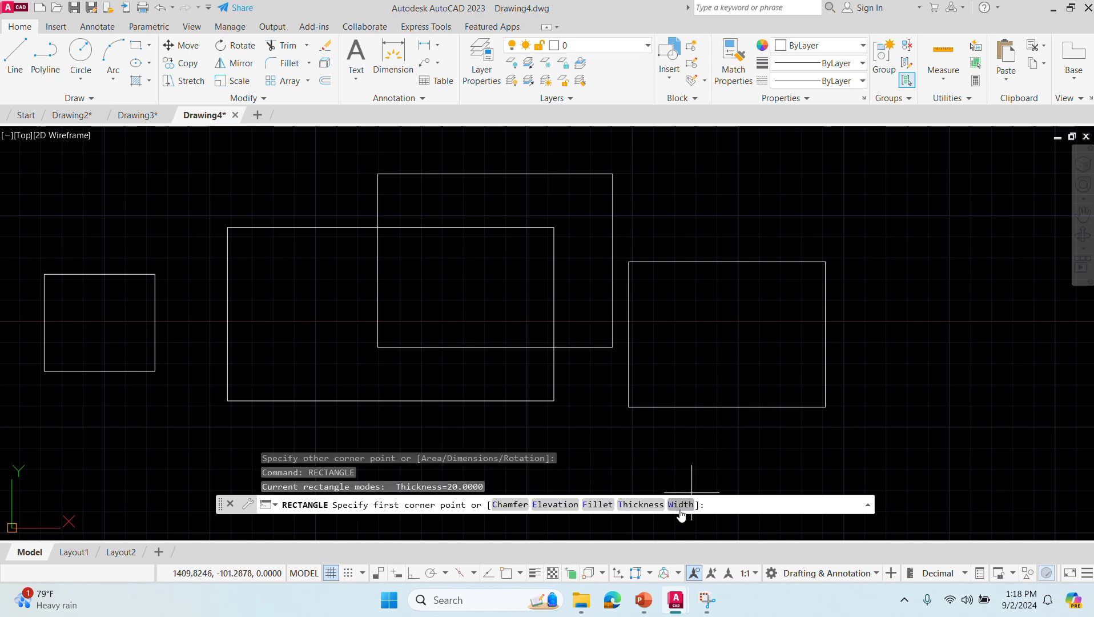
left_click(508, 505)
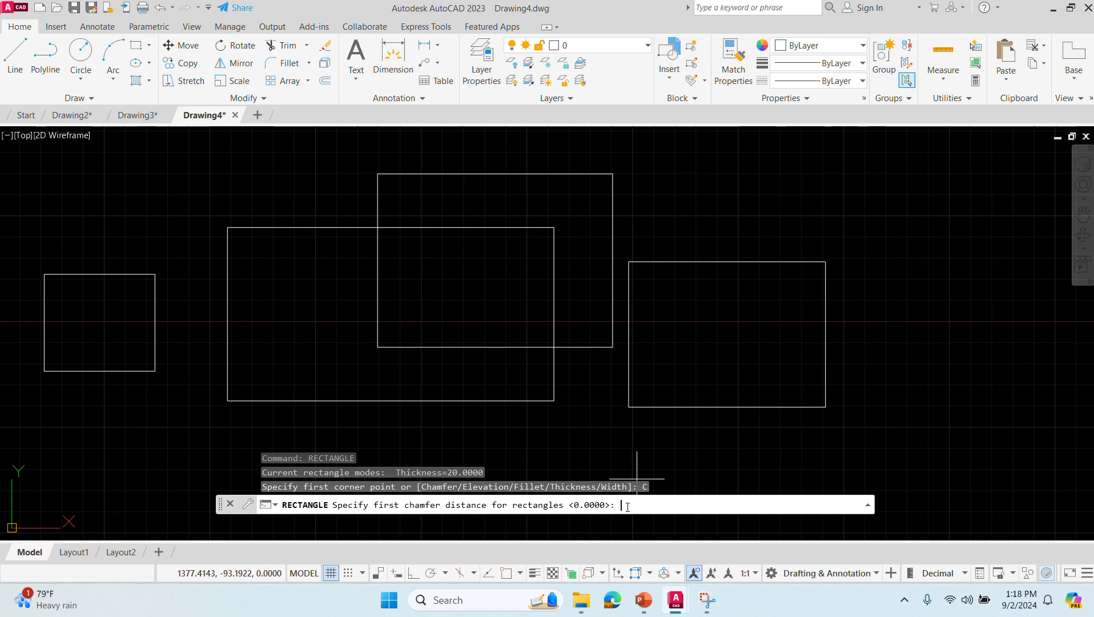
type("5")
key("Return")
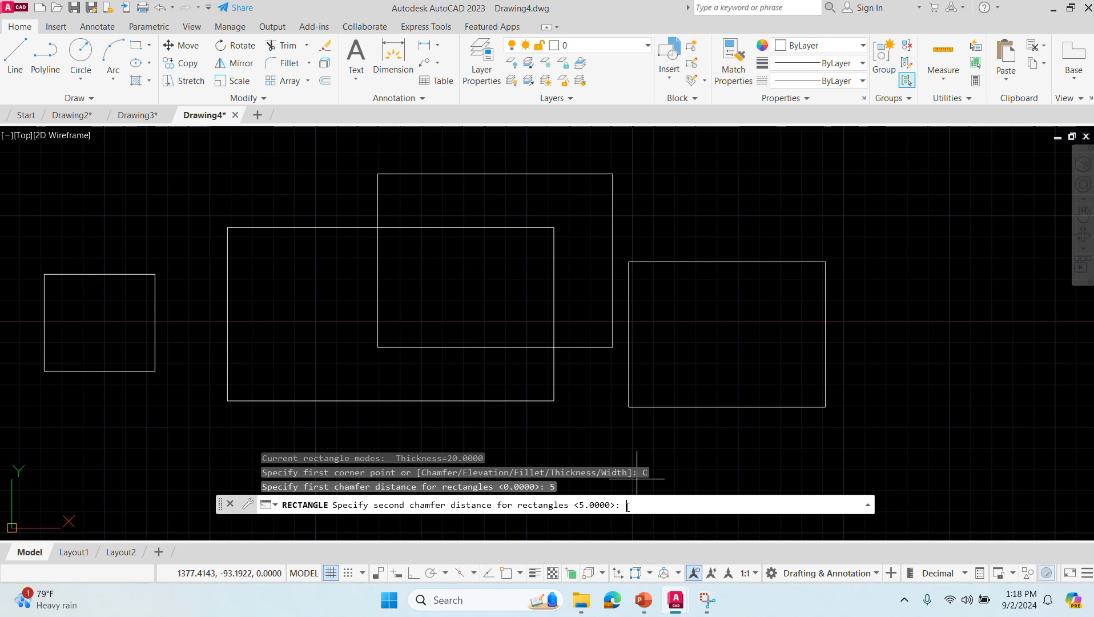
type("5")
type("0")
key("Return")
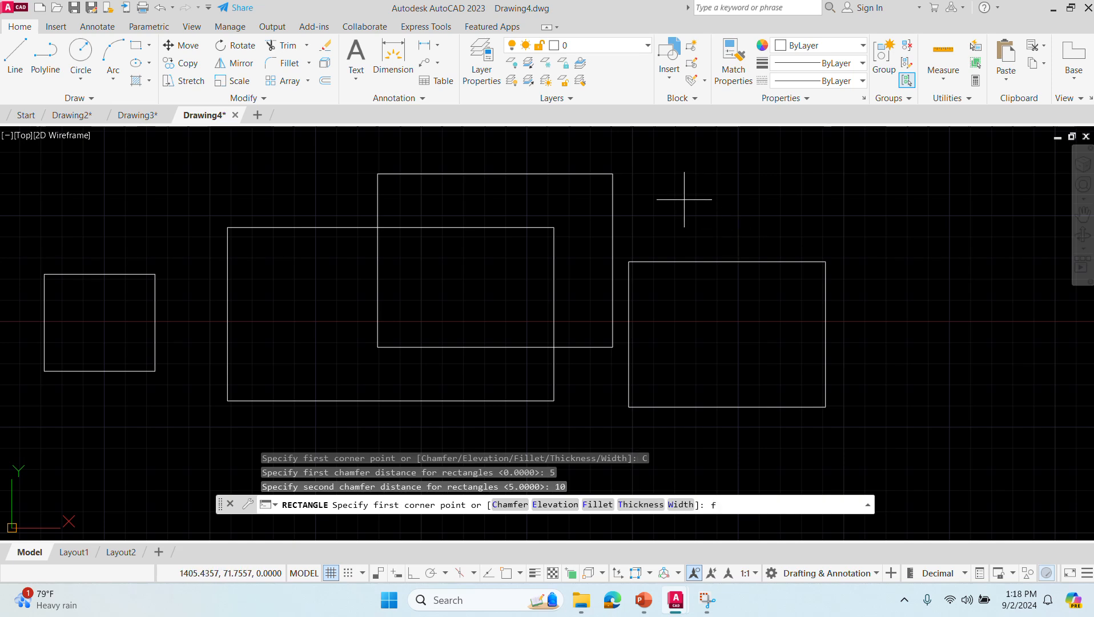
type("f")
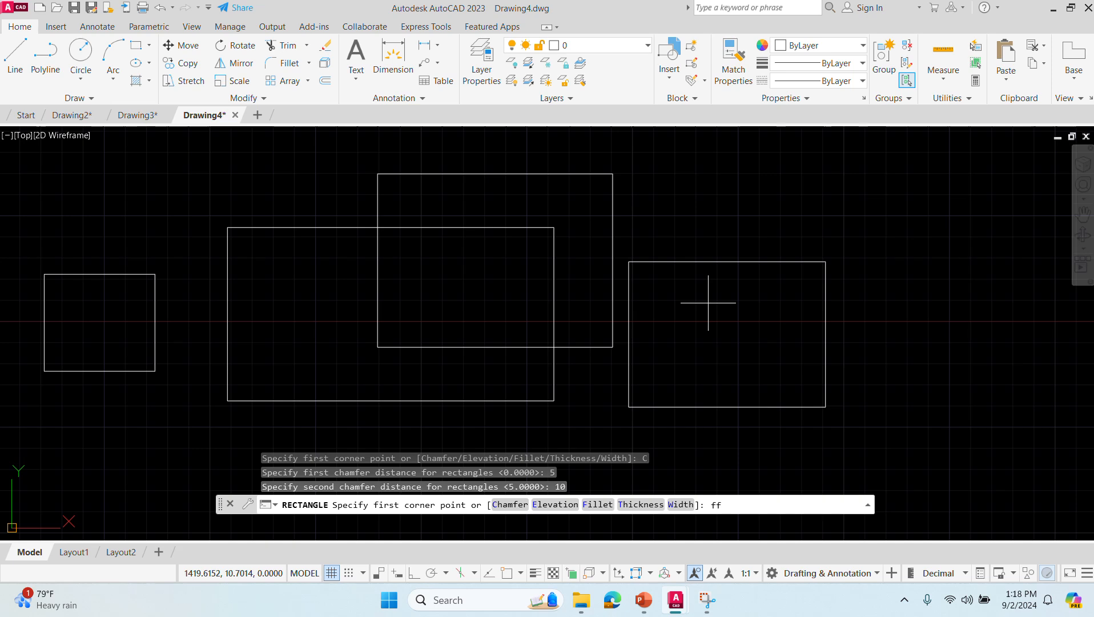
type("f")
key("BackSpace")
key("BackSpace")
left_click(706, 215)
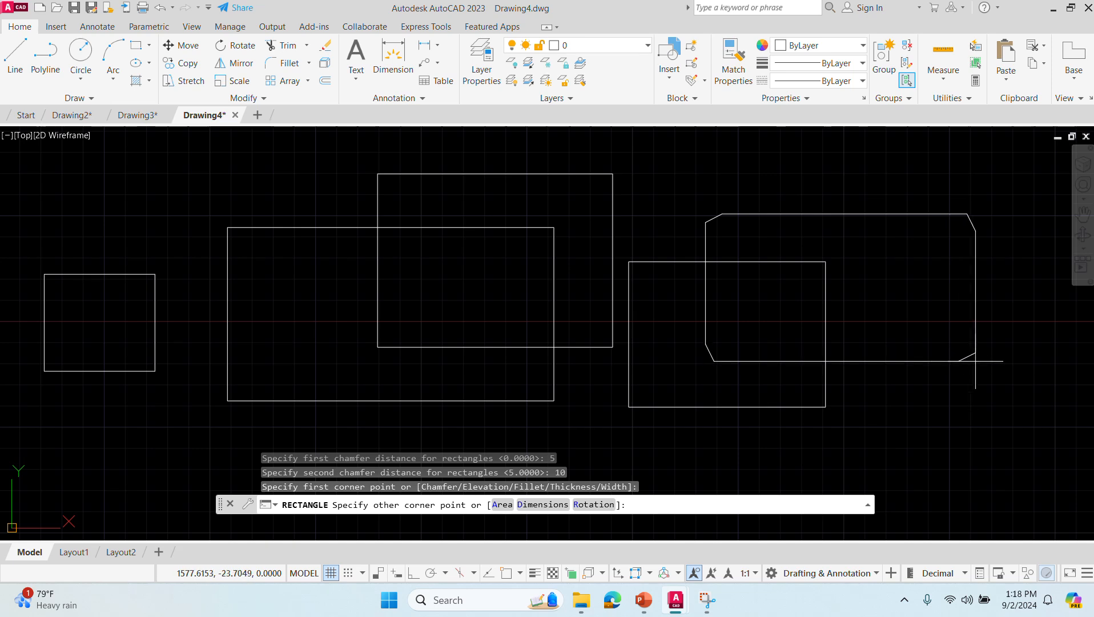
left_click(975, 361)
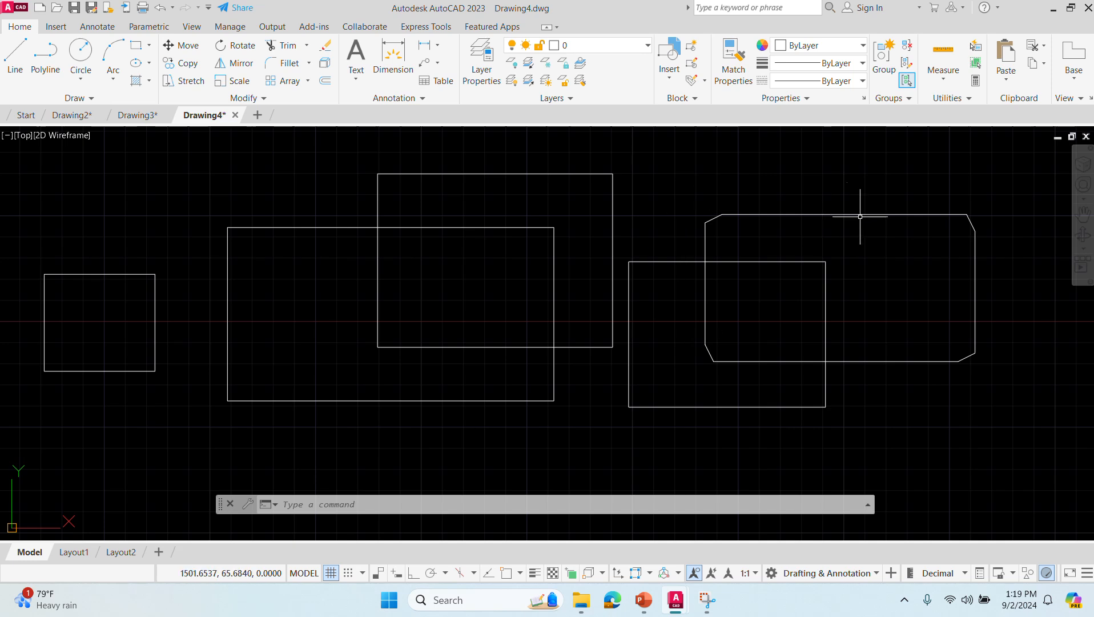
- Draw a rectangle with chamfer distances 2 and 10, about 374 by 122 units, in the empty area right of the first chamfered rectangle
left_click(338, 504)
type("rectangle")
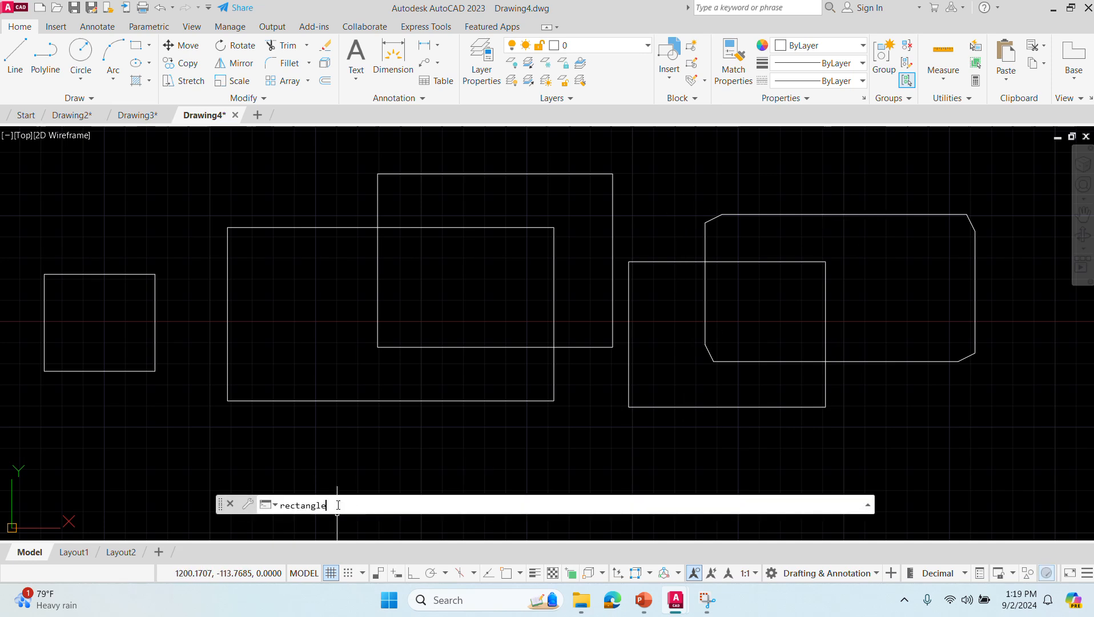
key("Return")
type("2")
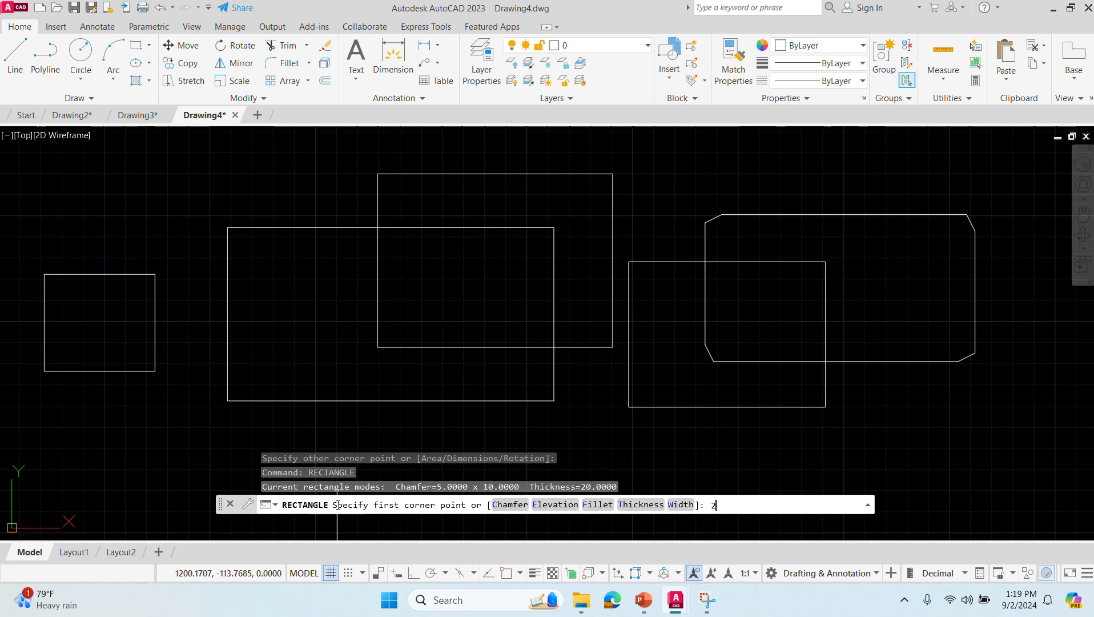
key("BackSpace")
type("ch")
key("BackSpace")
key("Return")
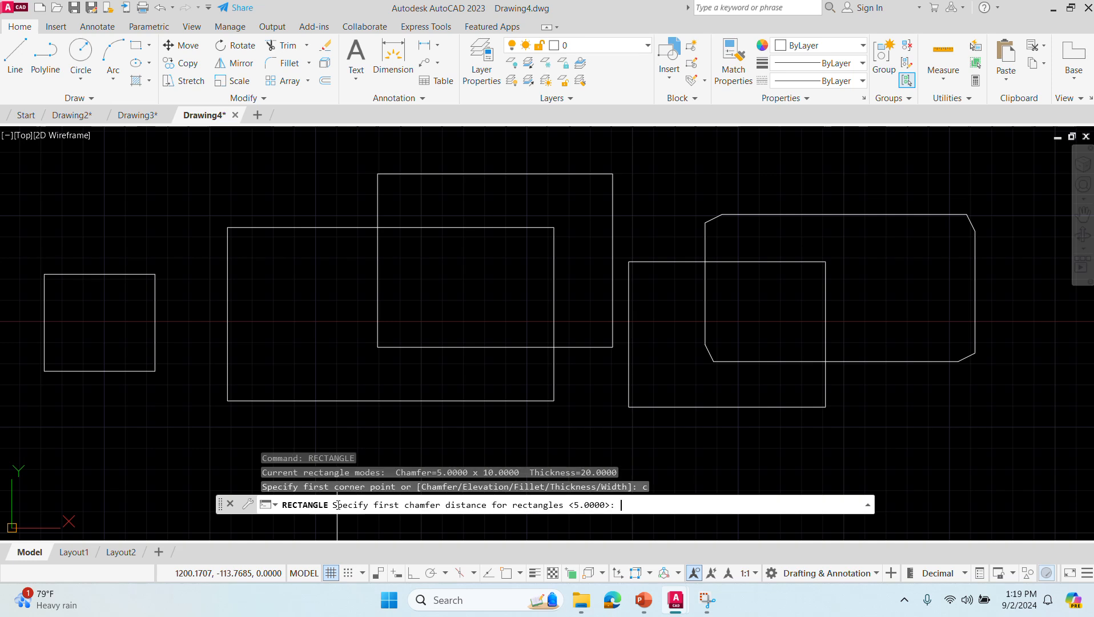
type("2")
key("Return")
type("10")
key("Return")
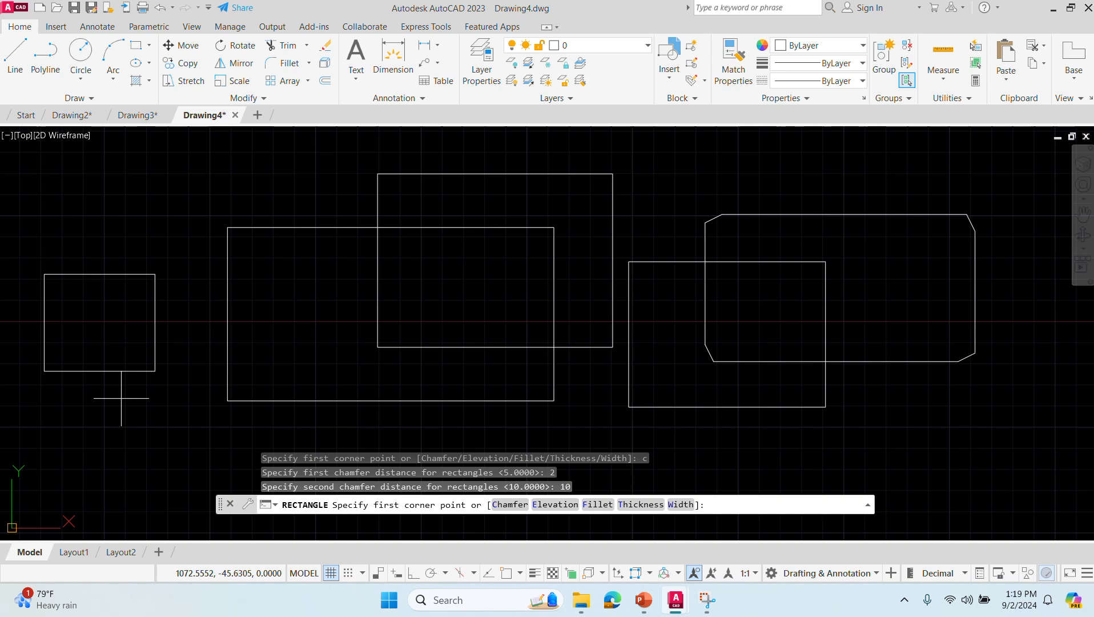
mouse_move(906, 431)
middle_mouse_down()
mouse_move(19, 410)
mouse_move(3, 429)
middle_mouse_up()
scroll(3, 429, "down", 2)
left_click(116, 216)
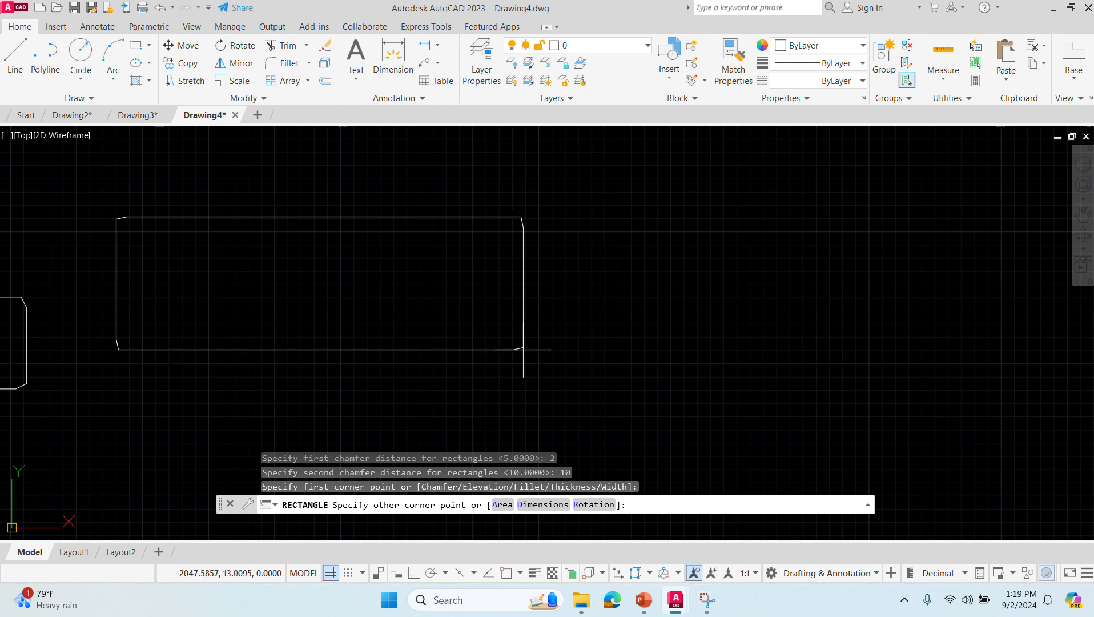
scroll(523, 350, "up", 5)
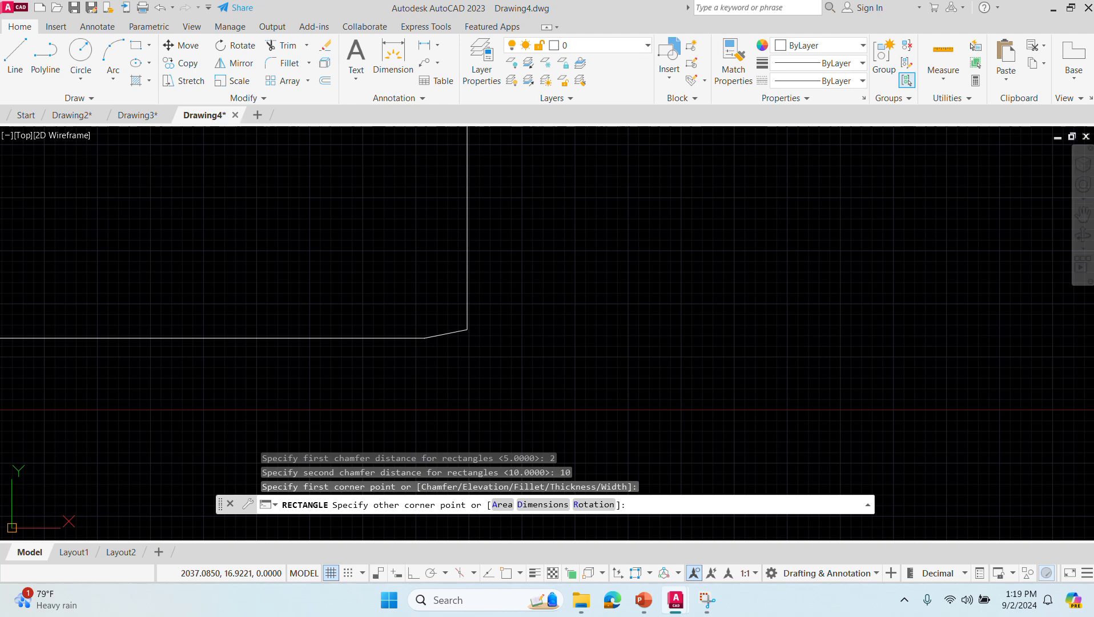
left_click(467, 330)
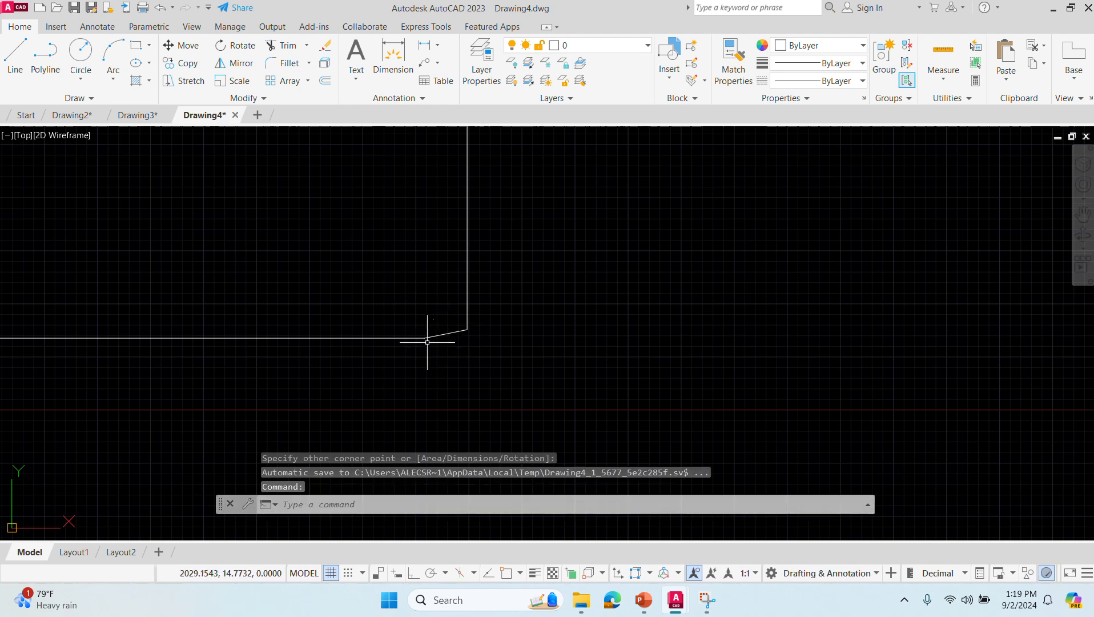
- Draw a rectangle with chamfer distances 10 and 30, about 306 by 128 units, right of the previous chamfered rectangle
scroll(452, 337, "down", 4)
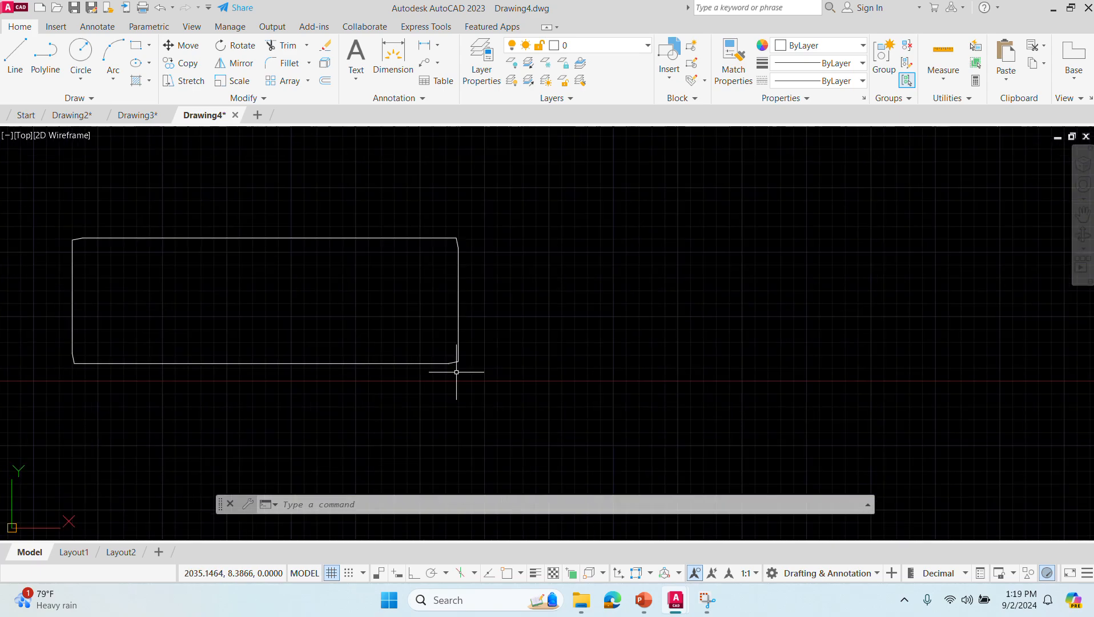
type("rectangle")
key("Return")
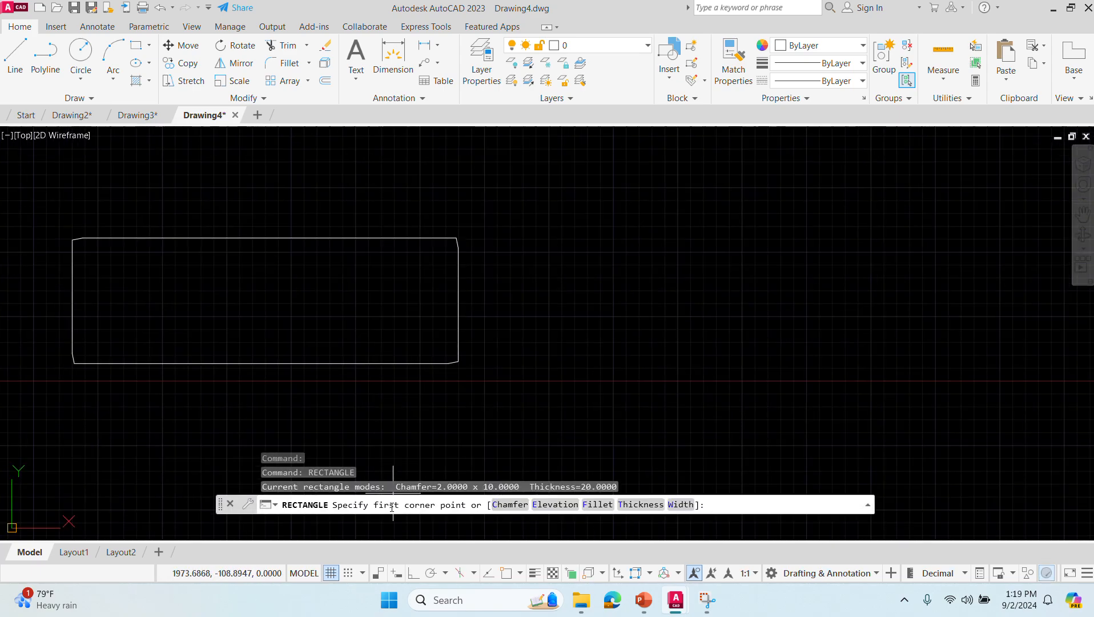
type("chamfer")
key("Return")
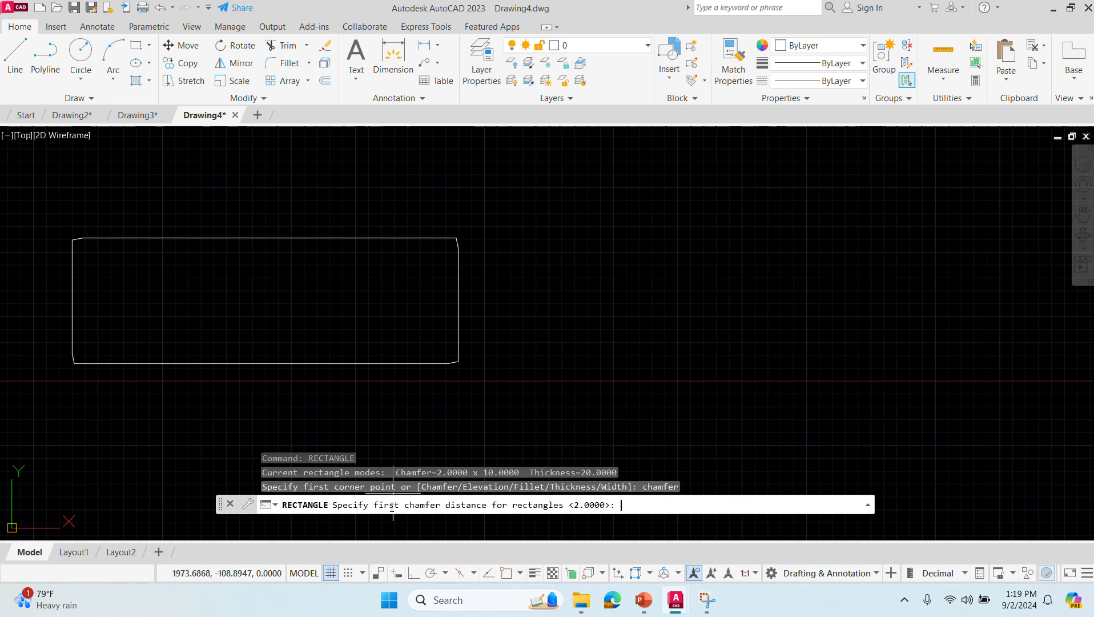
type("10")
key("Return")
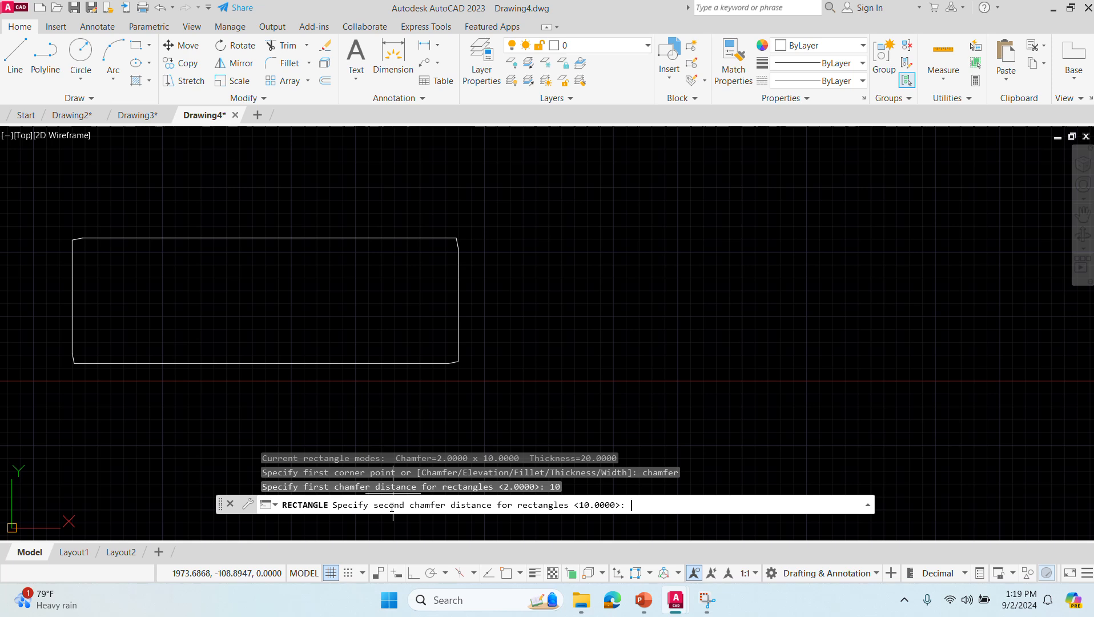
type("30")
key("Return")
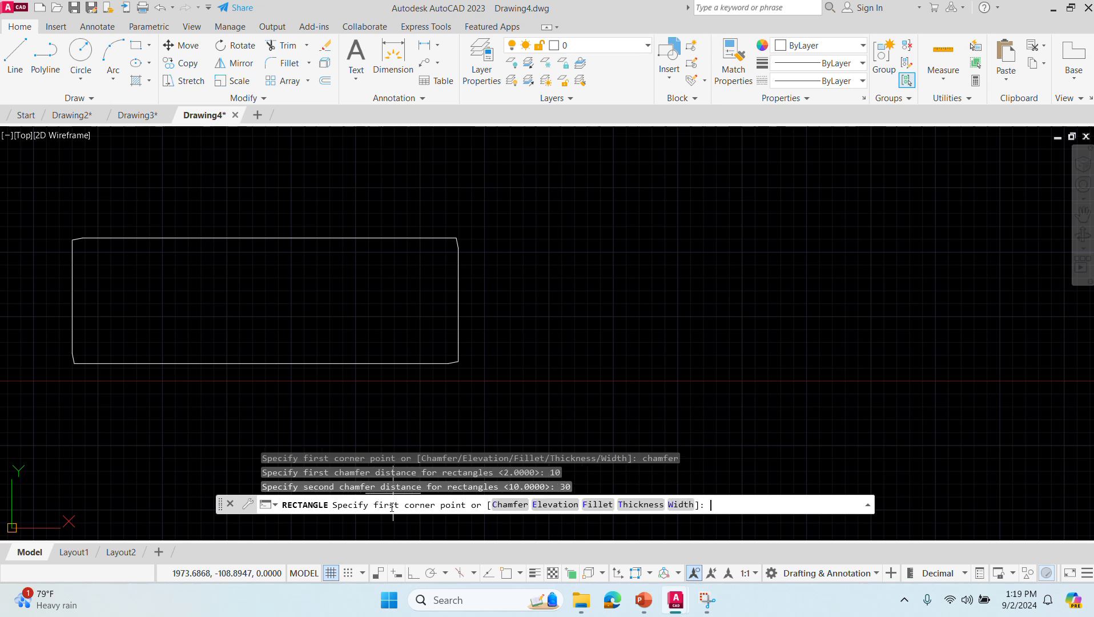
left_click(582, 257)
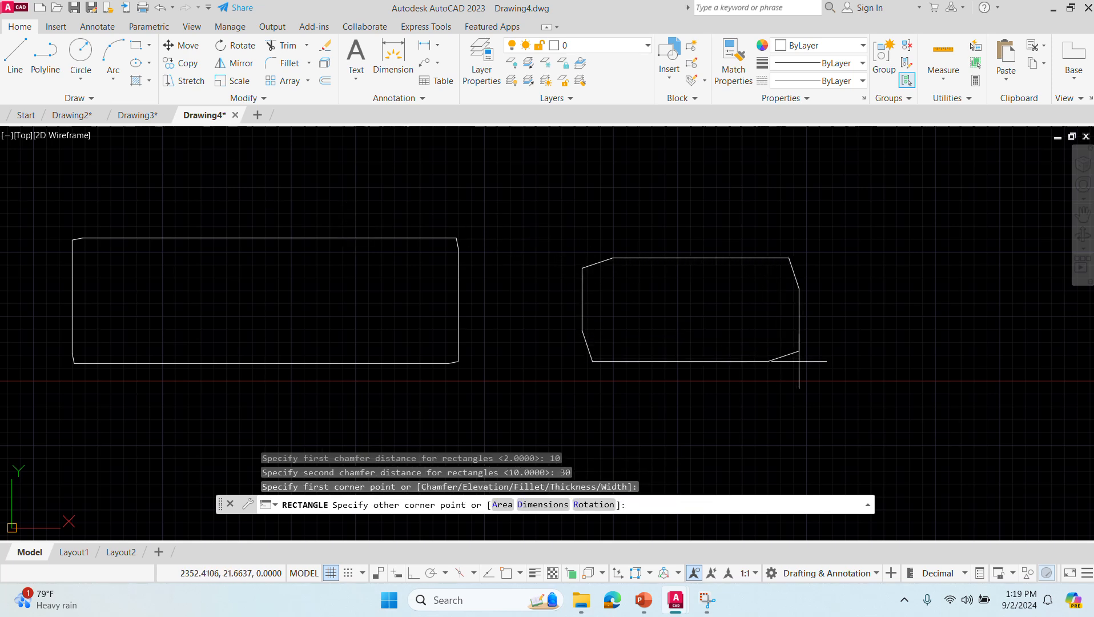
left_click(899, 390)
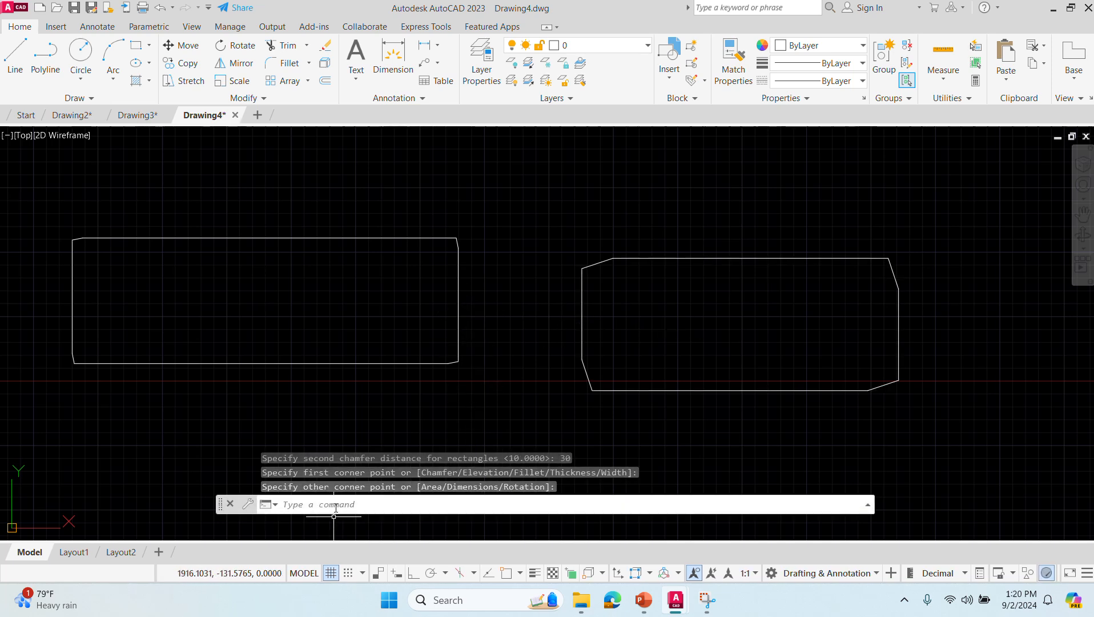
- Draw a rectangle with fillet radius 5, about 338 by 242 units, overlapping the two large chamfered rectangles
type("rectang")
key("Return")
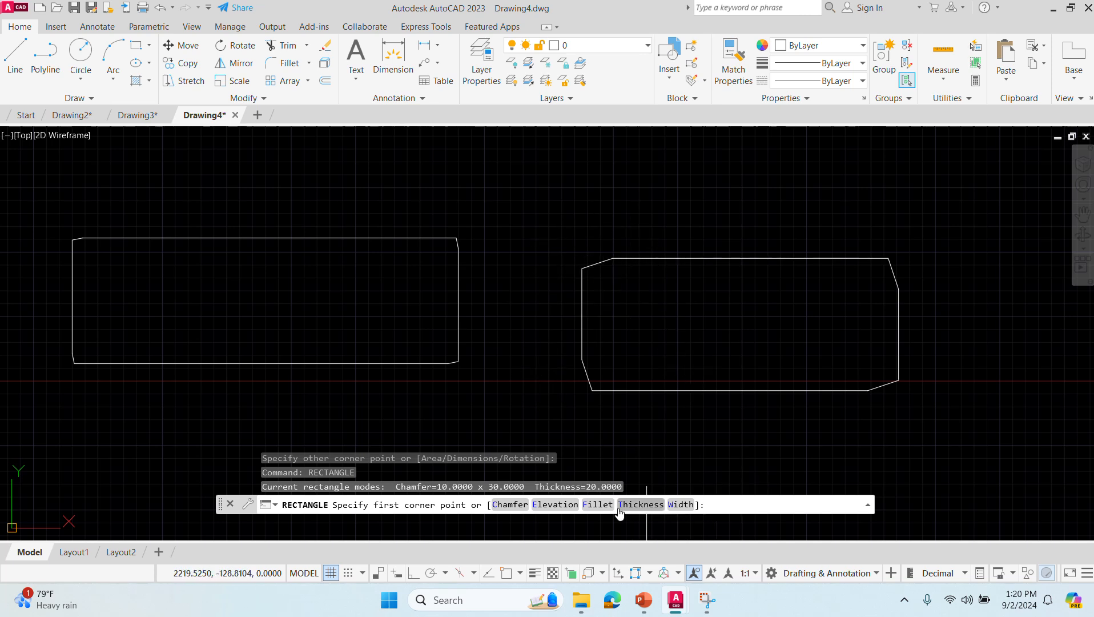
left_click(597, 504)
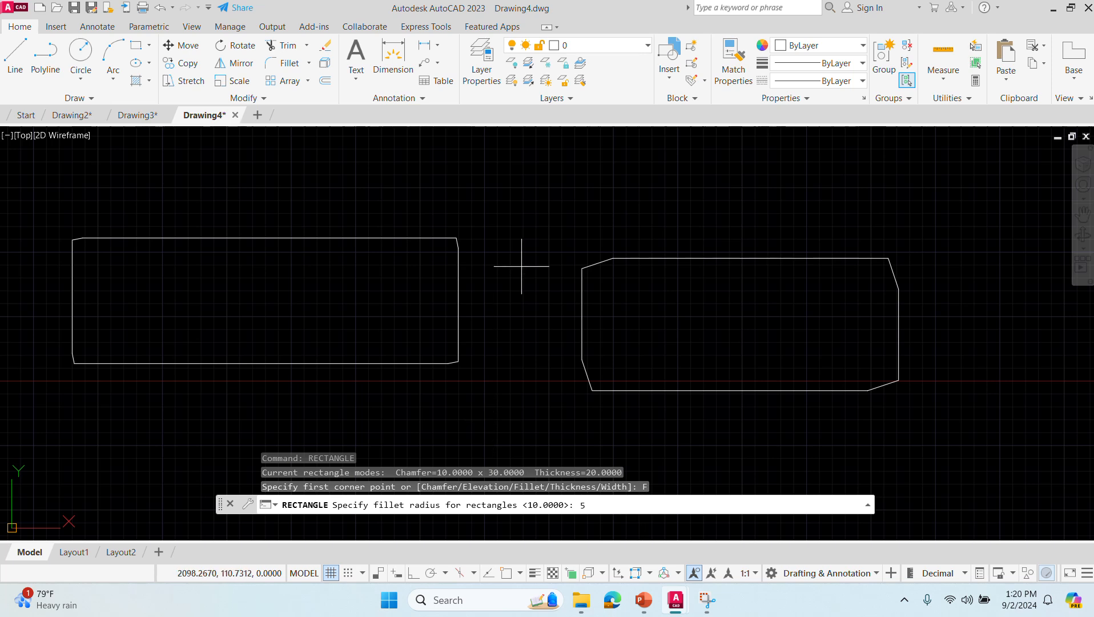
key("Return")
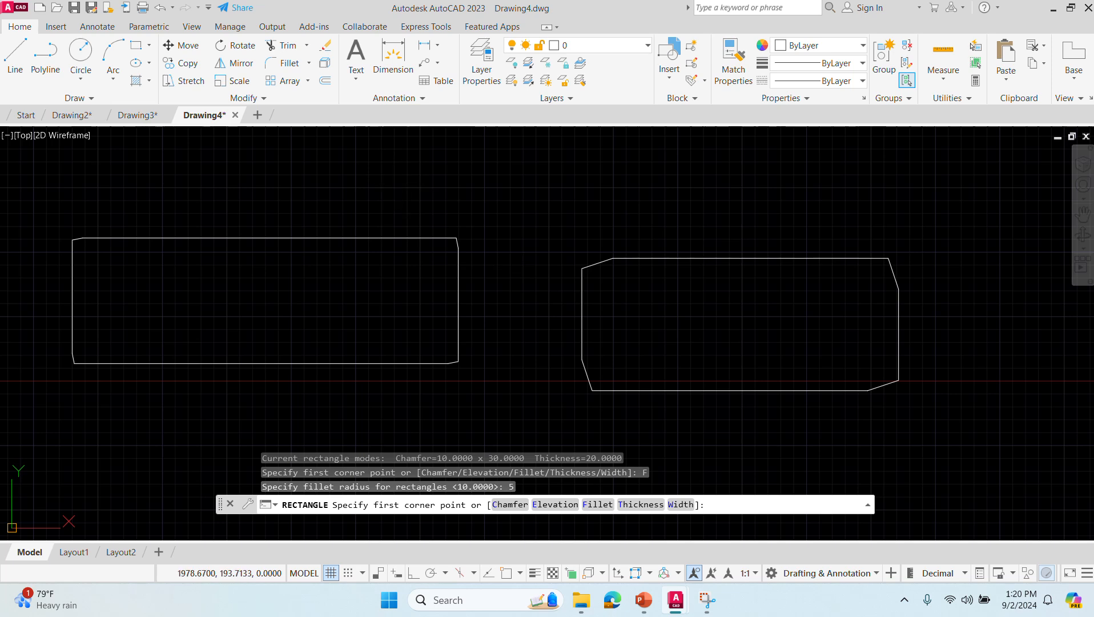
left_click(399, 181)
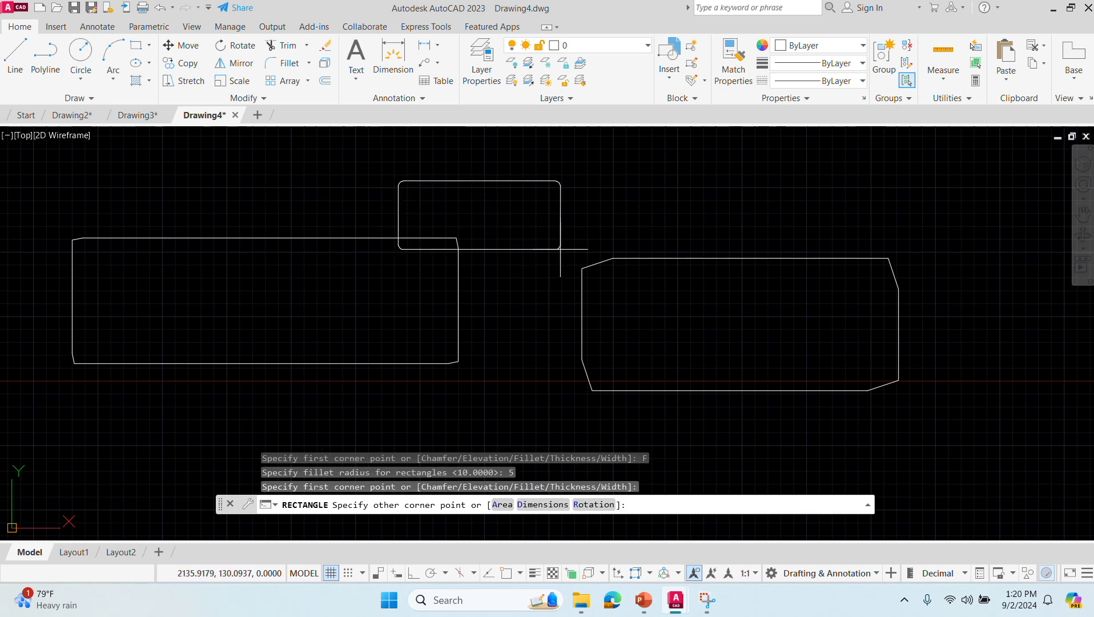
left_click(746, 429)
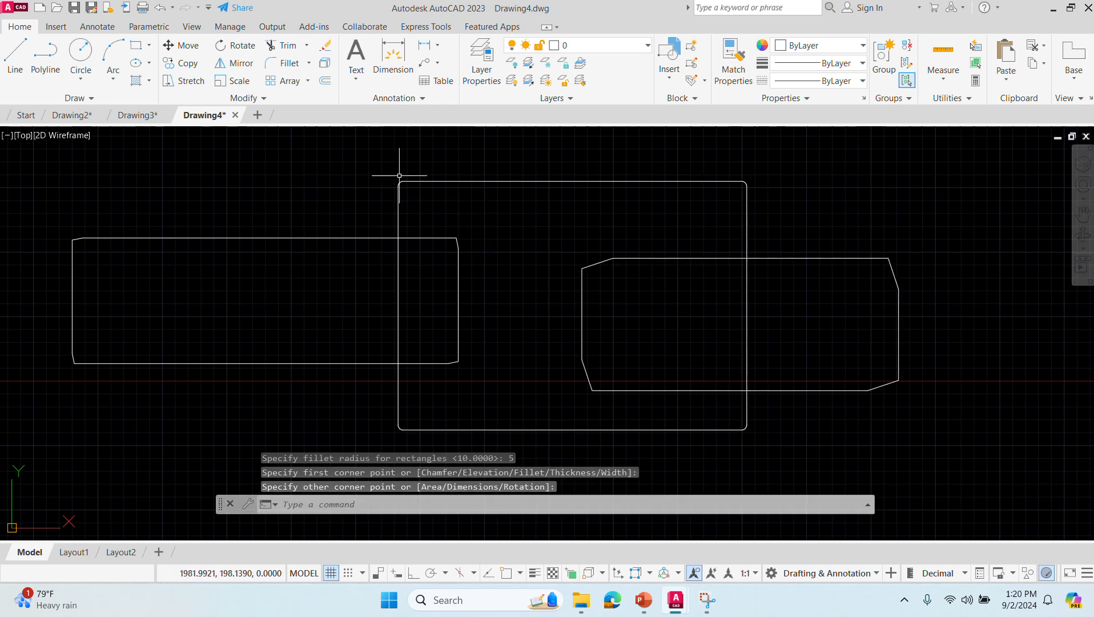
scroll(397, 215, "up", 2)
scroll(398, 214, "down", 6)
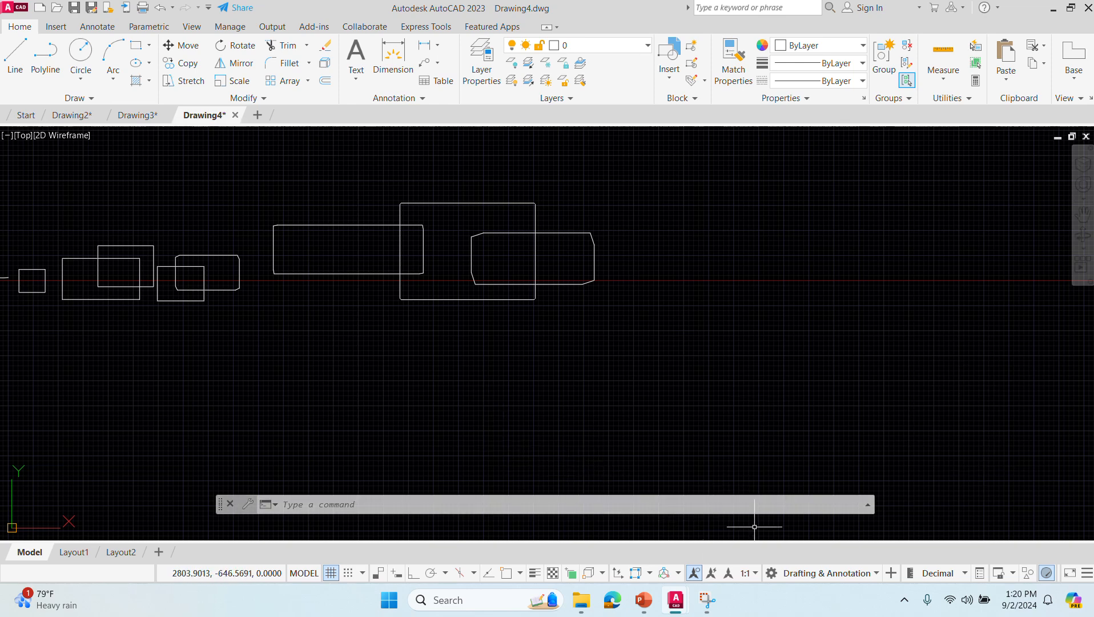
- Draw a rectangle with line width 10, about 495 by 294 units, in the empty area below and right of the existing rectangles
key("alt+Tab")
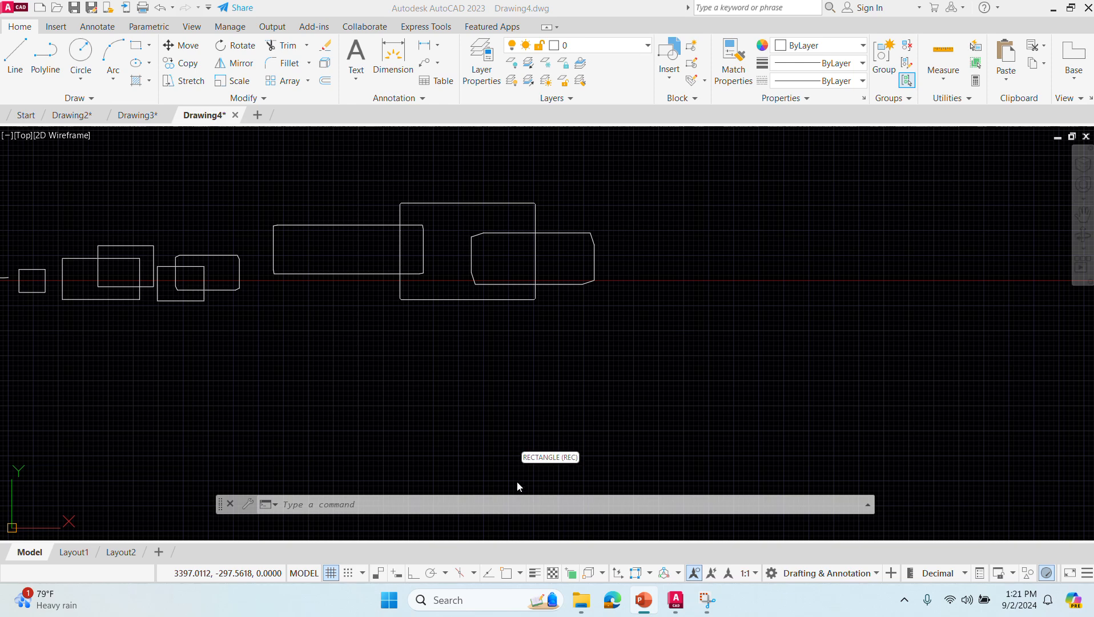
left_click(490, 505)
type("rectangle")
key("Return")
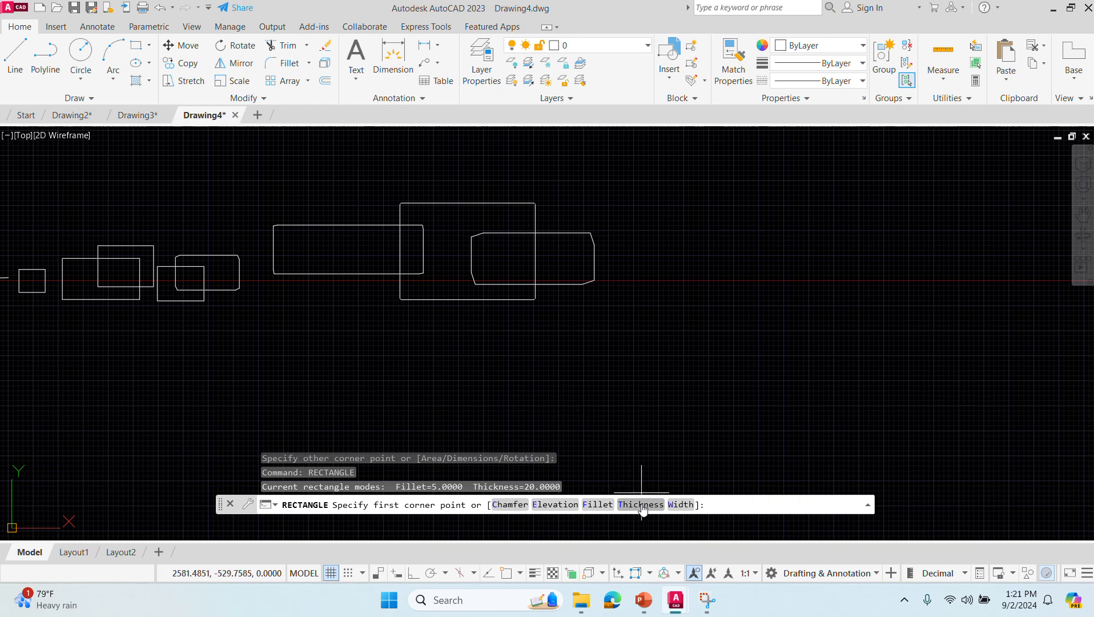
left_click(677, 504)
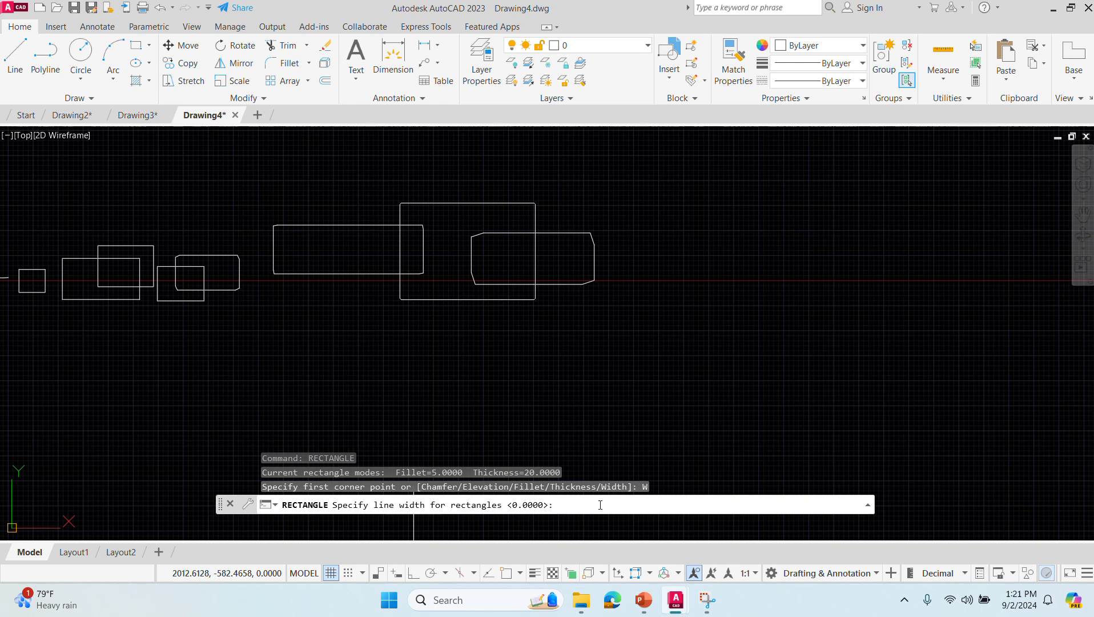
type("10")
key("Return")
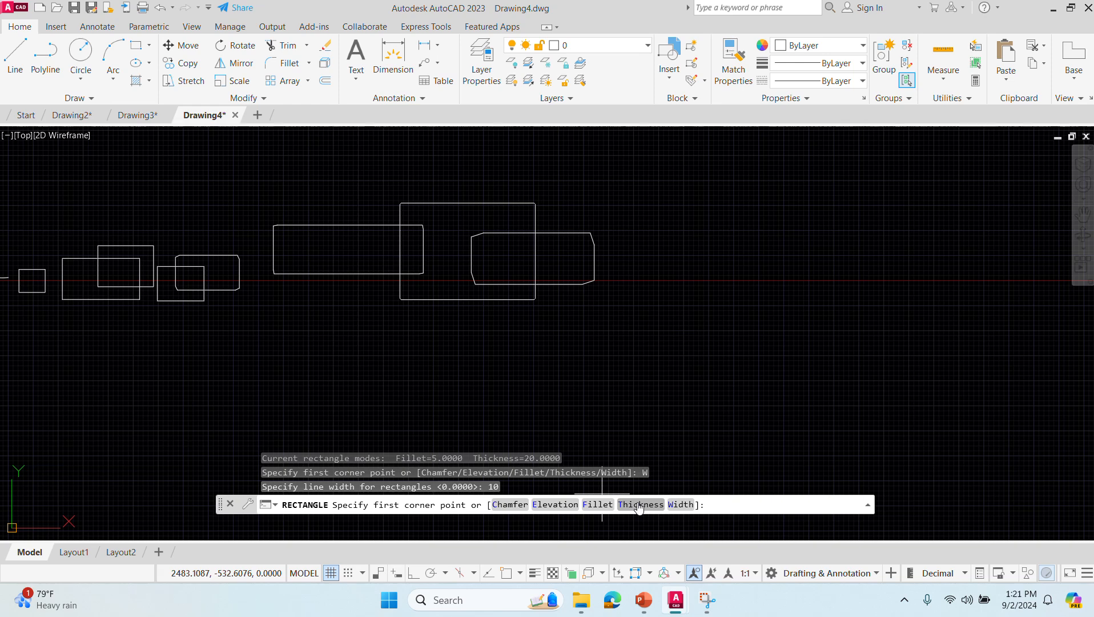
left_click(717, 307)
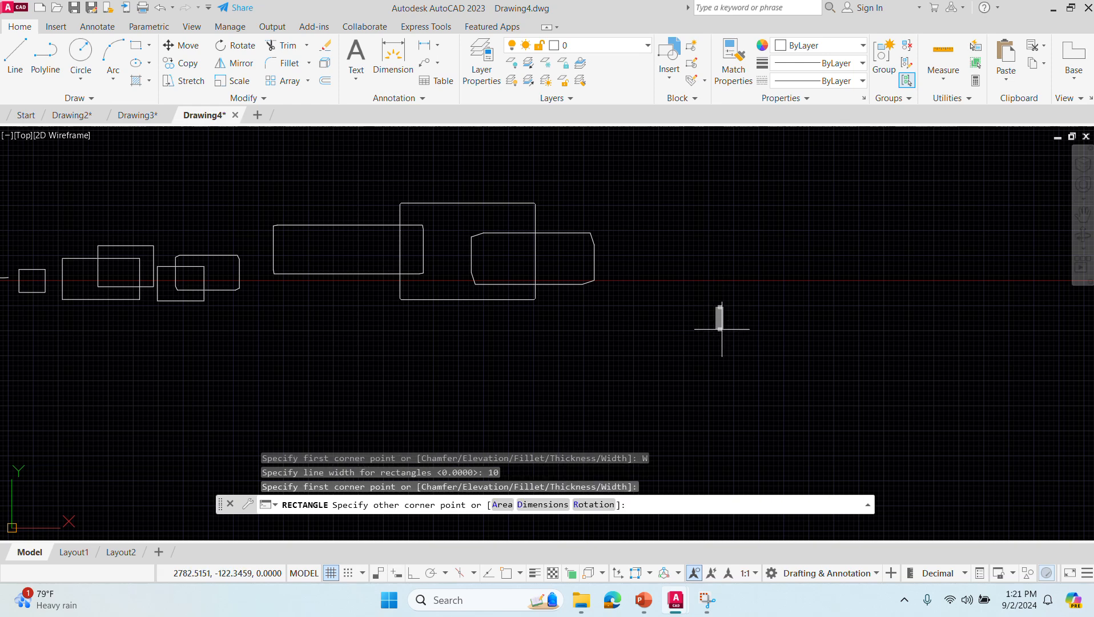
left_click(914, 425)
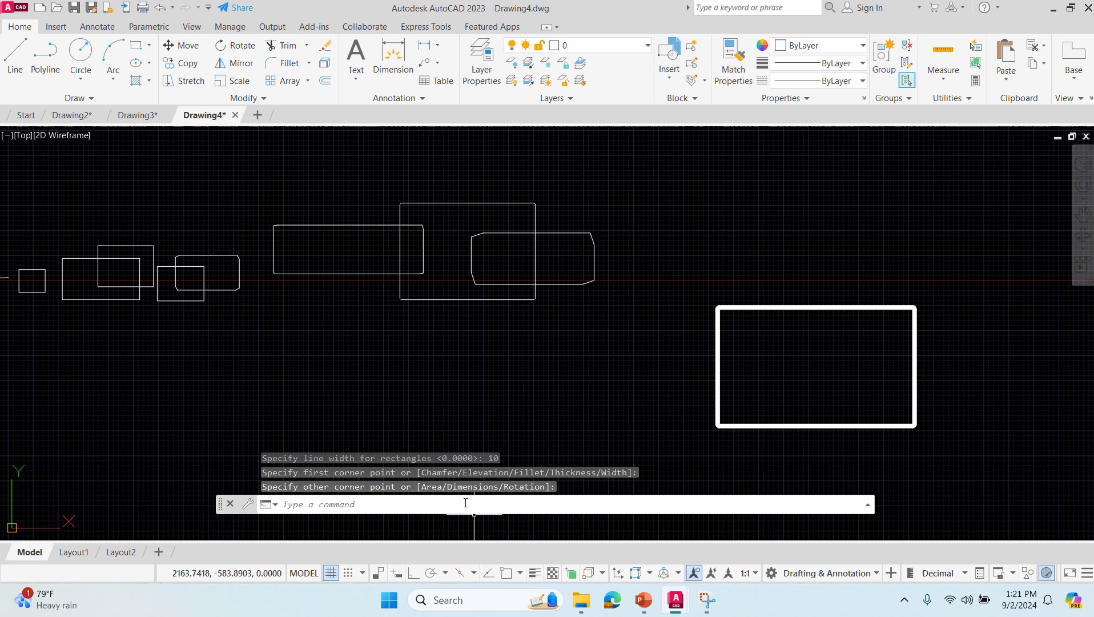
- Draw a rectangle with line width 20, about 479 by 214 units, just above the previous wide-line rectangle
left_click(558, 506)
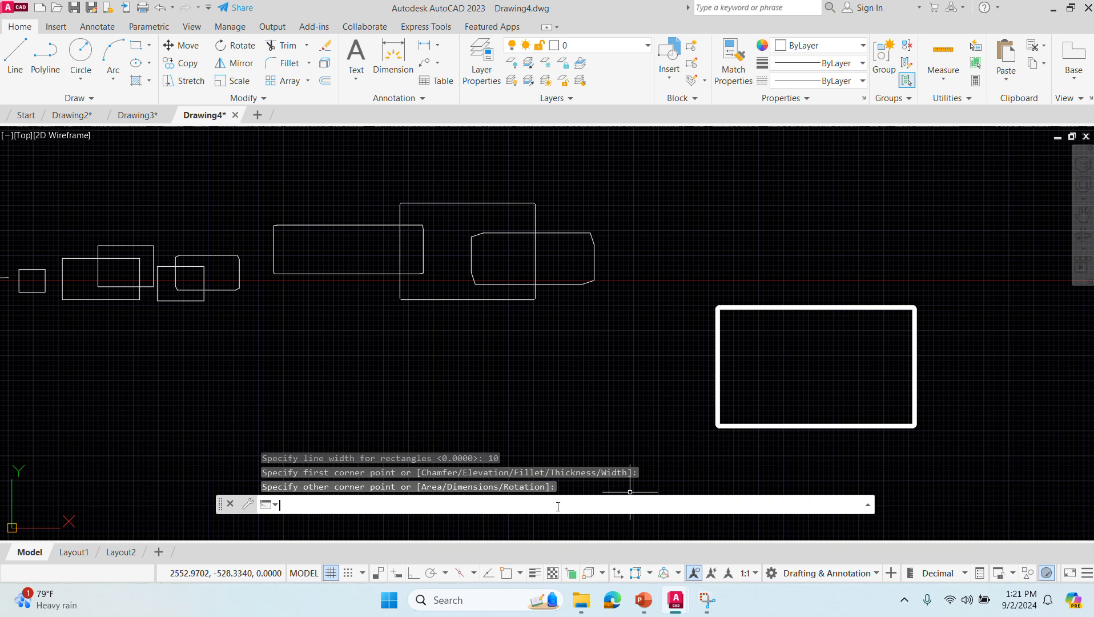
type("rectangle")
key("Return")
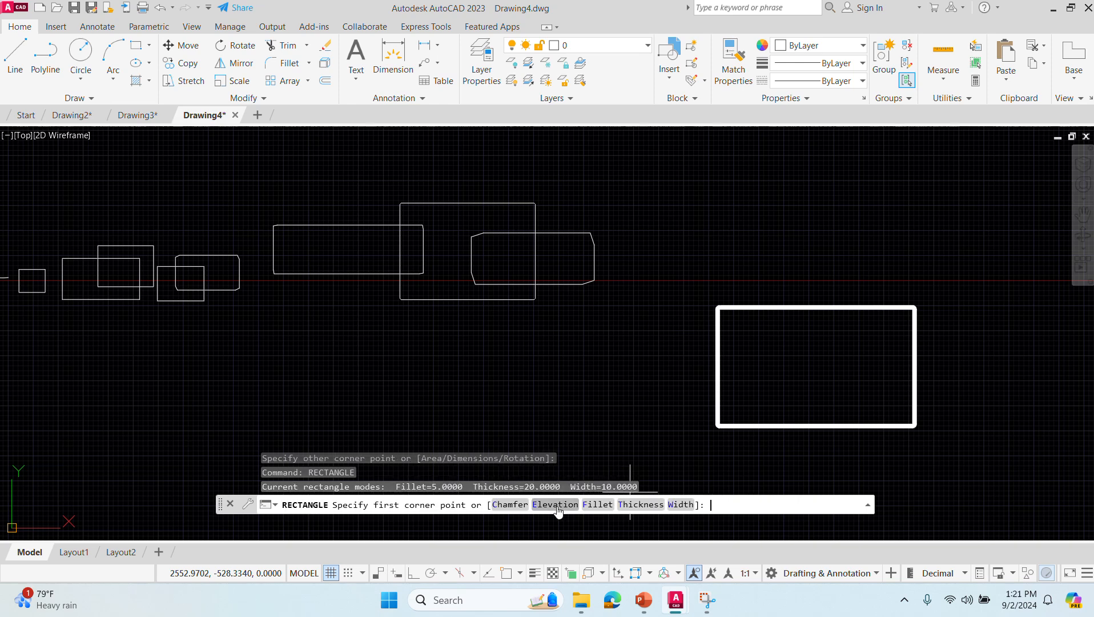
type("w")
key("Return")
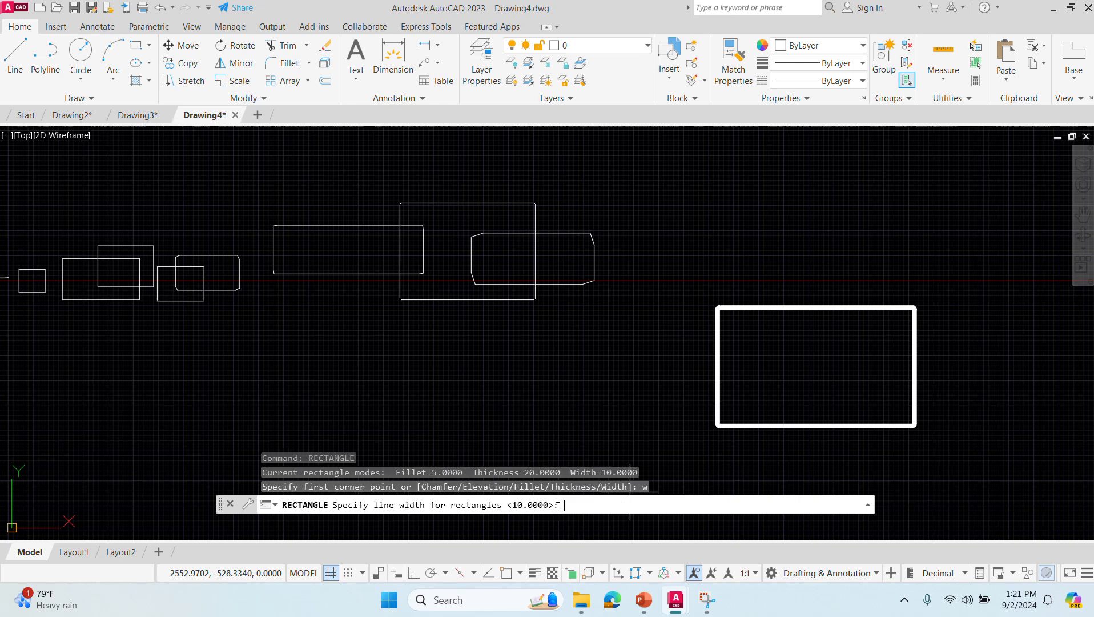
type("20")
key("Return")
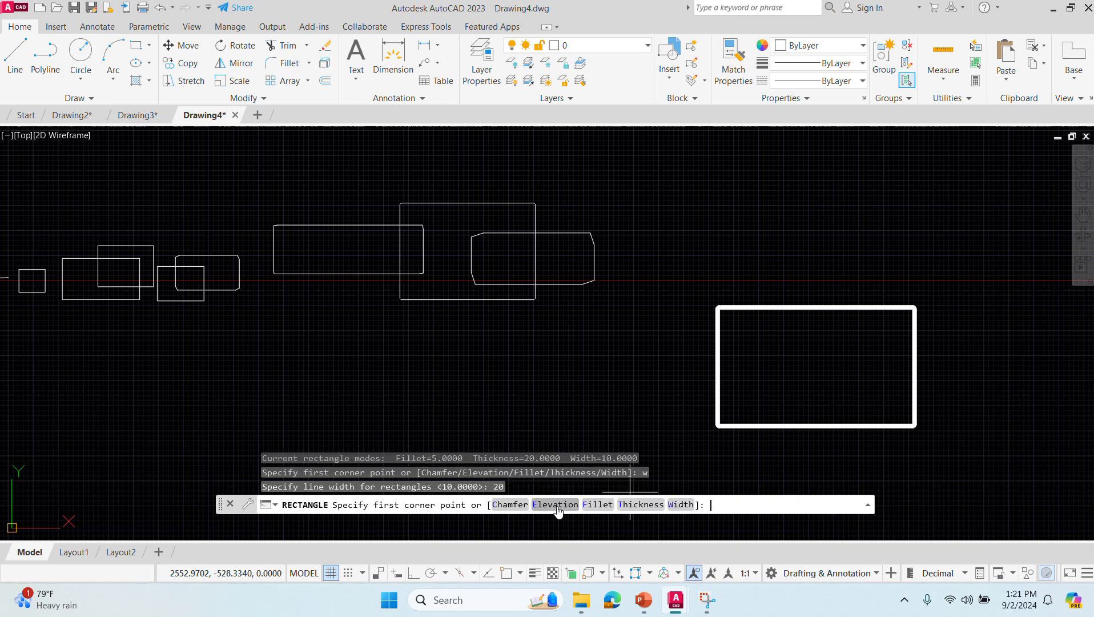
left_click(653, 192)
left_click(845, 278)
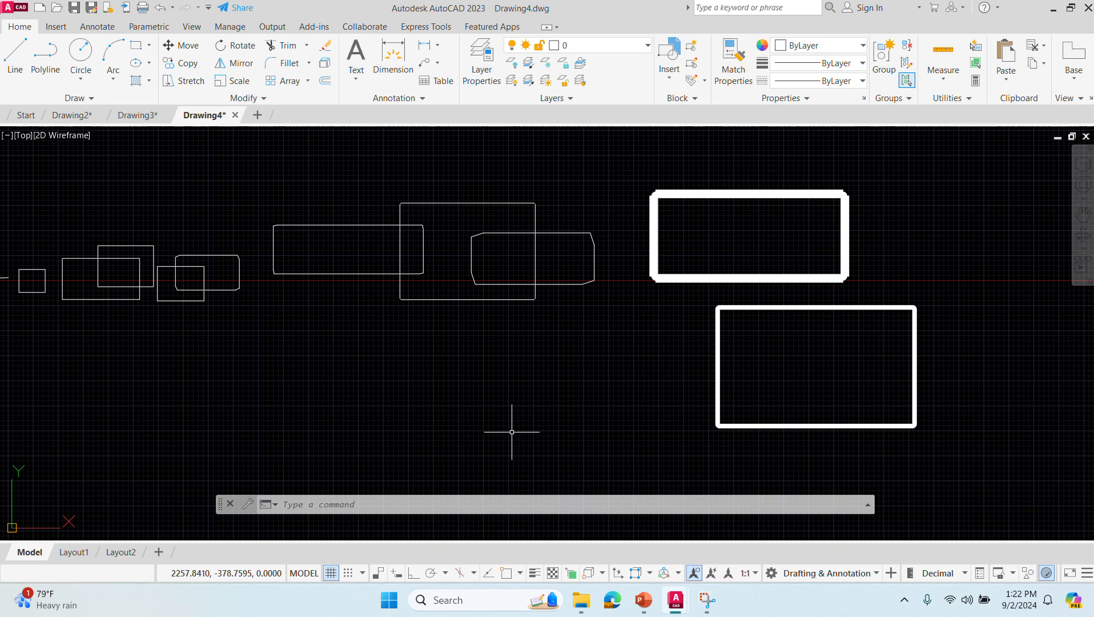
key("super+shift+q")
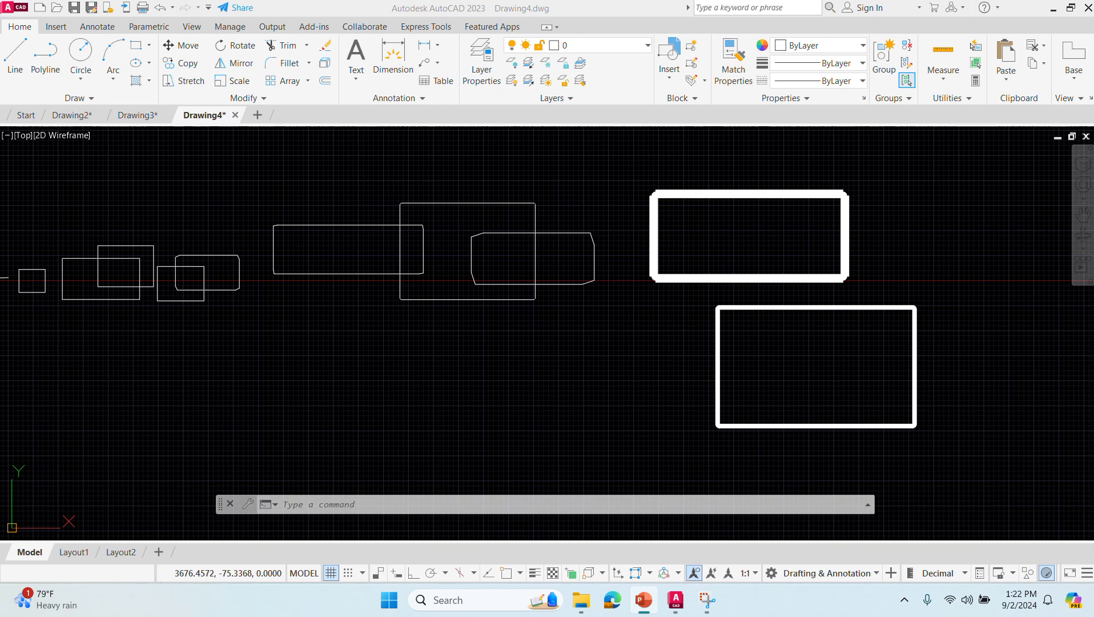
left_click(476, 28)
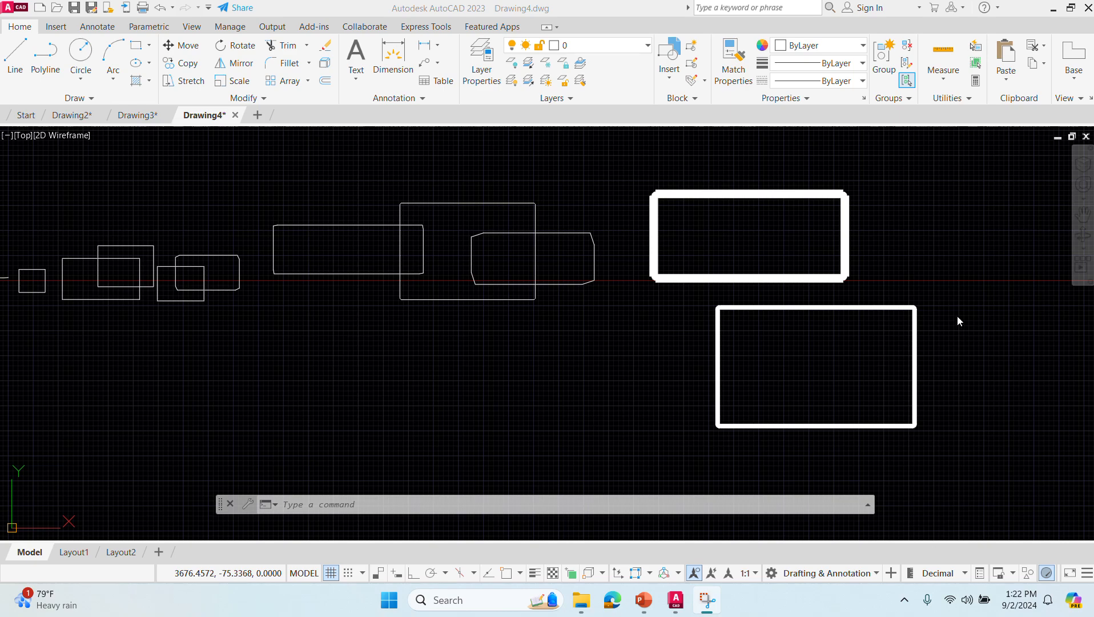
- Examine the line widths and rounded corners of the two wide-line rectangles up close
scroll(717, 308, "up", 2)
mouse_move(825, 318)
middle_mouse_down()
mouse_move(254, 281)
mouse_move(111, 315)
middle_mouse_up()
scroll(165, 328, "up", 6)
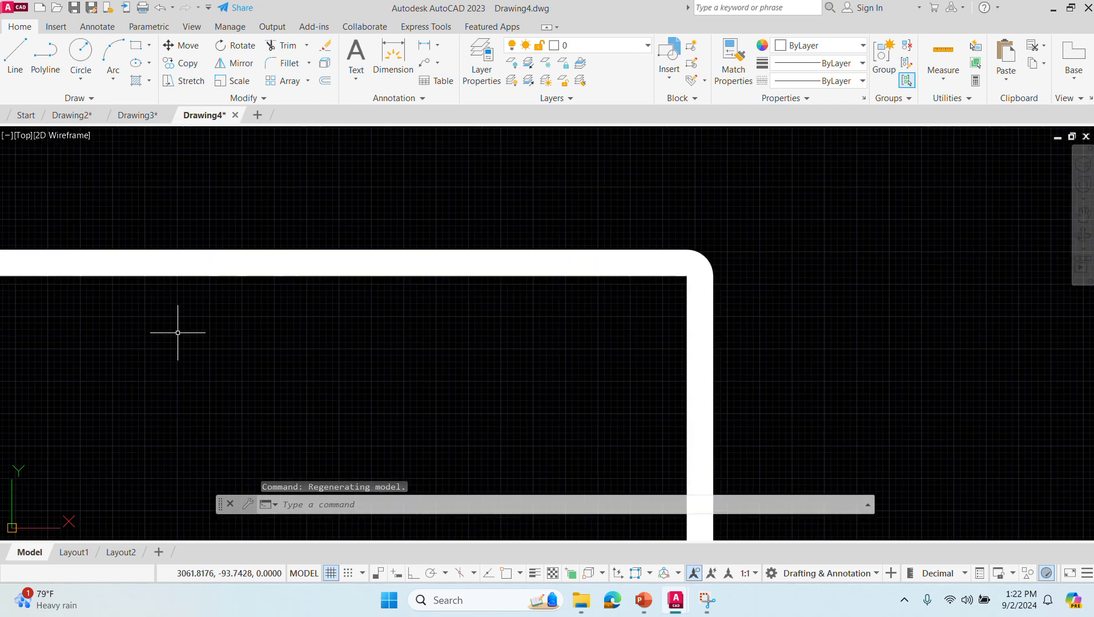
scroll(165, 329, "down", 2)
scroll(520, 368, "up", 4)
middle_click_drag(519, 367, 373, 320)
scroll(372, 320, "down", 2)
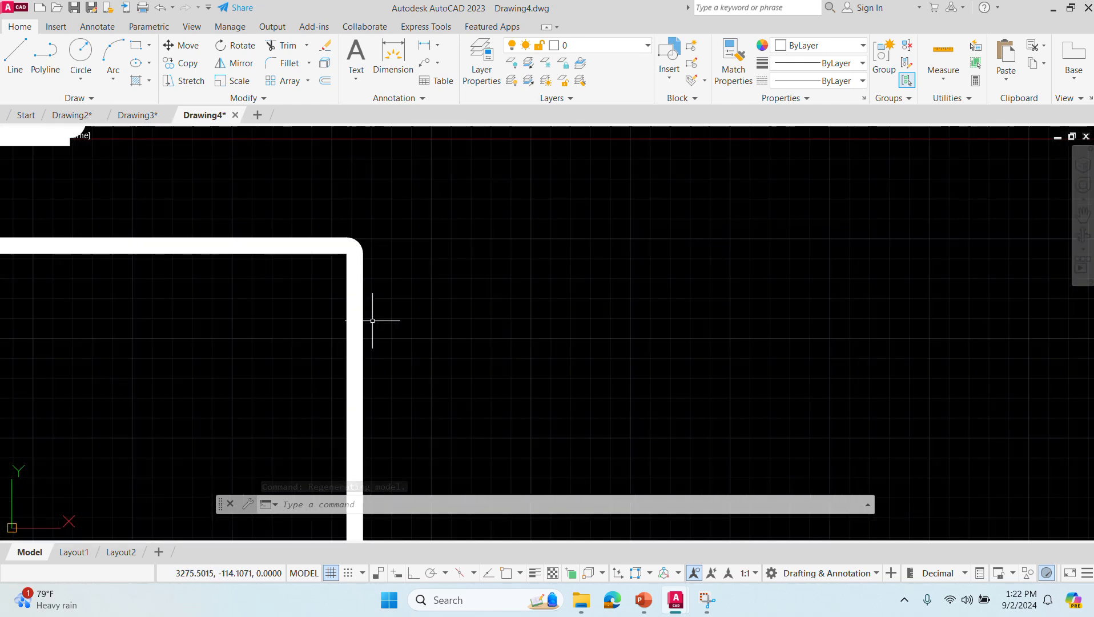
scroll(608, 325, "down", 4)
scroll(605, 326, "up", 2)
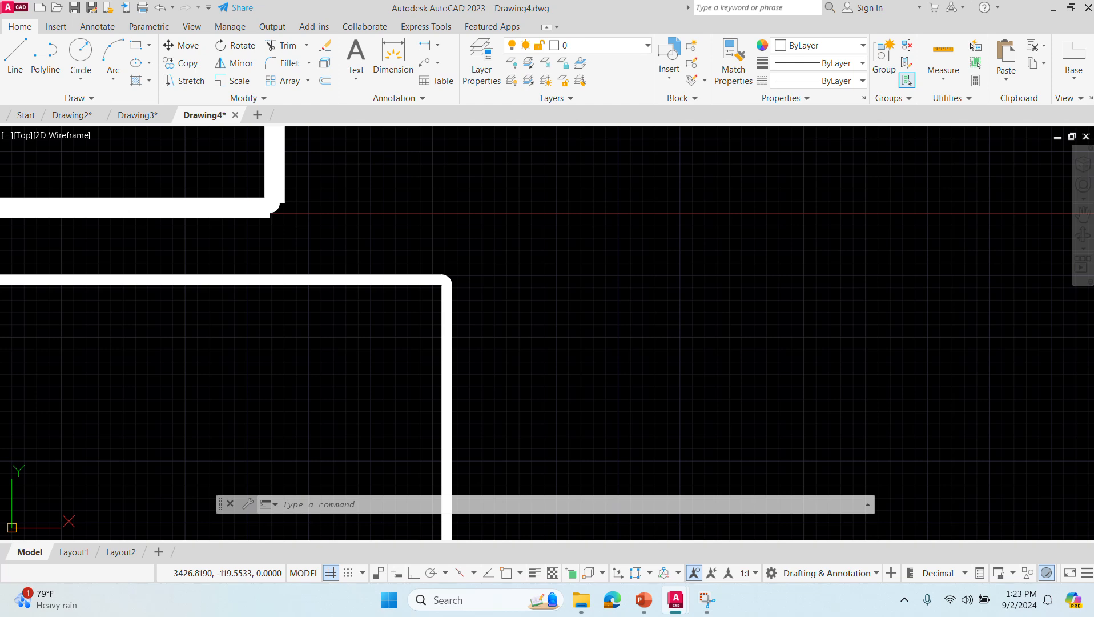
scroll(605, 324, "down", 2)
middle_click_drag(650, 325, 362, 318)
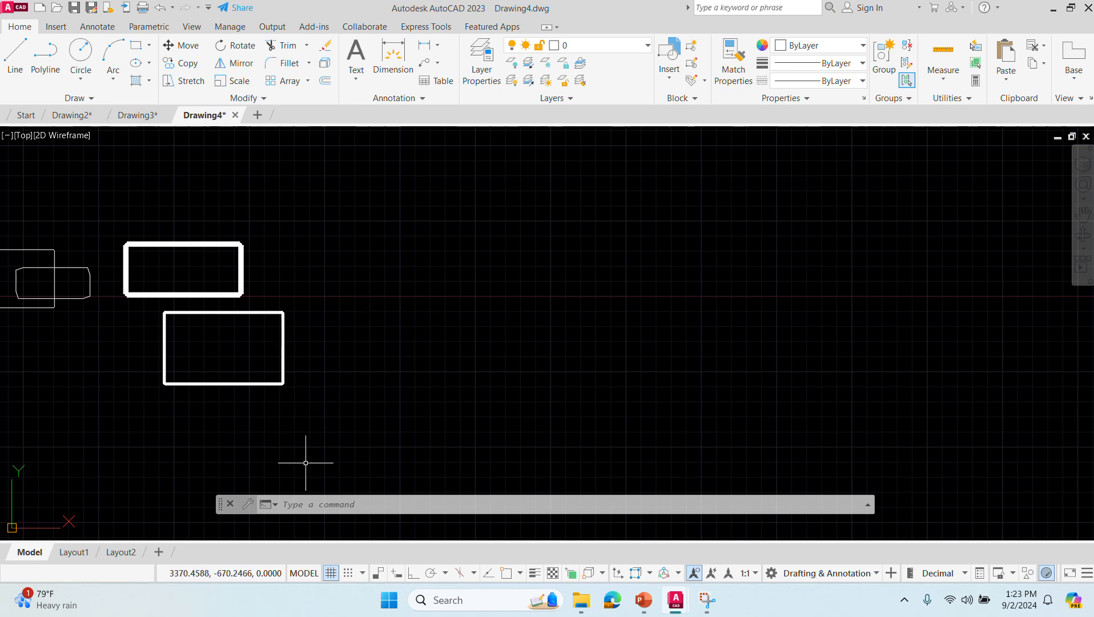
- Draw a 6-sided polygon inscribed in a circle of about 400 units radius, right of the wide-line rectangles
left_click(309, 501)
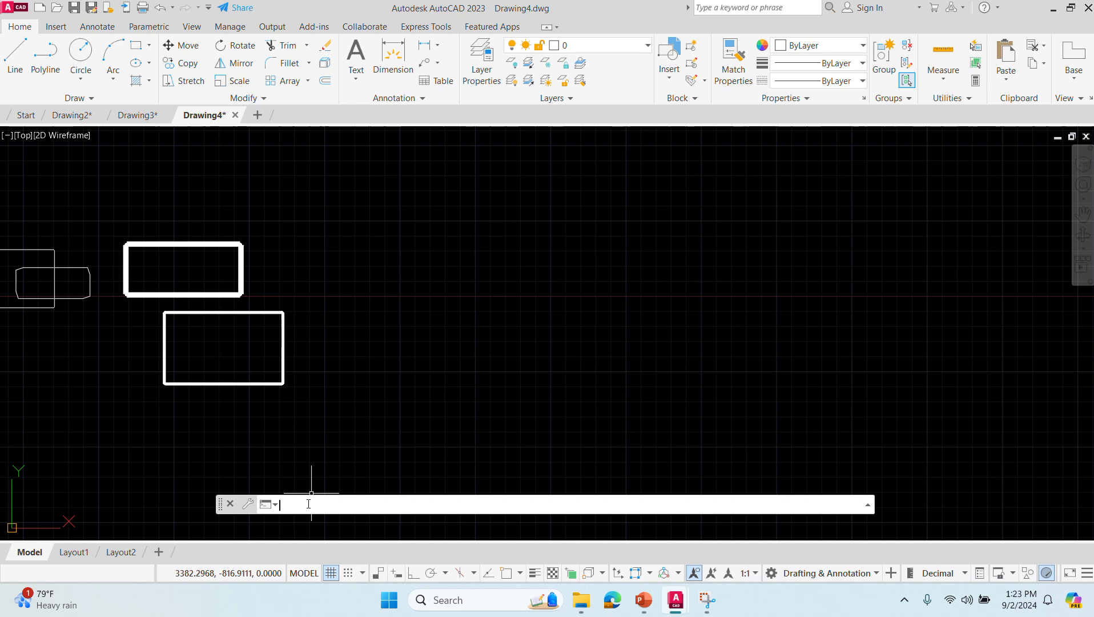
type("pol")
key("Return")
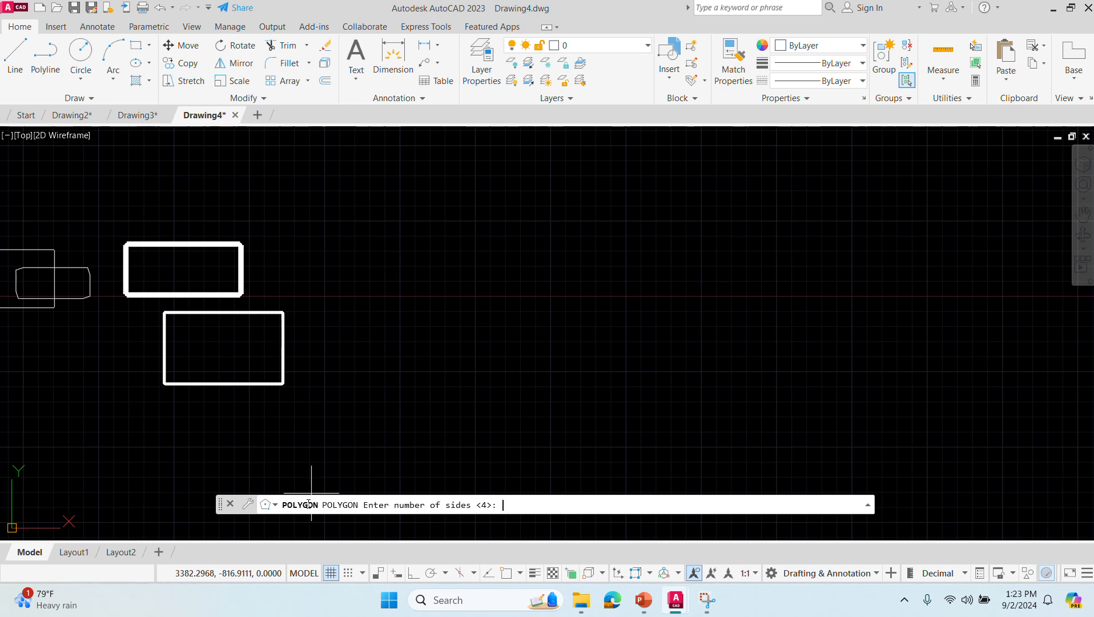
type("6")
key("Return")
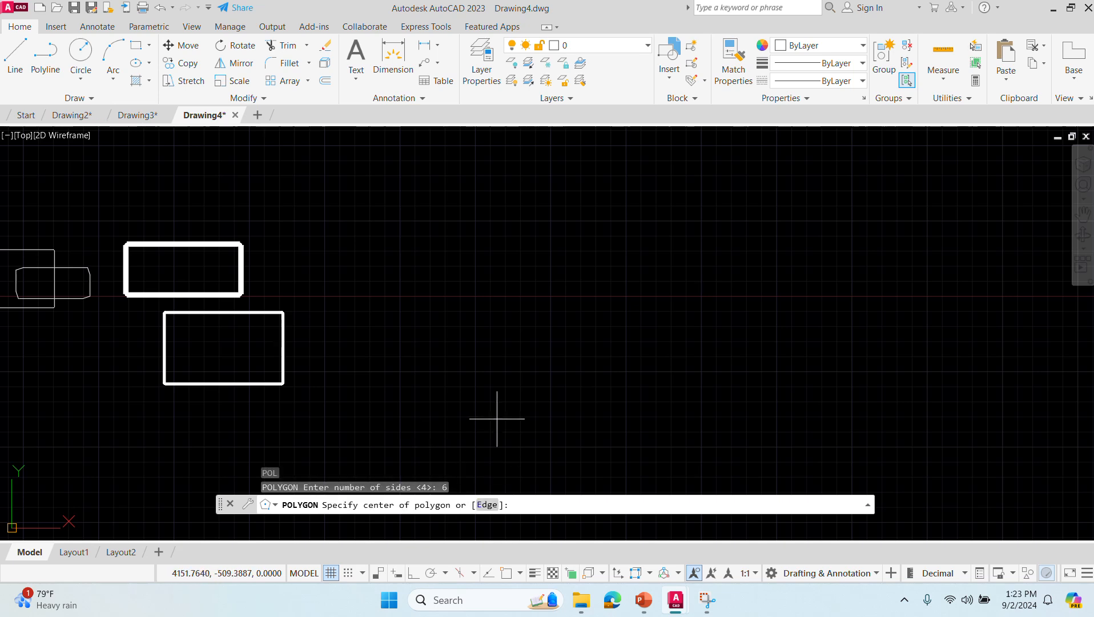
left_click(460, 275)
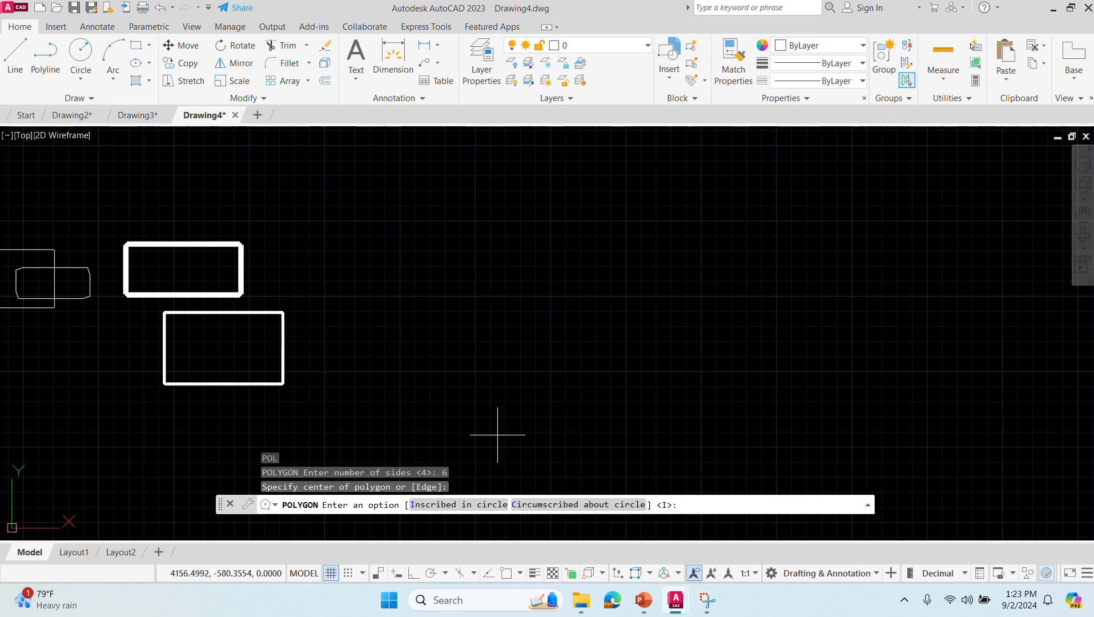
left_click(466, 506)
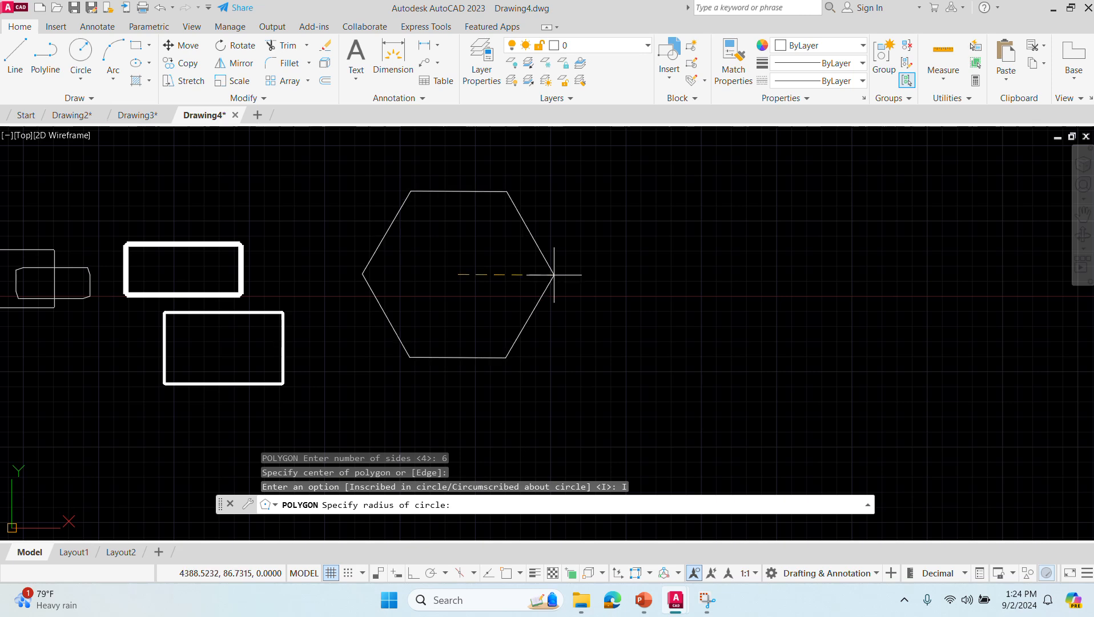
left_click(553, 275)
- Draw a 6-sided polygon circumscribed about a circle of about 340 units radius, right of the first hexagon
left_click(448, 504)
type("pol")
key("Return")
type("6")
key("Return")
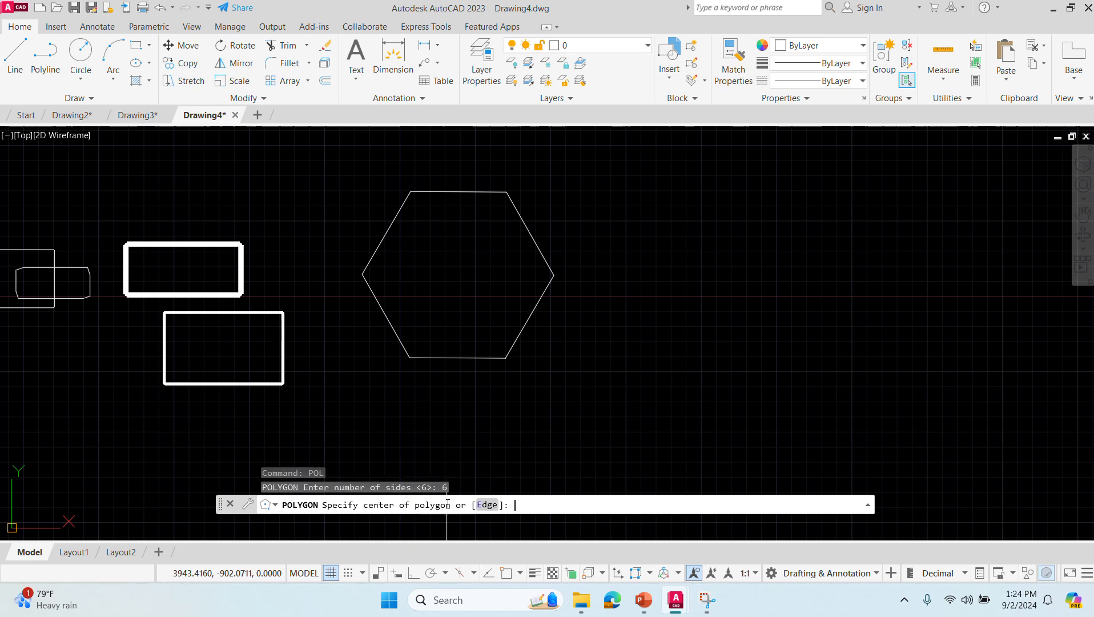
left_click(686, 288)
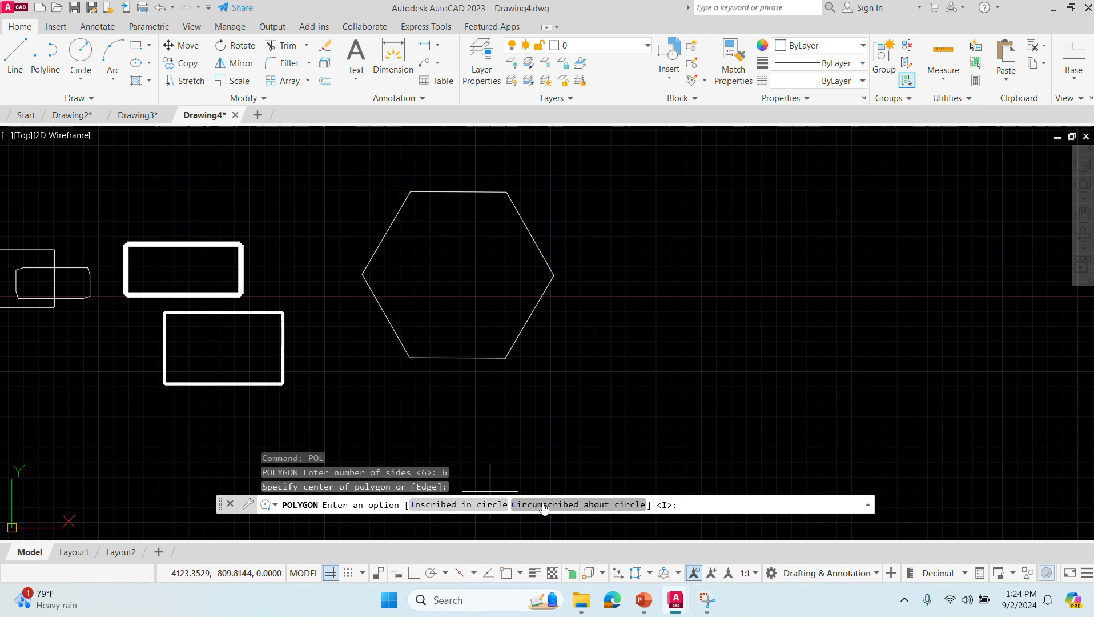
left_click(577, 504)
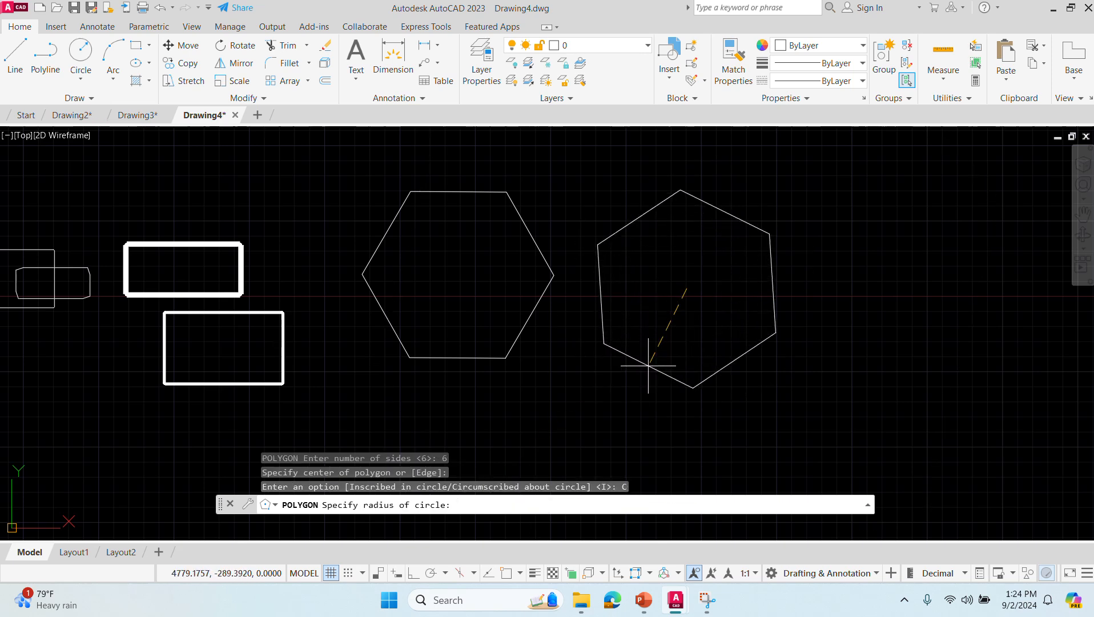
left_click(640, 356)
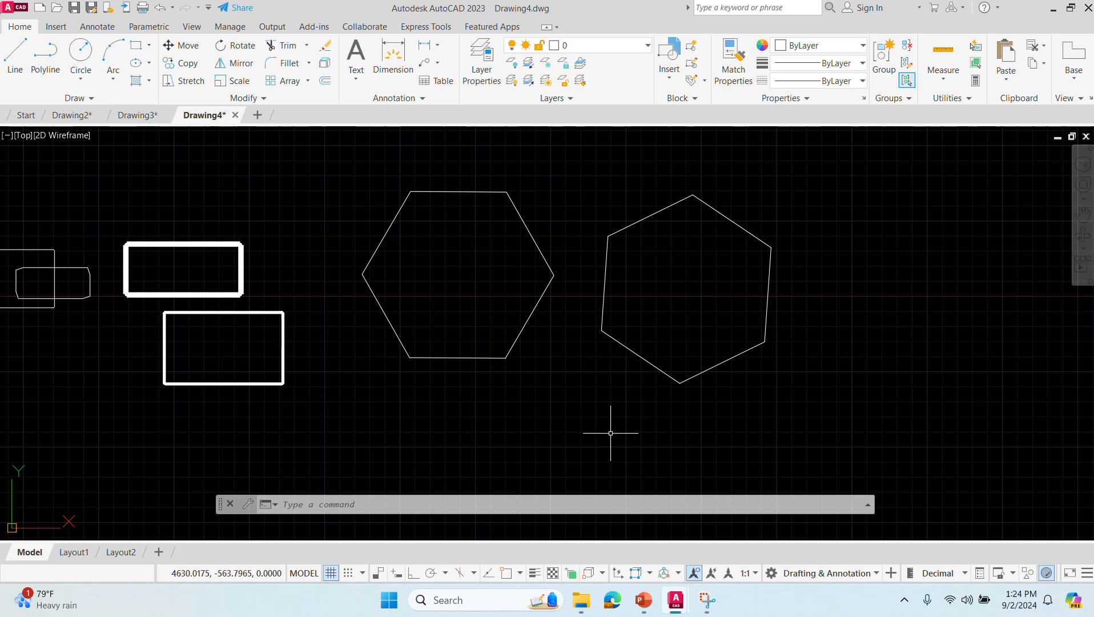
- Draw an 8-sided polygon inscribed in a circle of radius 20, in the empty area right of the second hexagon
left_click(503, 503)
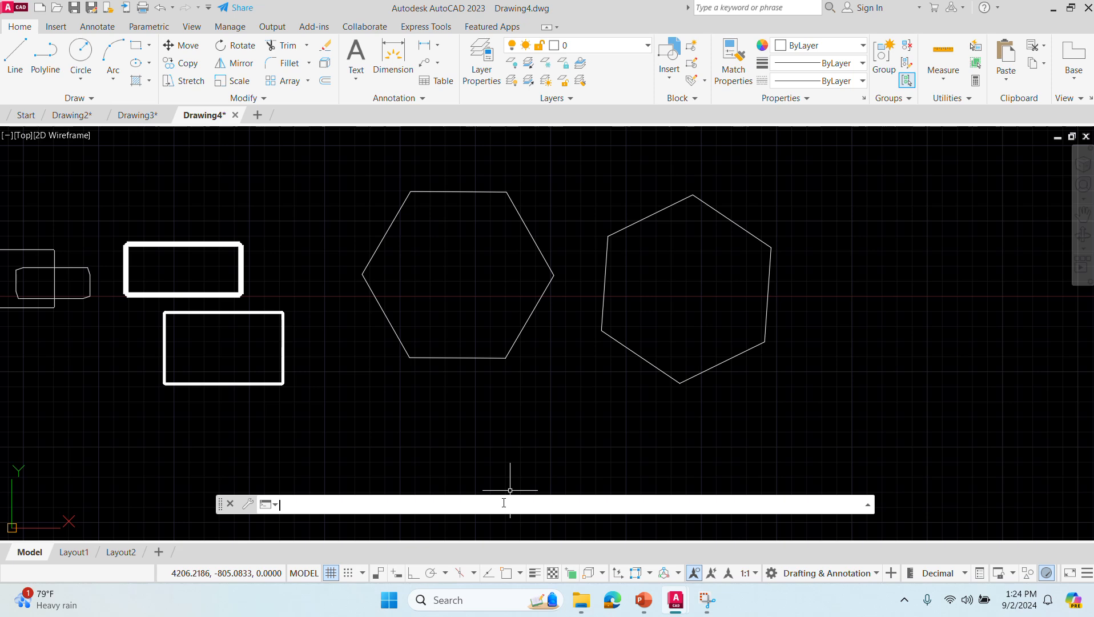
type("pol")
key("Return")
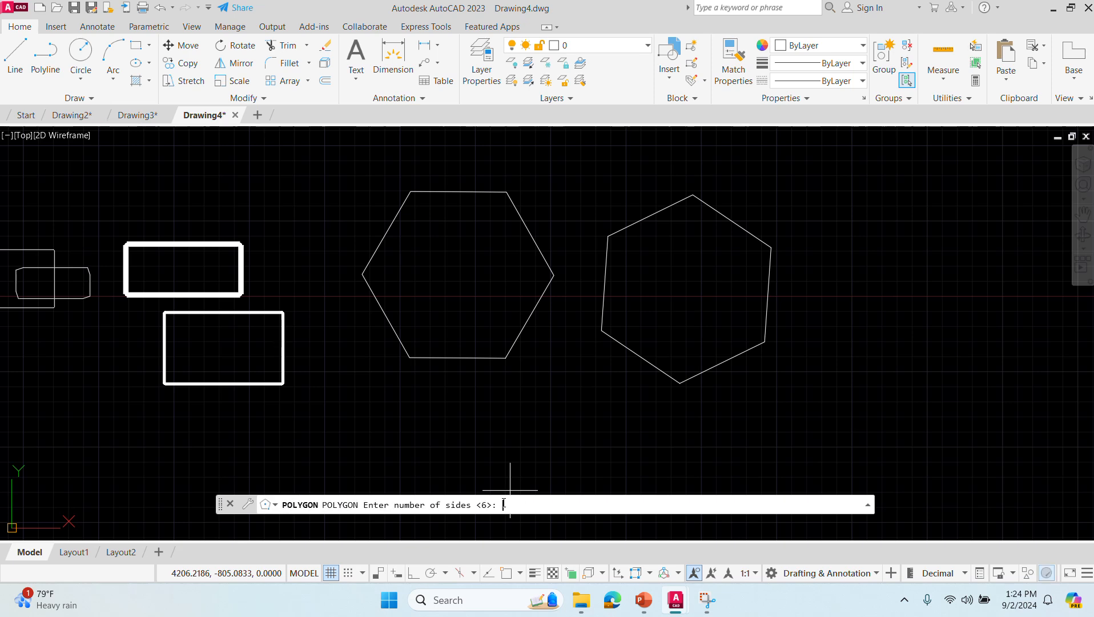
type("8")
key("Return")
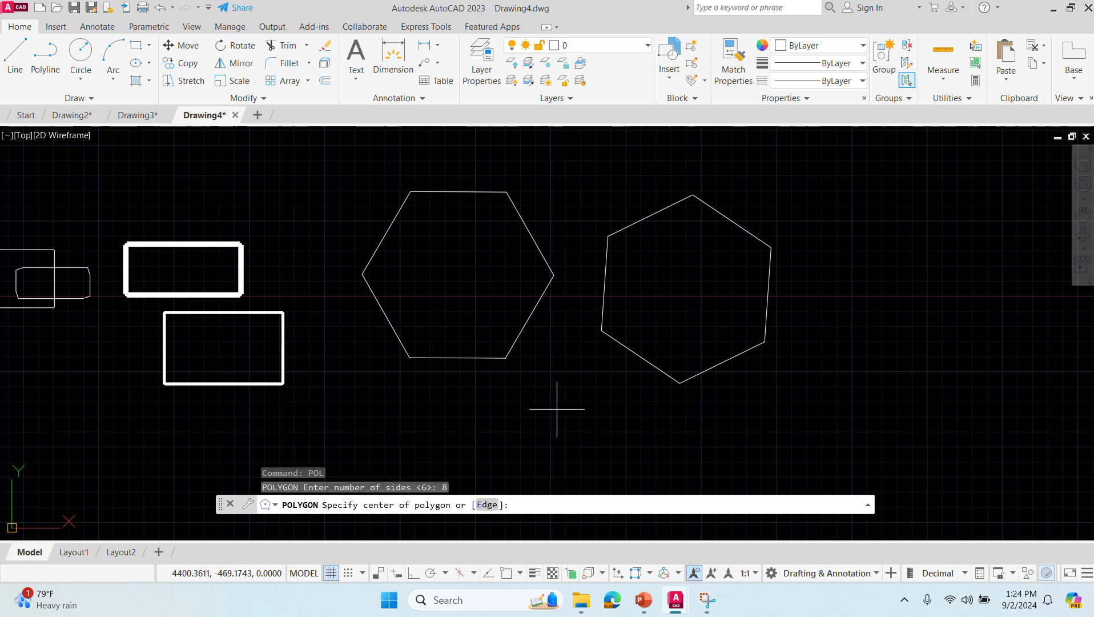
middle_click_drag(806, 410, 295, 427)
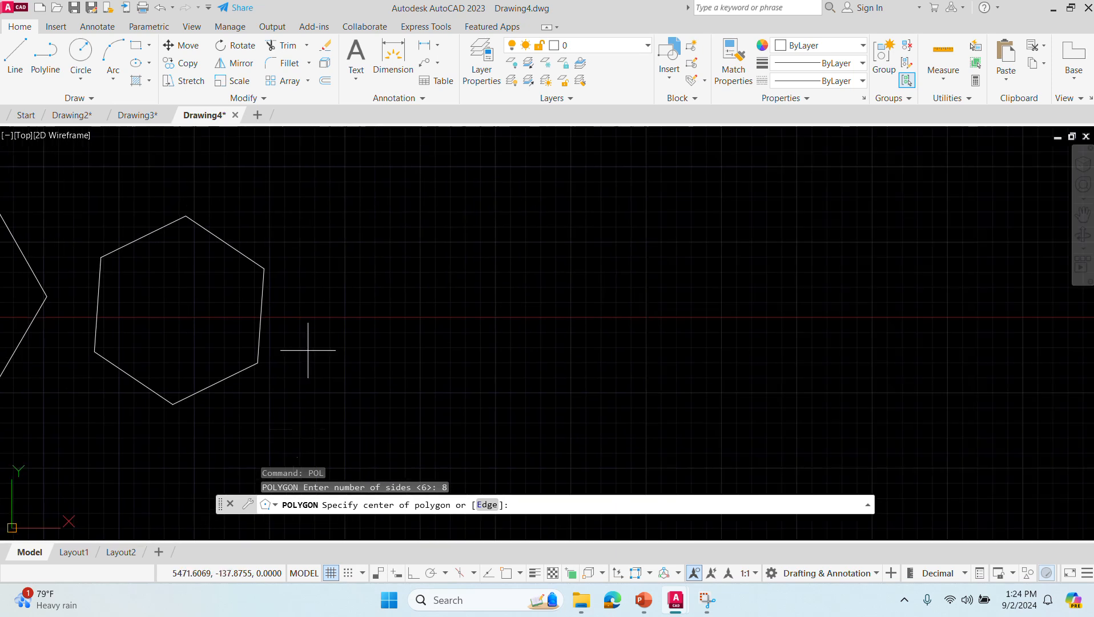
left_click(464, 324)
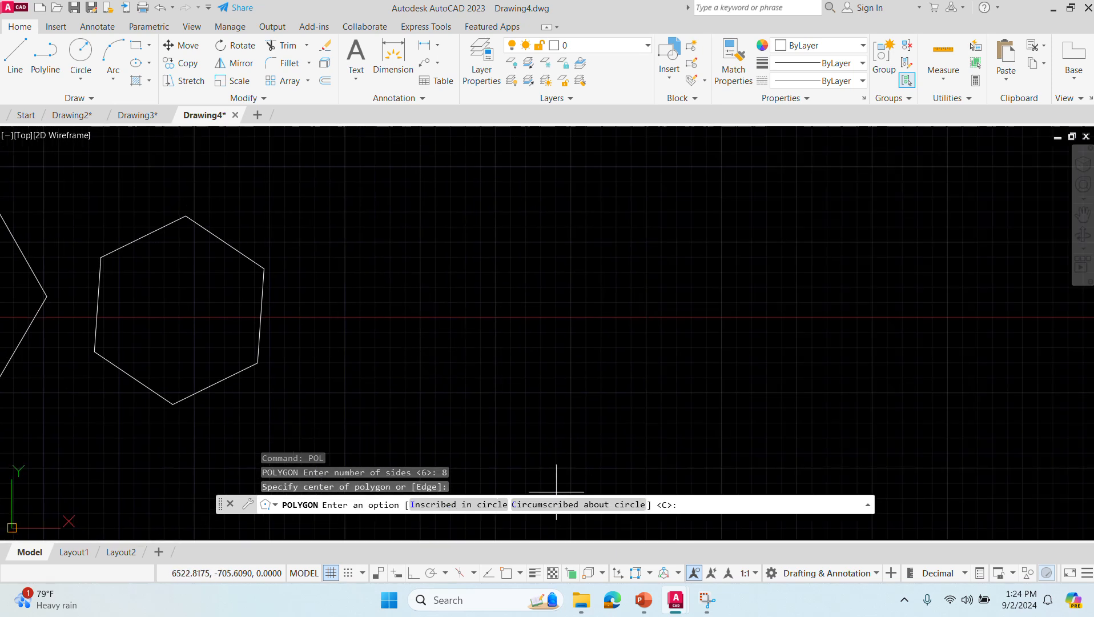
left_click(450, 507)
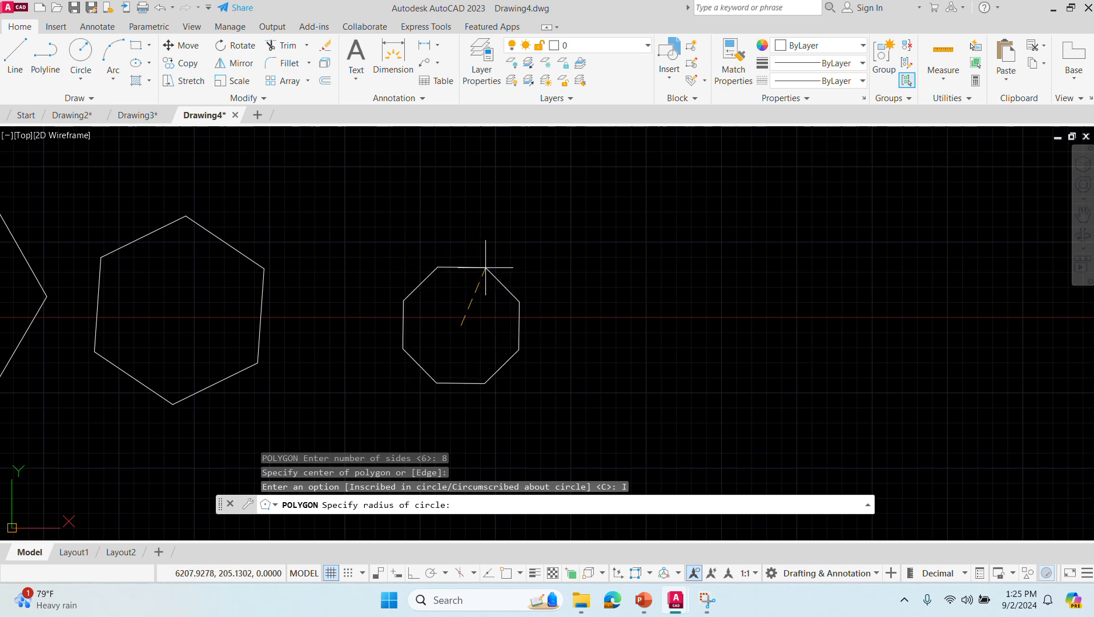
type("0")
key("Return")
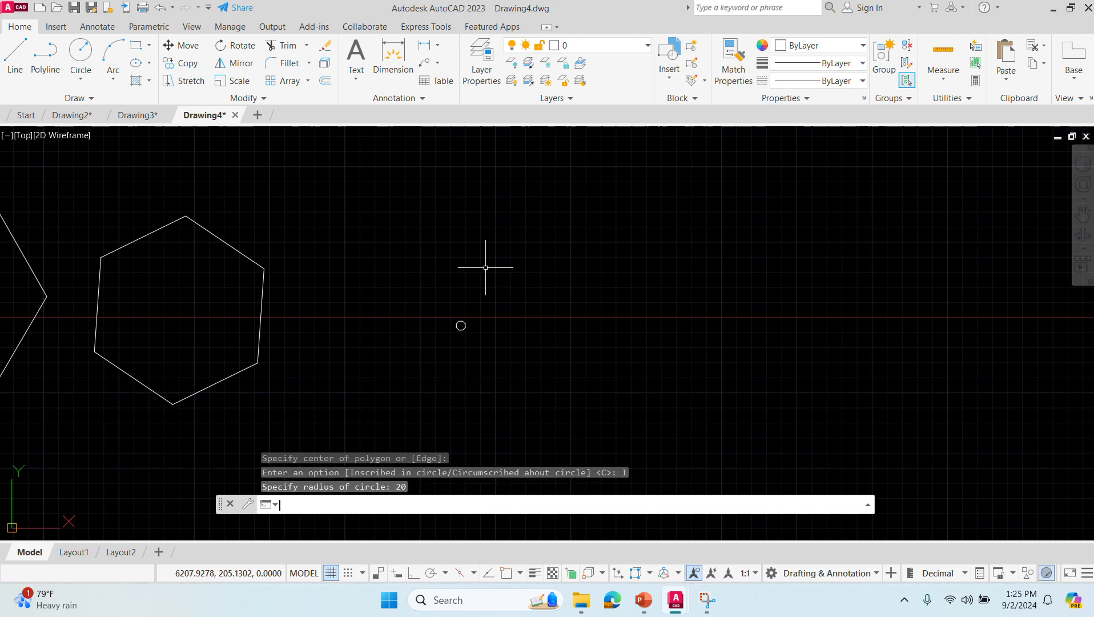
- Draw a 1024-sided polygon inscribed in a circle of about 27 units radius, just right of the octagon
scroll(484, 355, "up", 8)
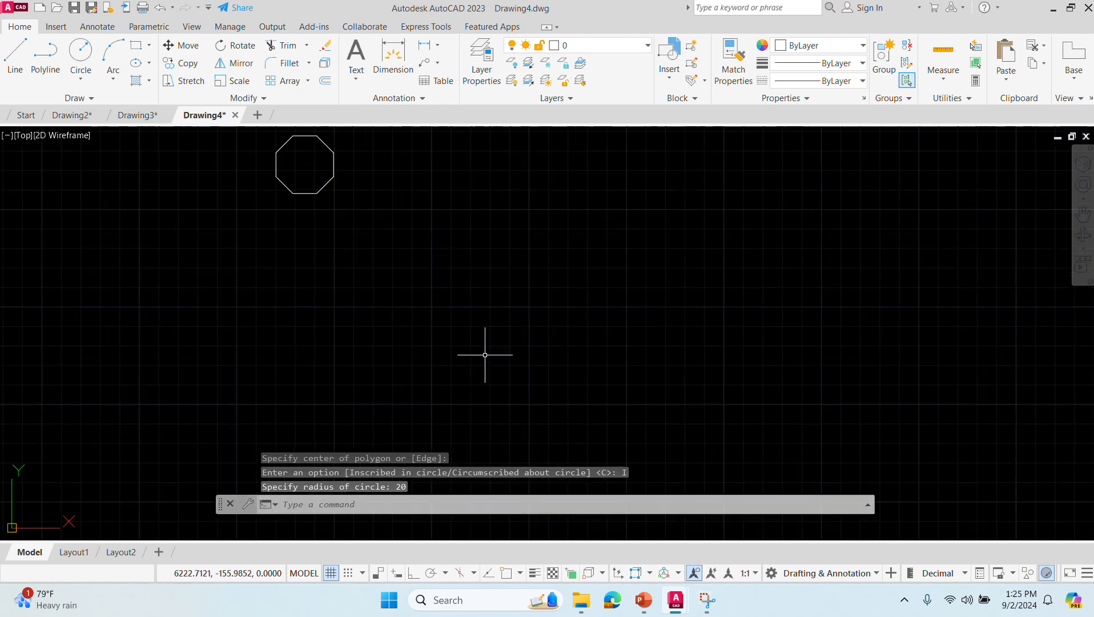
middle_click_drag(354, 246, 524, 488)
scroll(538, 381, "down", 4)
scroll(538, 380, "up", 3)
middle_click_drag(542, 415, 446, 285)
scroll(456, 288, "up", 7)
middle_click_drag(315, 247, 487, 395)
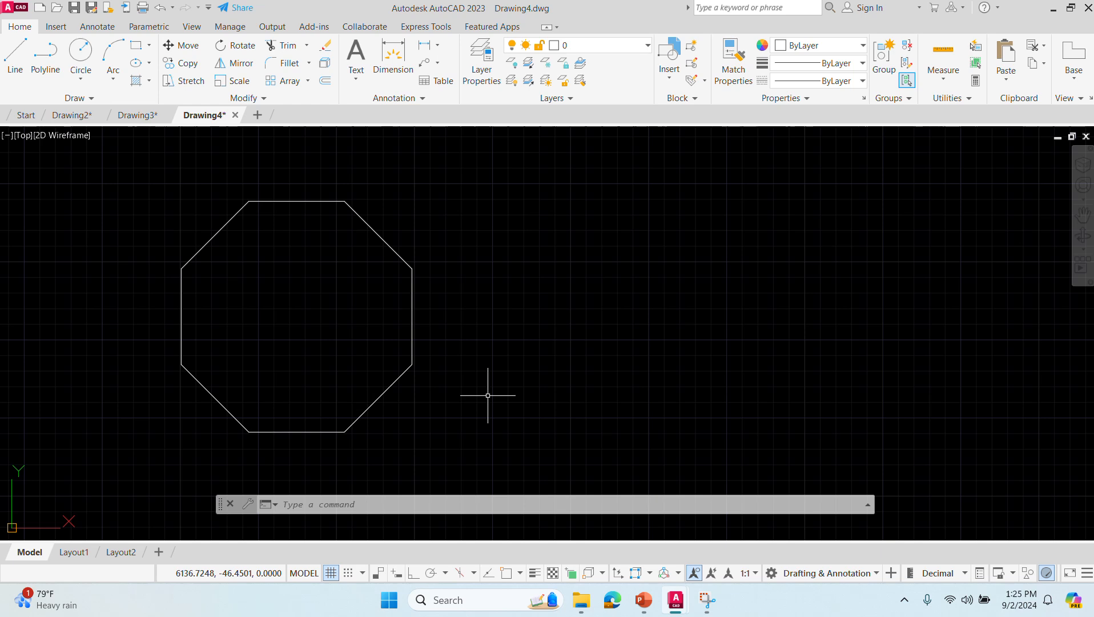
key("alt+Tab")
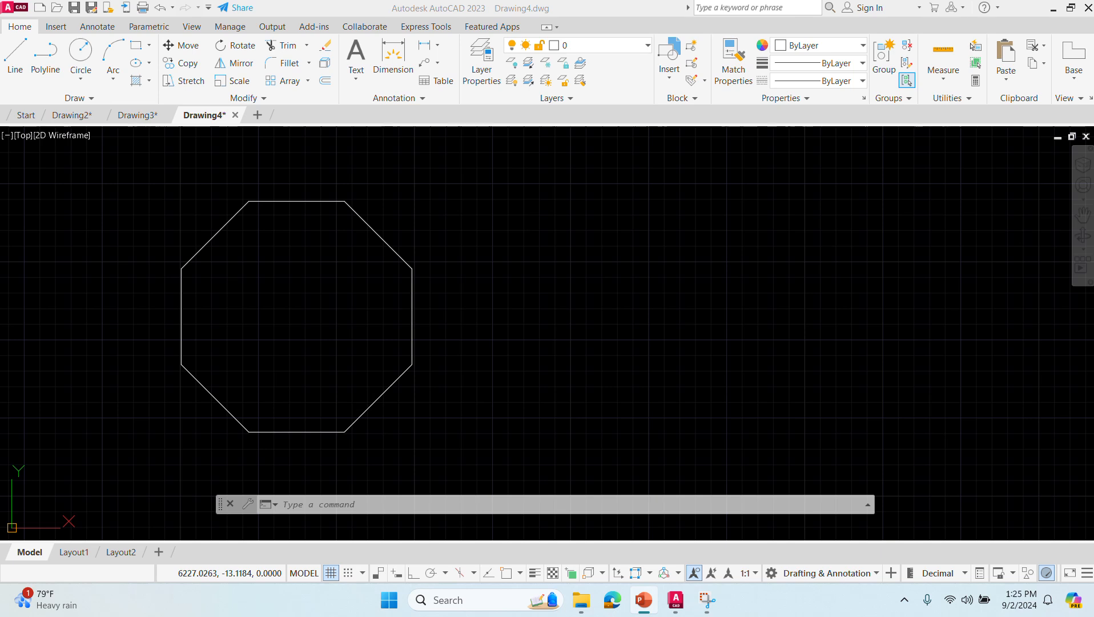
left_click(440, 505)
type("pol")
key("Return")
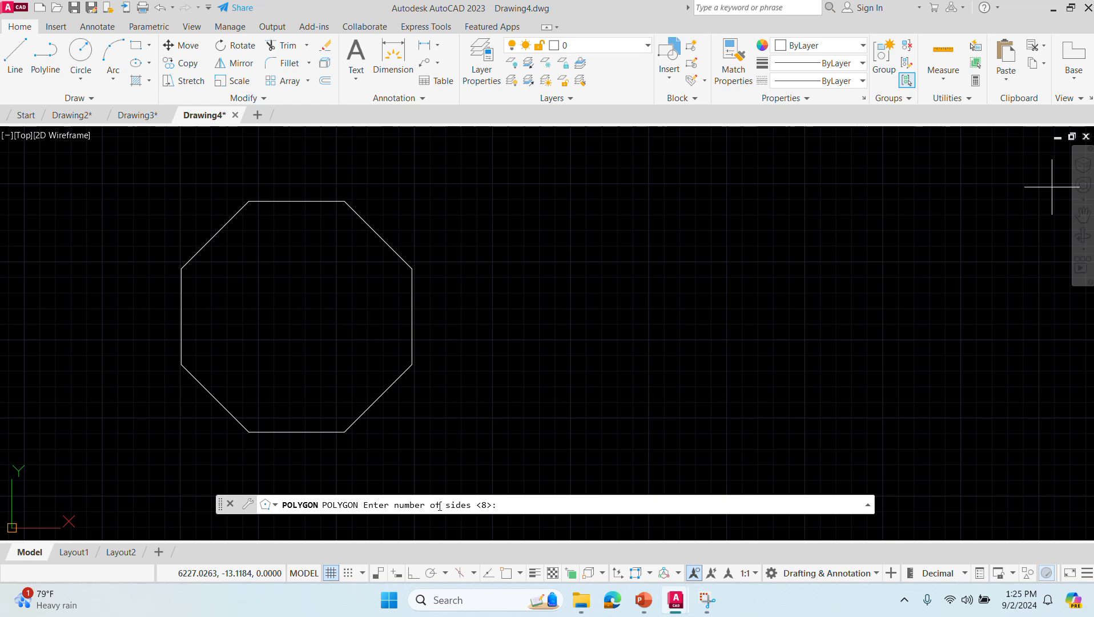
type("1024")
key("Return")
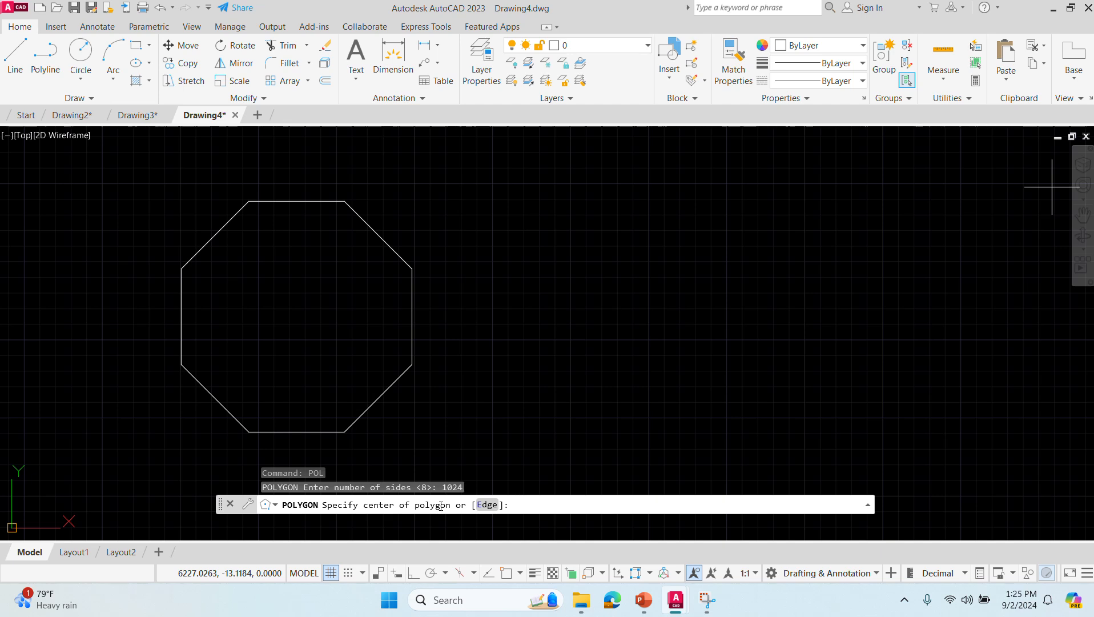
left_click(669, 336)
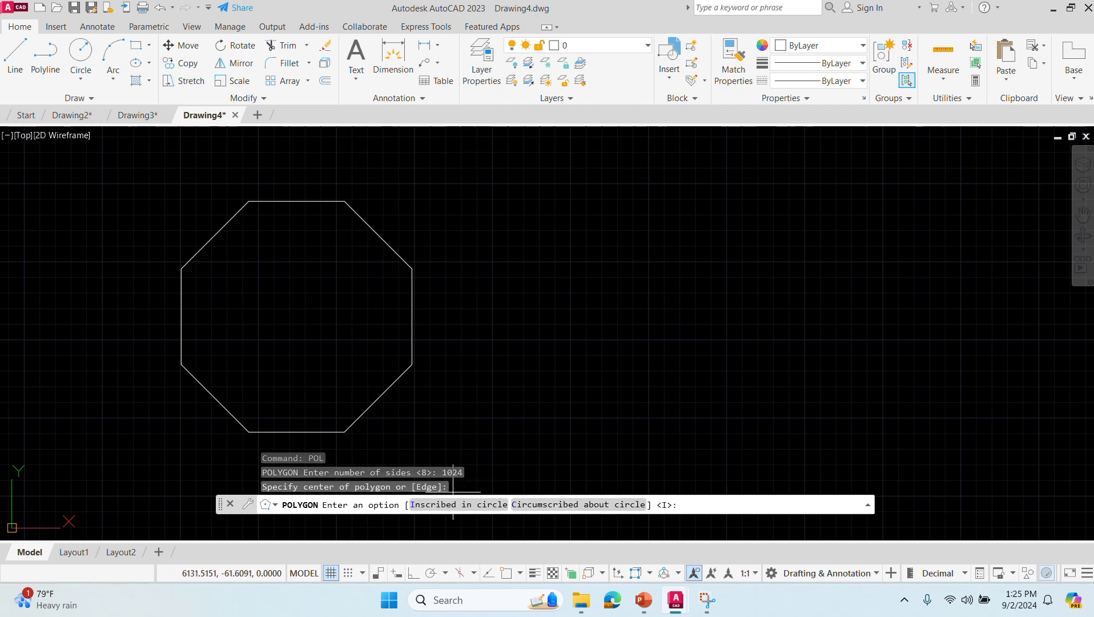
left_click(441, 506)
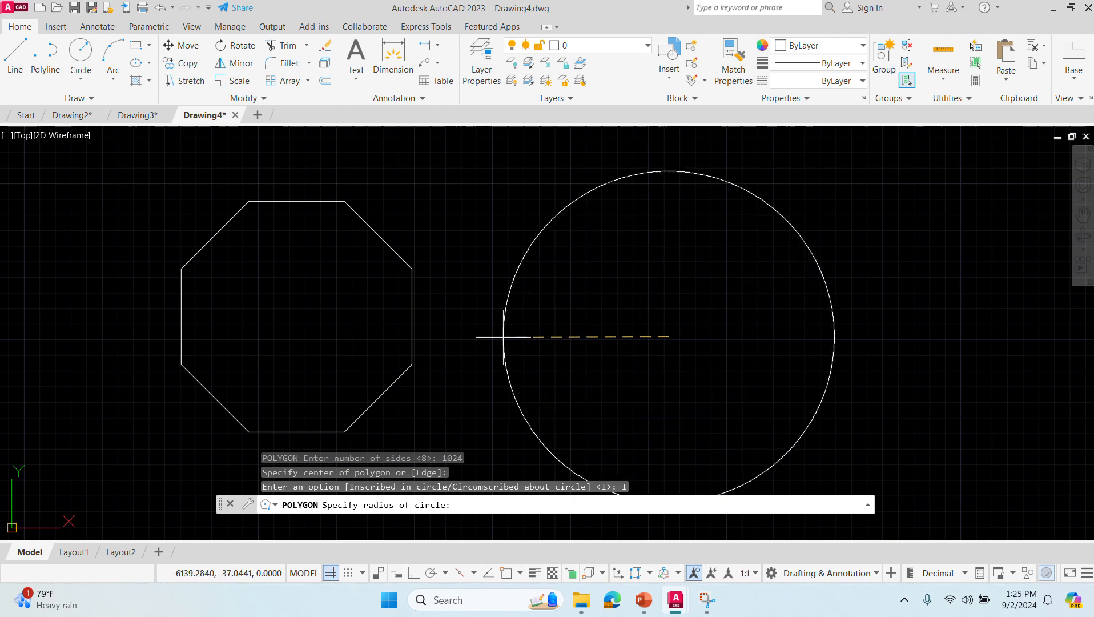
left_click(498, 336)
- Examine the outline of the 1024-sided polygon at very high magnification for straight segments and return to the full drawing
scroll(665, 336, "up", 10)
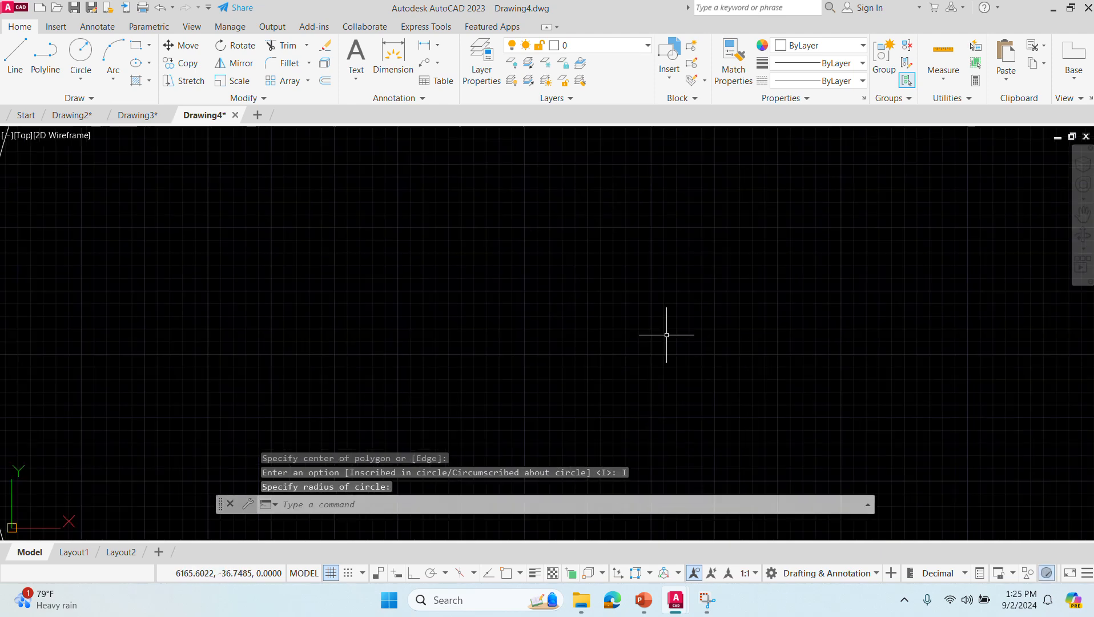
scroll(358, 313, "up", 2)
middle_click_drag(246, 263, 562, 398)
middle_click_drag(408, 276, 649, 449)
scroll(399, 288, "up", 6)
middle_click_drag(183, 211, 579, 366)
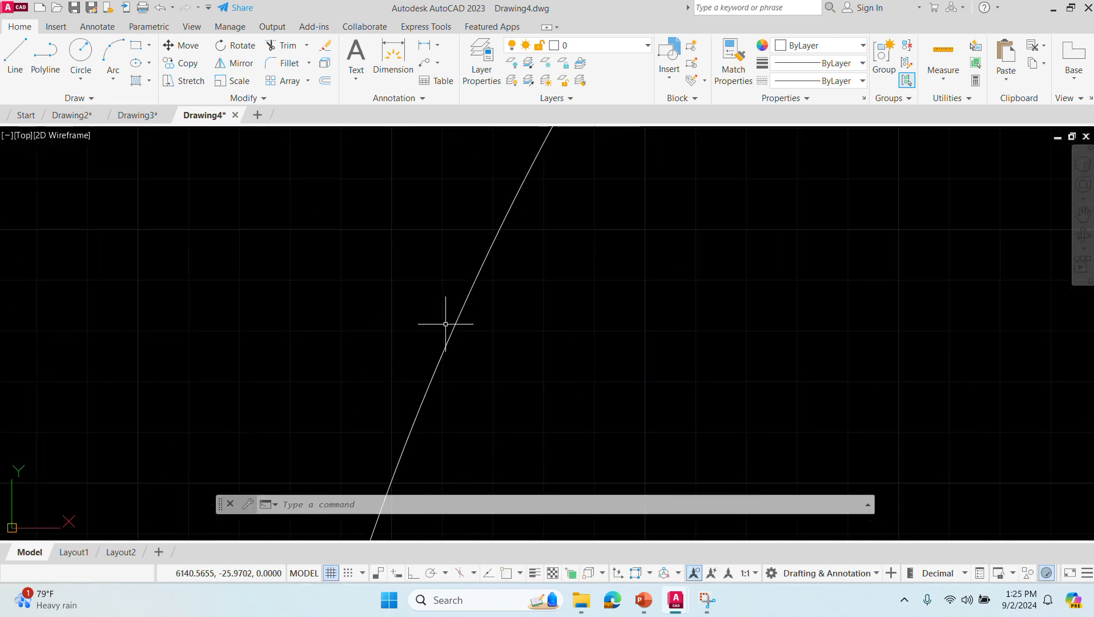
scroll(454, 330, "up", 3)
scroll(450, 331, "up", 5)
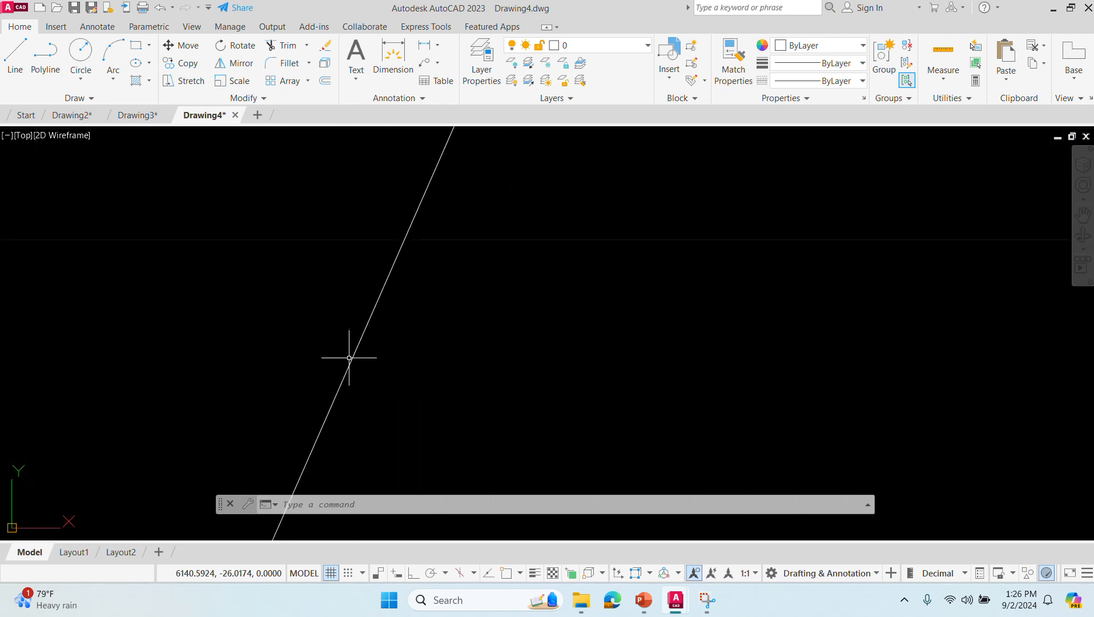
mouse_move(207, 314)
middle_mouse_down()
mouse_move(676, 345)
mouse_move(683, 373)
middle_mouse_up()
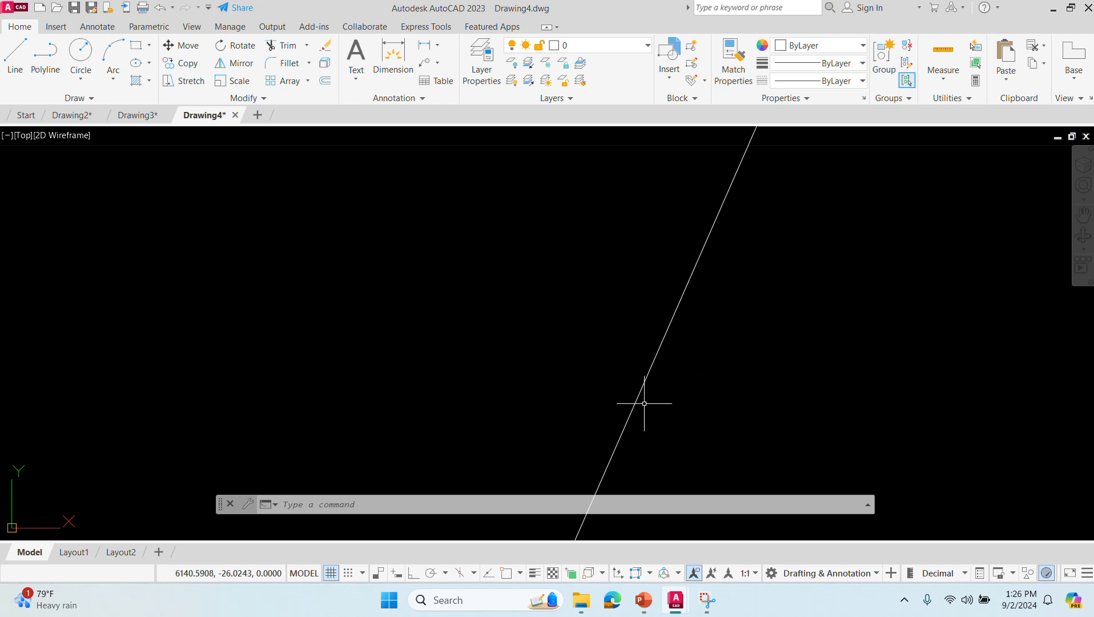
scroll(658, 397, "up", 2)
scroll(657, 395, "up", 10)
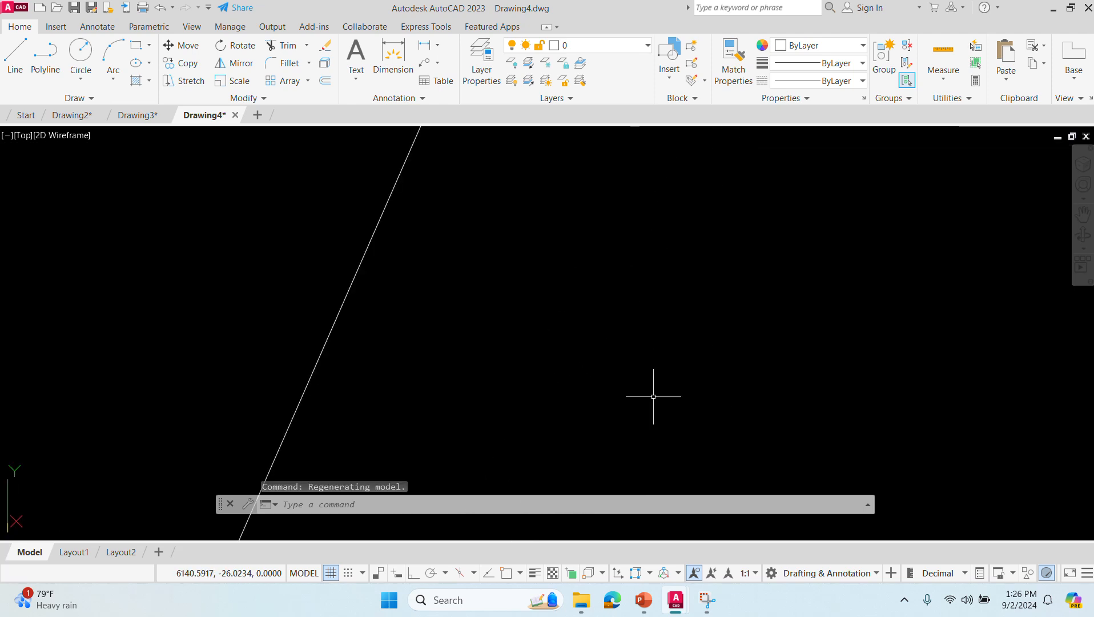
scroll(217, 374, "down", 3)
middle_click(312, 399)
middle_click(312, 399)
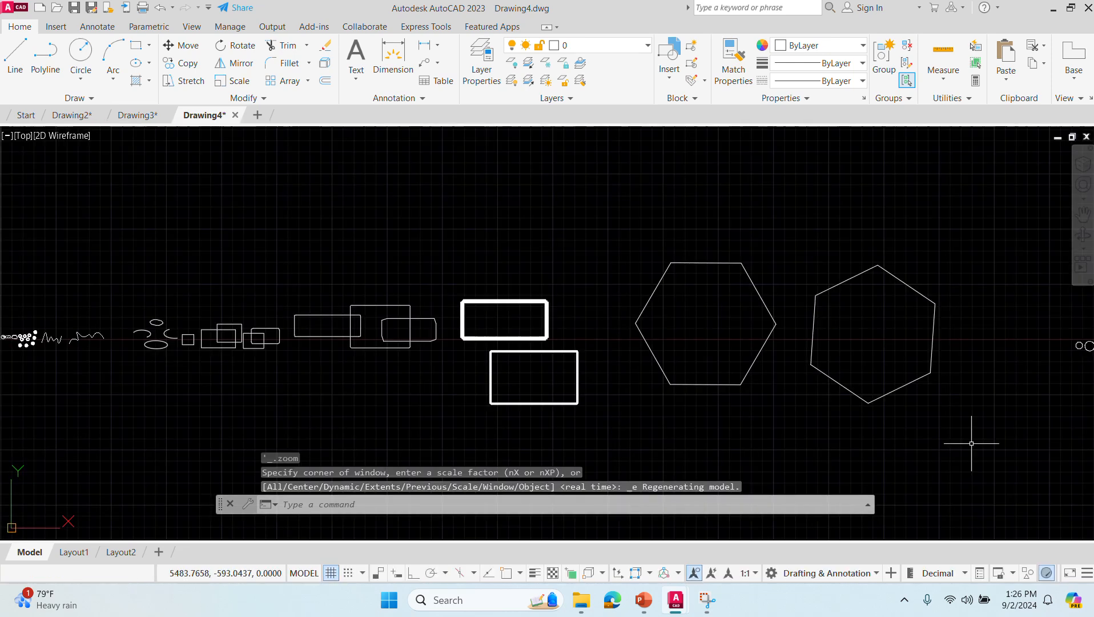
- Compare the small octagon and the 1024-sided polygon side by side and return to the full drawing
middle_click_drag(916, 430, 357, 407)
scroll(576, 377, "up", 8)
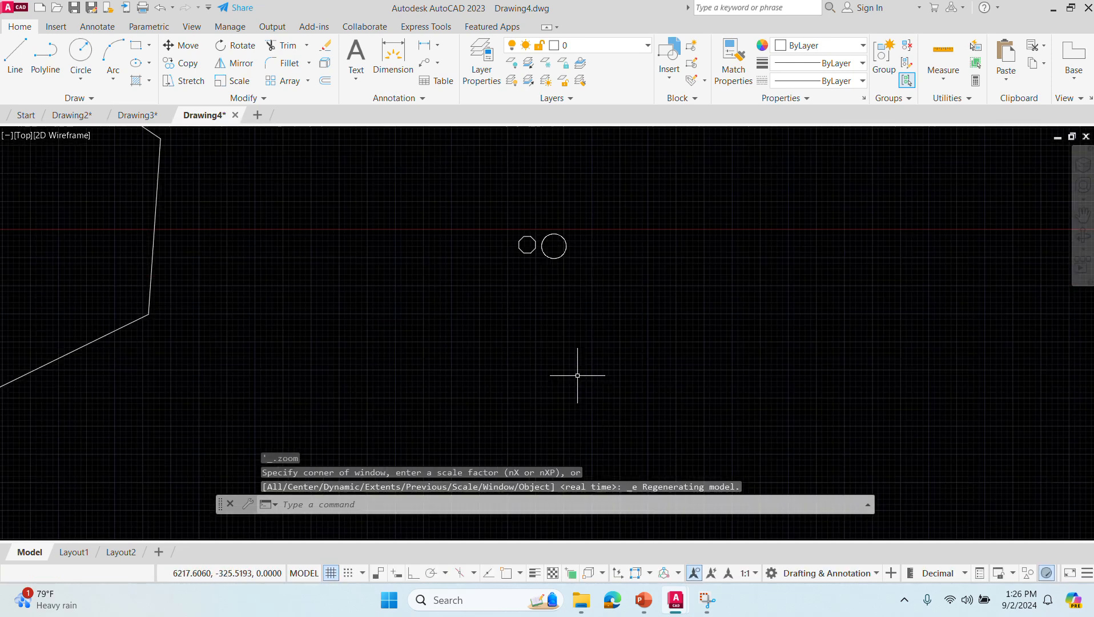
left_click(547, 242)
middle_click_drag(547, 242, 574, 452)
scroll(543, 321, "down", 3)
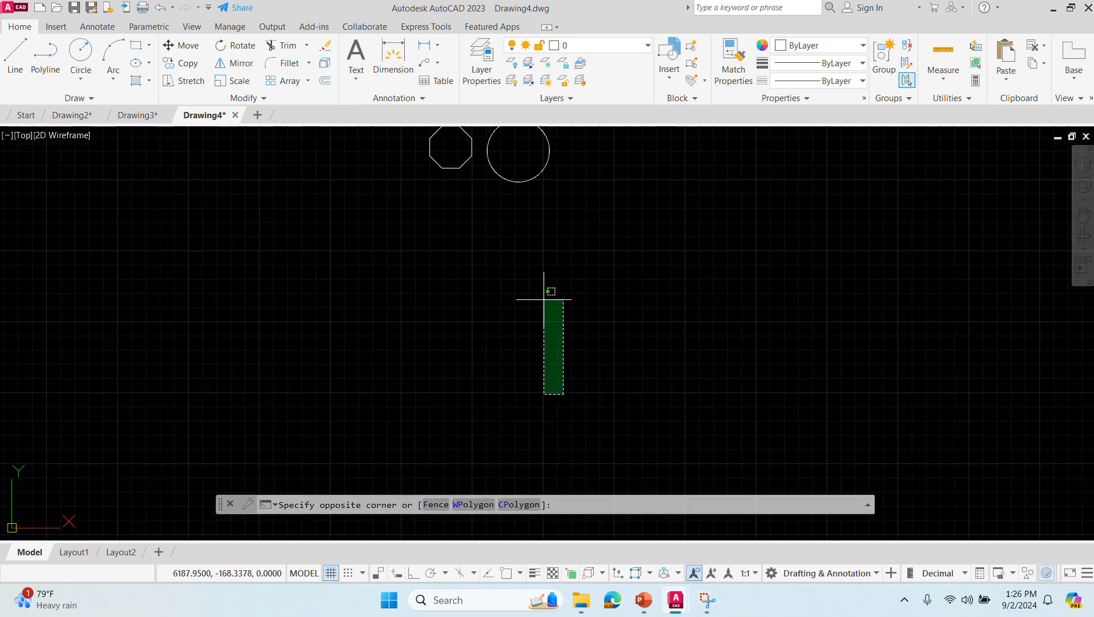
middle_click(505, 247)
middle_click(505, 247)
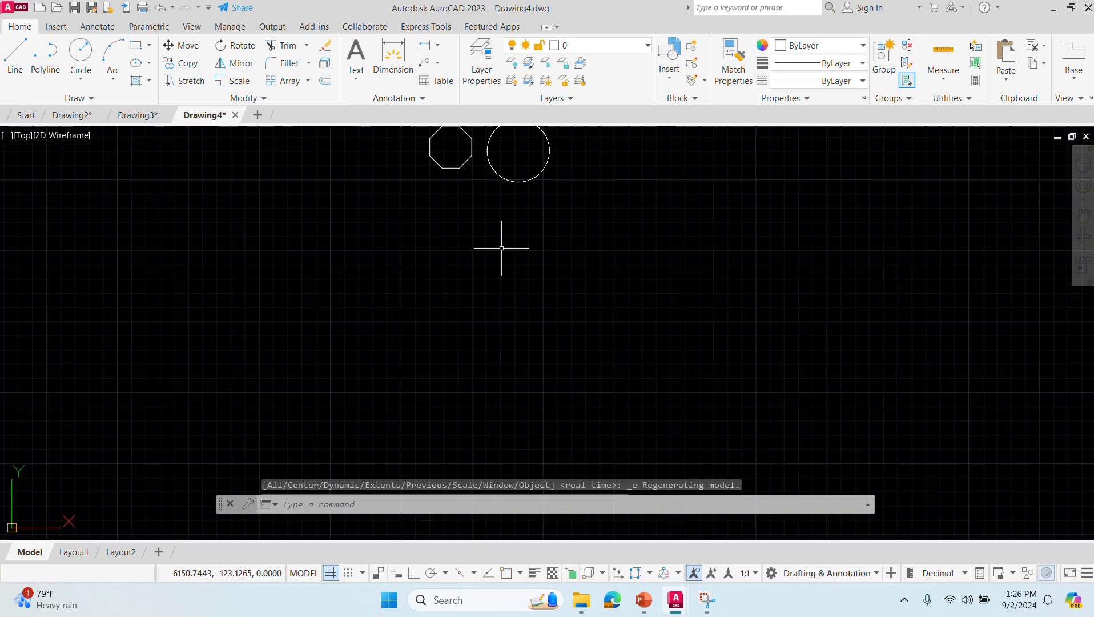
middle_click(435, 268)
middle_click(435, 268)
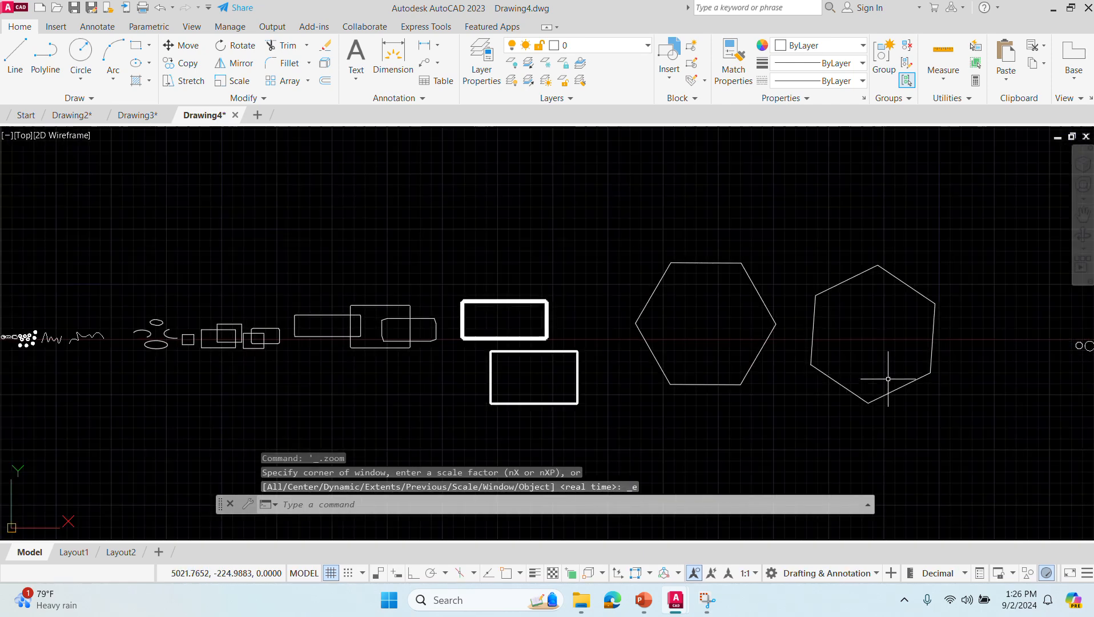
- Draw a circle of radius 50 by its center point in the empty area far right of the polygons
mouse_move(985, 382)
middle_mouse_down()
mouse_move(658, 399)
mouse_move(322, 390)
middle_mouse_up()
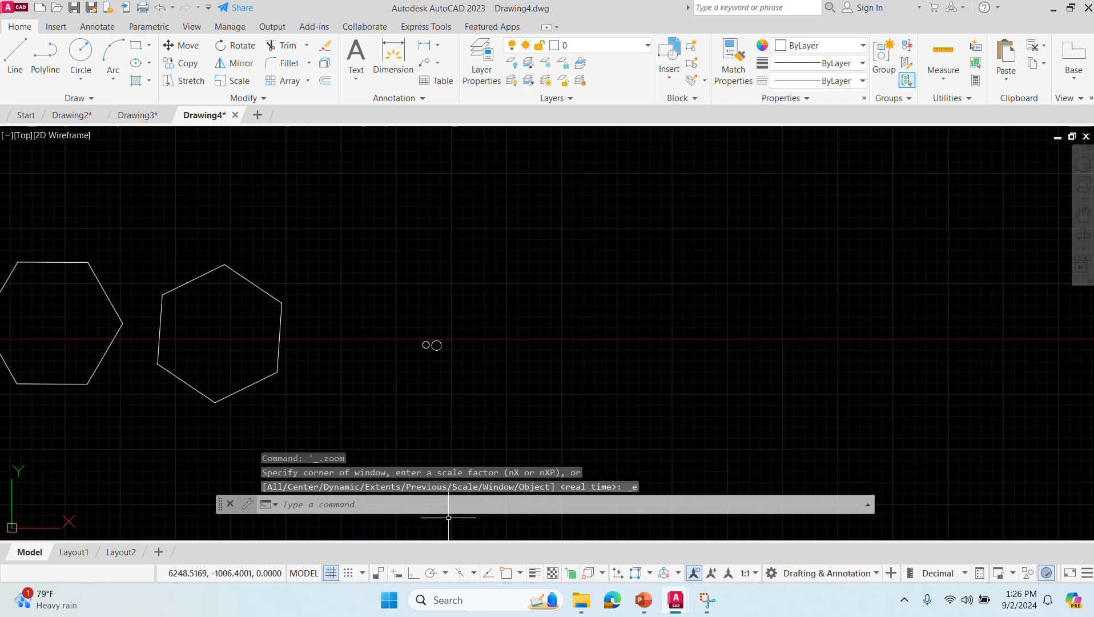
left_click(402, 506)
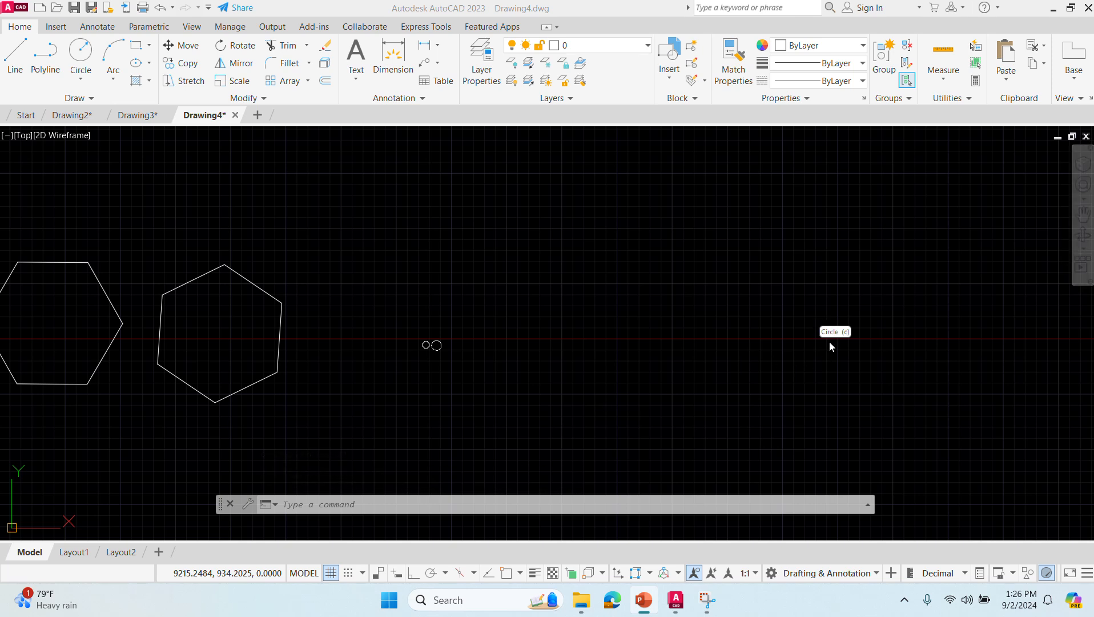
middle_click_drag(528, 383, 28, 350)
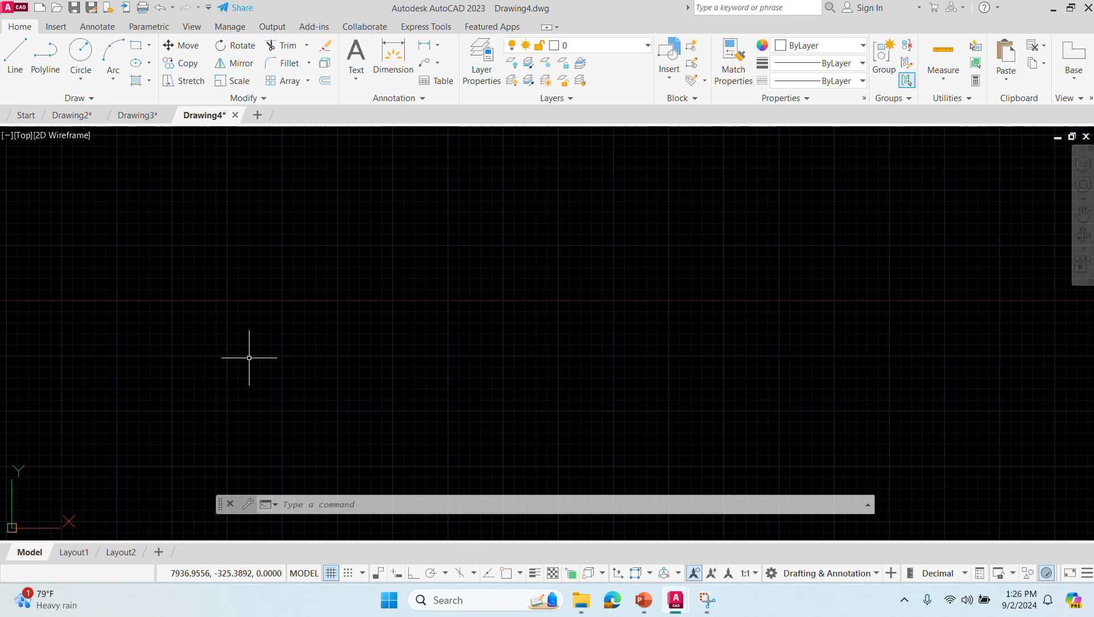
mouse_move(45, 599)
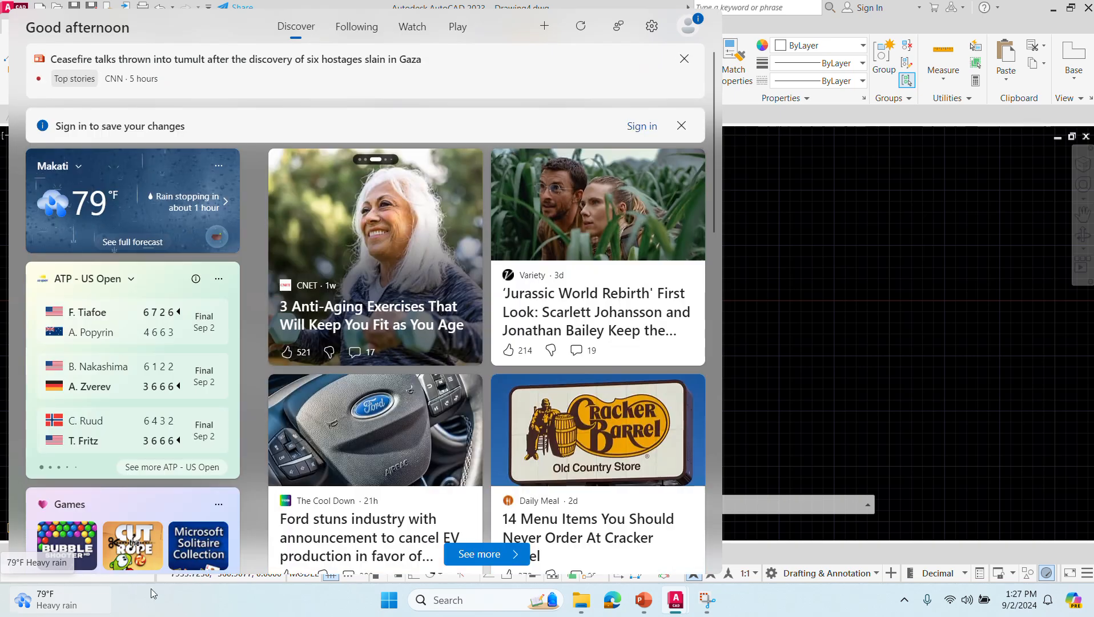
left_click(837, 360)
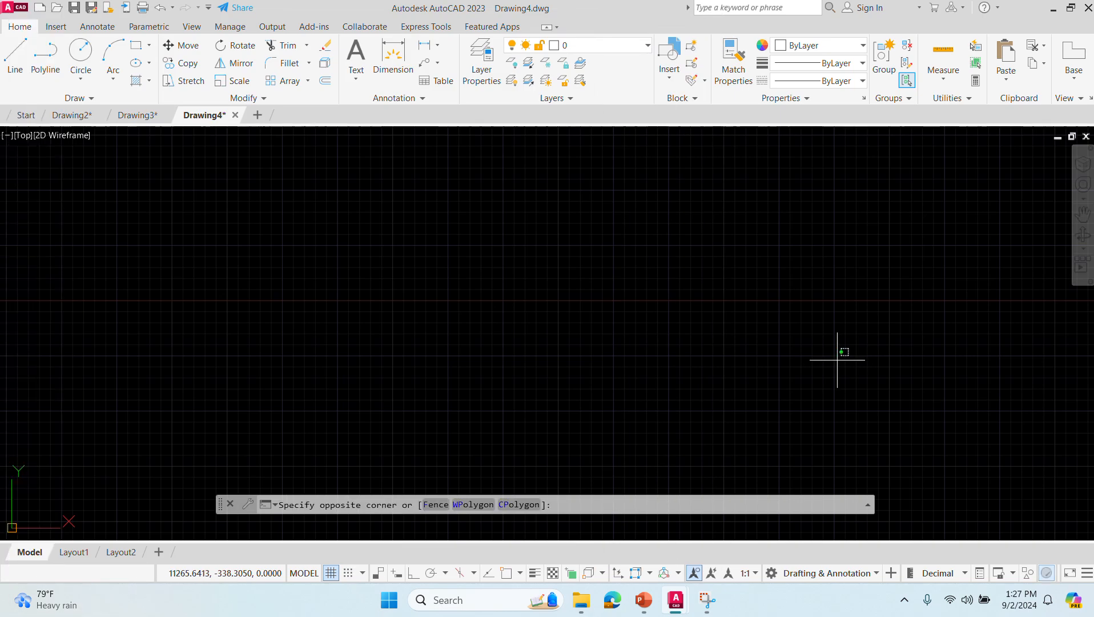
left_click(362, 251)
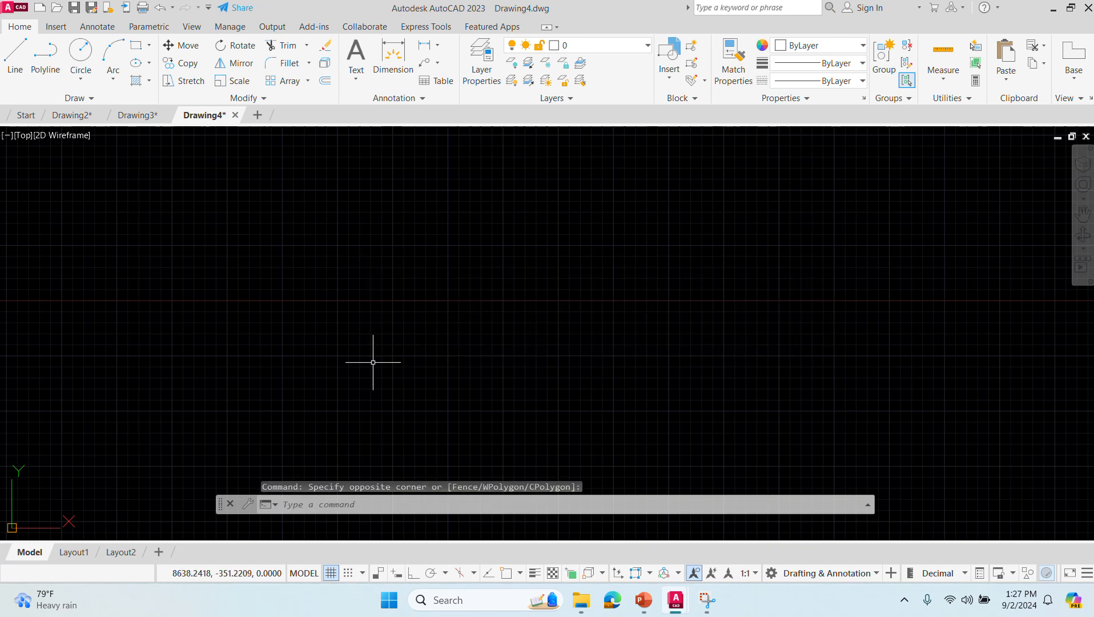
left_click(334, 507)
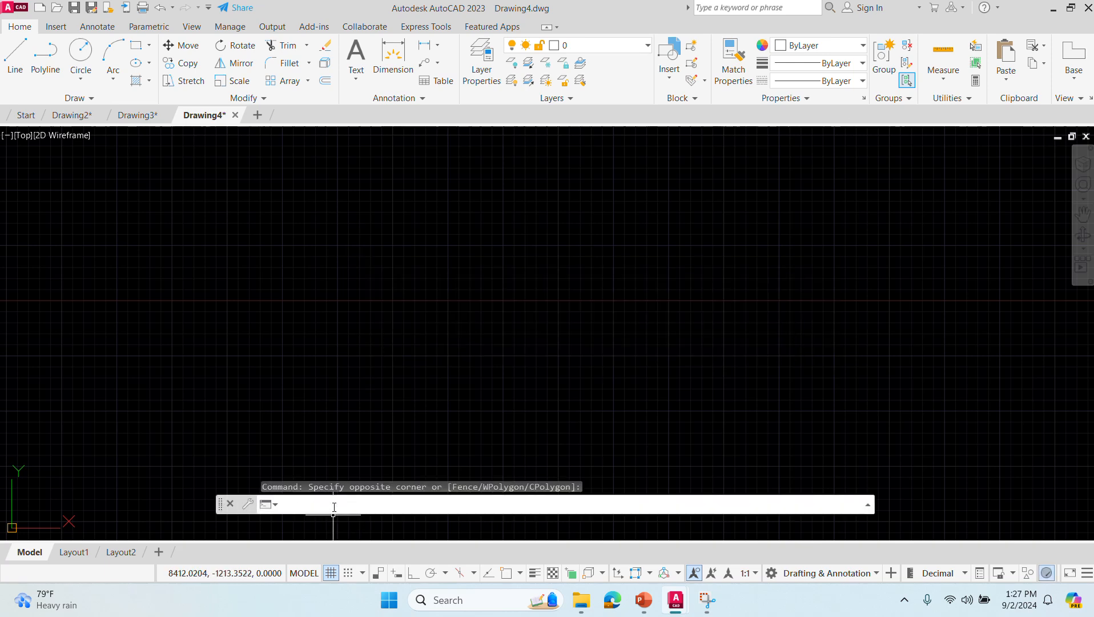
type("c")
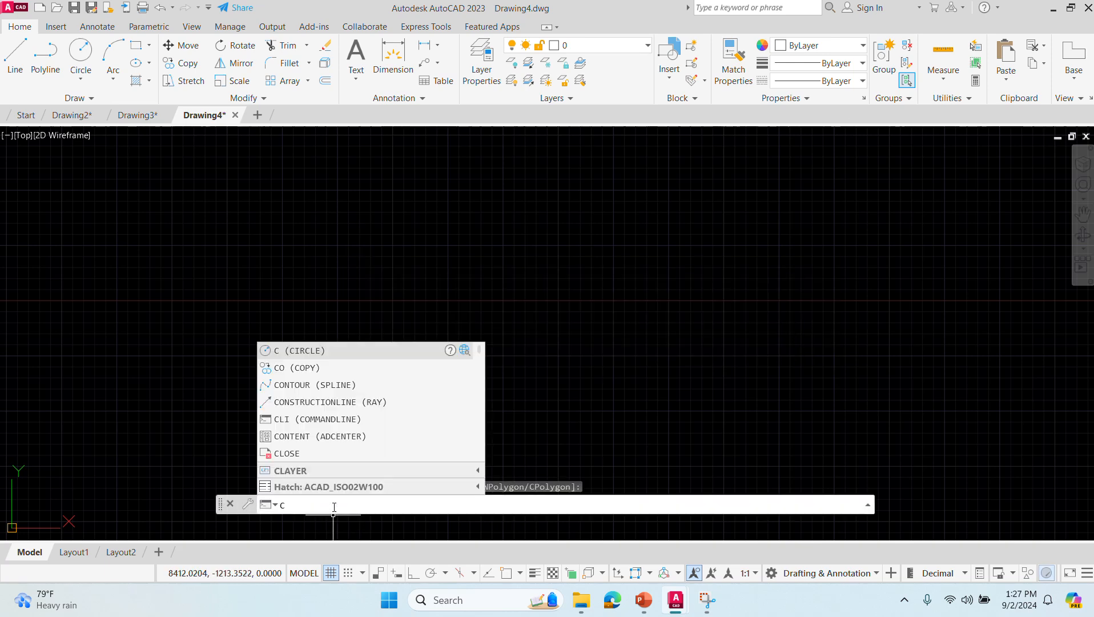
key("Return")
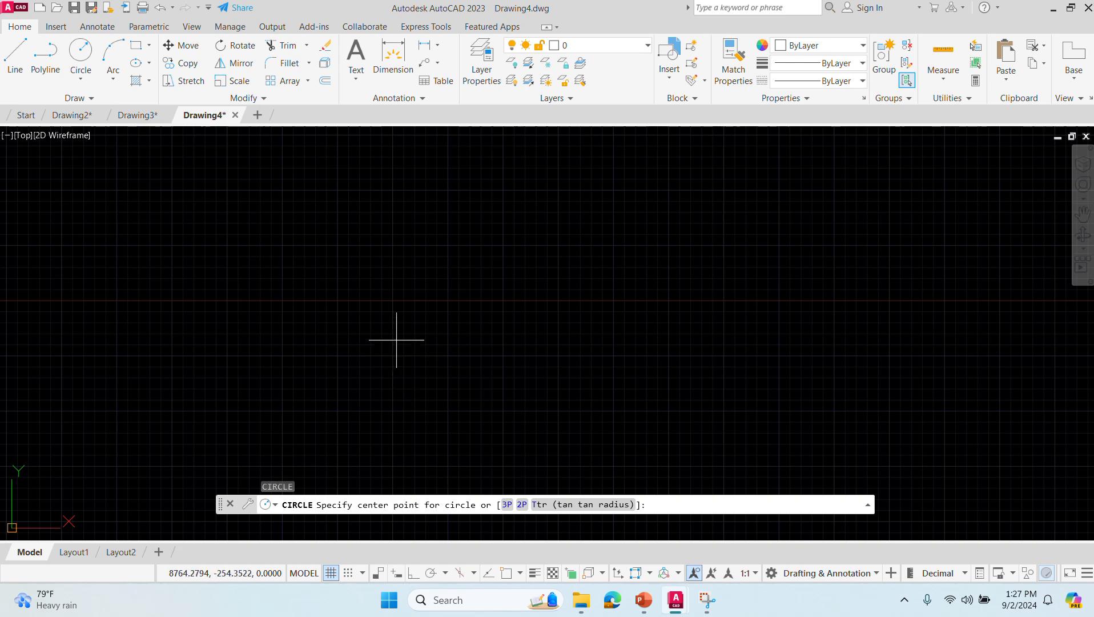
left_click(394, 320)
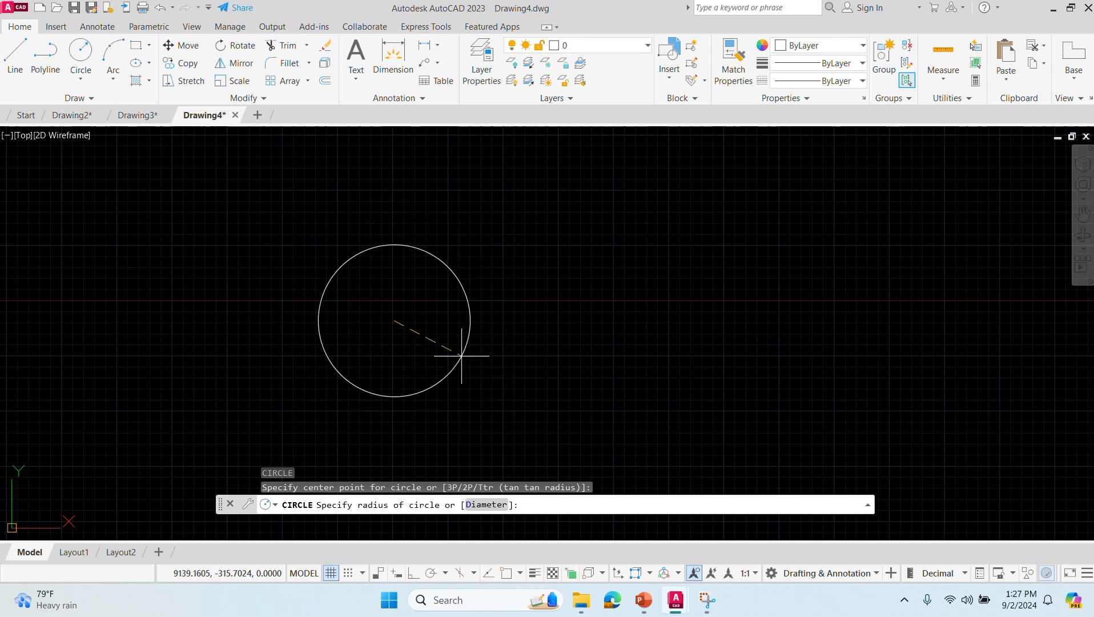
key("BackSpace")
type("50")
key("Return")
scroll(461, 355, "up", 4)
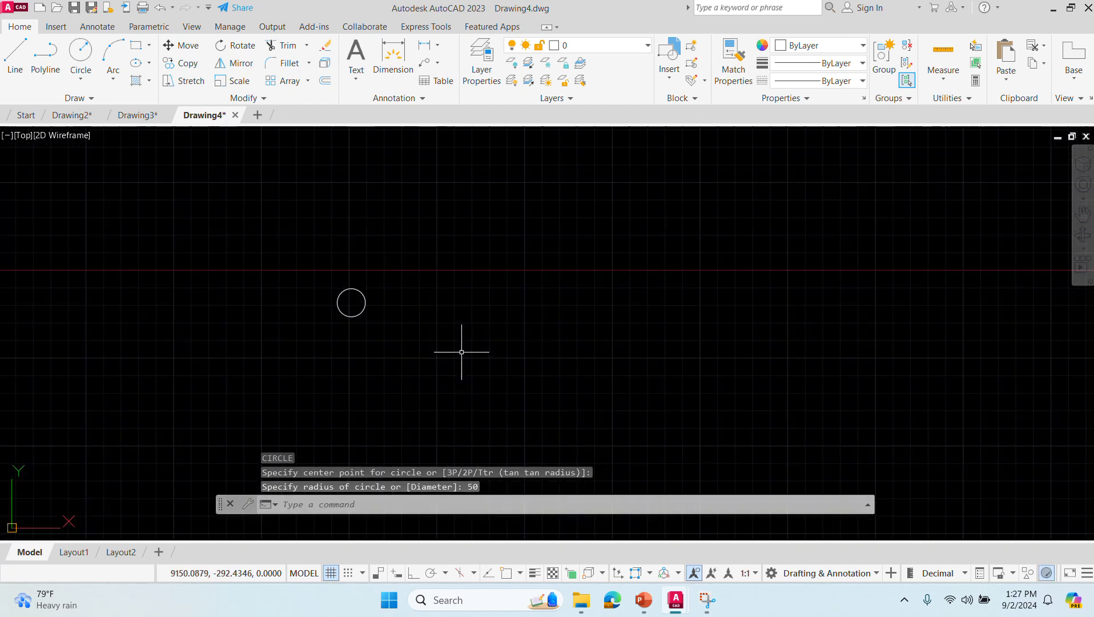
- Draw a circle by its center point with a diameter of 100, just right of the radius-50 circle
scroll(339, 322, "up", 2)
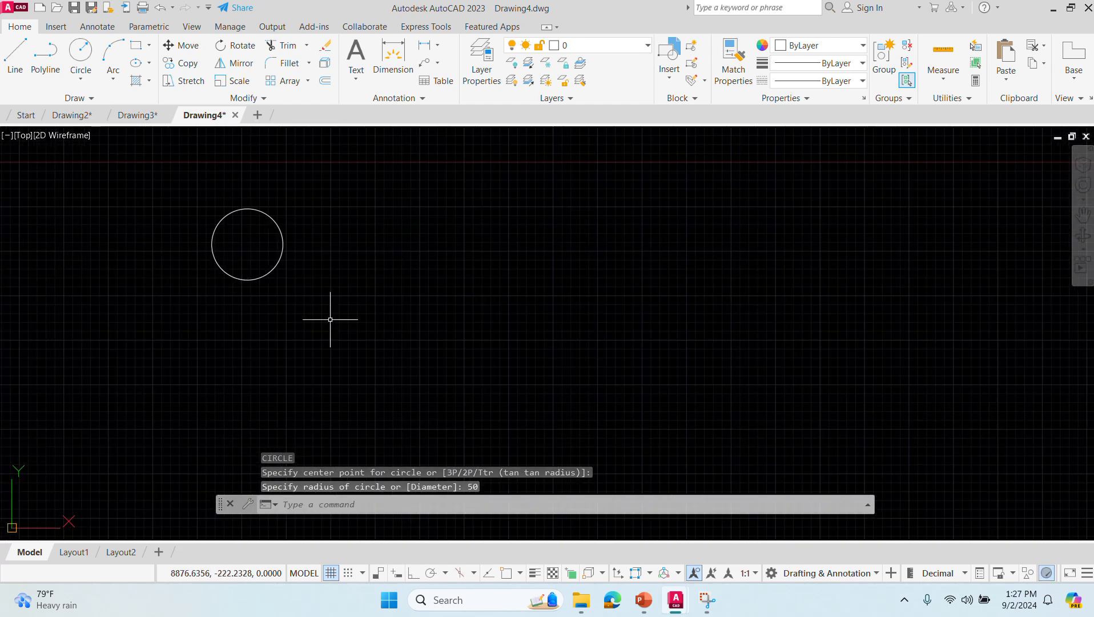
middle_click_drag(325, 320, 466, 415)
scroll(453, 396, "up", 4)
middle_click_drag(379, 336, 449, 381)
left_click(366, 514)
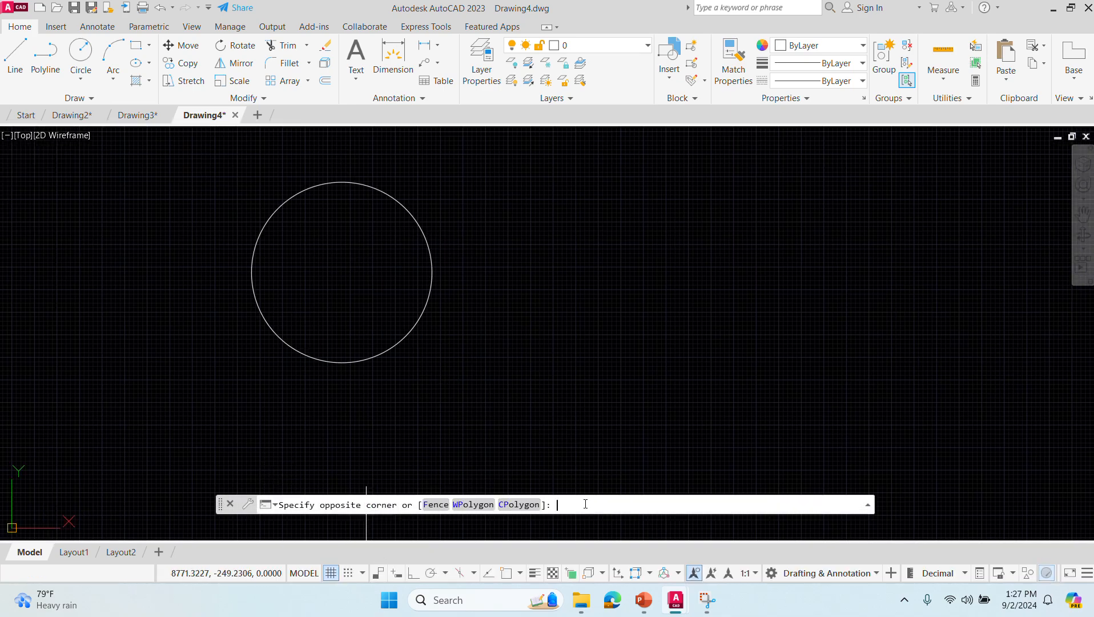
key("Escape")
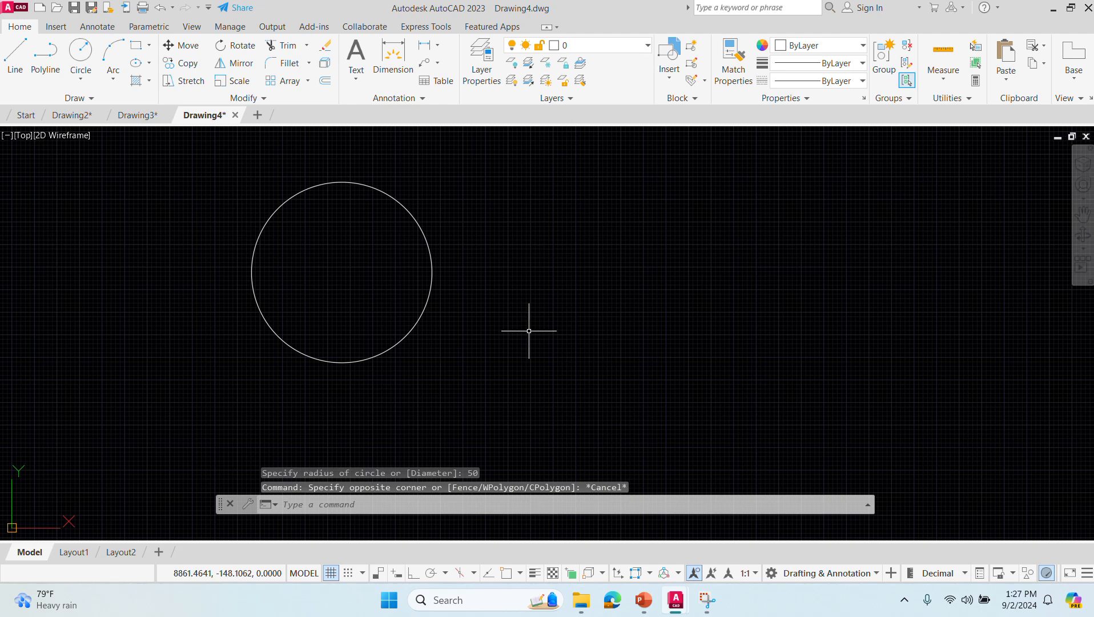
type("CIRCLE")
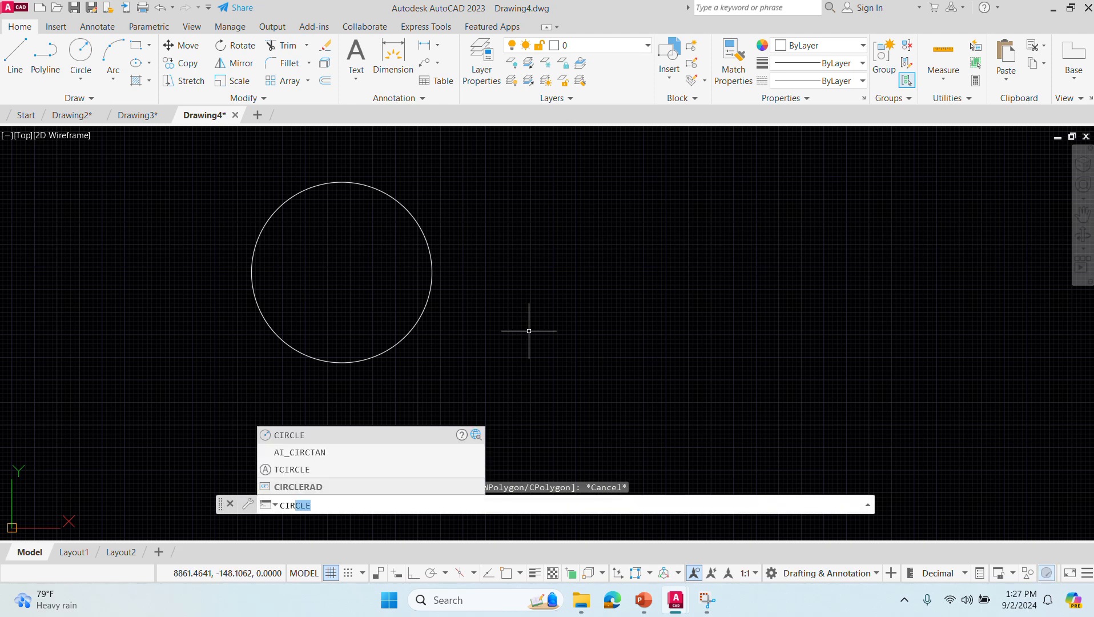
key("Return")
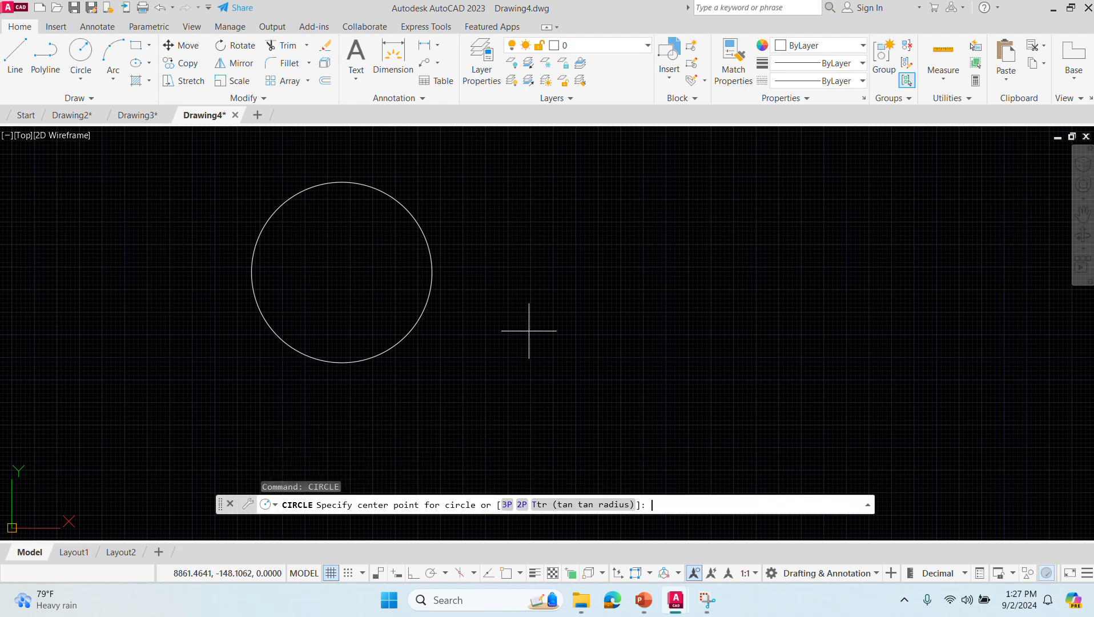
left_click(605, 290)
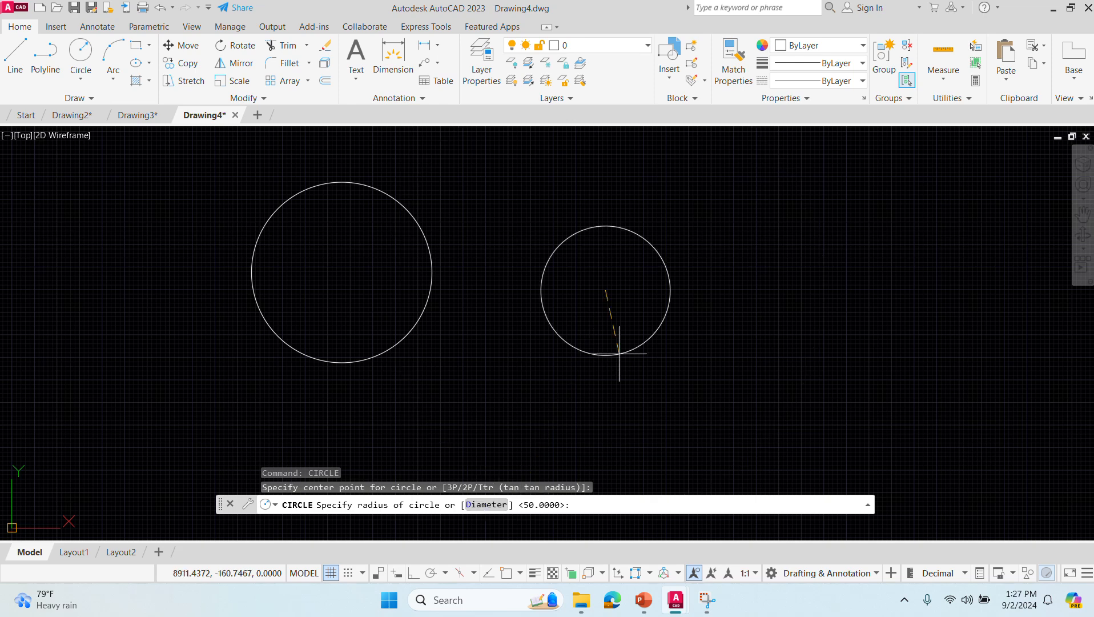
key("Return")
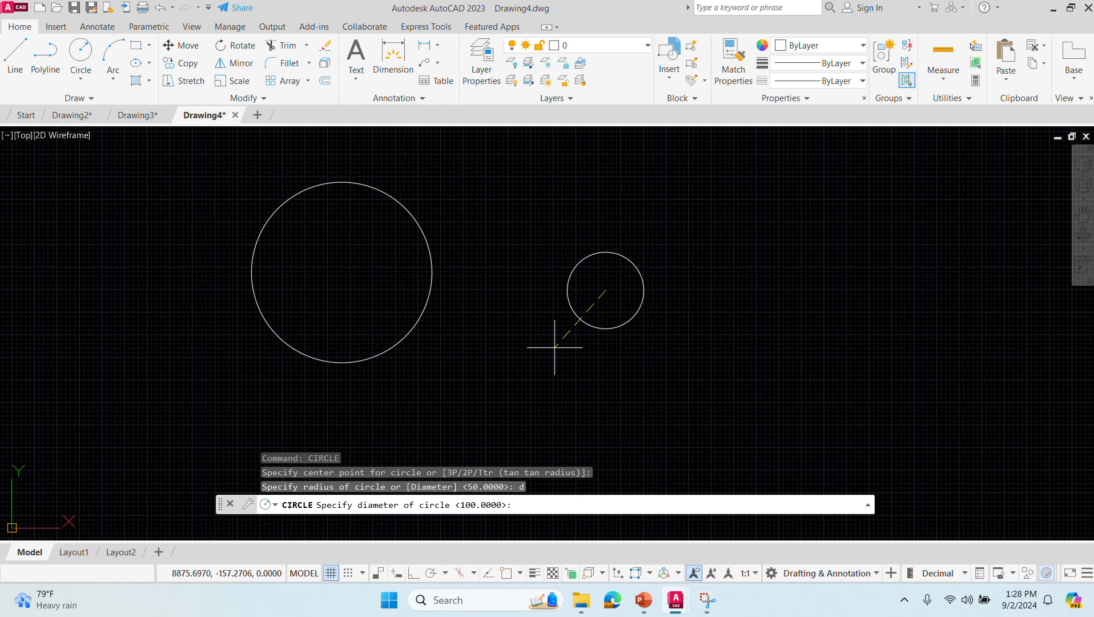
type("00")
key("Return")
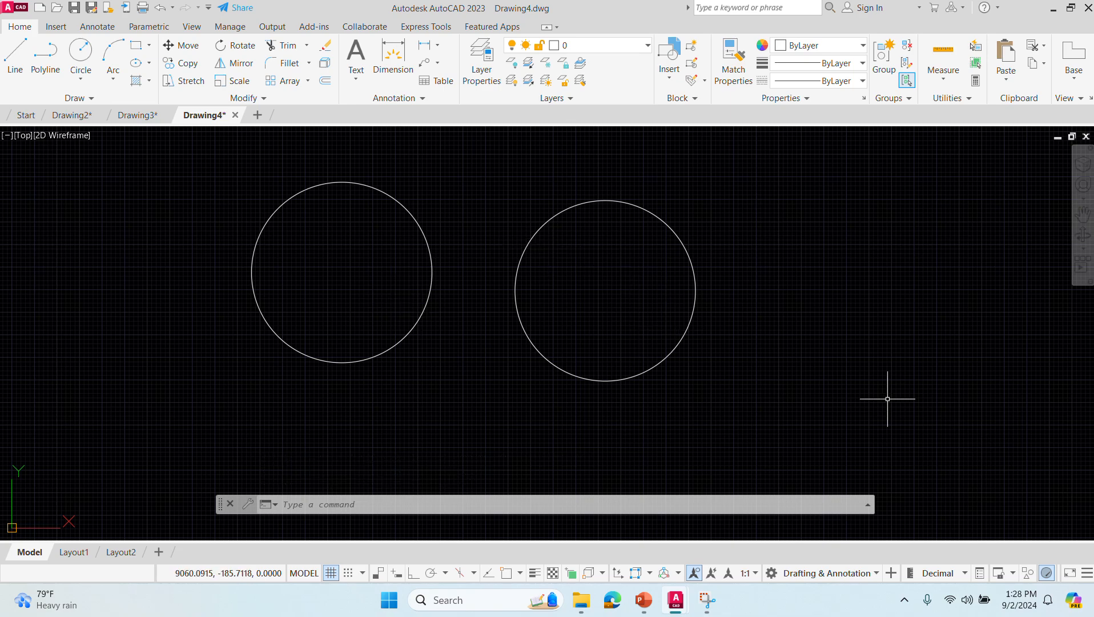
- Draw a two-point circle about 100 units in diameter, with horizontally aligned diameter ends, right of the two existing circles
scroll(887, 399, "down", 4)
scroll(887, 398, "up", 2)
middle_click_drag(874, 384, 509, 362)
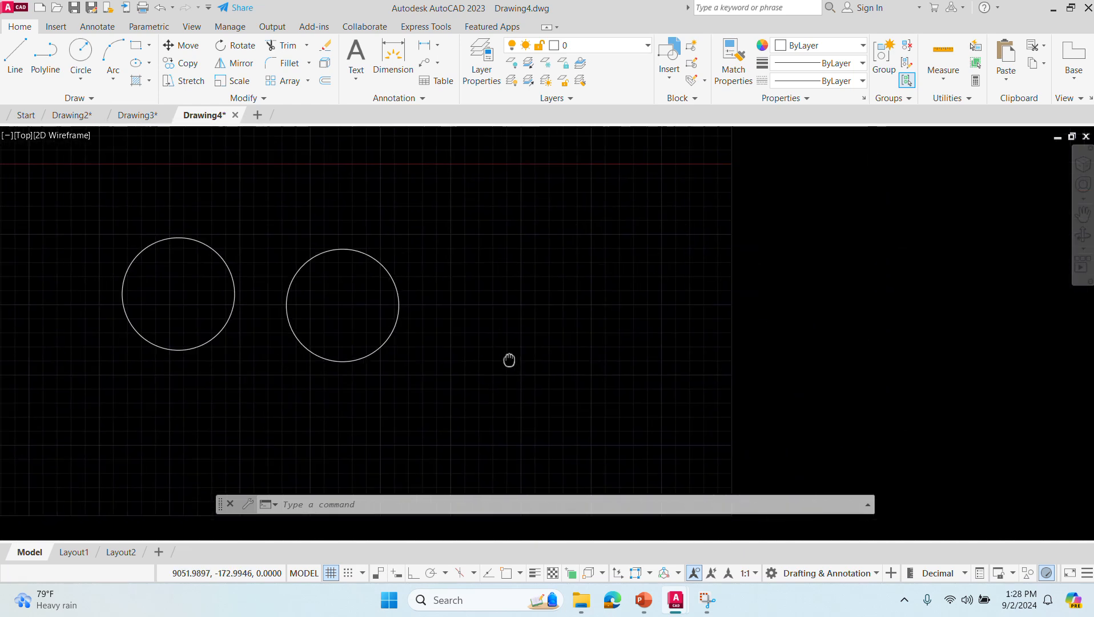
left_click(484, 509)
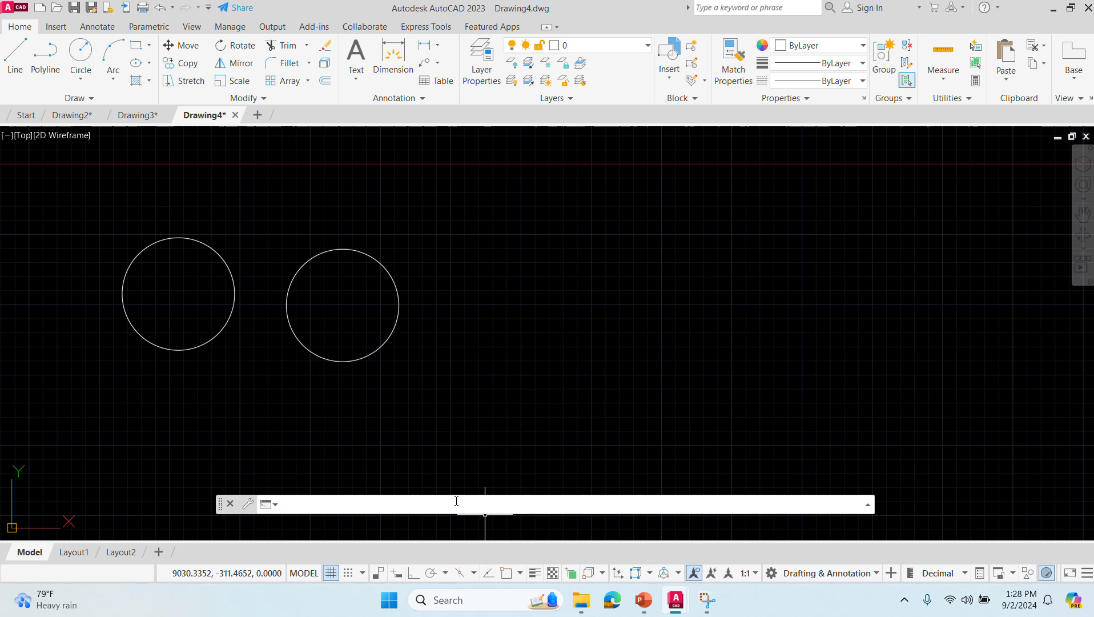
type("Crrcle")
key("Return")
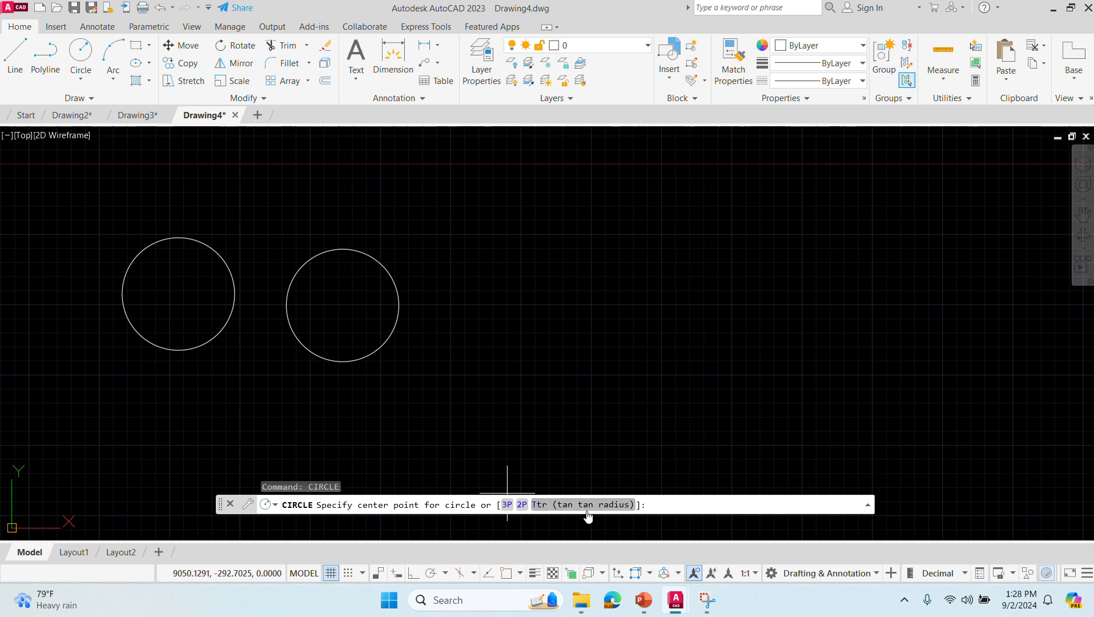
left_click(520, 505)
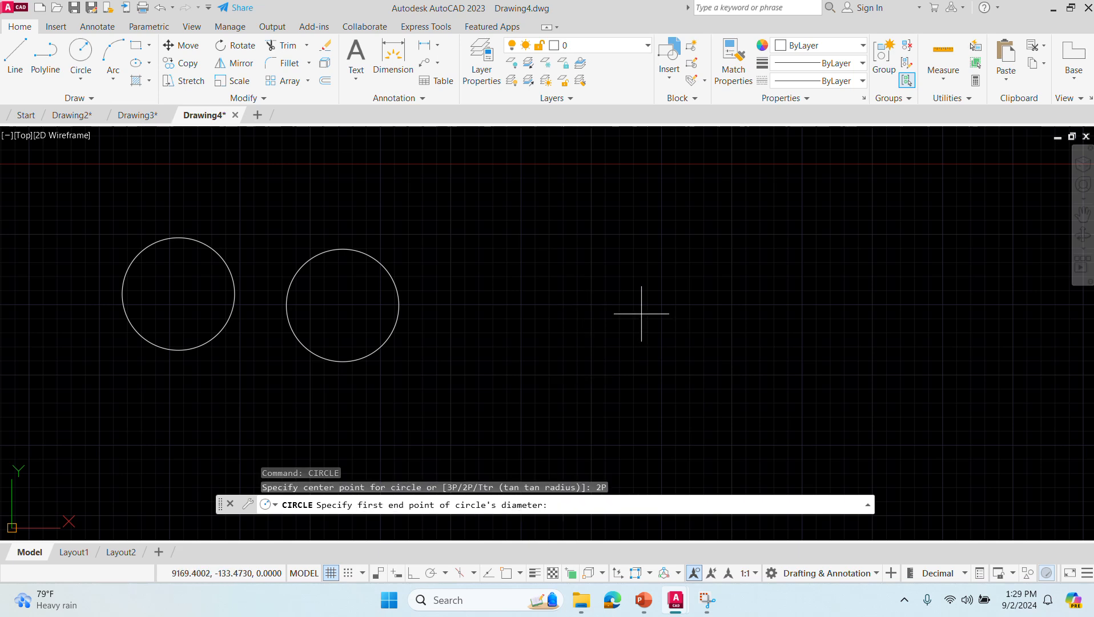
left_click(522, 304)
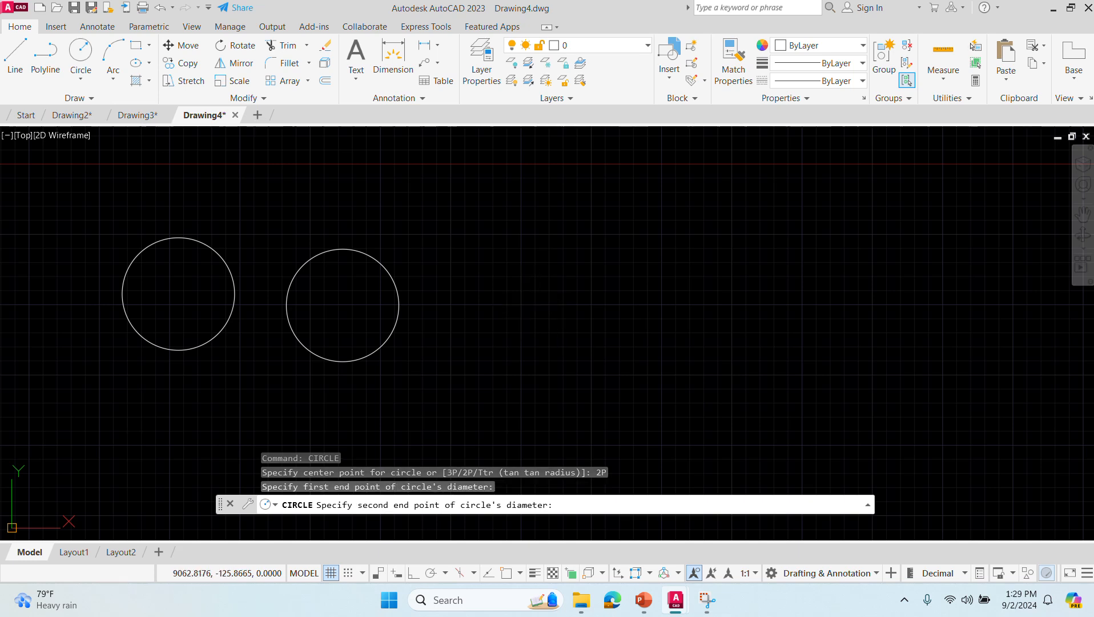
left_click(635, 304)
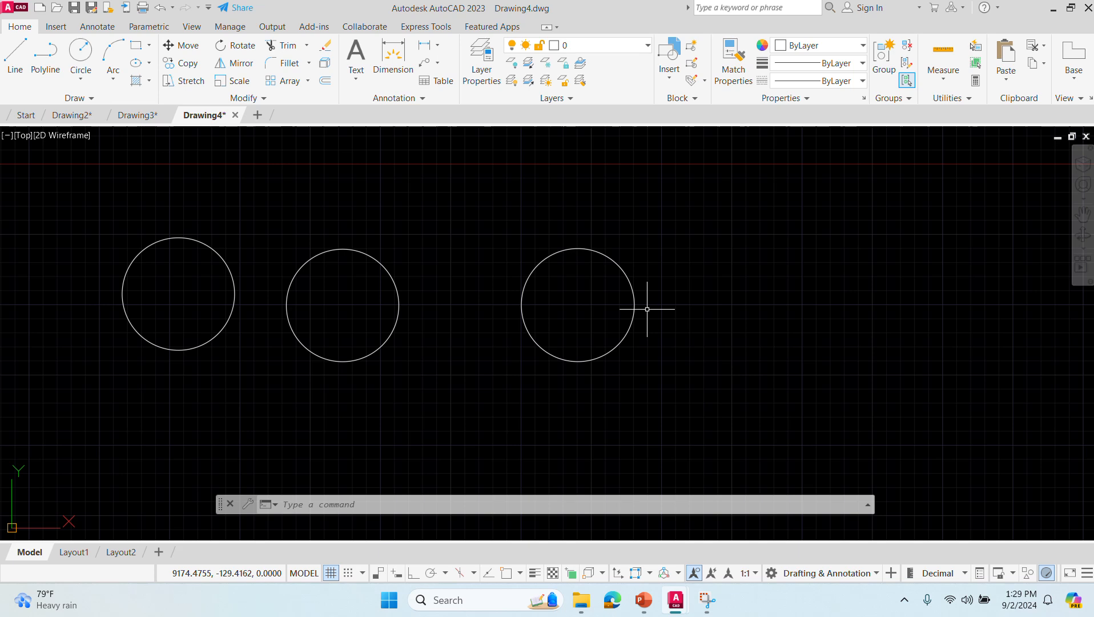
- Draw another two-point circle at the right end of the row, entering 100 for the second diameter end point
left_click(380, 506)
type("circle")
key("BackSpace")
key("BackSpace")
key("BackSpace")
key("BackSpace")
key("BackSpace")
key("BackSpace")
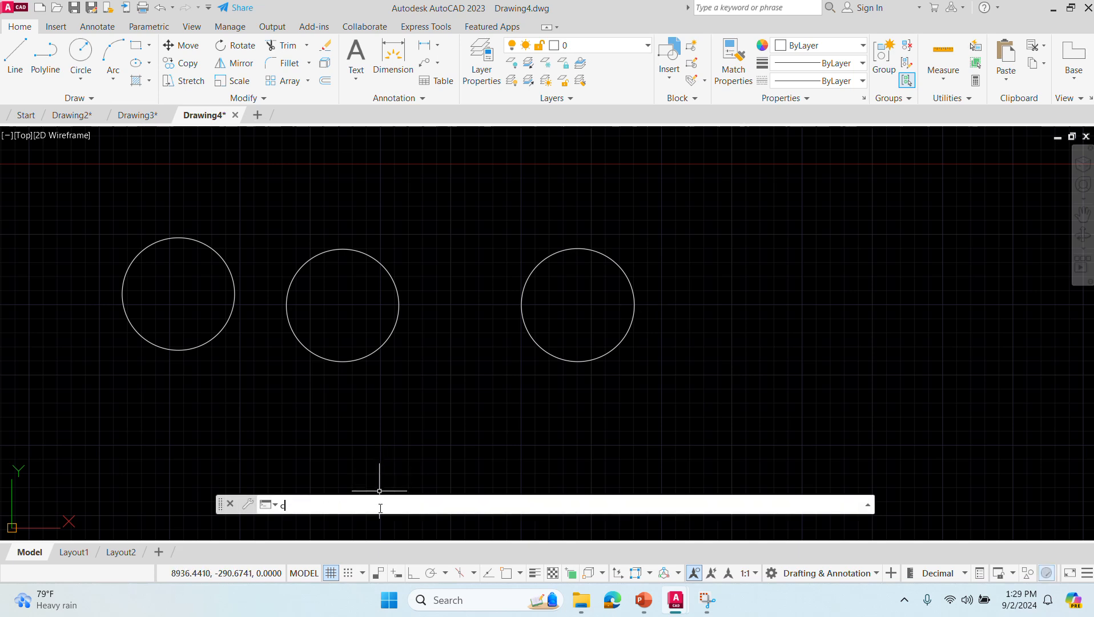
type("circle")
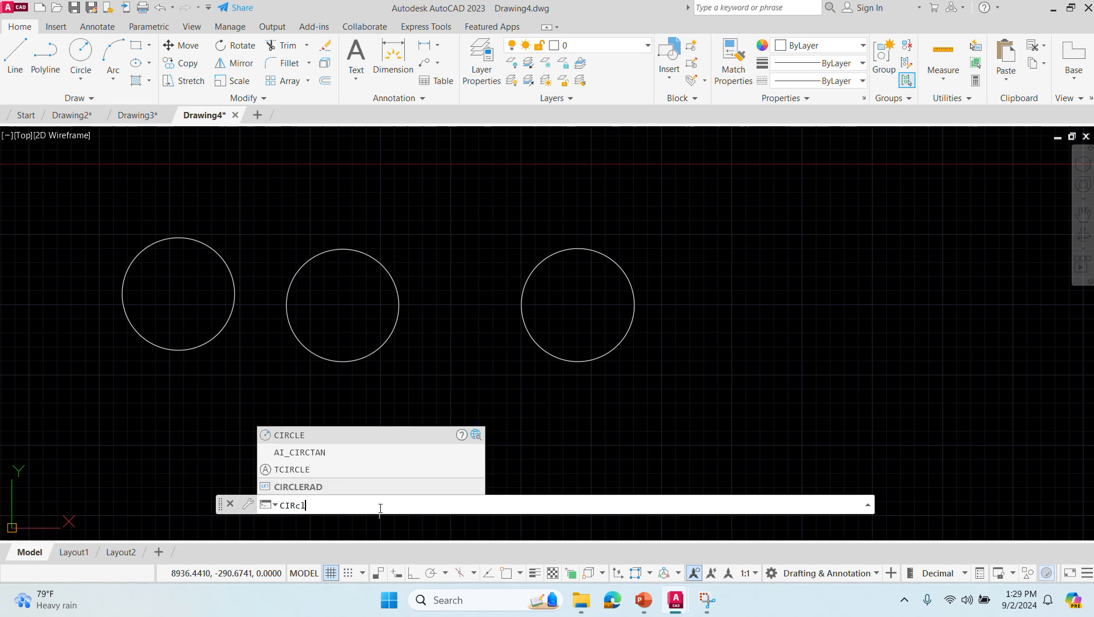
key("Return")
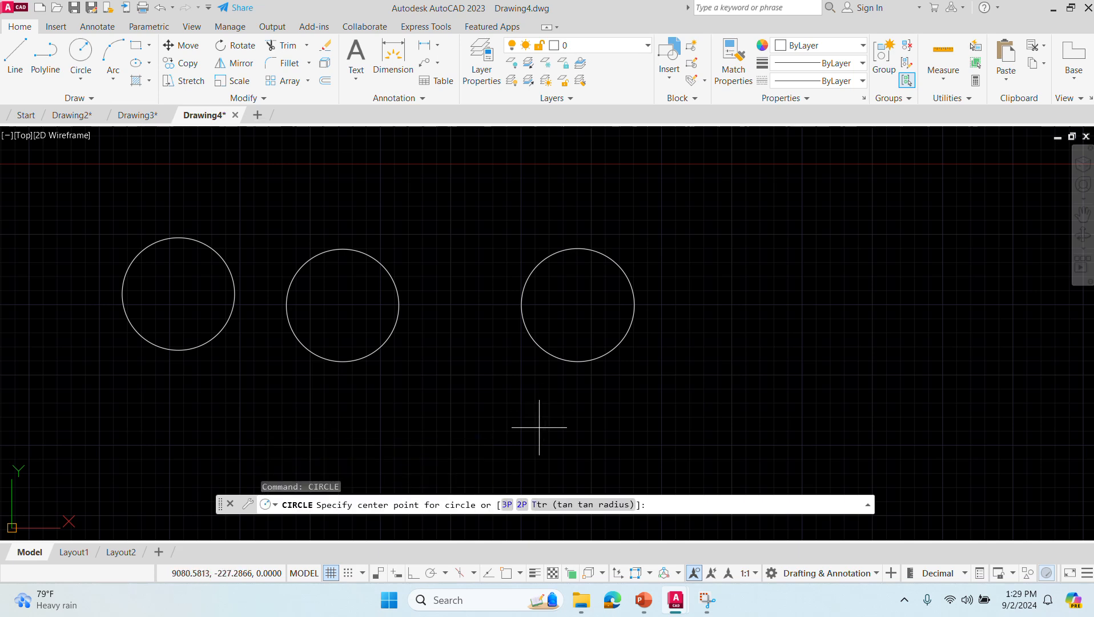
left_click(522, 505)
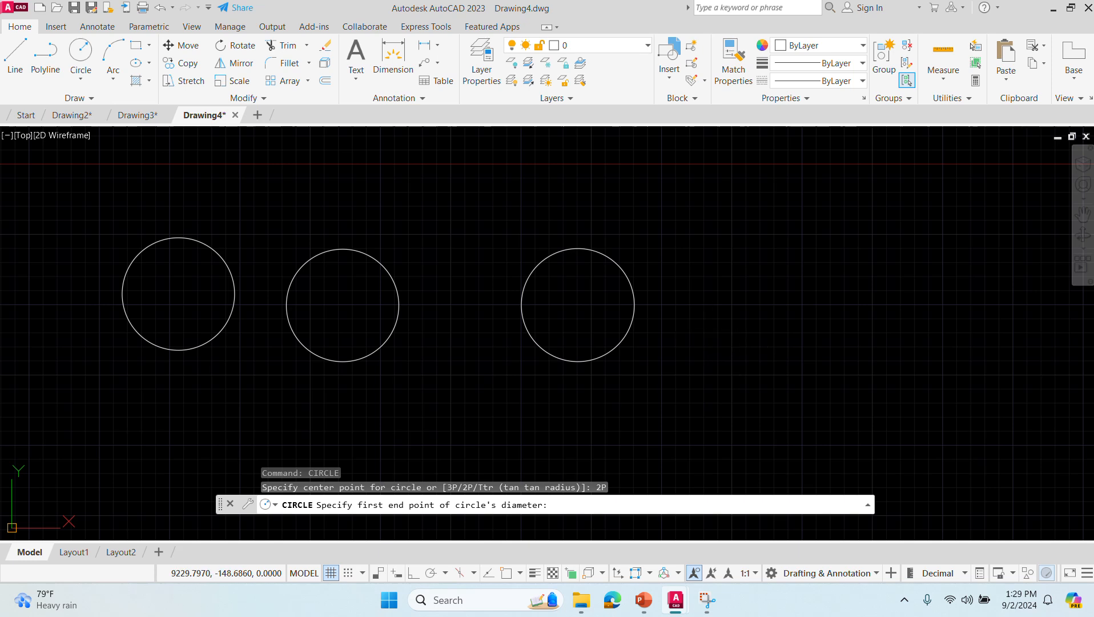
left_click(709, 330)
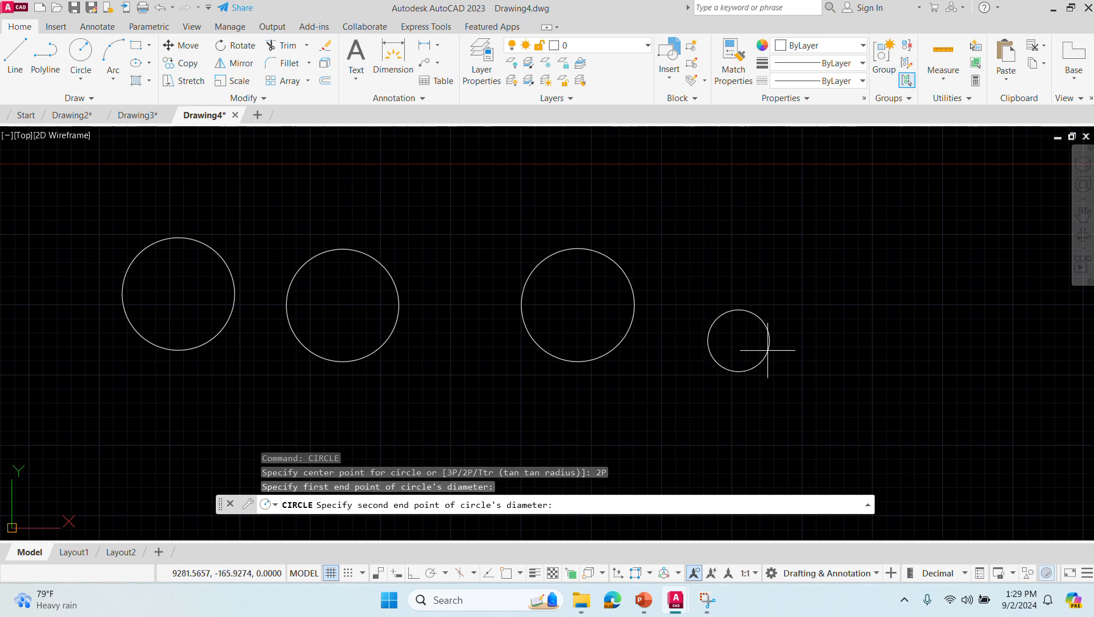
type("100")
key("Return")
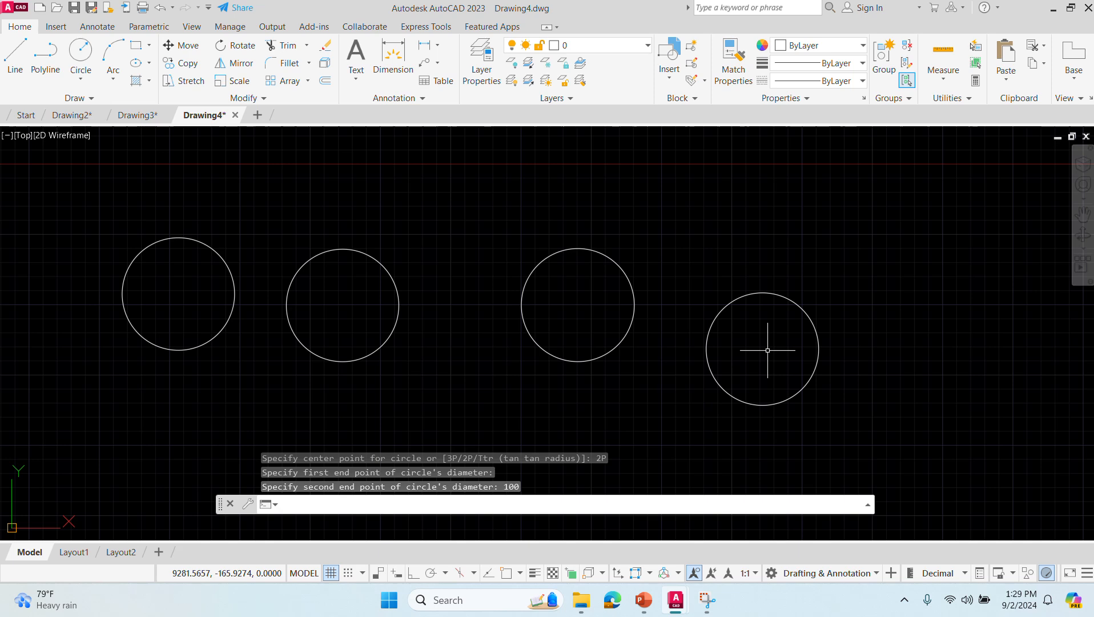
- Draw a three-point circle about 170 units in diameter in the empty area below the row of circles
left_click(358, 505)
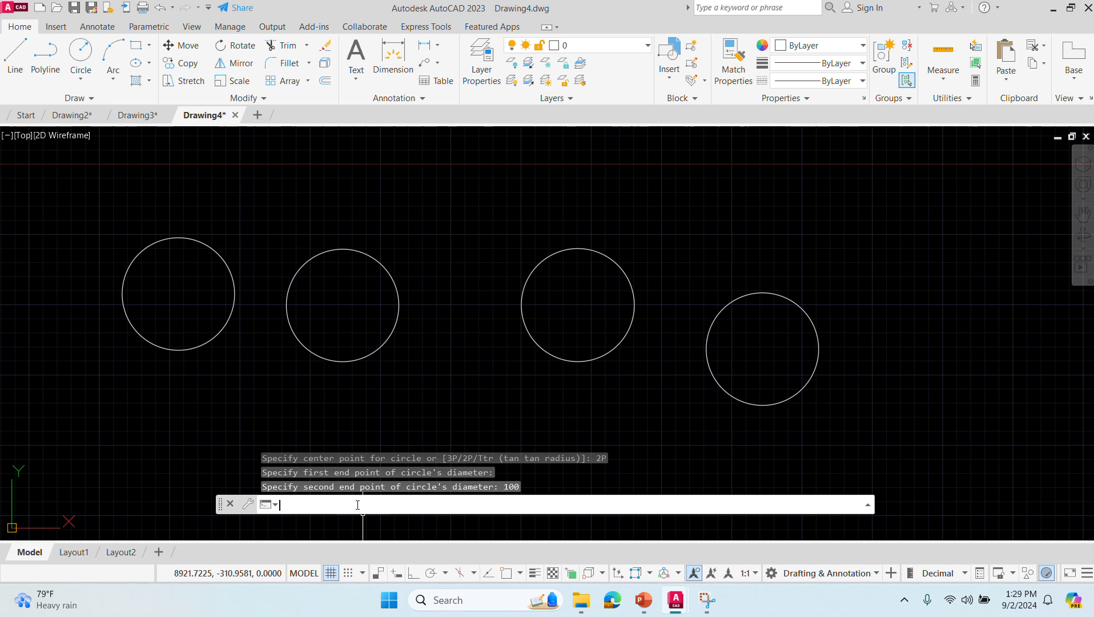
type("circle")
key("Return")
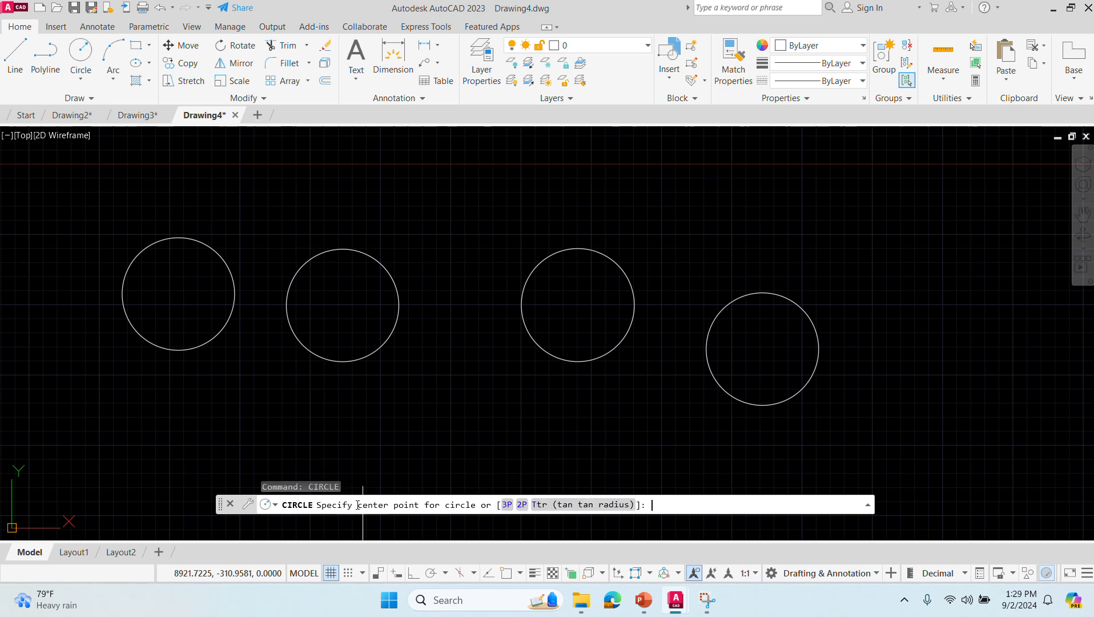
left_click(505, 504)
mouse_move(583, 454)
middle_mouse_down()
mouse_move(478, 320)
mouse_move(528, 318)
middle_mouse_up()
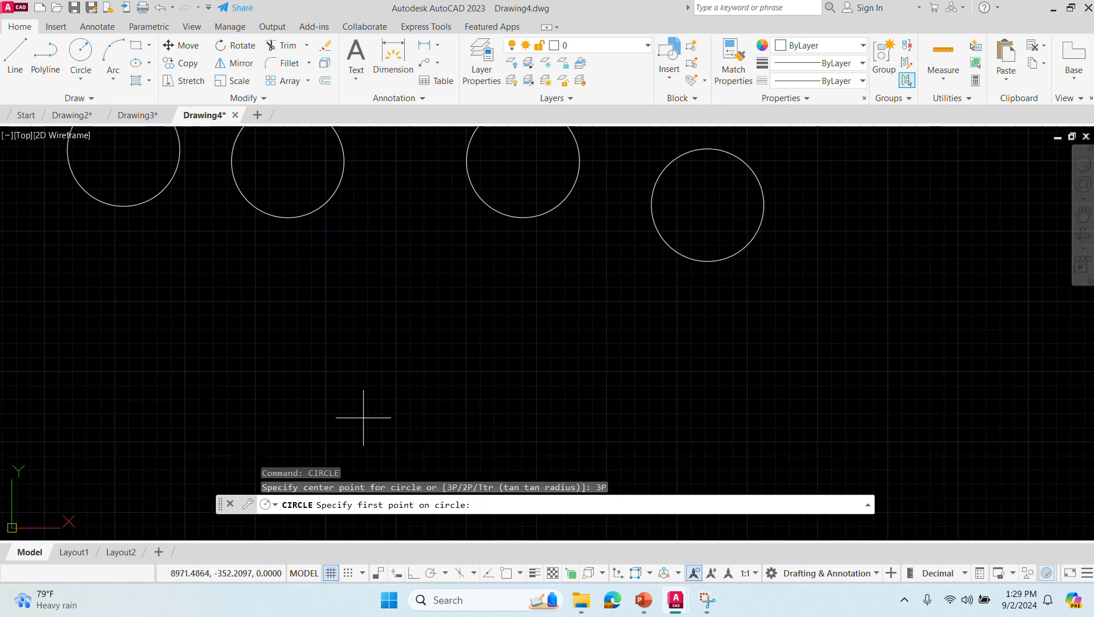
left_click(318, 287)
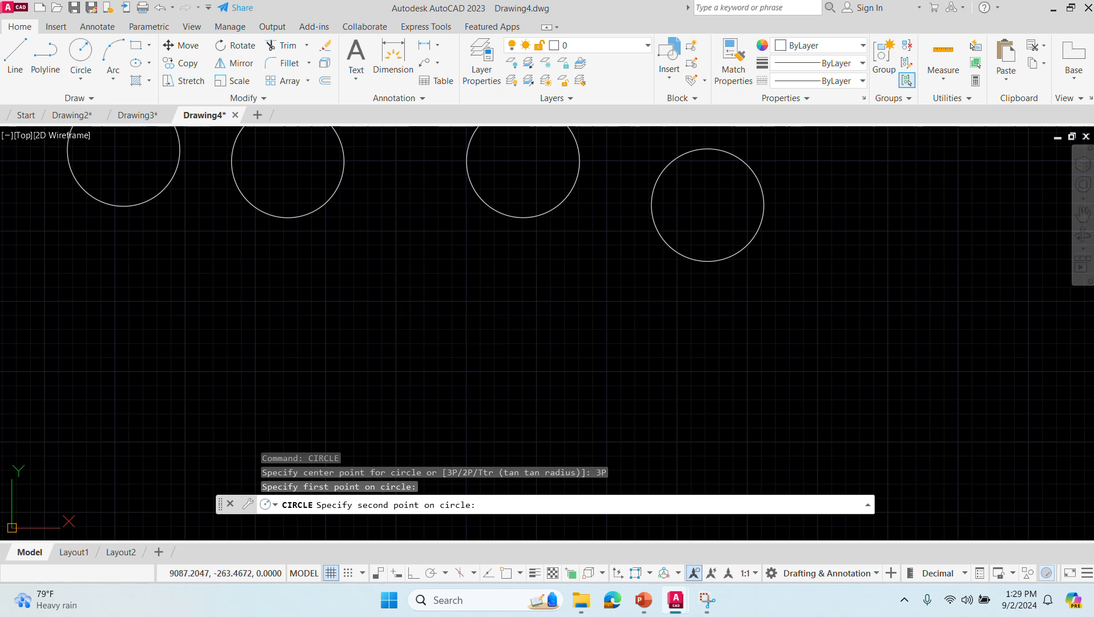
left_click(495, 317)
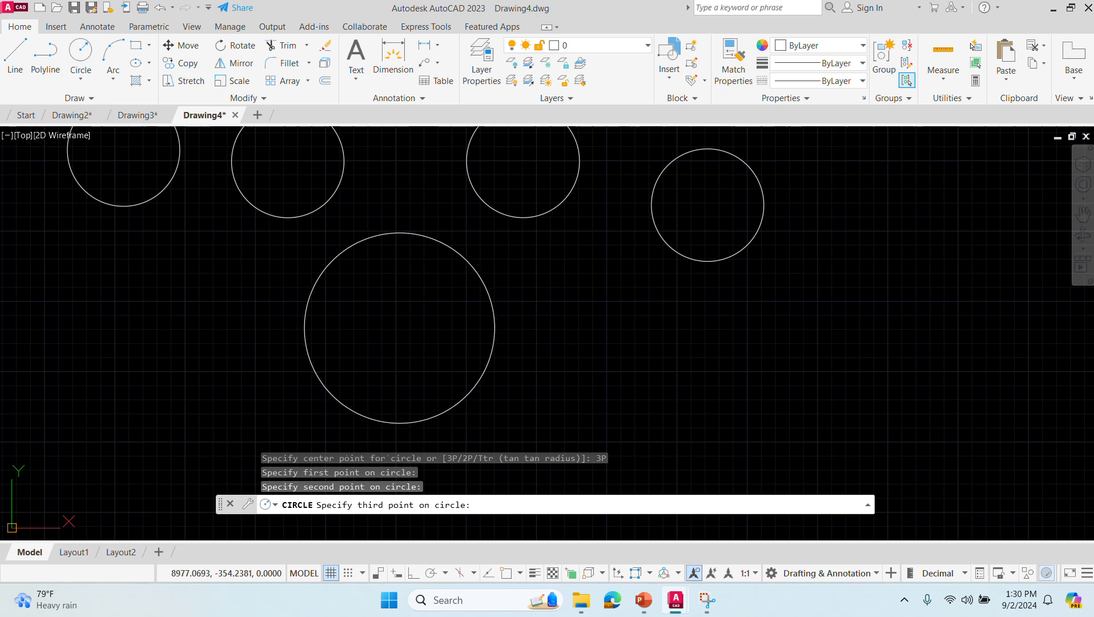
left_click(400, 423)
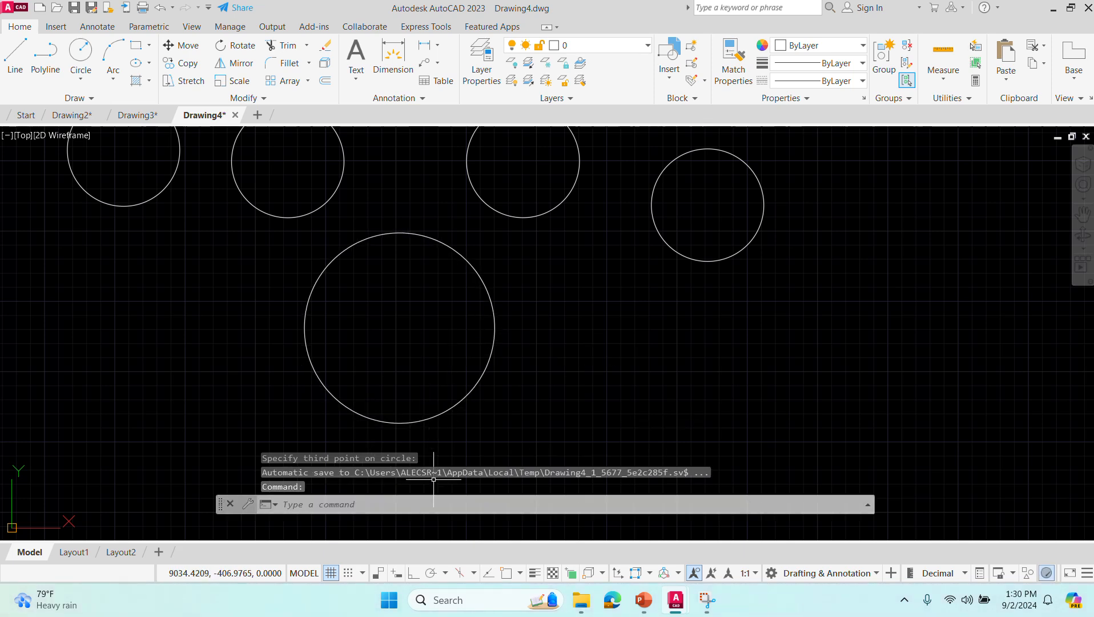
- Turn on object snap and add Tangent to the active snap modes
left_click(423, 508)
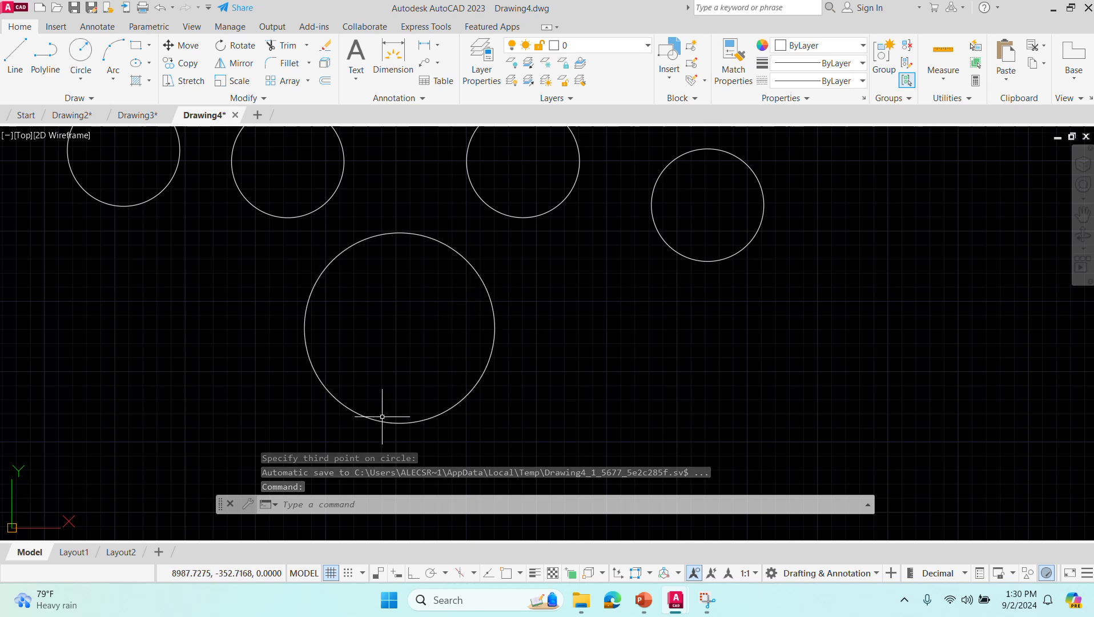
left_click(381, 506)
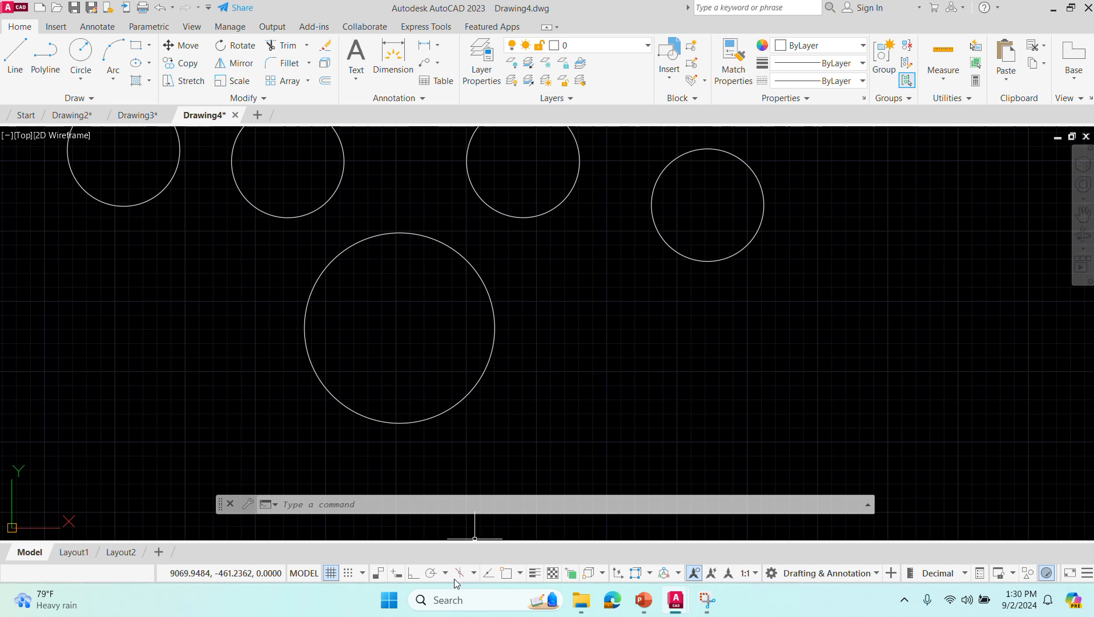
left_click(517, 577)
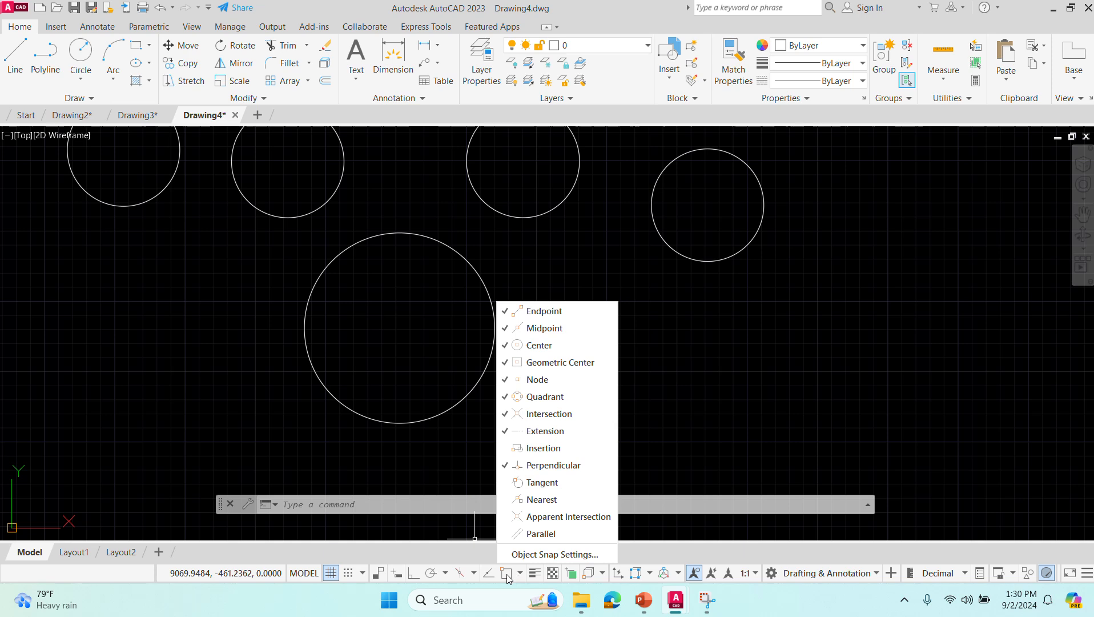
left_click(507, 573)
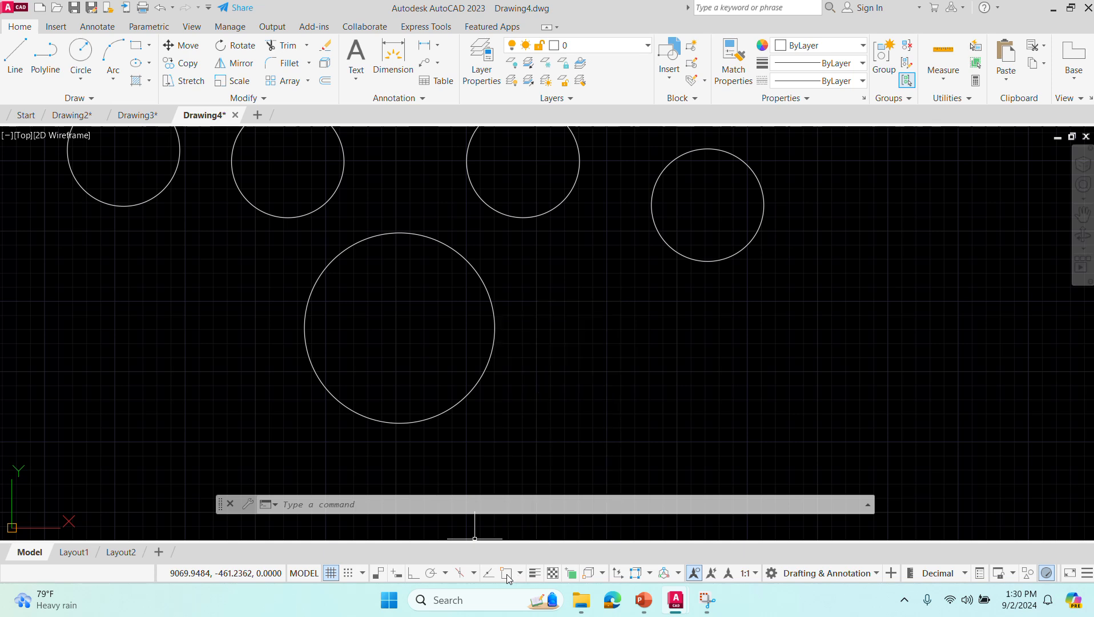
left_click(507, 573)
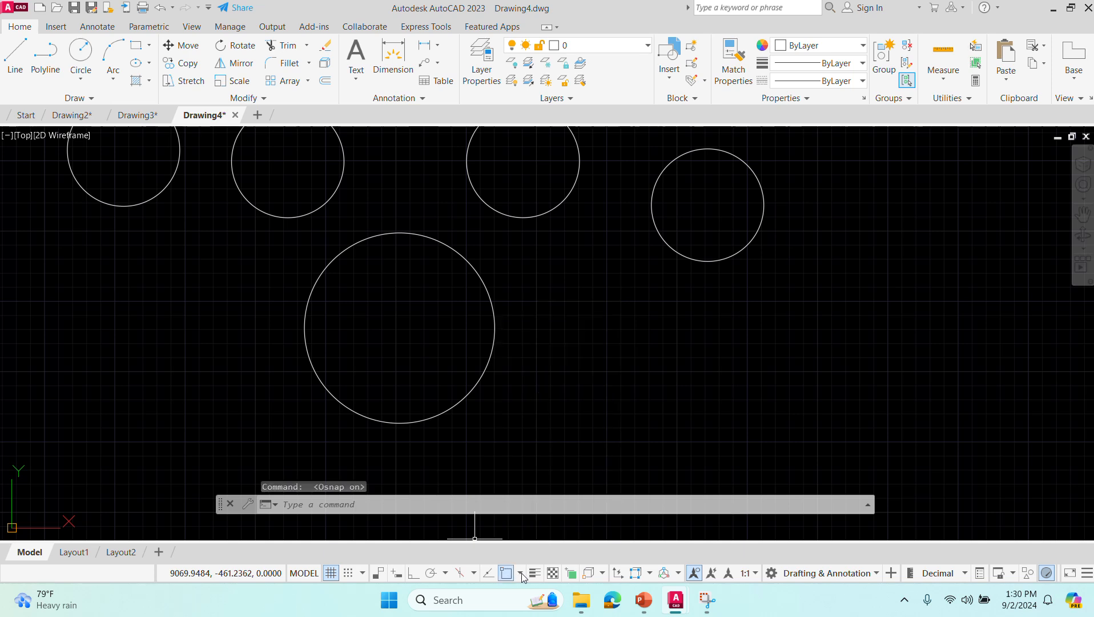
left_click(522, 576)
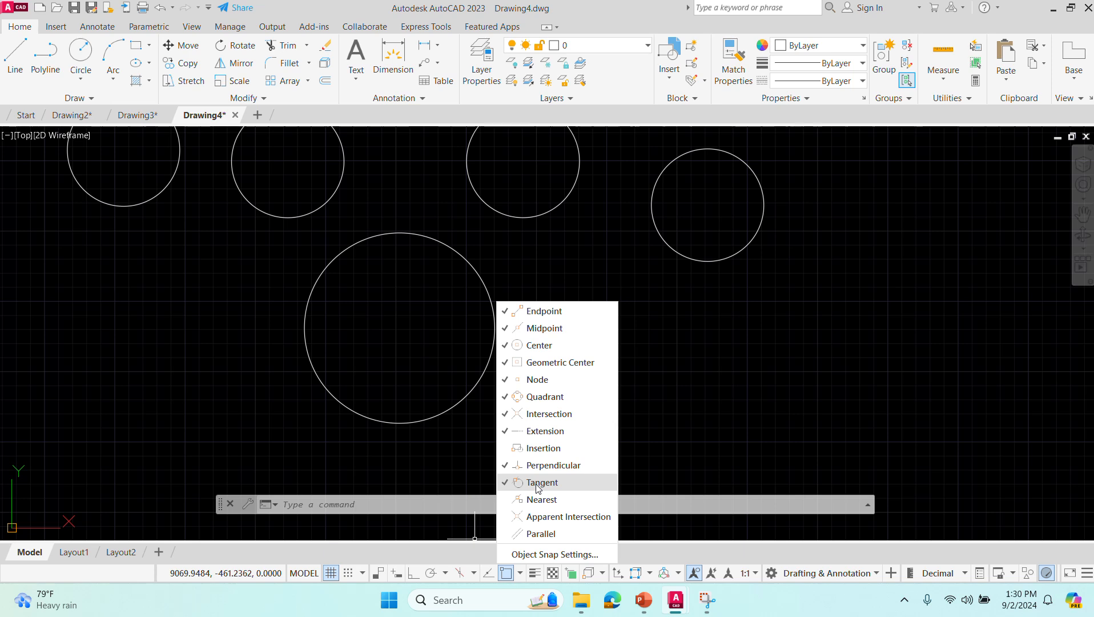
left_click(976, 545)
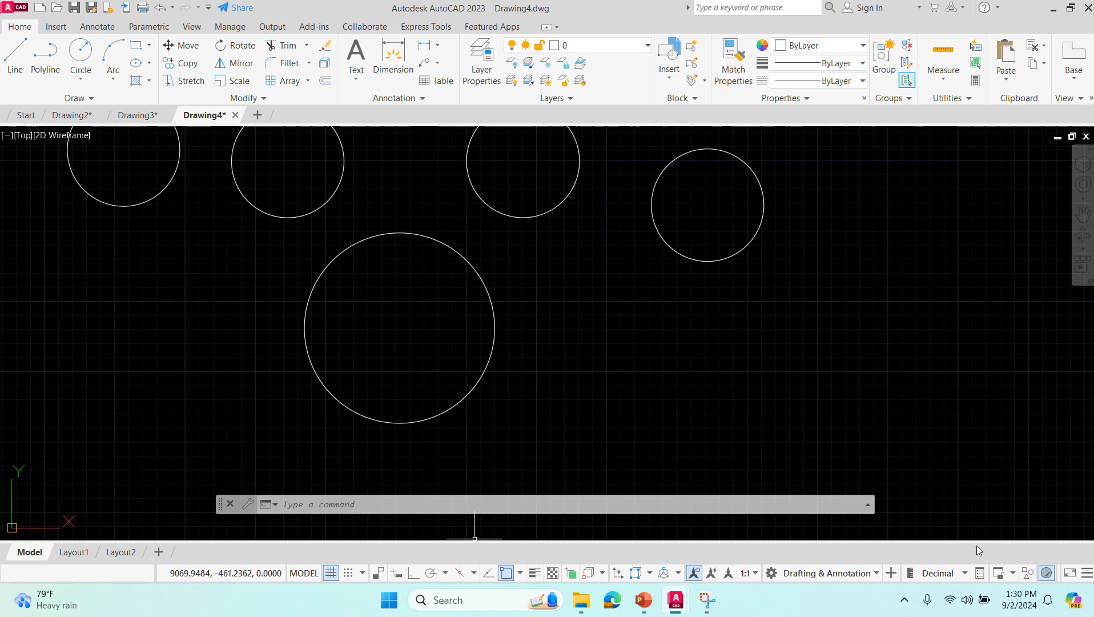
- Draw a three-point circle through the centres of the third row circle, the large lower circle and the rightmost row circle
left_click(555, 499)
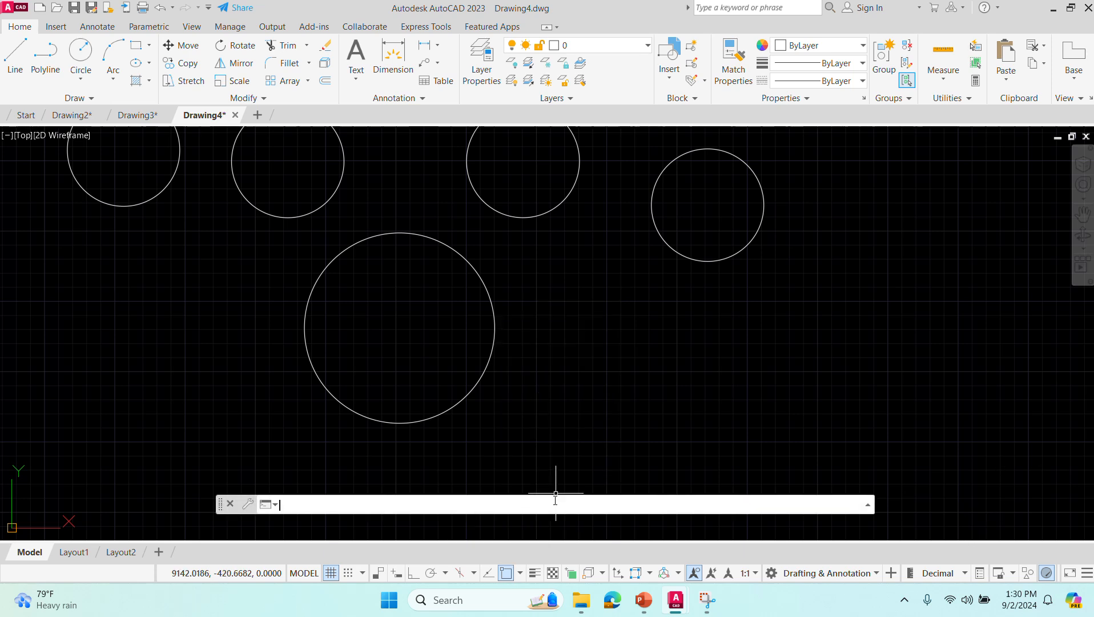
type("circle")
key("Return")
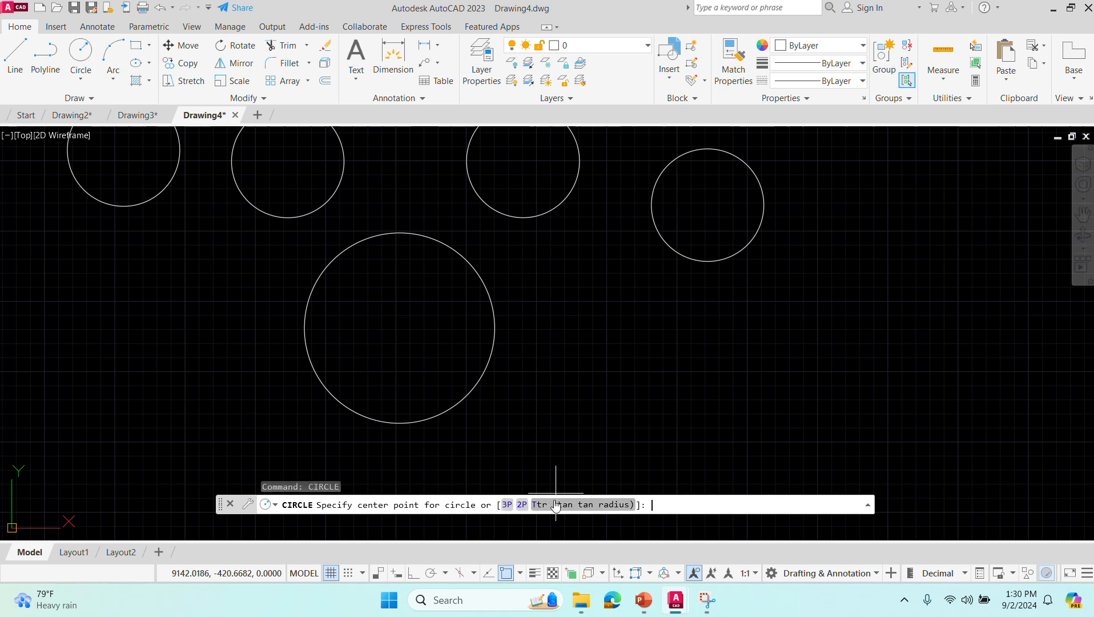
left_click(506, 504)
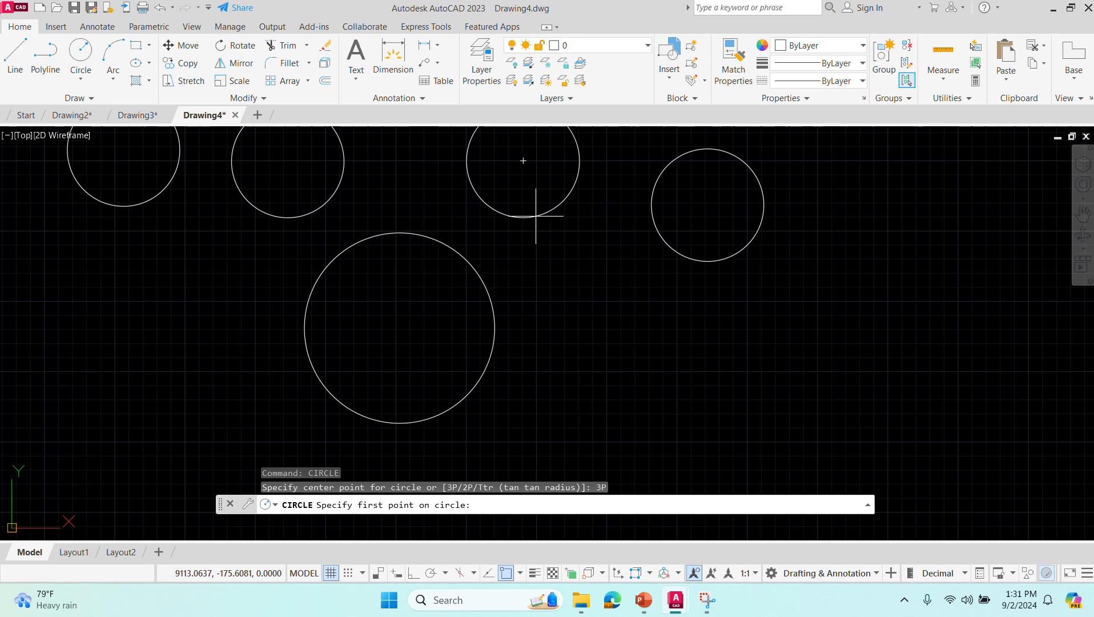
left_click(520, 573)
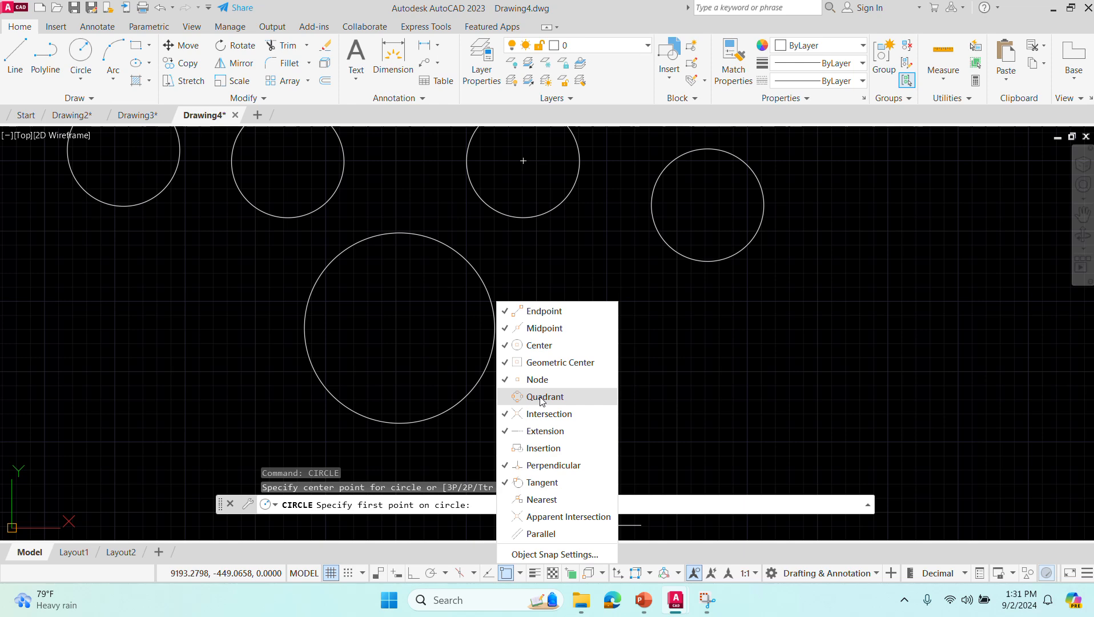
left_click(532, 230)
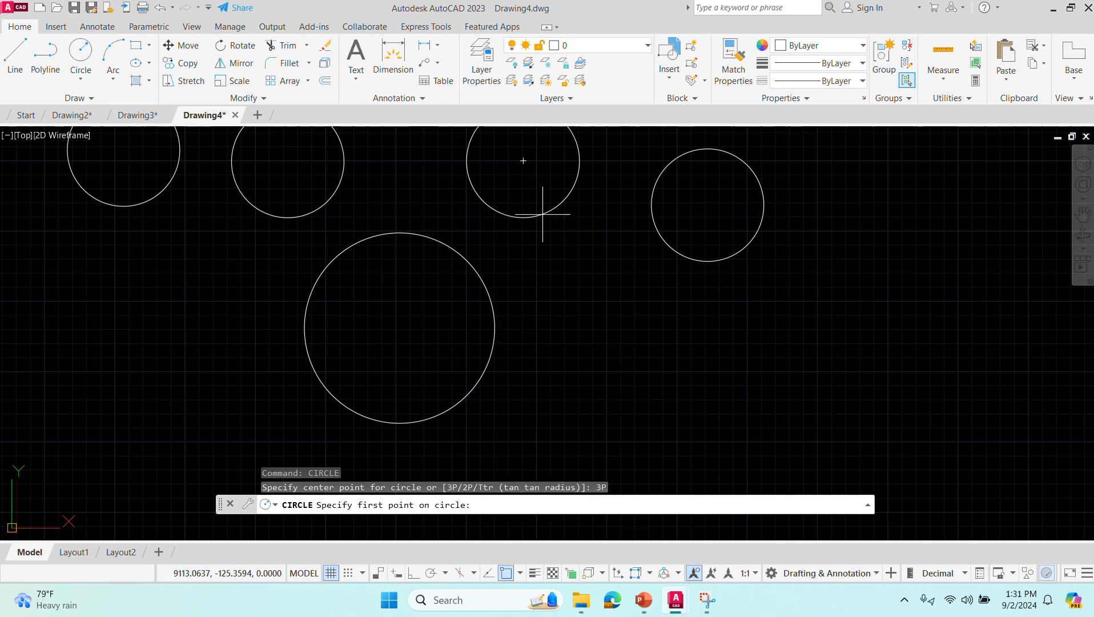
scroll(542, 214, "up", 2)
scroll(543, 214, "down", 2)
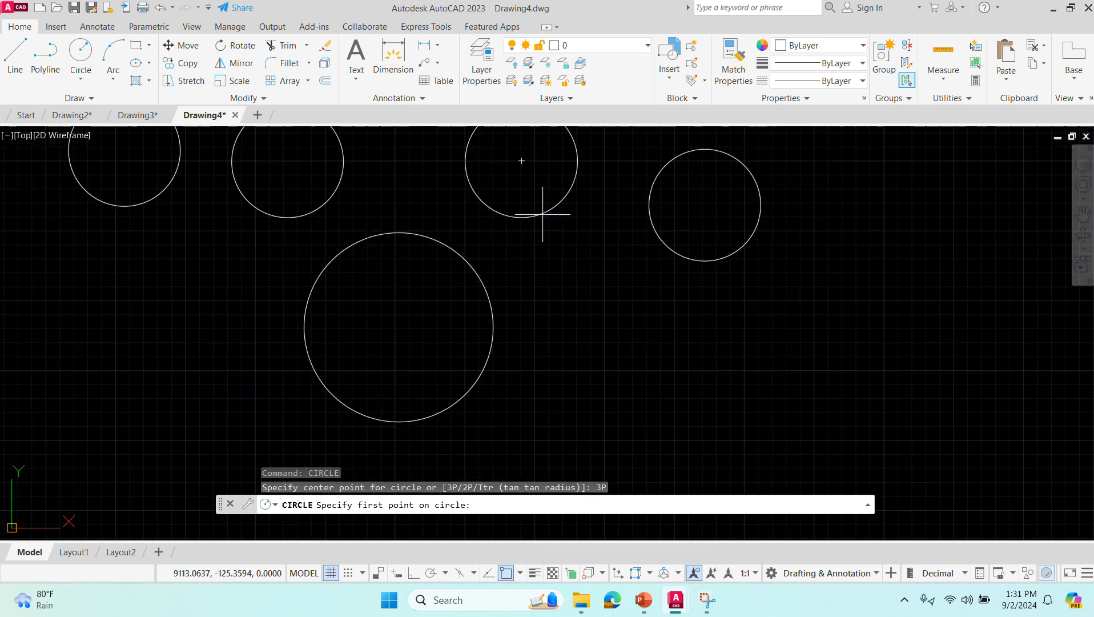
left_click(542, 215)
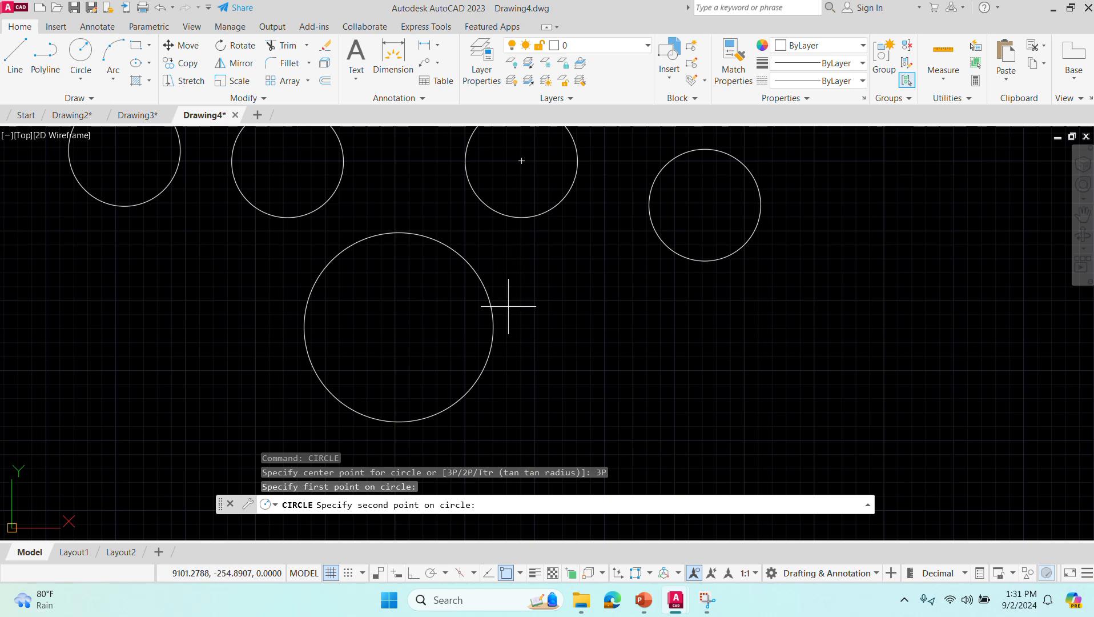
left_click(492, 318)
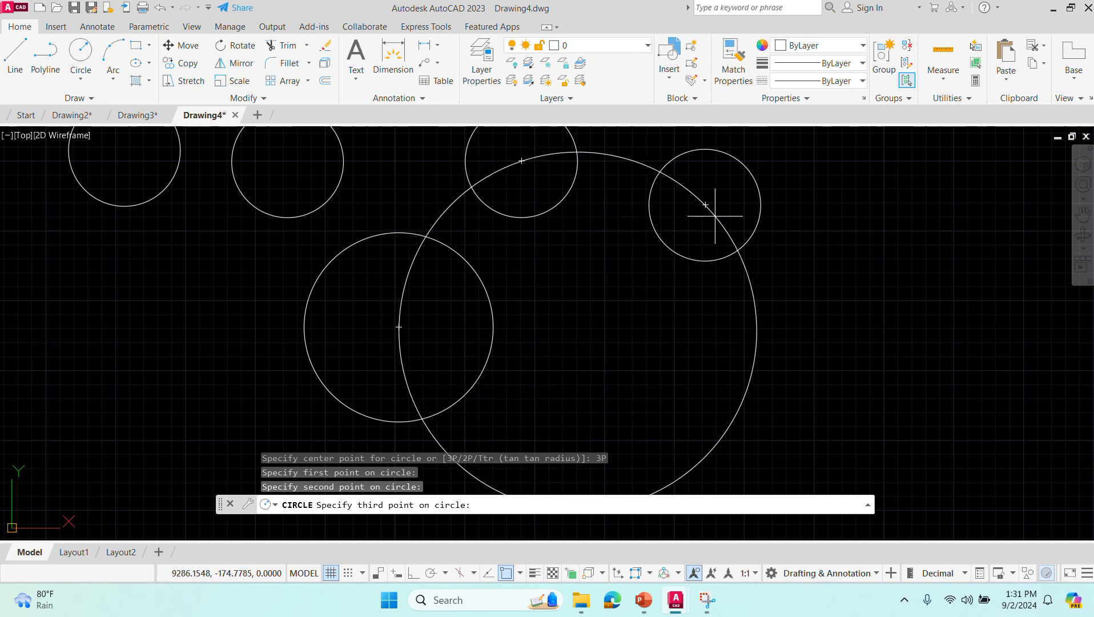
left_click(715, 215)
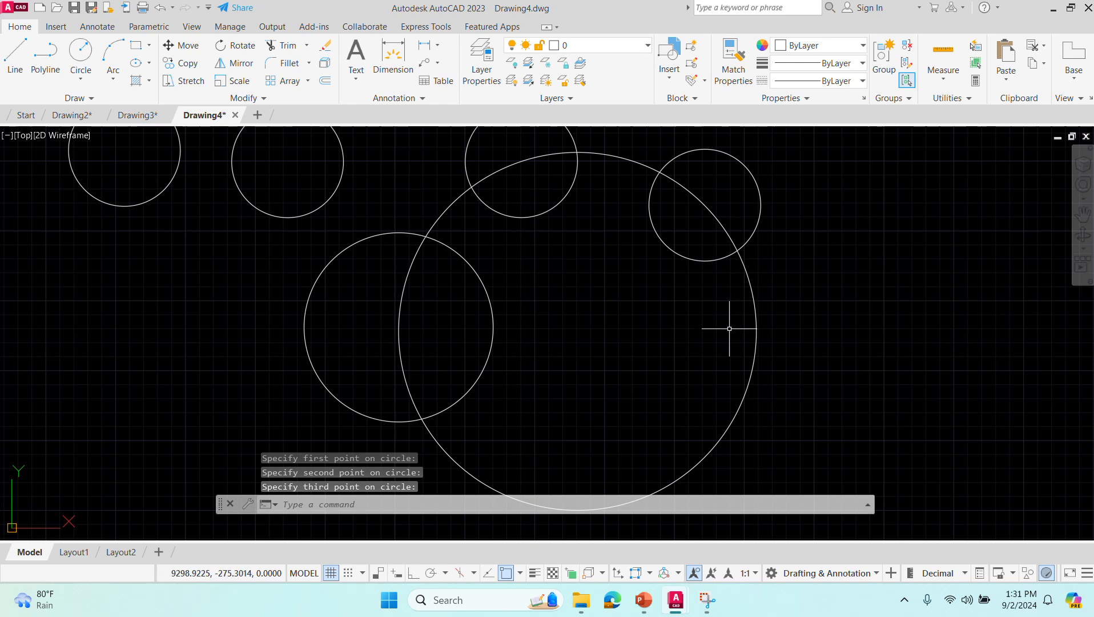
scroll(776, 432, "down", 2)
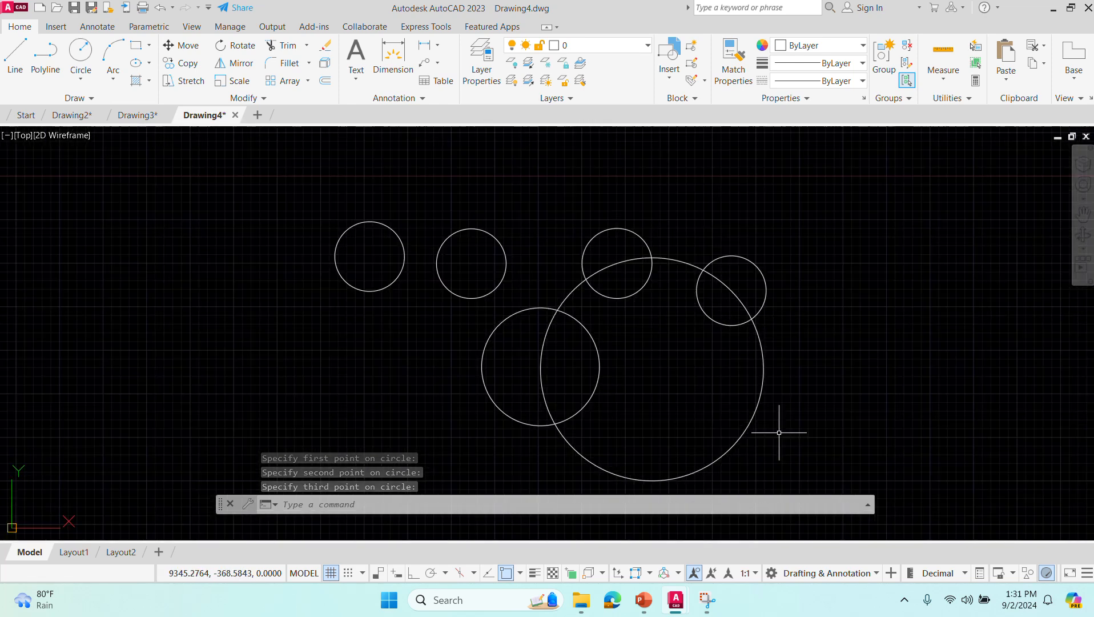
- Start another three-point circle, turn off the Center object snap and turn on the Quadrant object snap
left_click(334, 501)
type("circle")
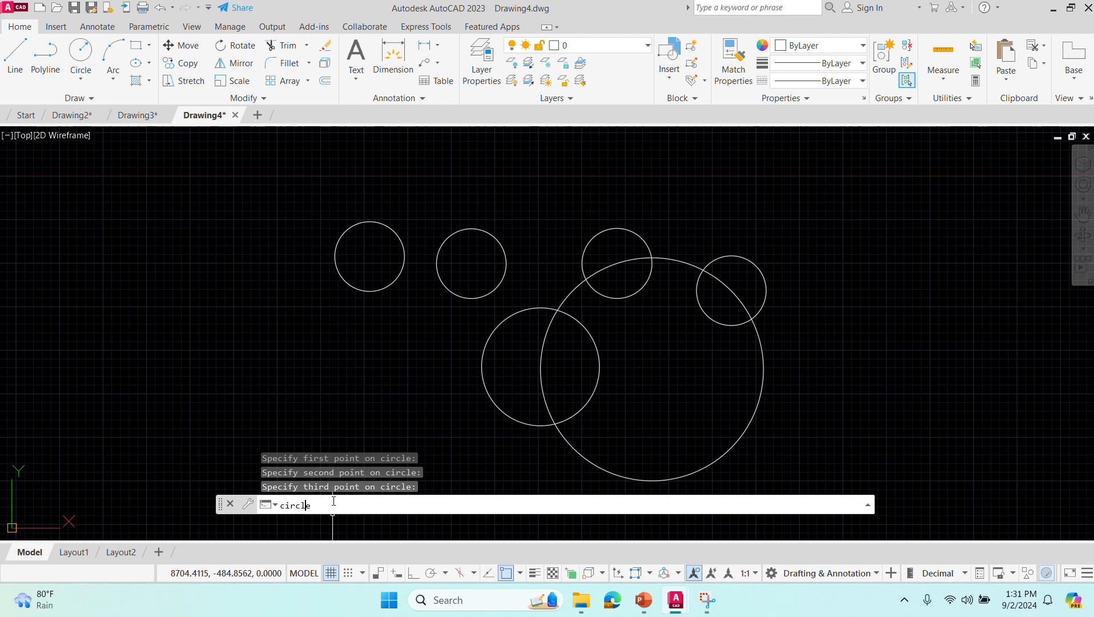
key("Return")
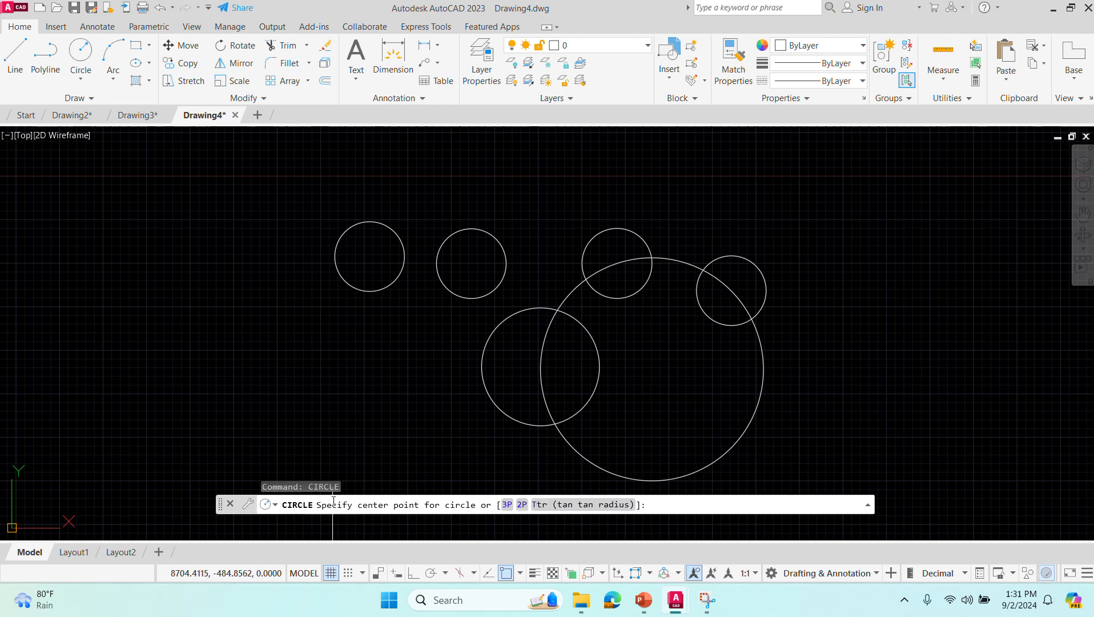
left_click(506, 505)
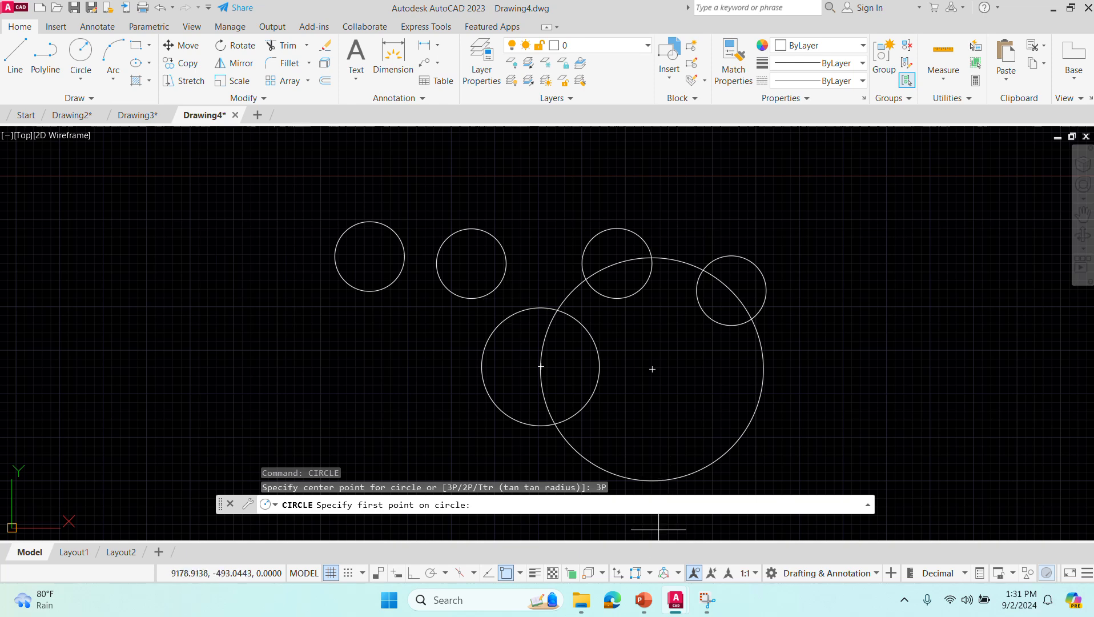
left_click(521, 574)
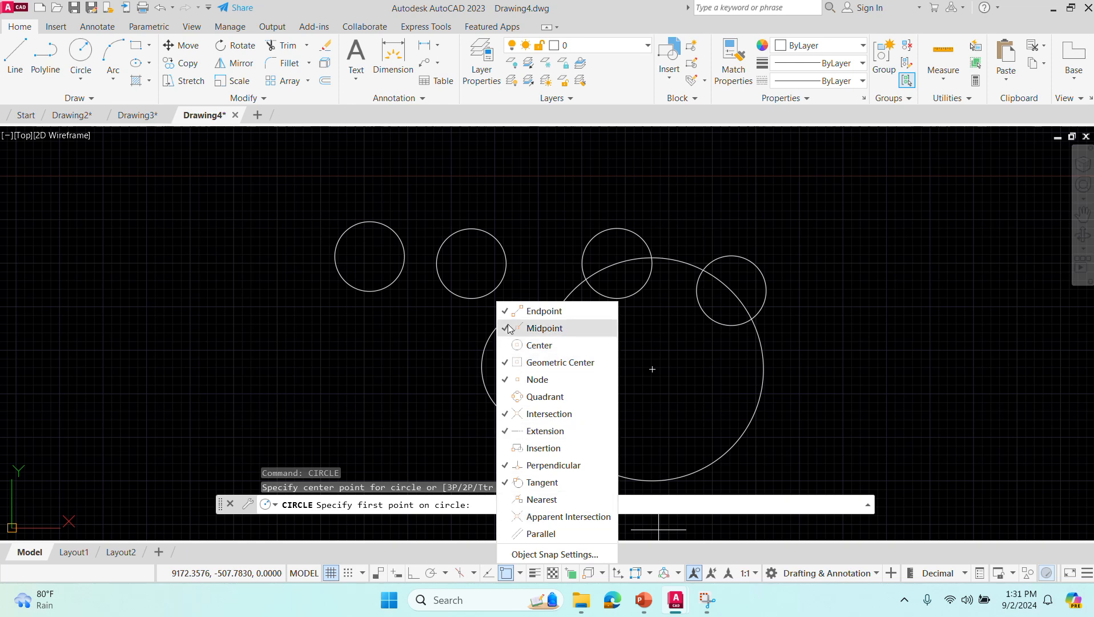
left_click(544, 397)
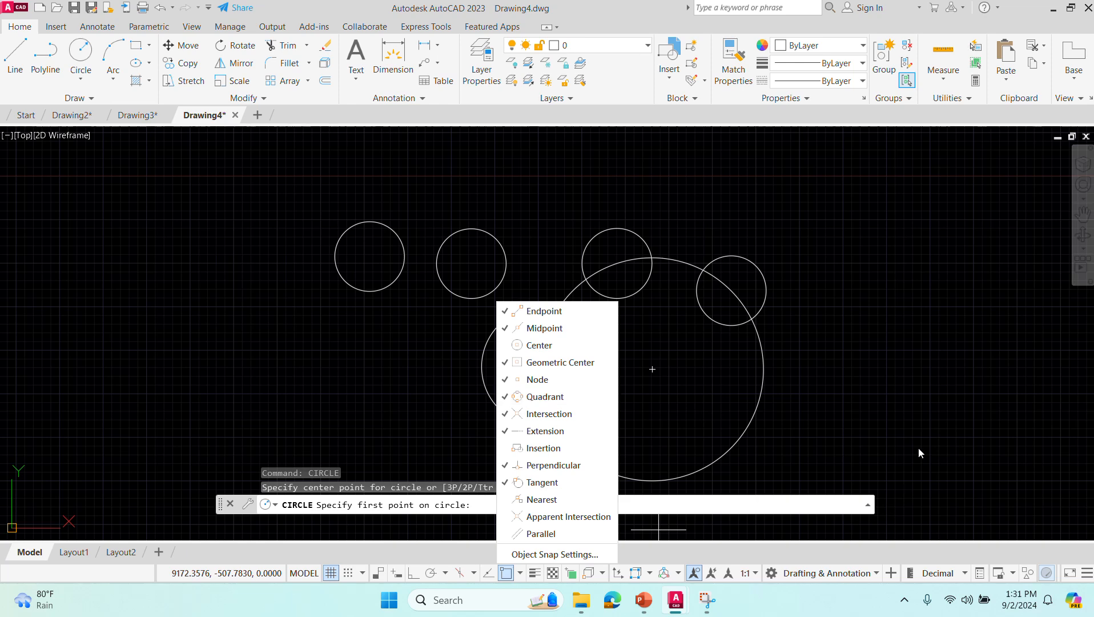
left_click(918, 452)
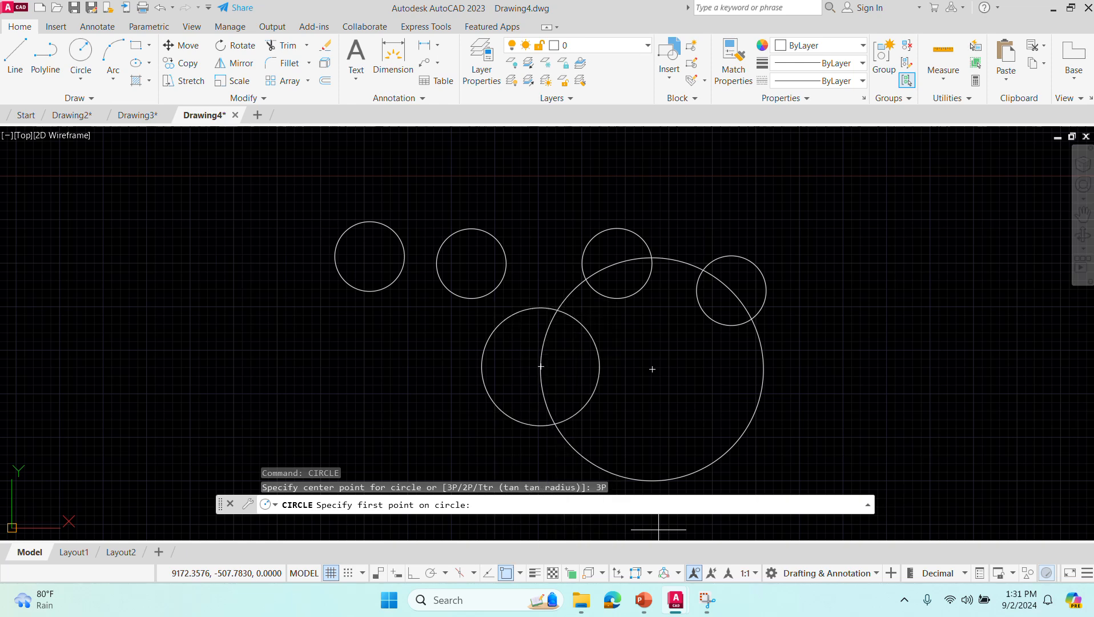
- Draw the three-point circle through the second row circle's top quadrant, the third's left quadrant and the smaller lower circle's top quadrant
left_click(495, 235)
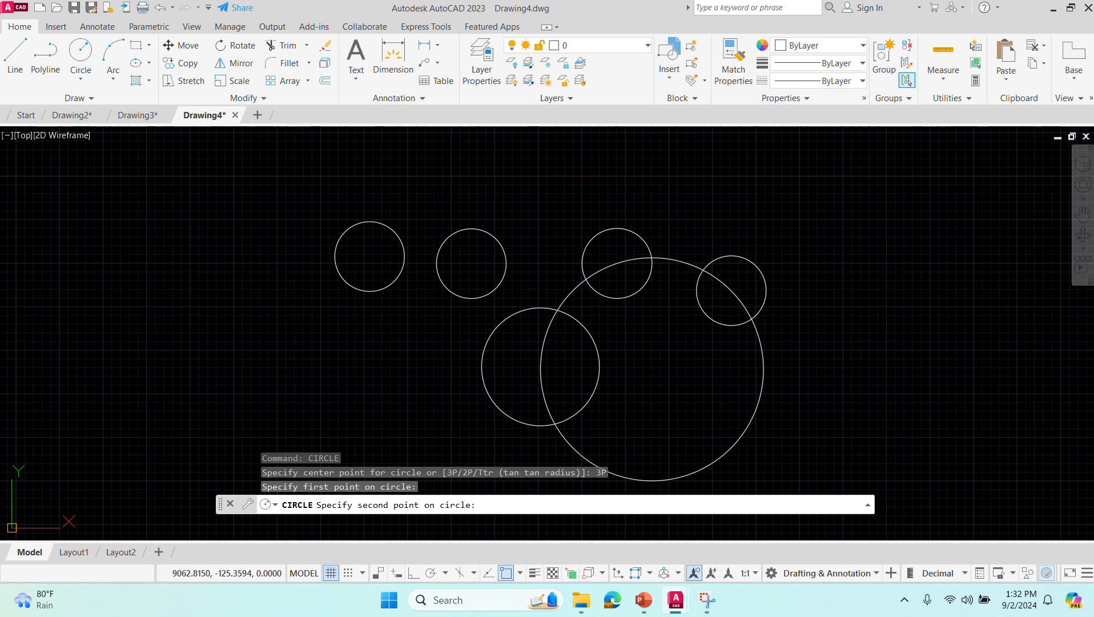
left_click(582, 254)
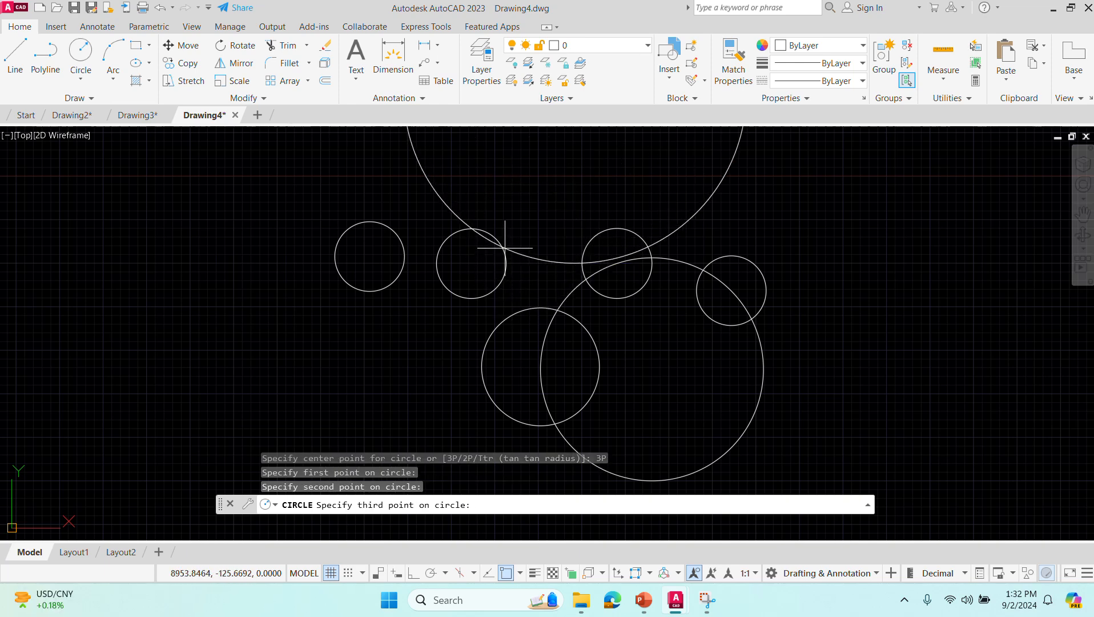
left_click(529, 307)
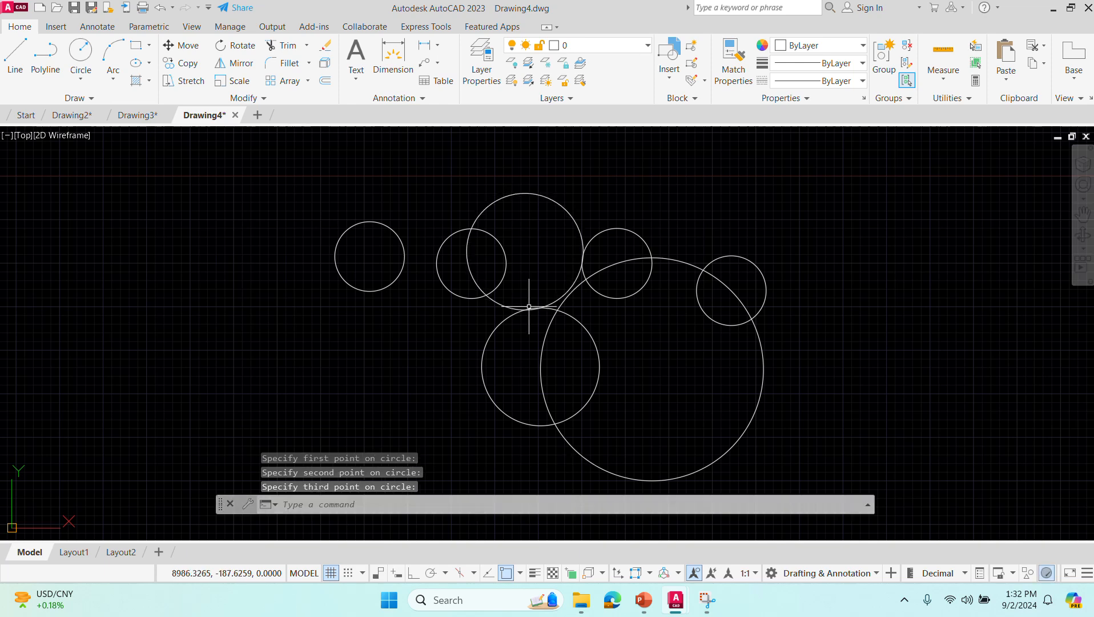
scroll(397, 403, "up", 2)
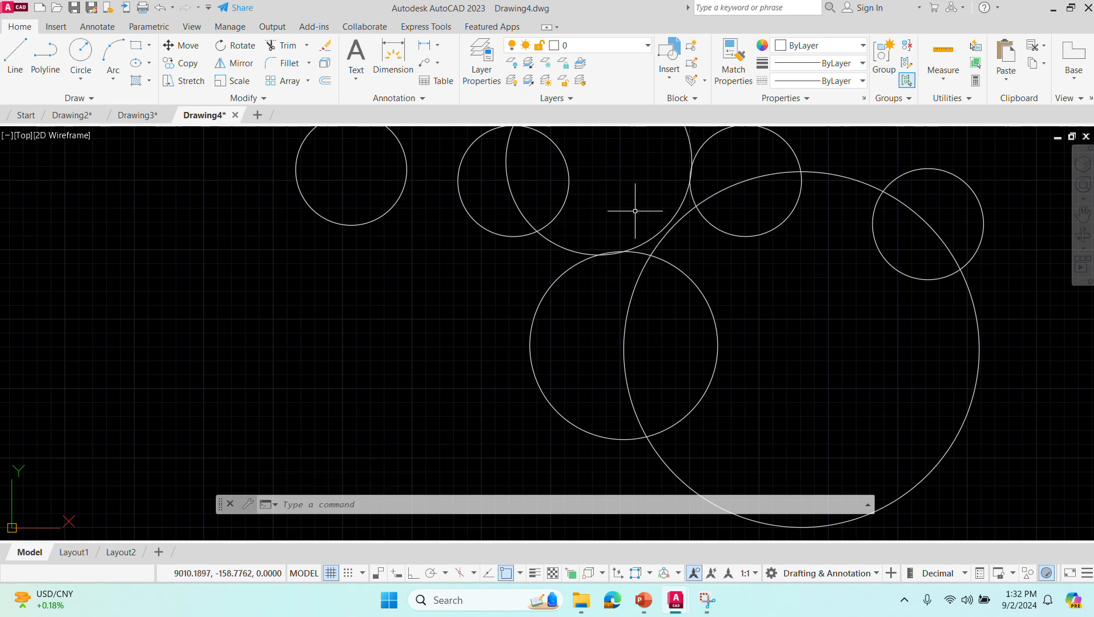
scroll(632, 250, "down", 1)
scroll(631, 256, "down", 8)
scroll(631, 255, "up", 2)
scroll(631, 255, "up", 4)
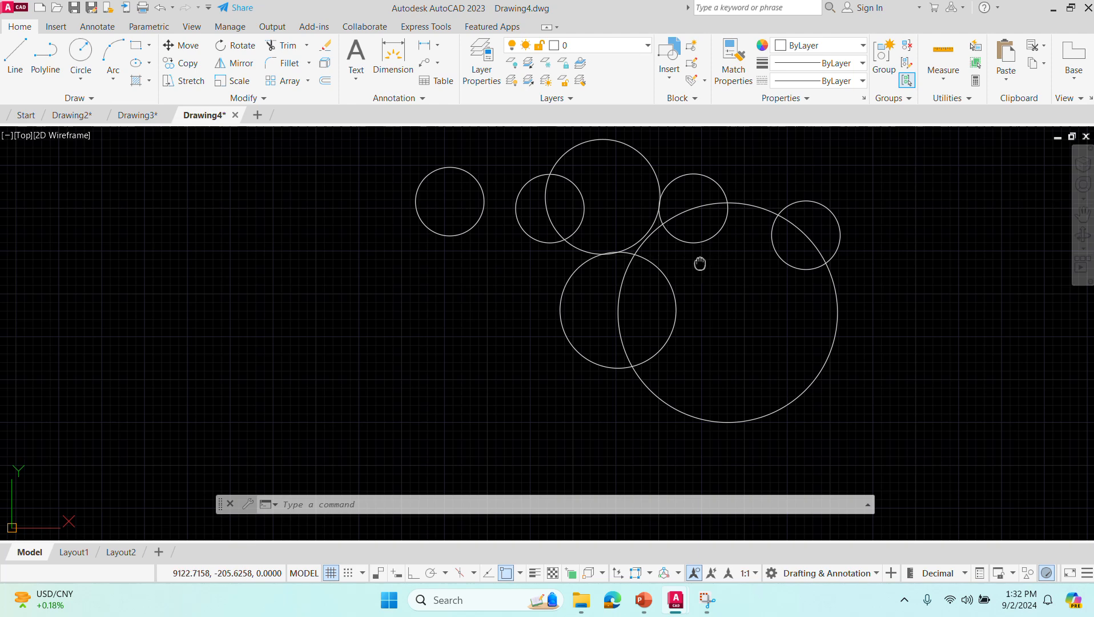
middle_click_drag(699, 267, 578, 389)
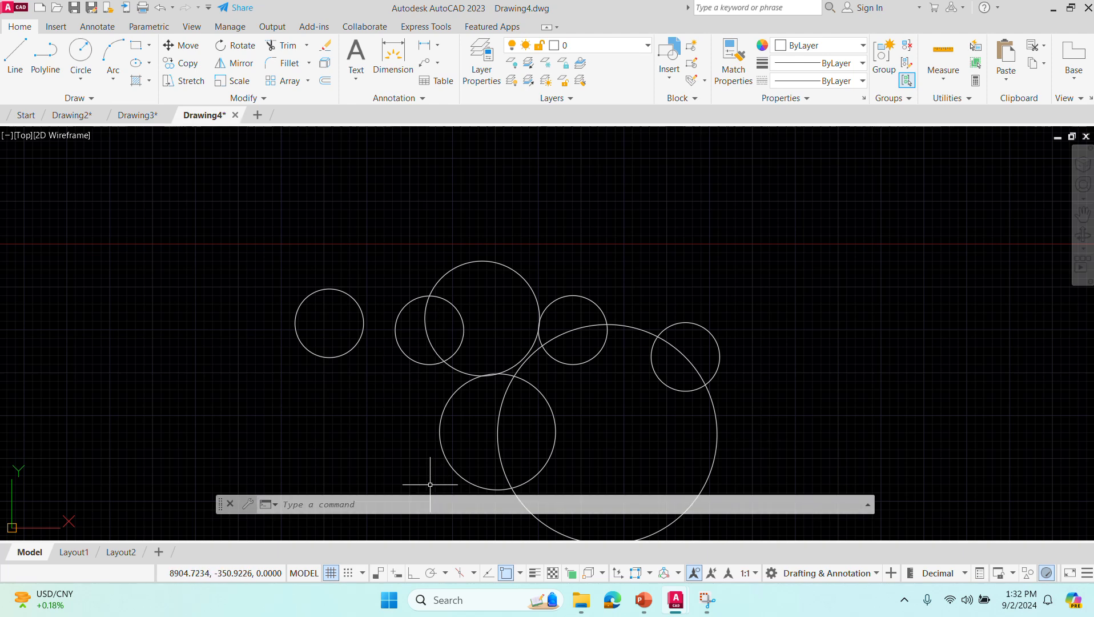
left_click(345, 507)
type("CRirc")
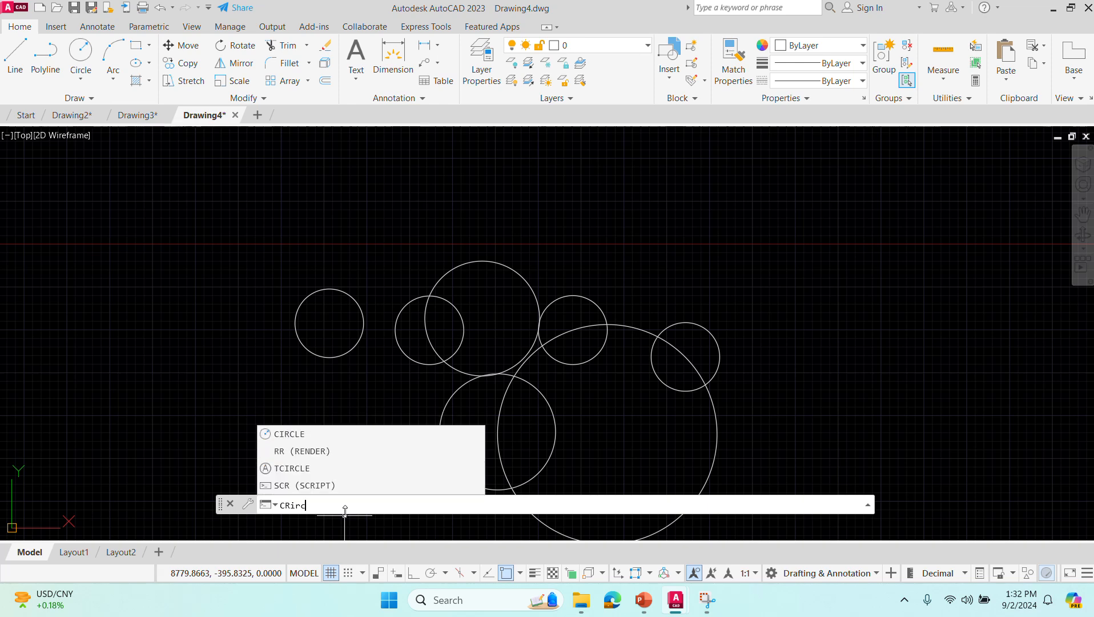
type("ircle")
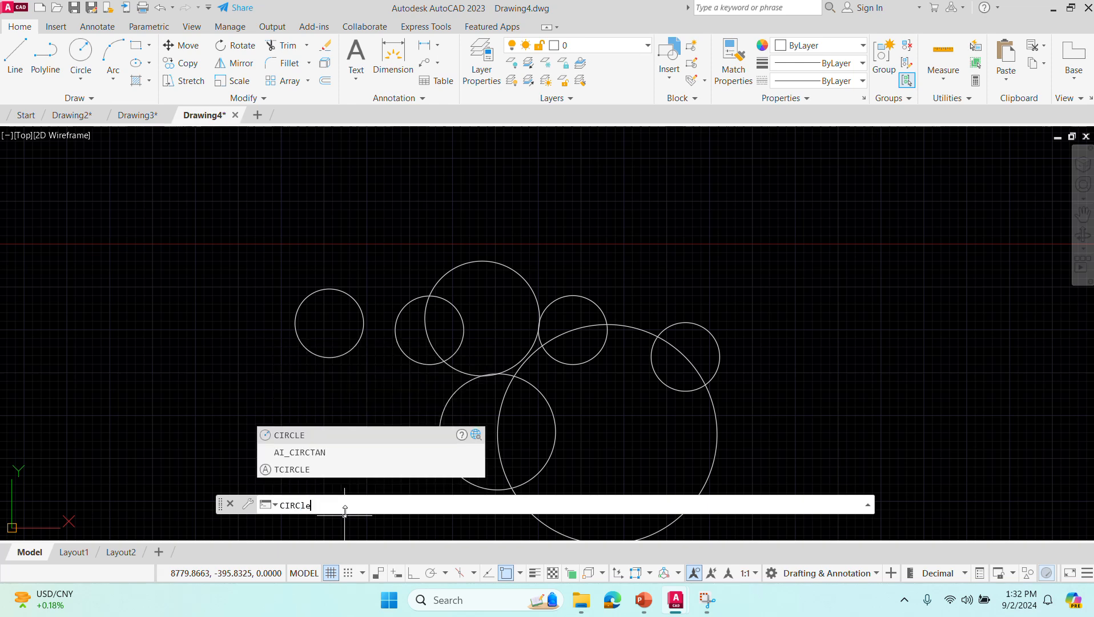
key("Return")
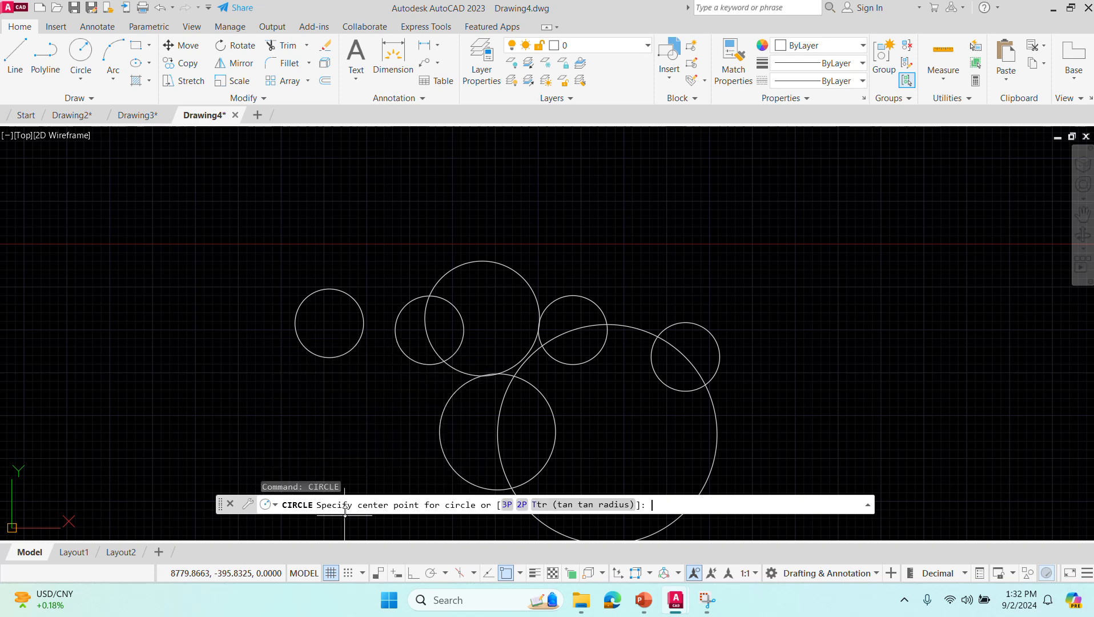
left_click(564, 507)
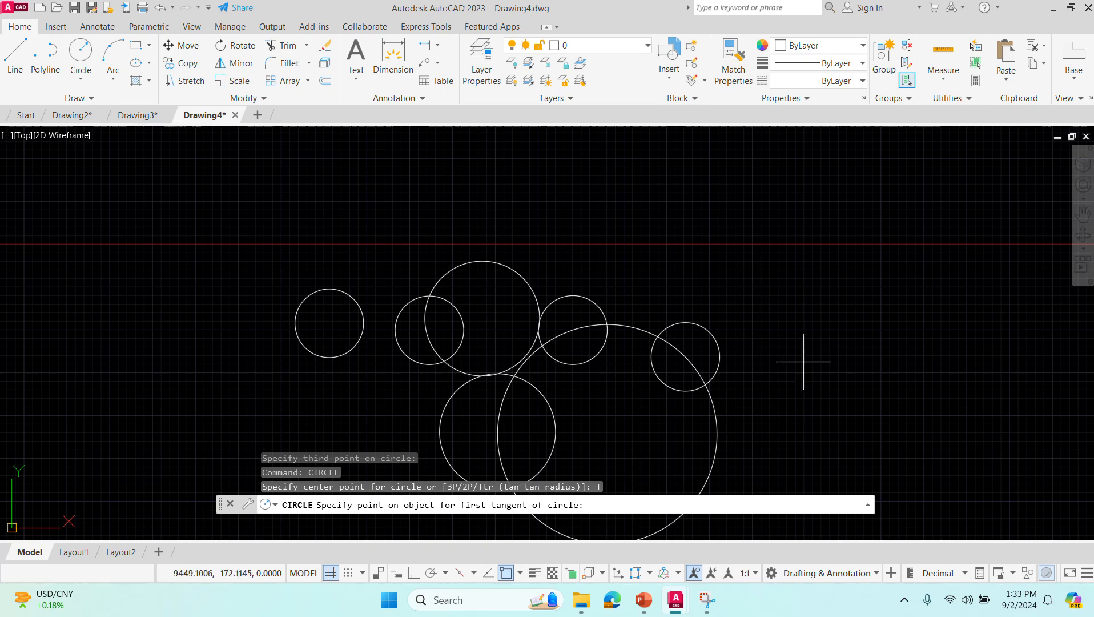
scroll(807, 366, "up", 2)
scroll(807, 365, "up", 2)
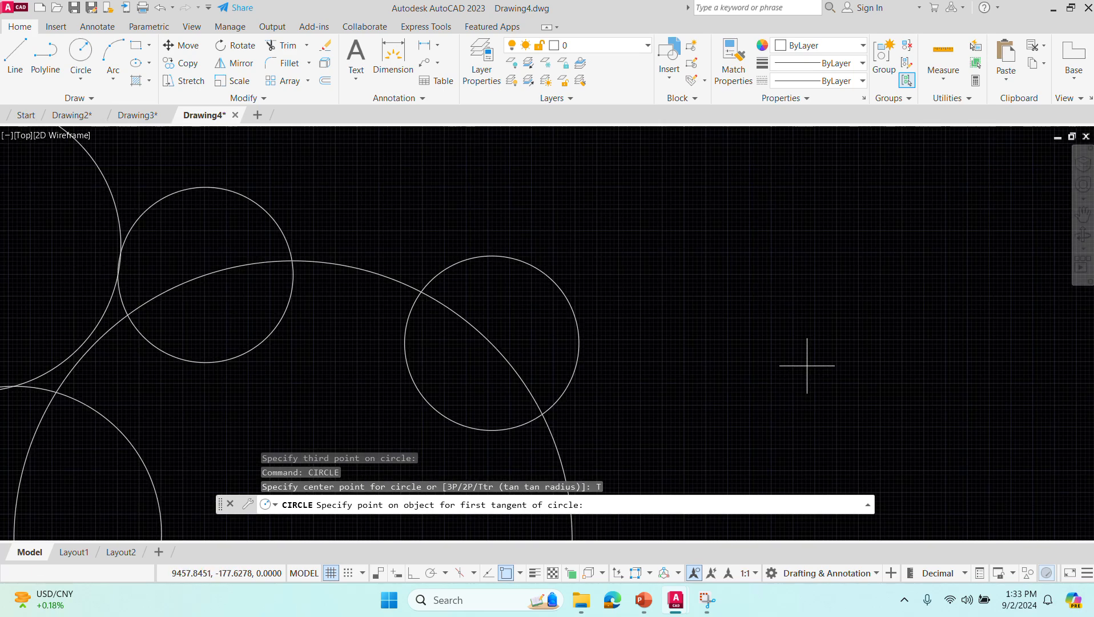
scroll(806, 365, "down", 5)
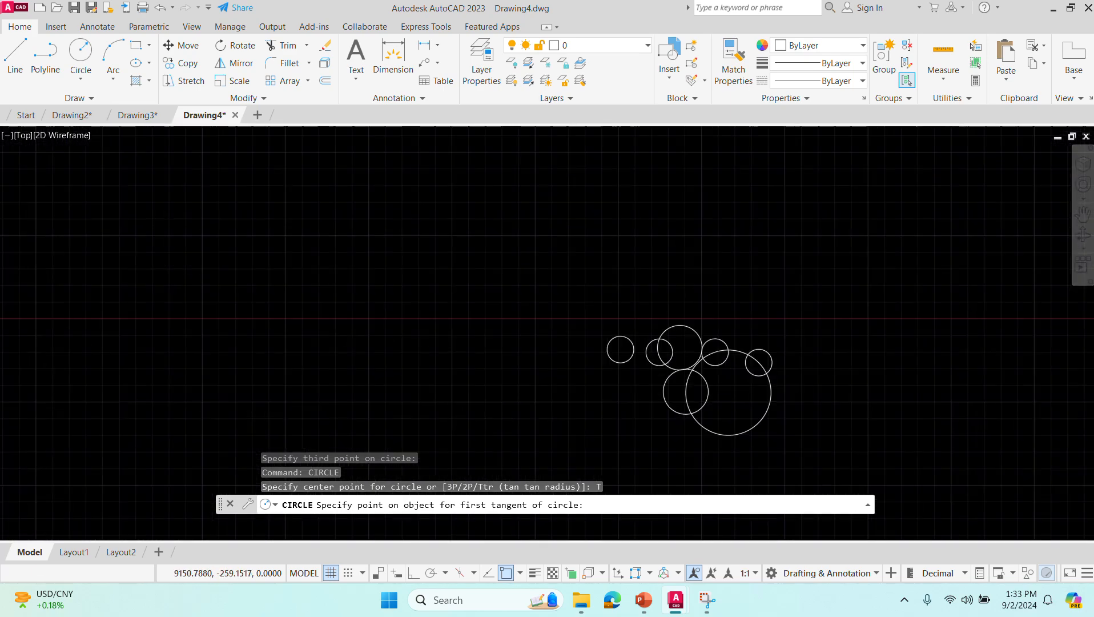
scroll(542, 429, "up", 3)
middle_click_drag(542, 429, 448, 340)
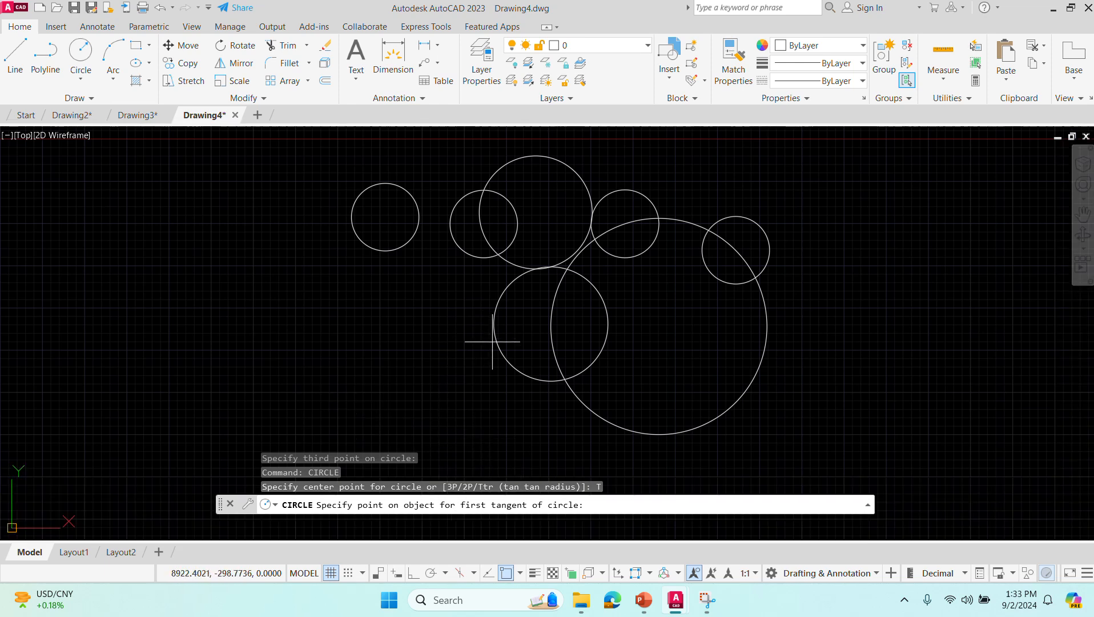
left_click(397, 331)
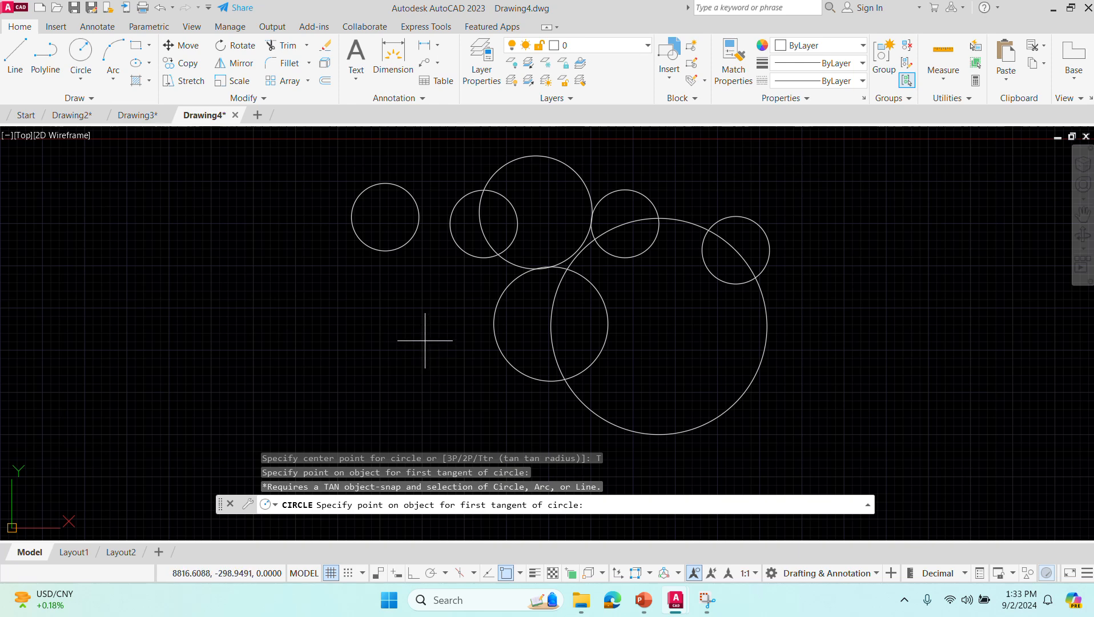
left_click(449, 298)
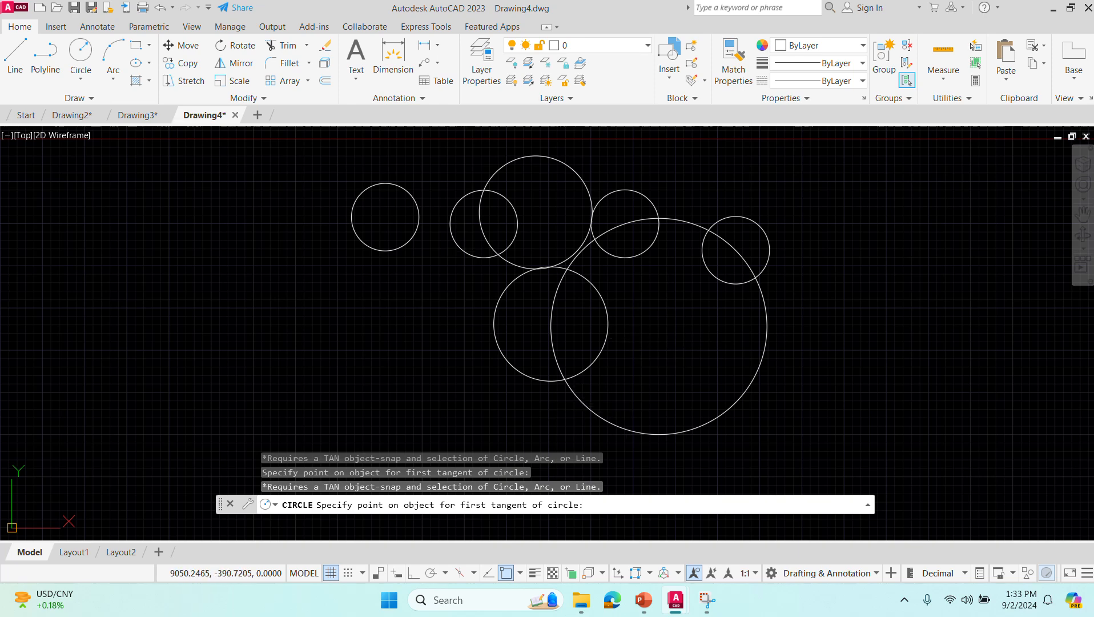
left_click(582, 403)
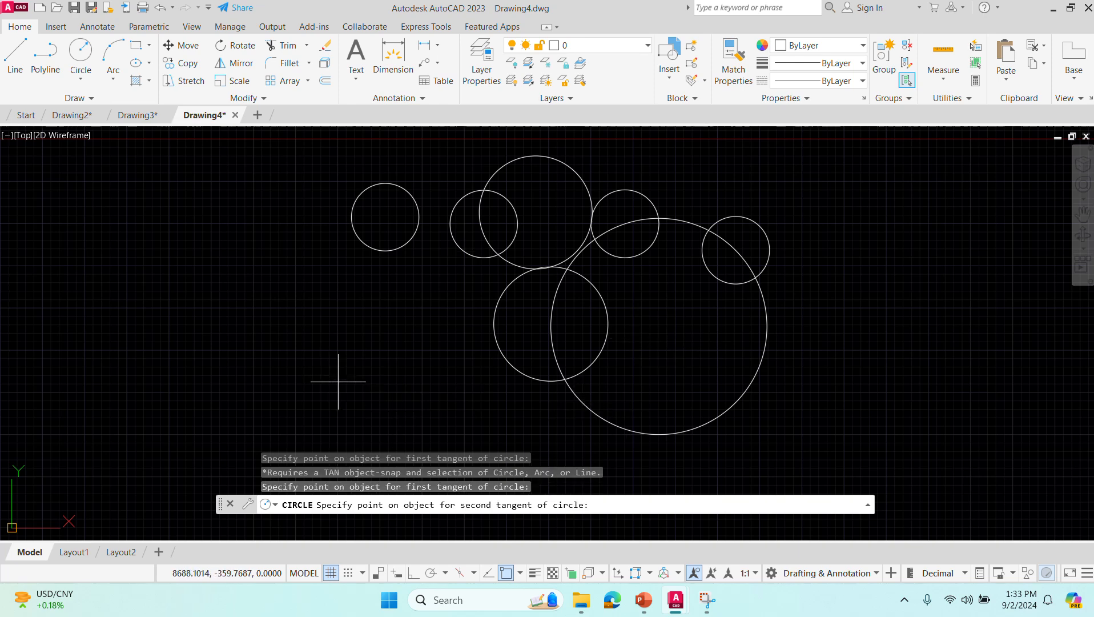
key("Escape")
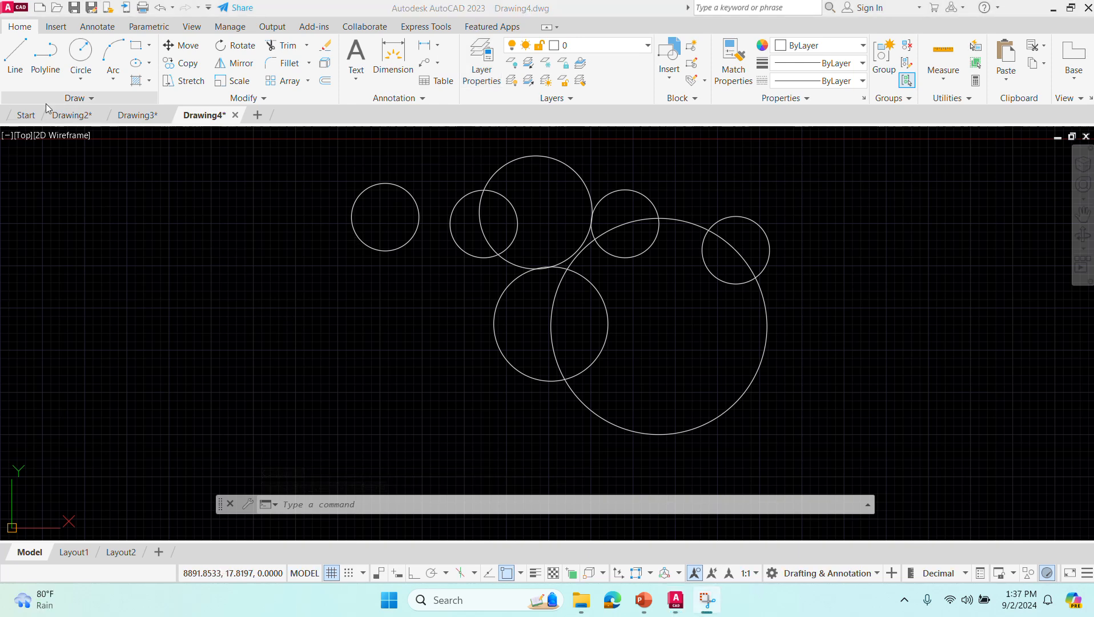
left_click(288, 307)
left_click(468, 373)
left_click(280, 318)
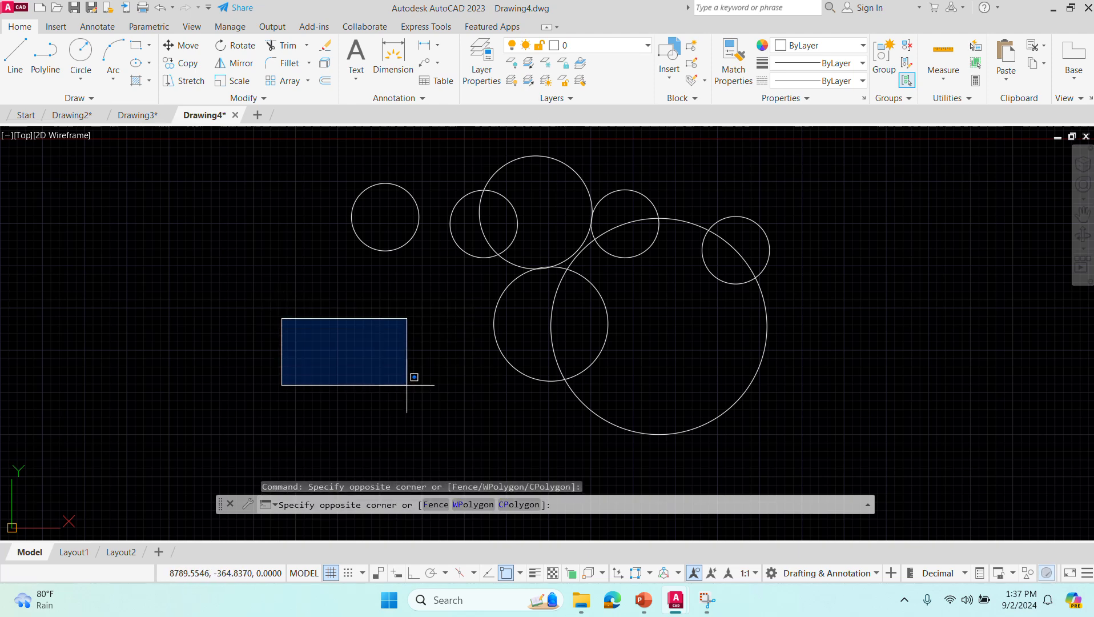
left_click(407, 381)
- Draw a closed triangle of three line segments in the empty area below the first row circle
left_click(15, 54)
left_click(306, 315)
left_click(220, 471)
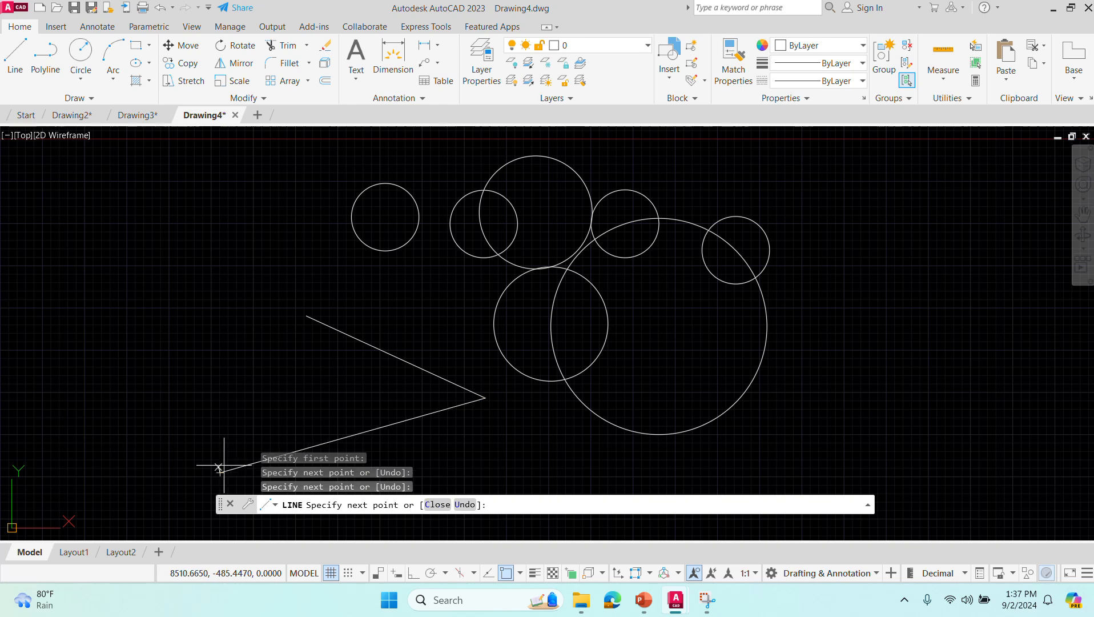
left_click(305, 315)
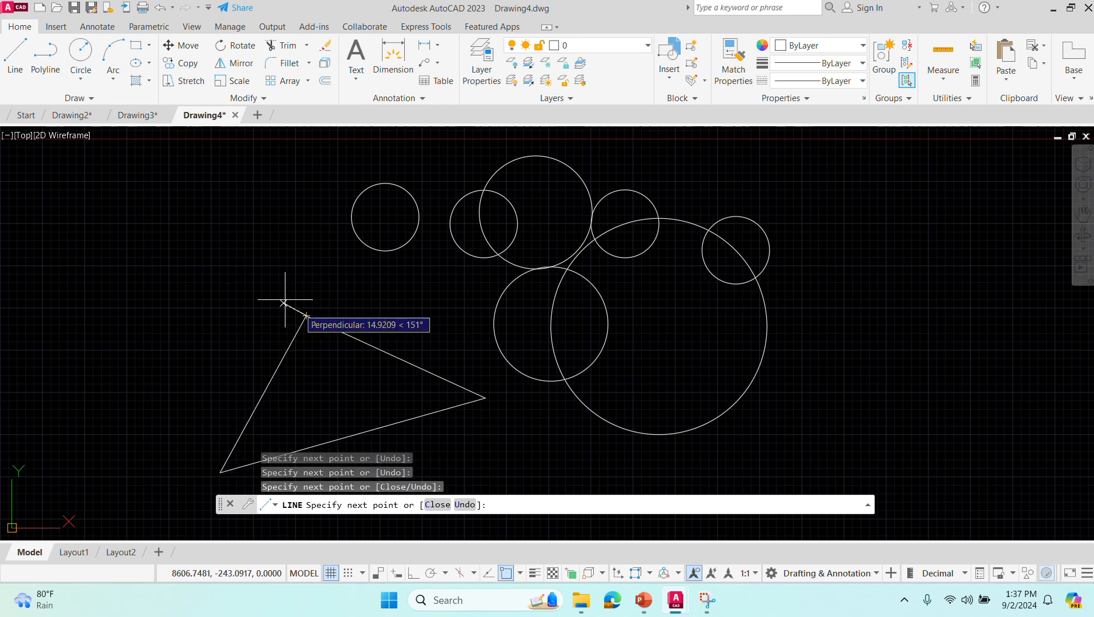
key("Escape")
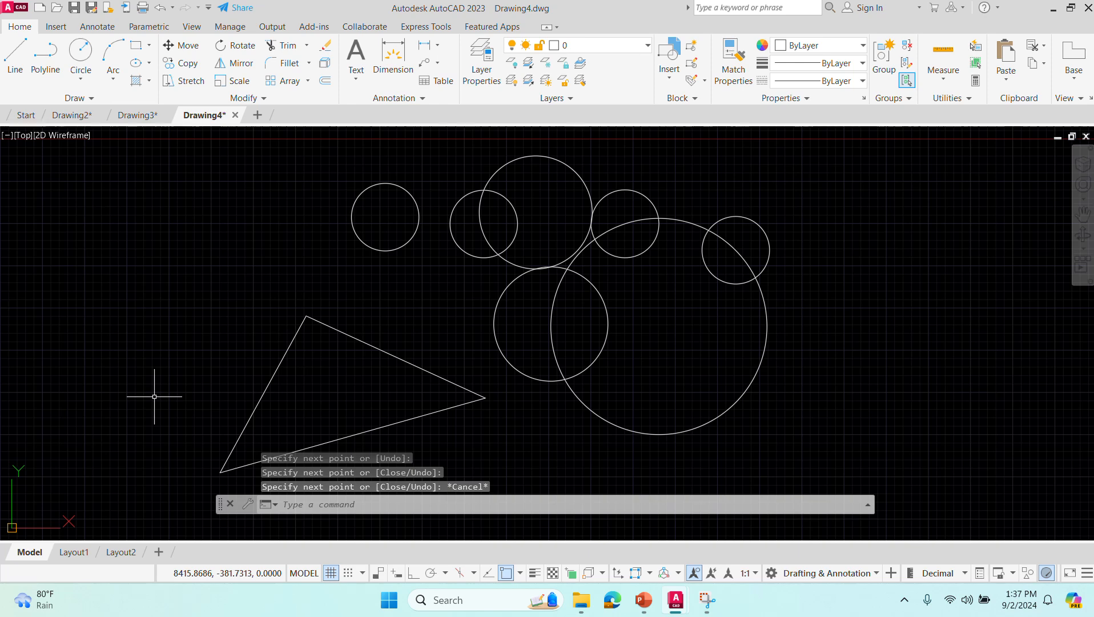
- Draw a Tan, Tan, Radius circle of radius 10 tangent to the triangle's upper and left sides
type("CIr")
key("Return")
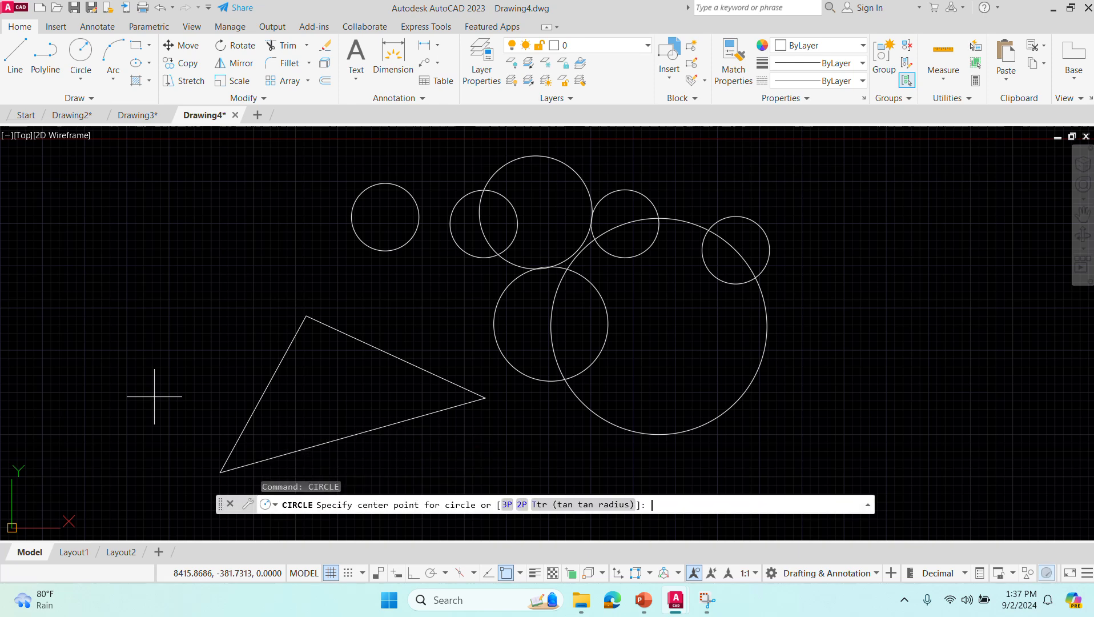
left_click(564, 504)
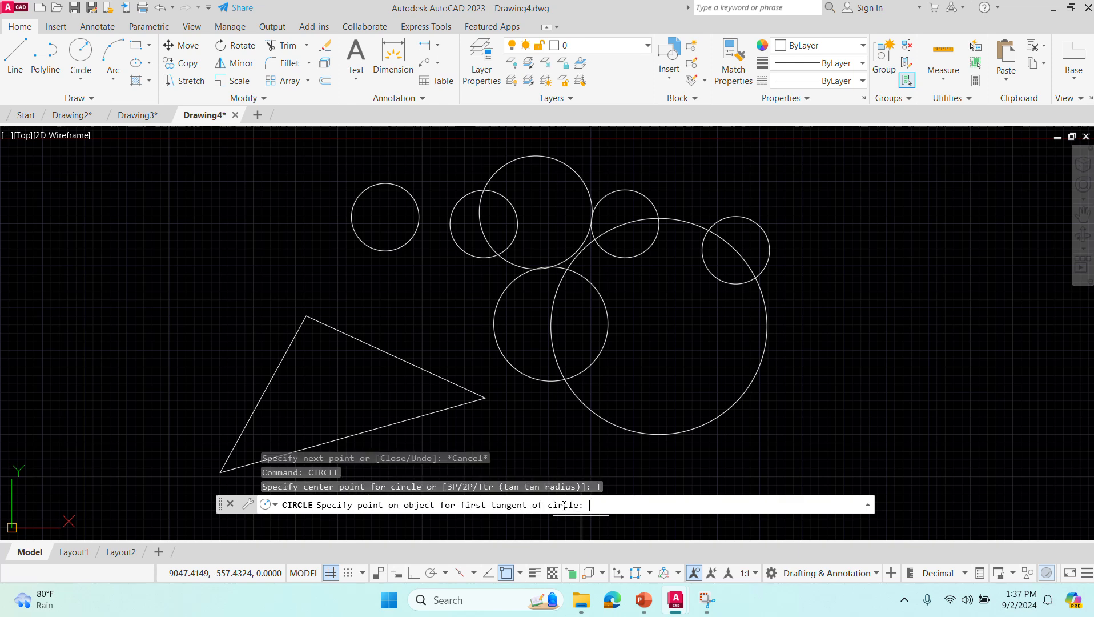
left_click(369, 343)
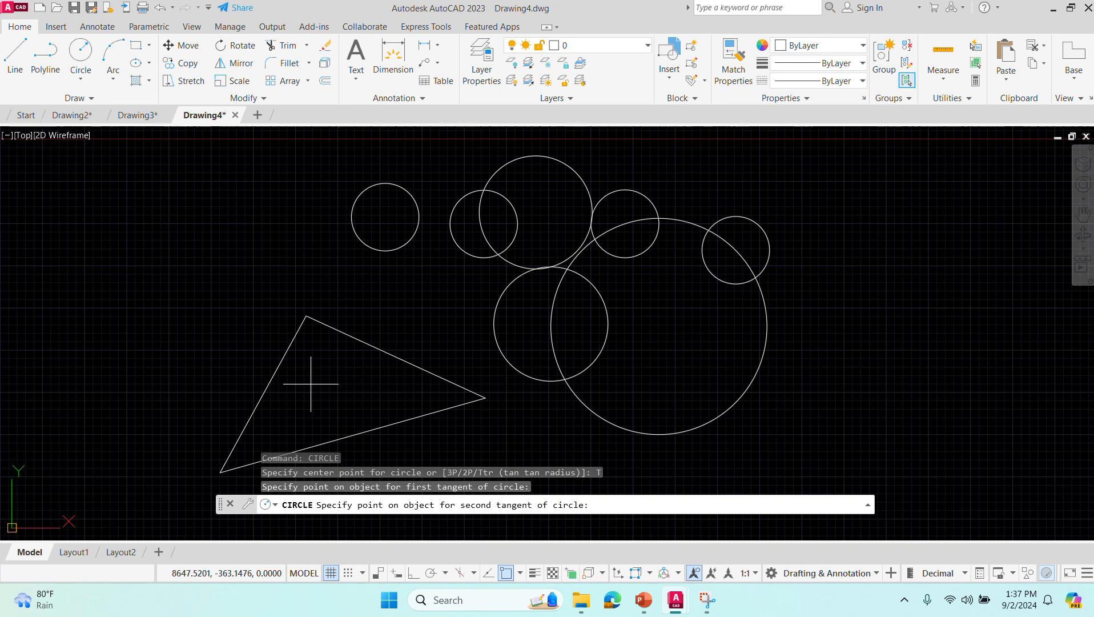
left_click(281, 364)
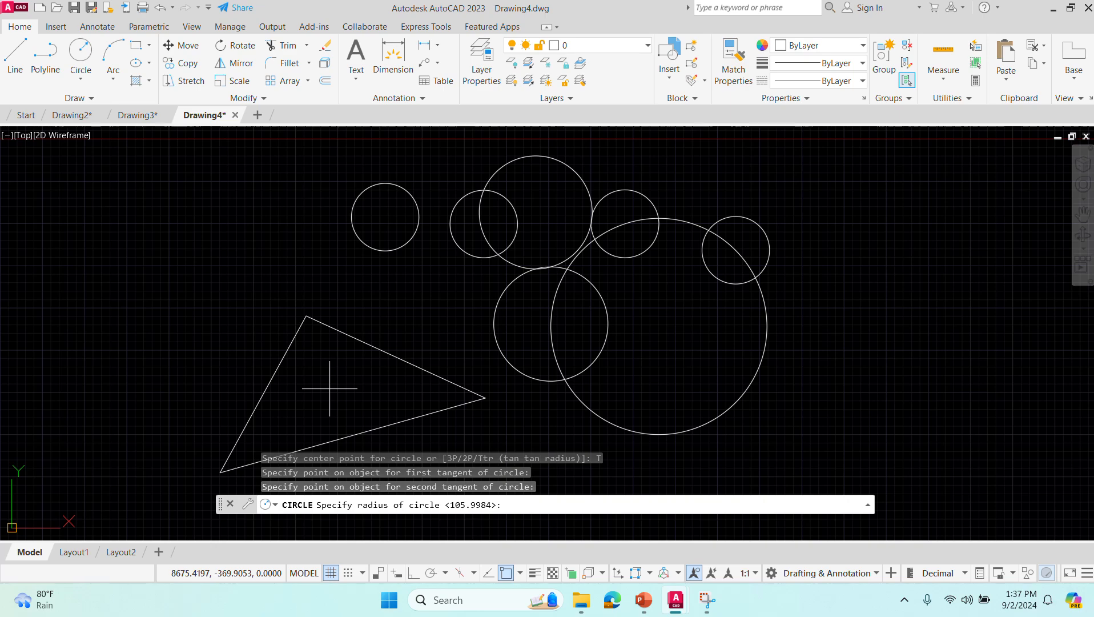
key("Return")
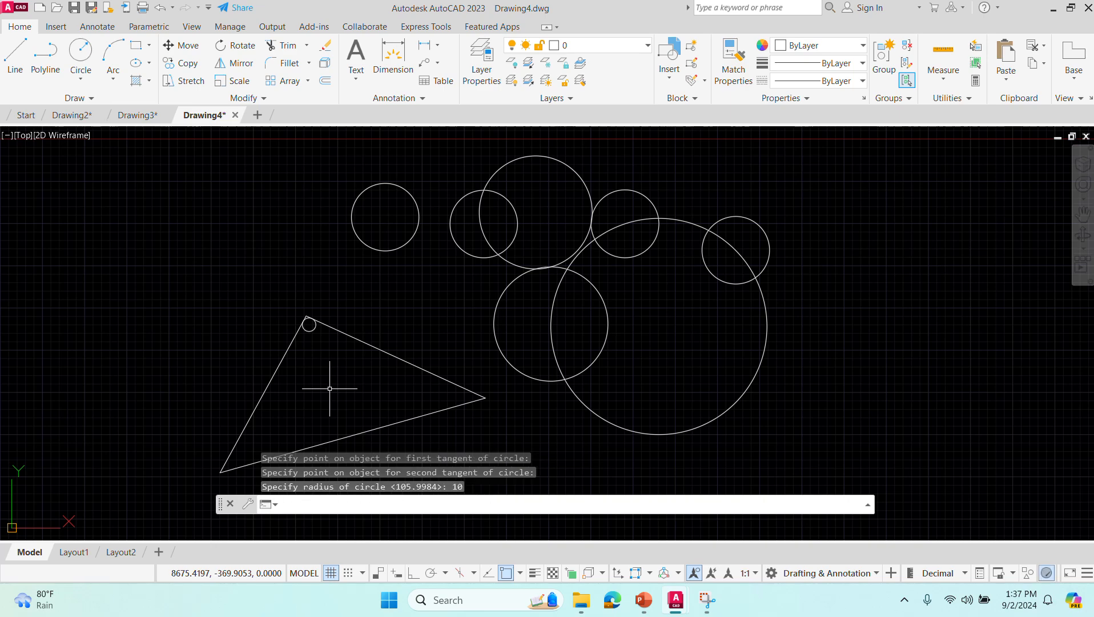
- Examine up close how the small circle touches the two sides at the triangle's apex
scroll(294, 342, "up", 6)
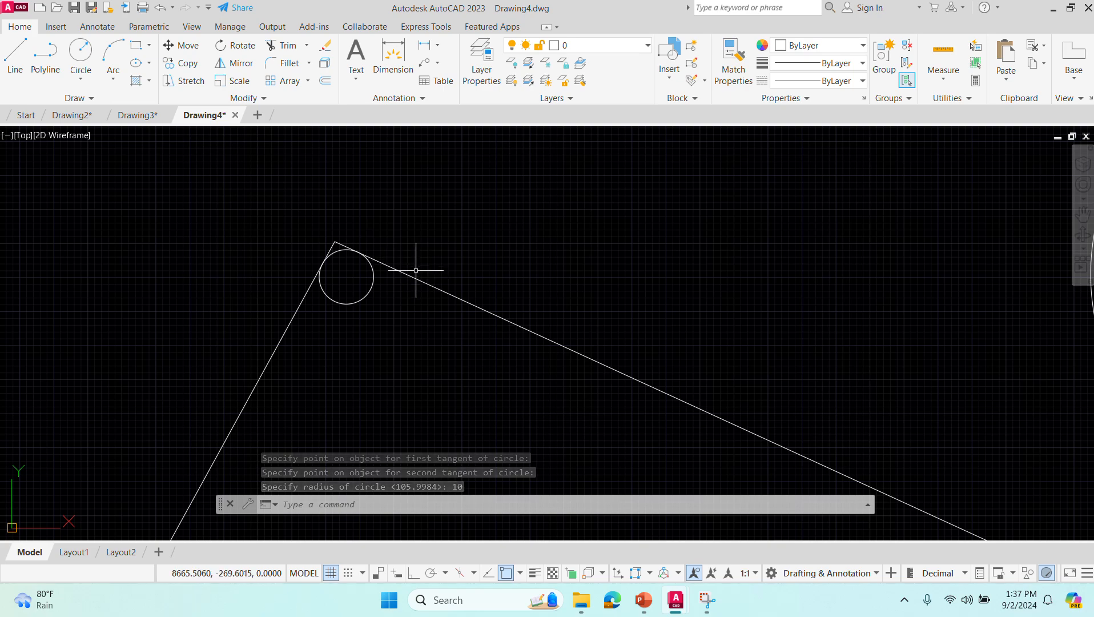
scroll(381, 251, "down", 3)
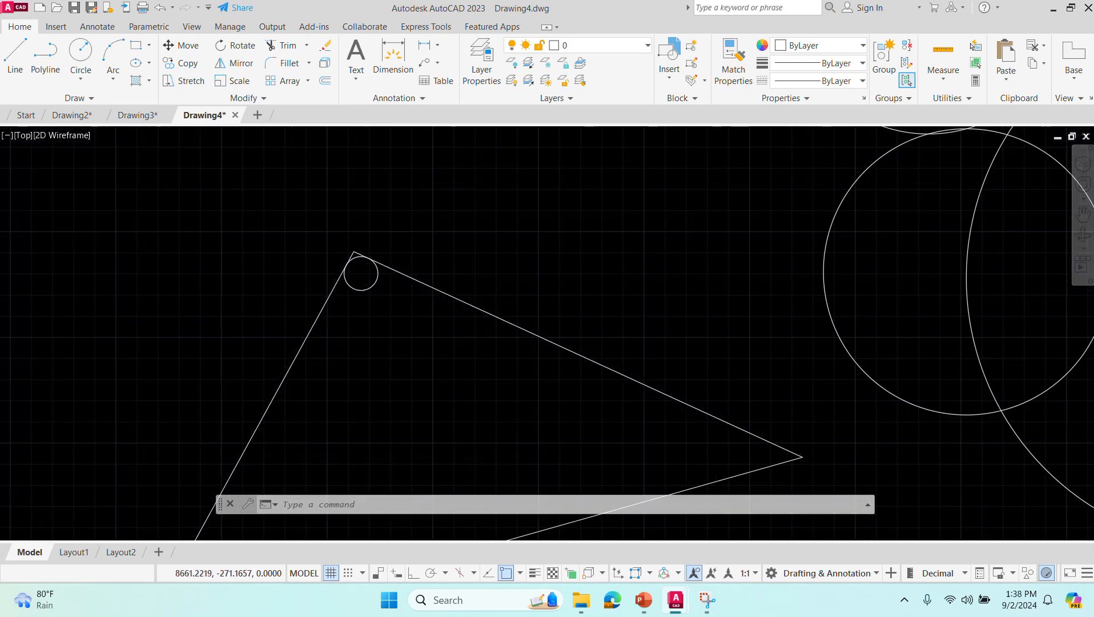
scroll(388, 266, "up", 4)
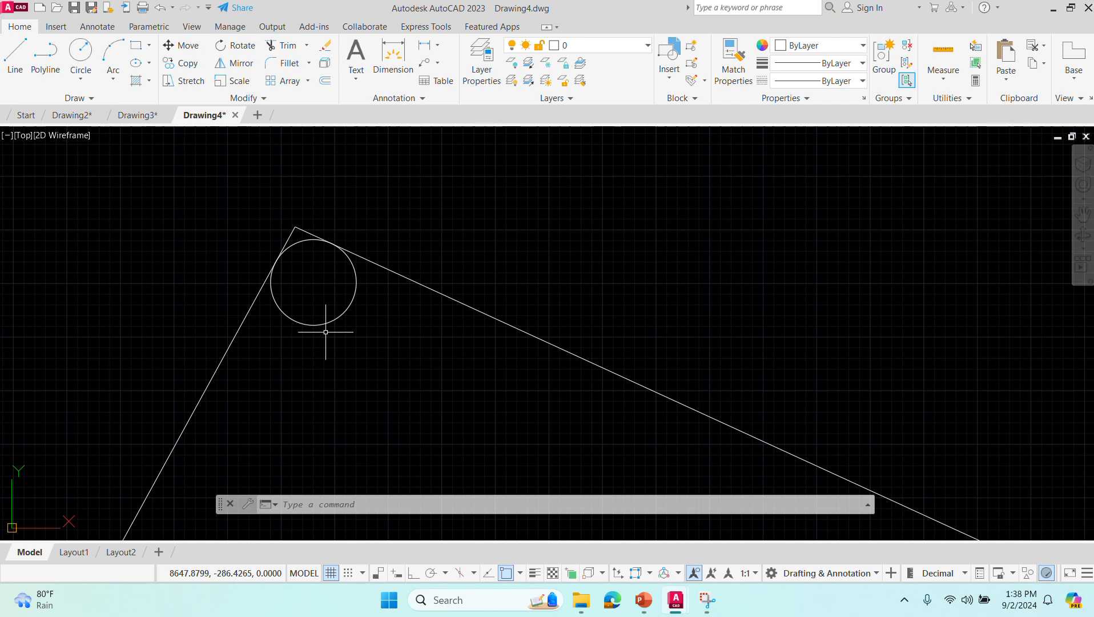
scroll(362, 368, "up", 4)
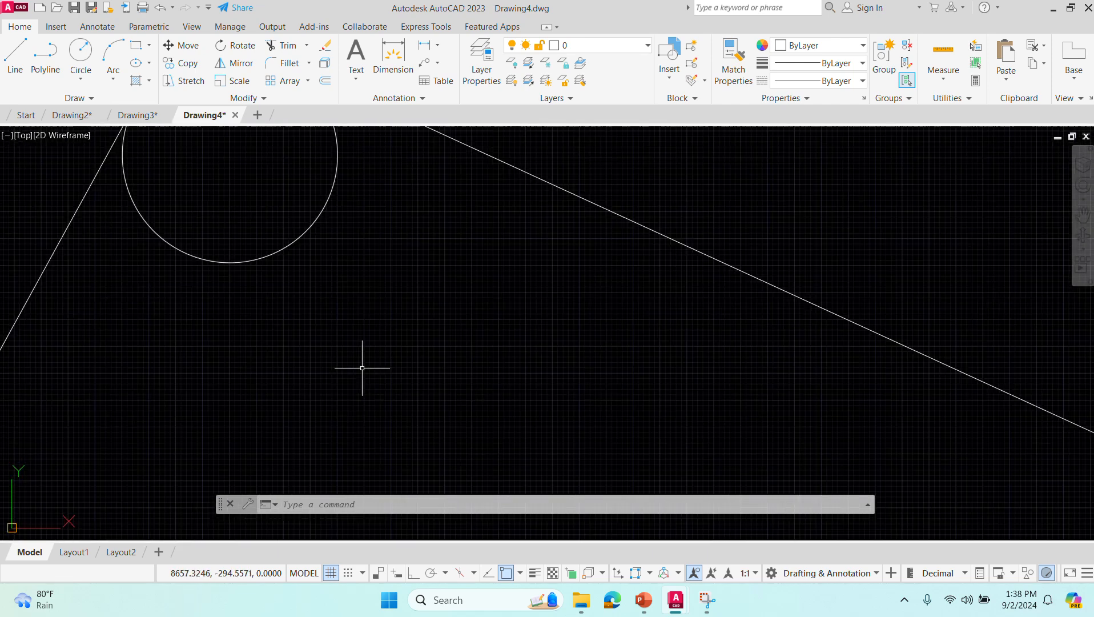
middle_click(362, 368)
middle_click(362, 368)
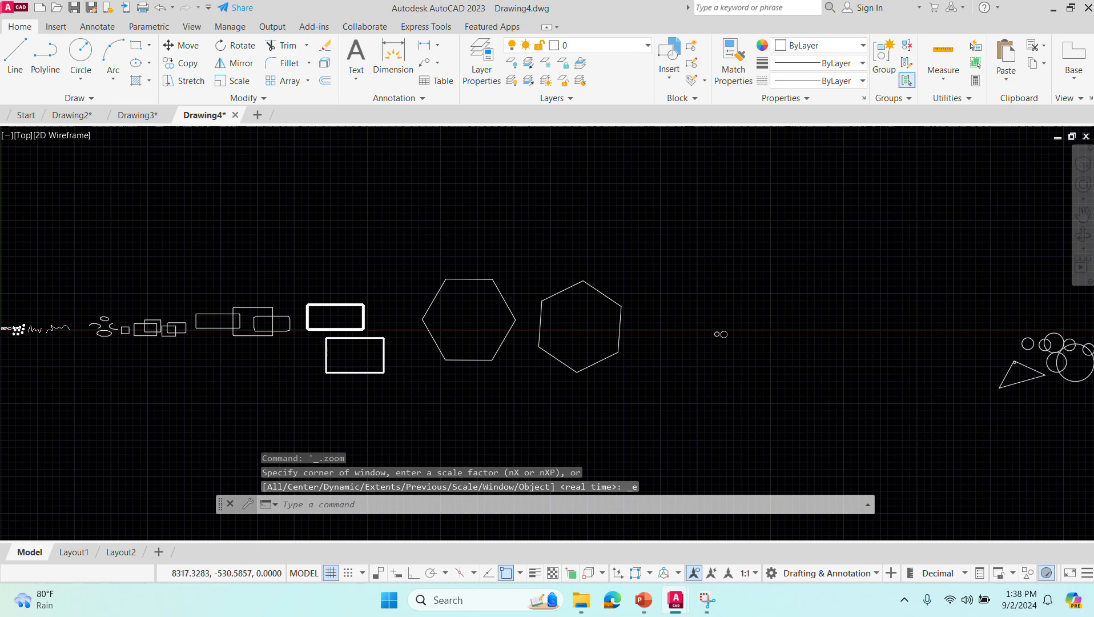
middle_click_drag(977, 392, 324, 391)
scroll(324, 391, "up", 8)
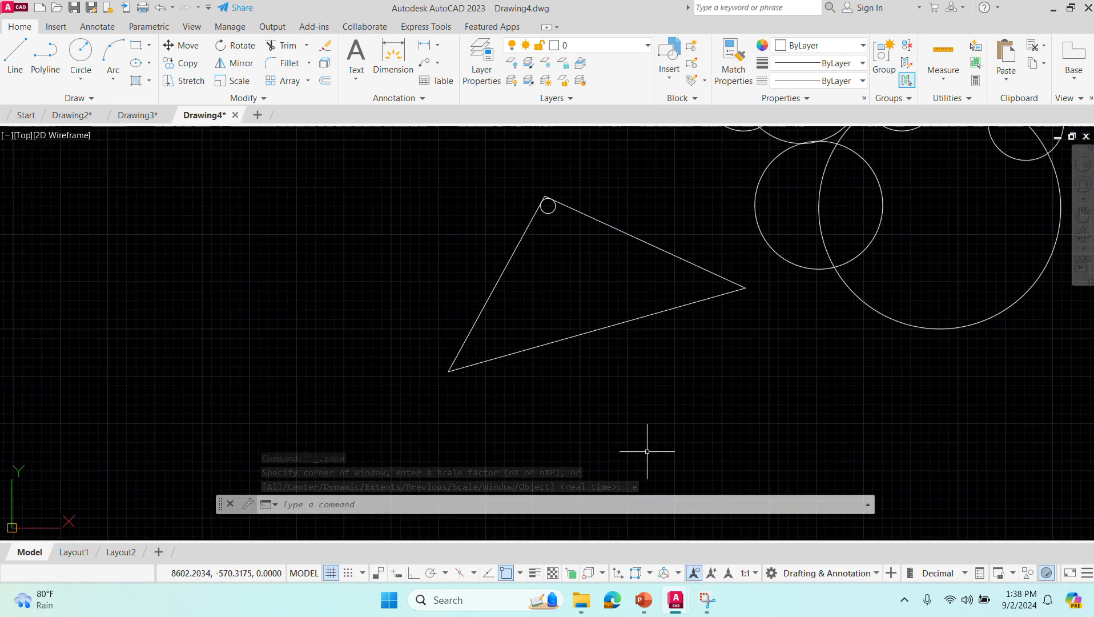
- Draw a Tan, Tan, Tan circle inside the triangle, tangent to its left, upper and lower sides
left_click(84, 74)
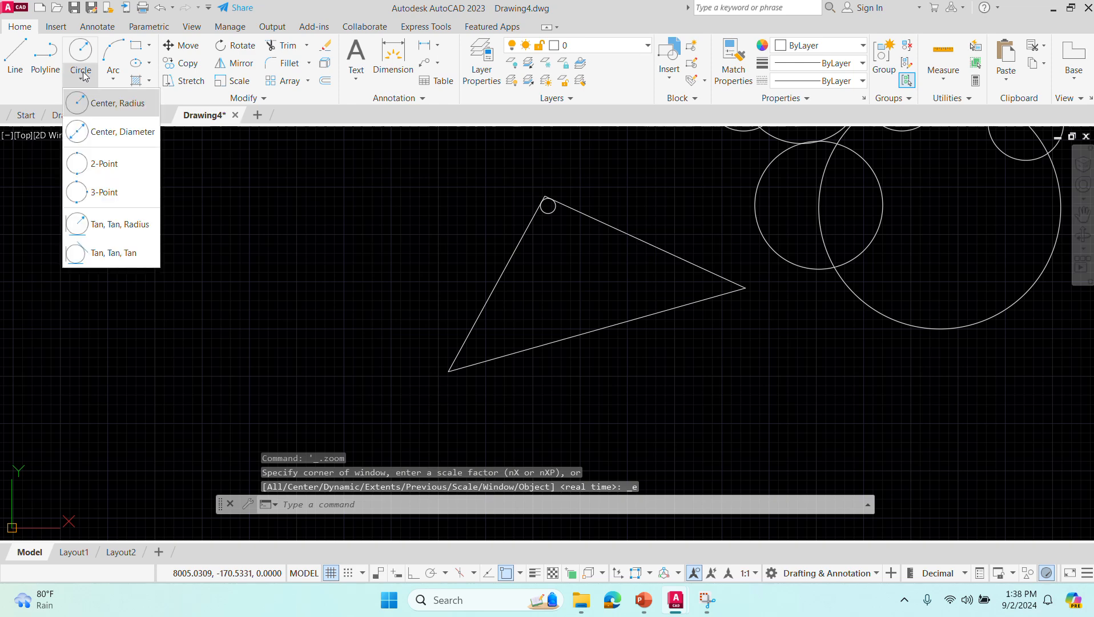
left_click(110, 254)
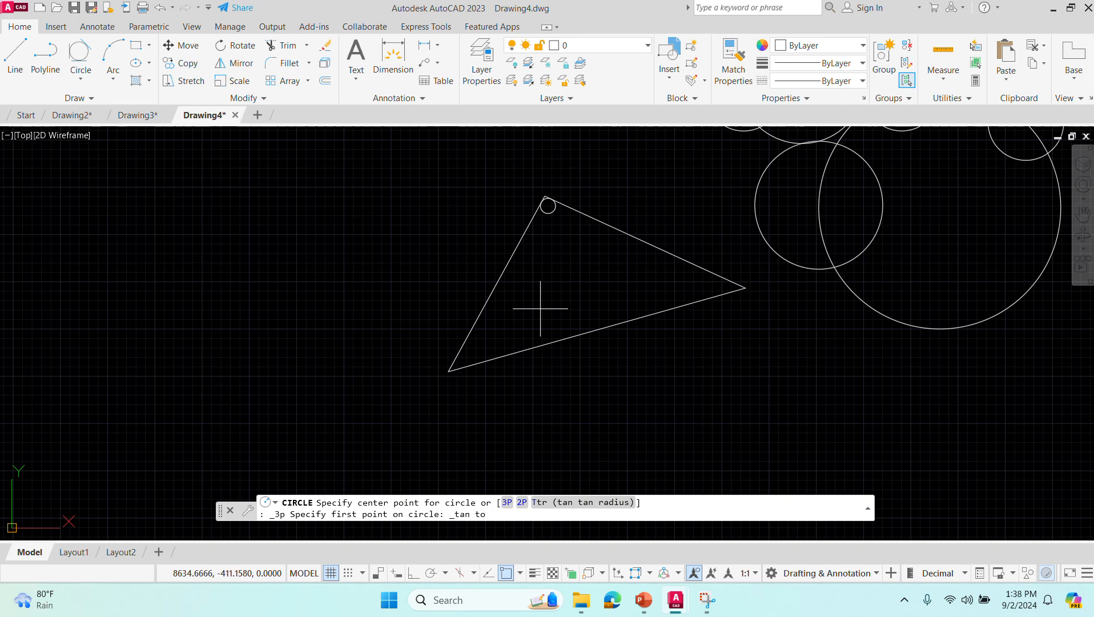
left_click(501, 273)
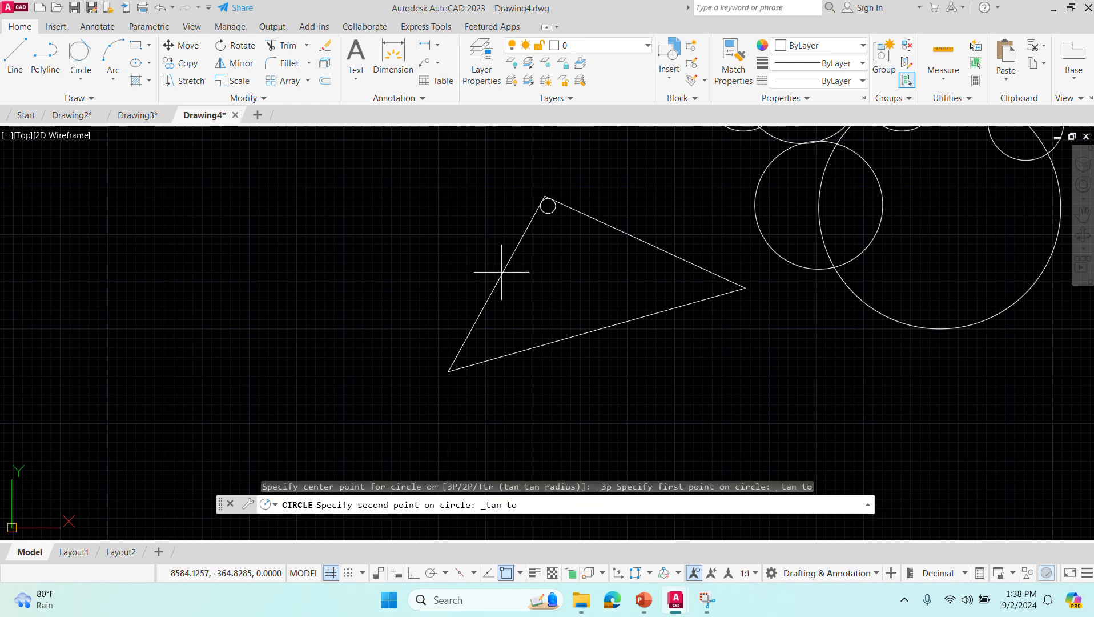
left_click(632, 236)
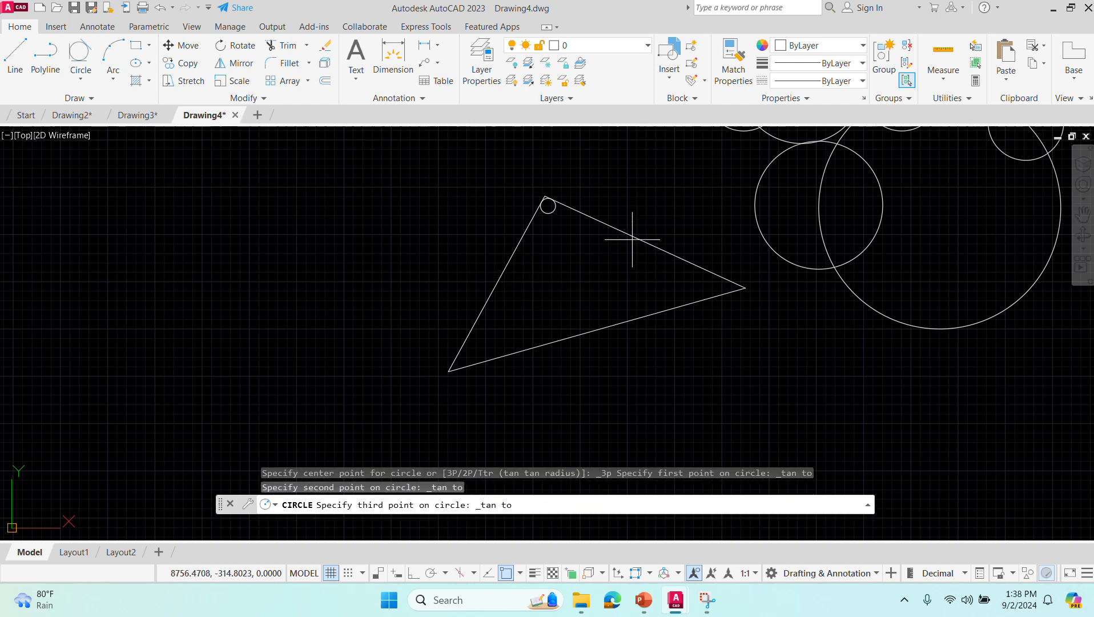
left_click(585, 330)
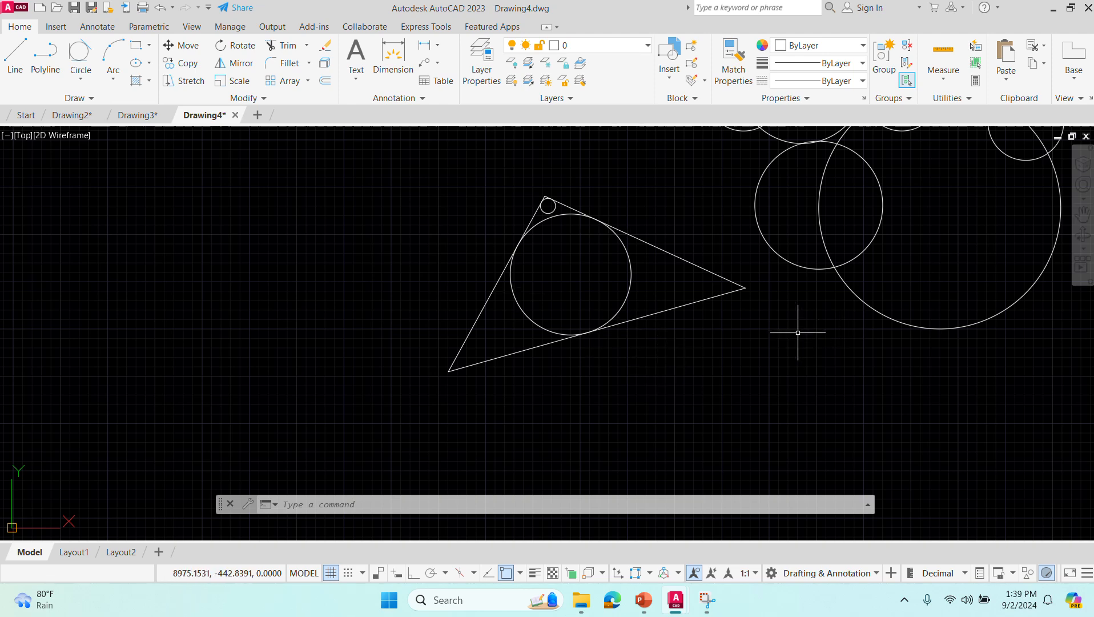
scroll(797, 332, "down", 2)
middle_click_drag(797, 332, 626, 457)
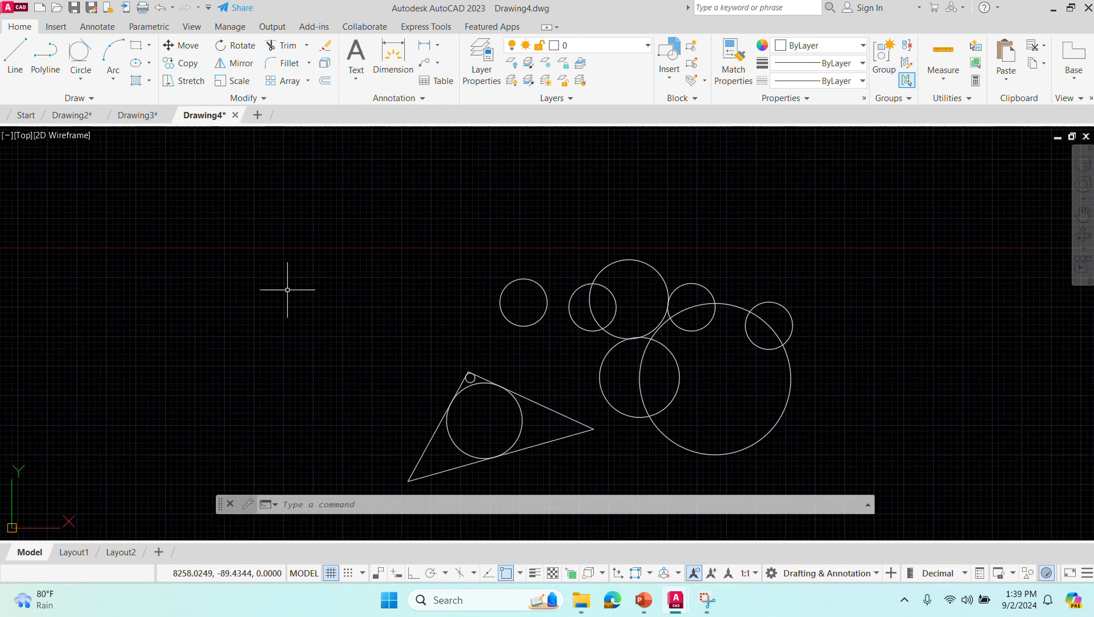
type("c")
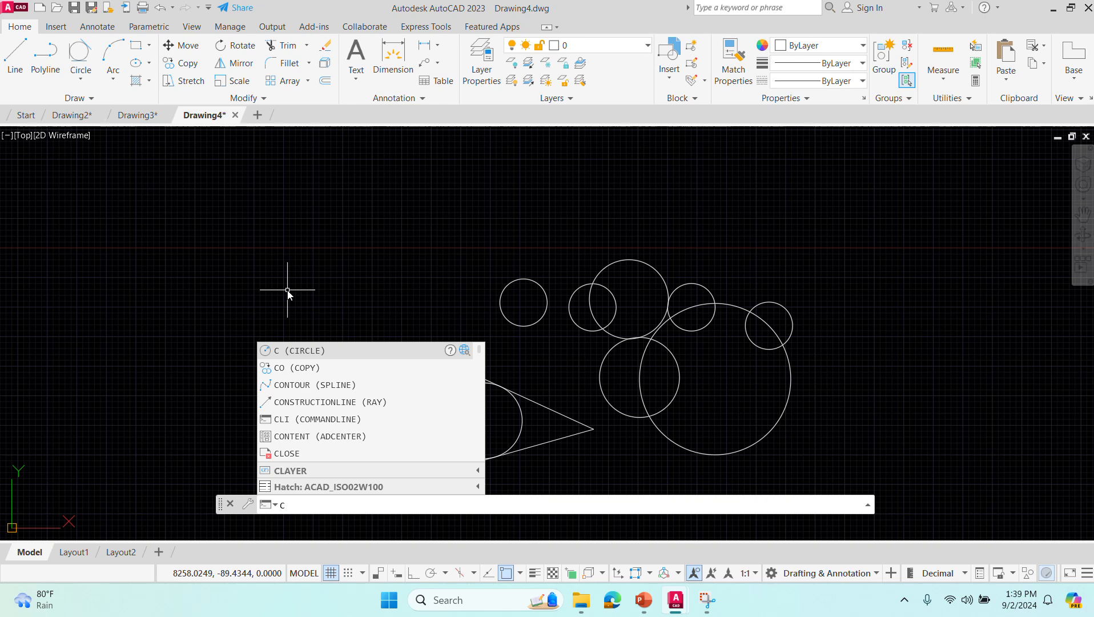
key("Return")
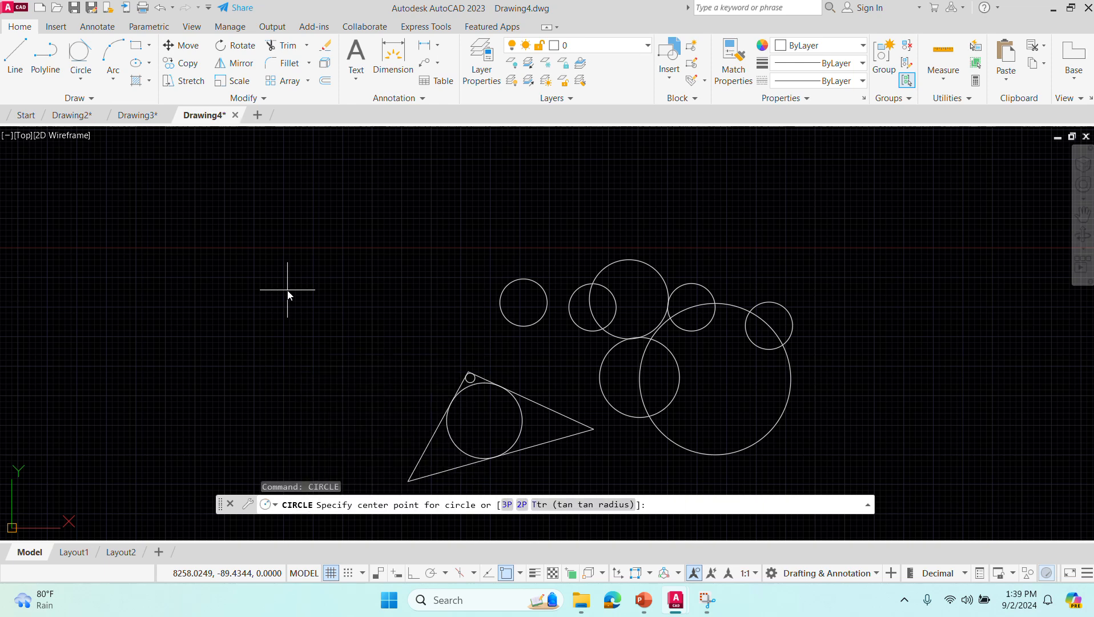
key("Escape")
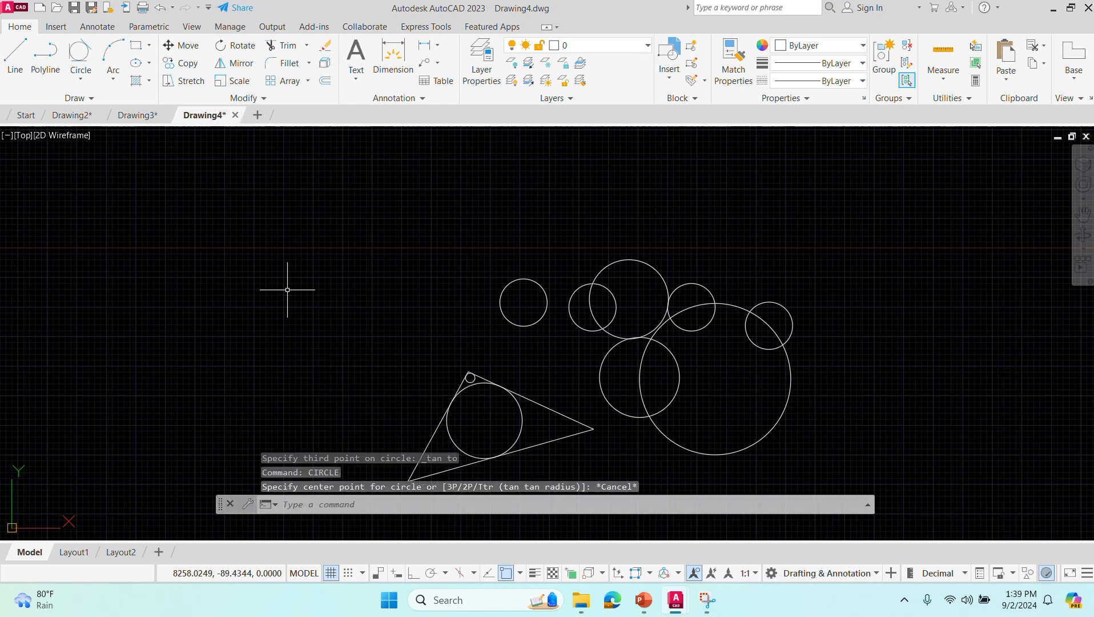
- Draw a Tan, Tan, Tan circle touching the first row circle, the triangle's upper side and the smaller lower circle
left_click(91, 84)
left_click(101, 253)
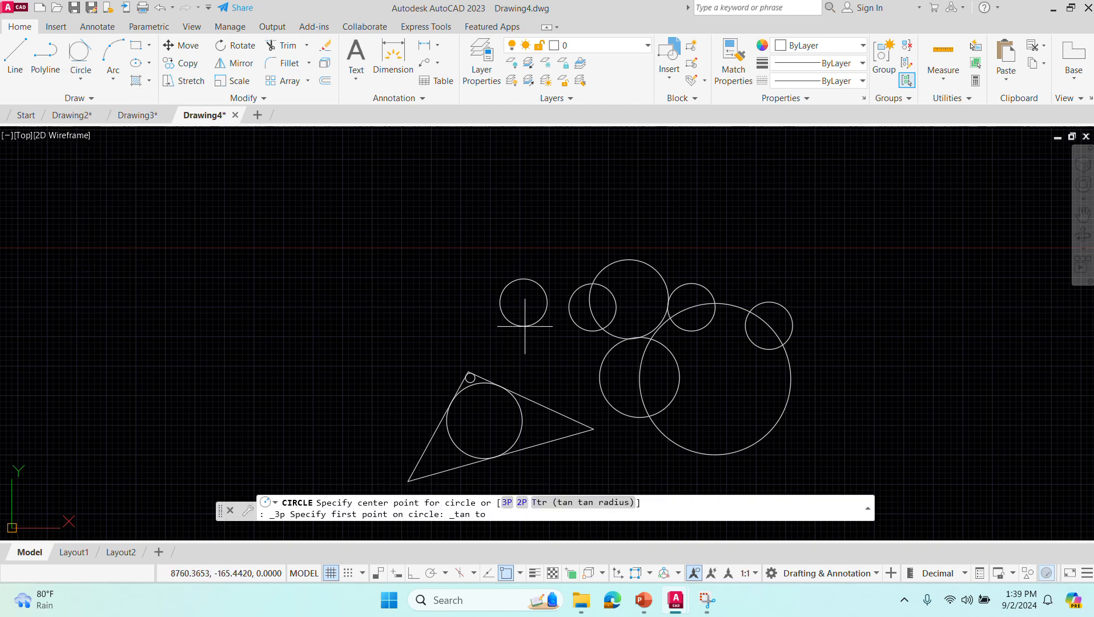
left_click(524, 326)
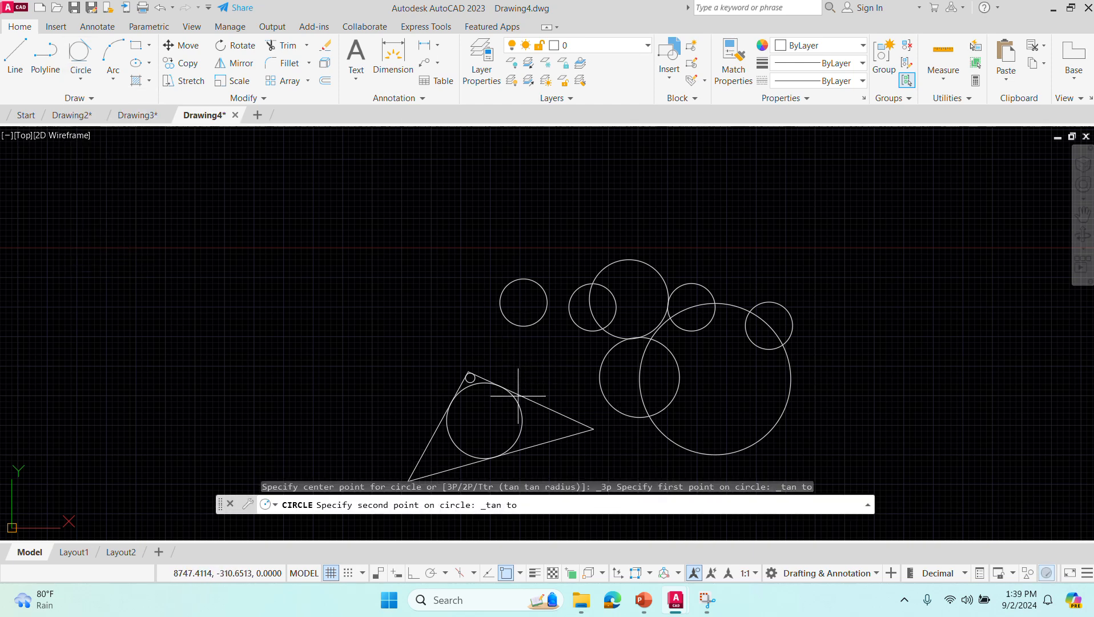
left_click(539, 403)
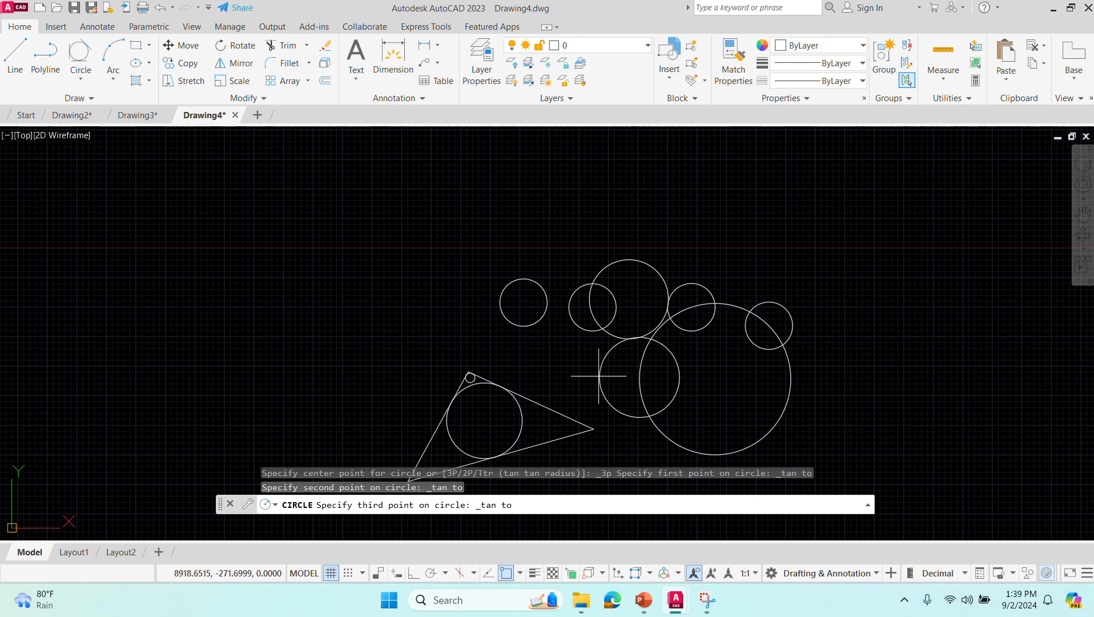
left_click(598, 375)
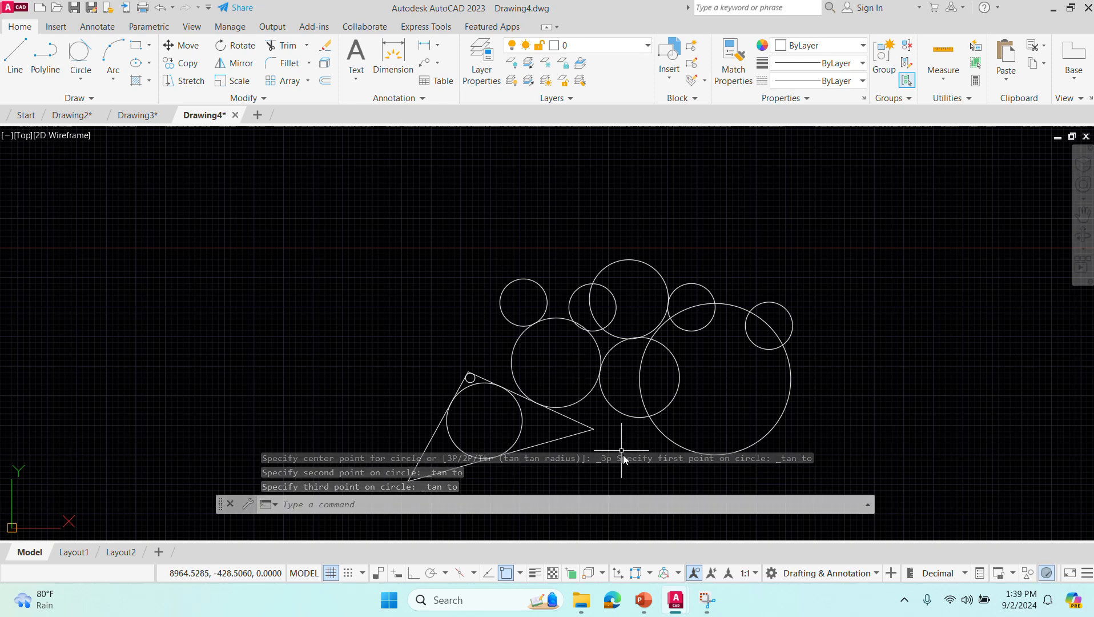
key("Escape")
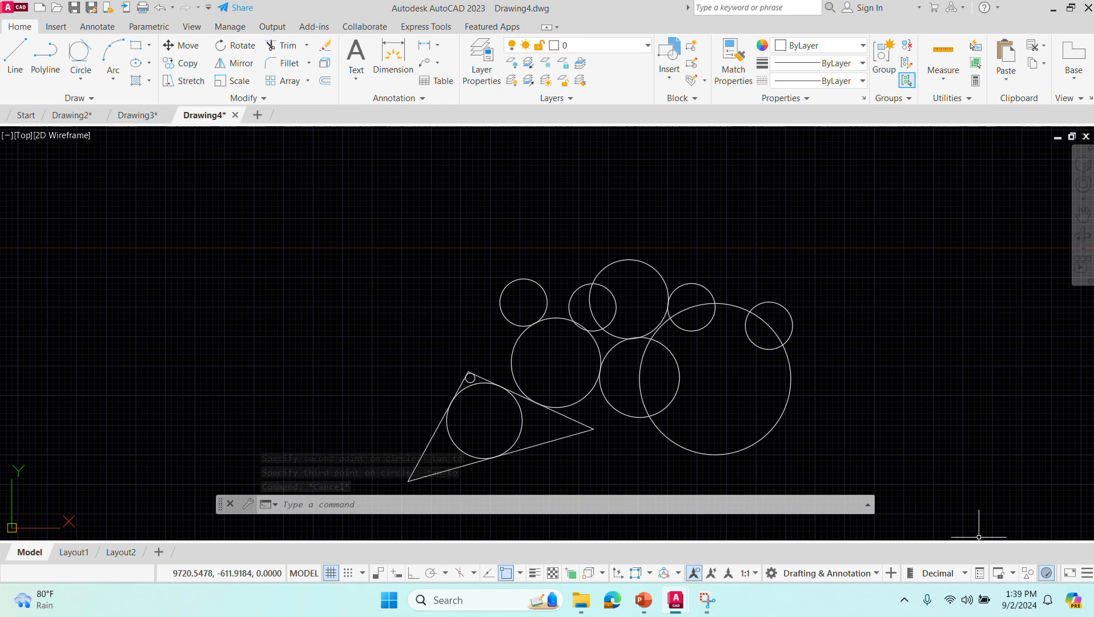
key("super+shift+q")
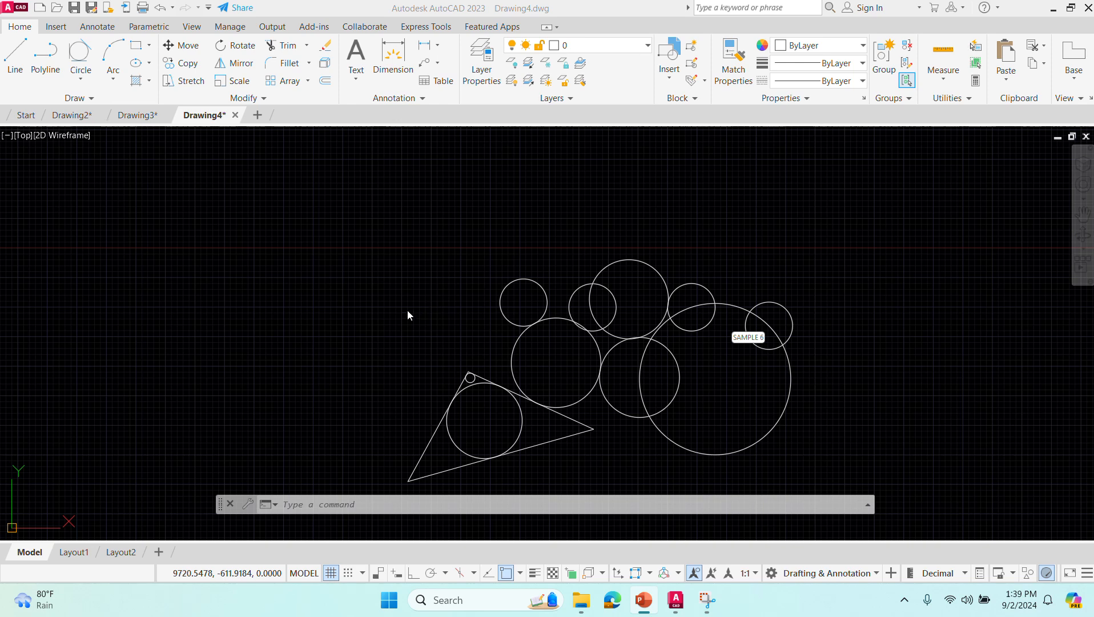
left_click(292, 504)
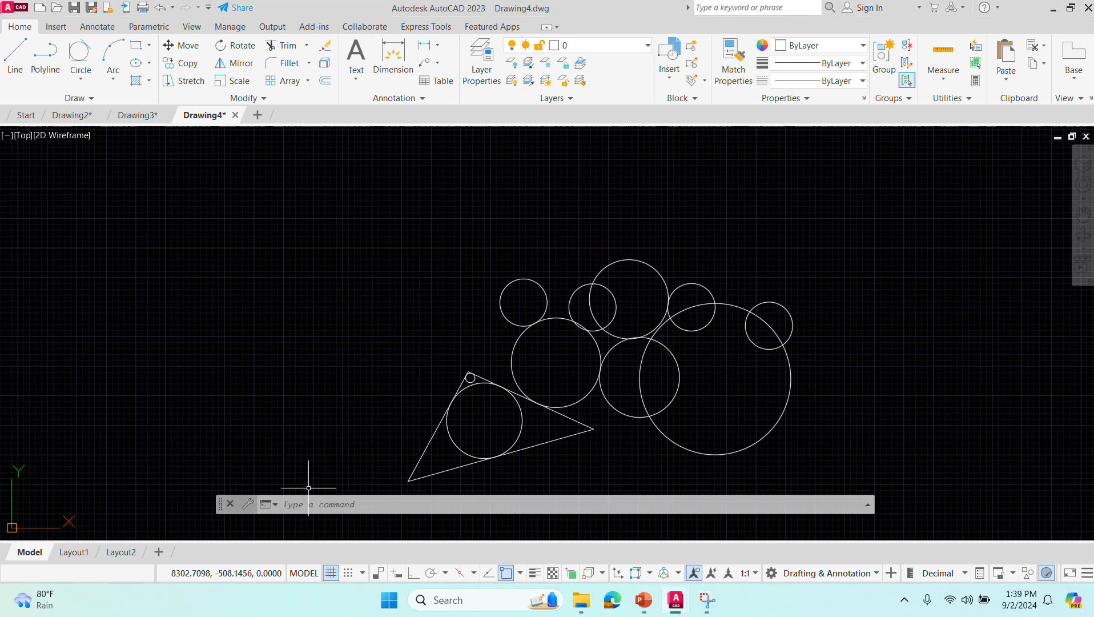
type("circle")
key("Return")
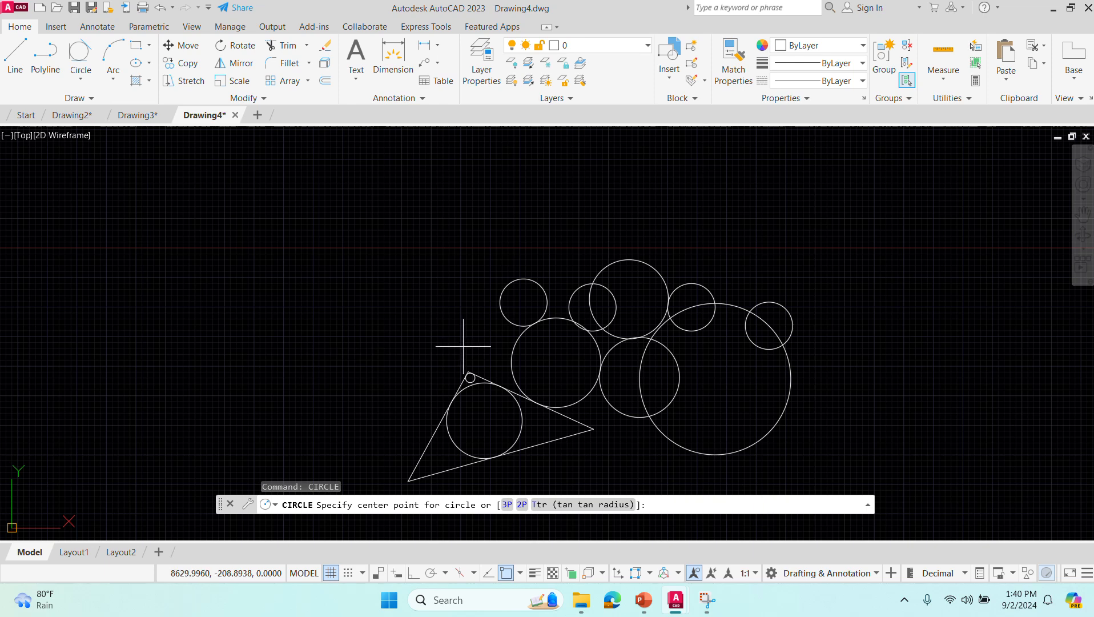
key("Escape")
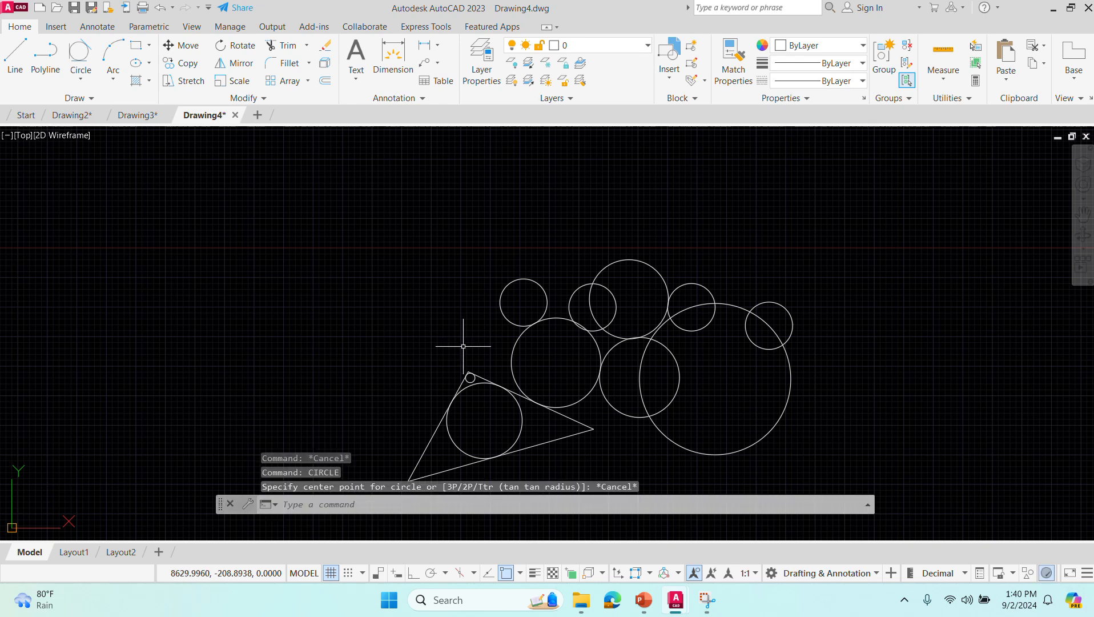